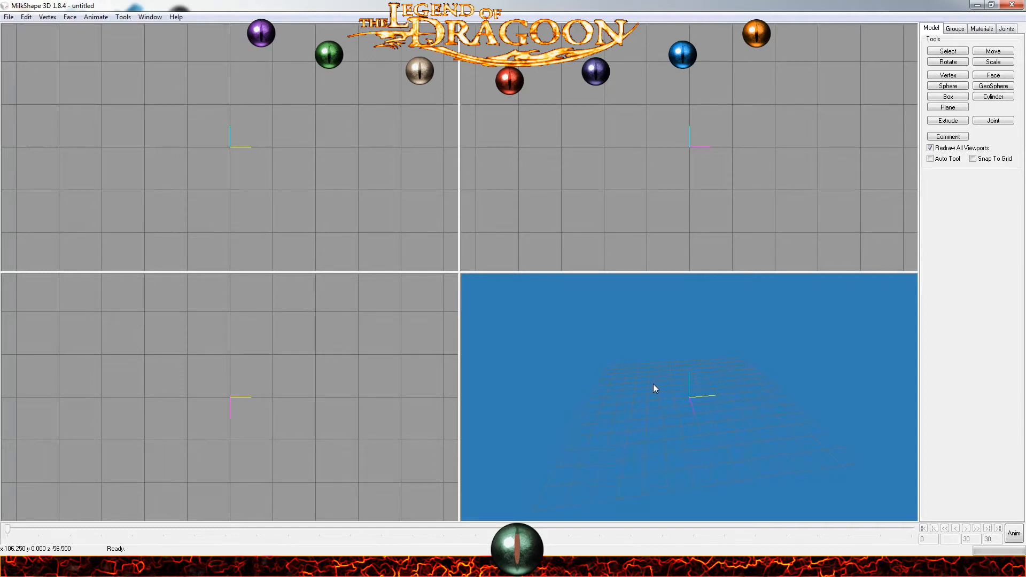
# Import Miranda.TMD as a PlayStation TMD model at 2% scale, with extra triangles for double-sided polygons
pyautogui.click(13, 18)
pyautogui.moveTo(33, 96)
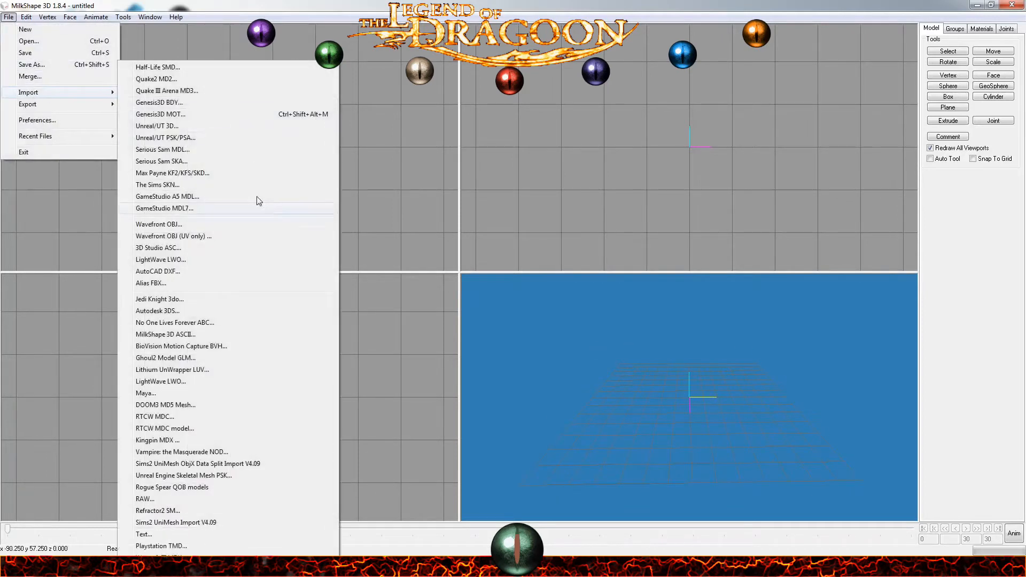
pyautogui.click(161, 546)
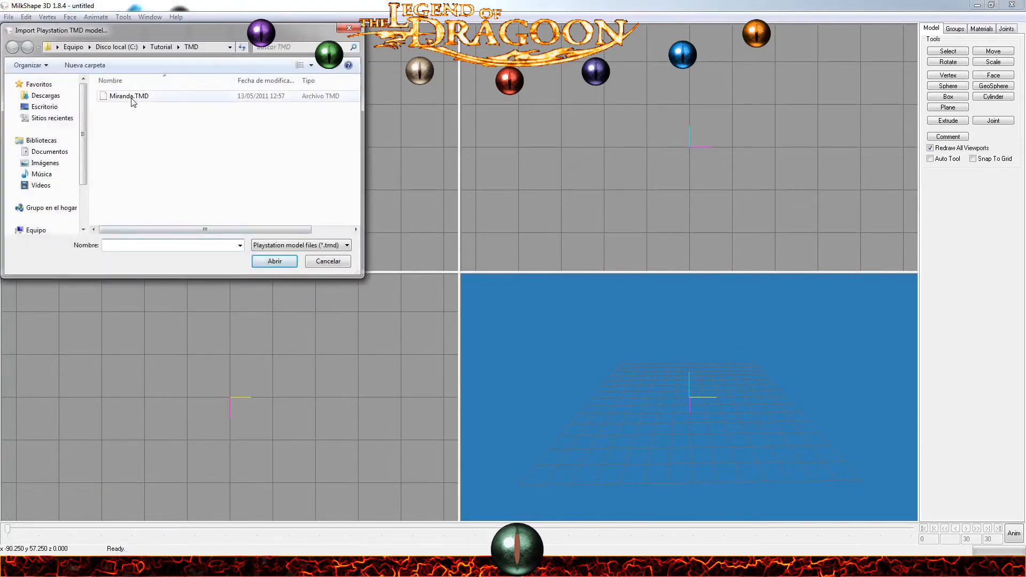
pyautogui.doubleClick(133, 96)
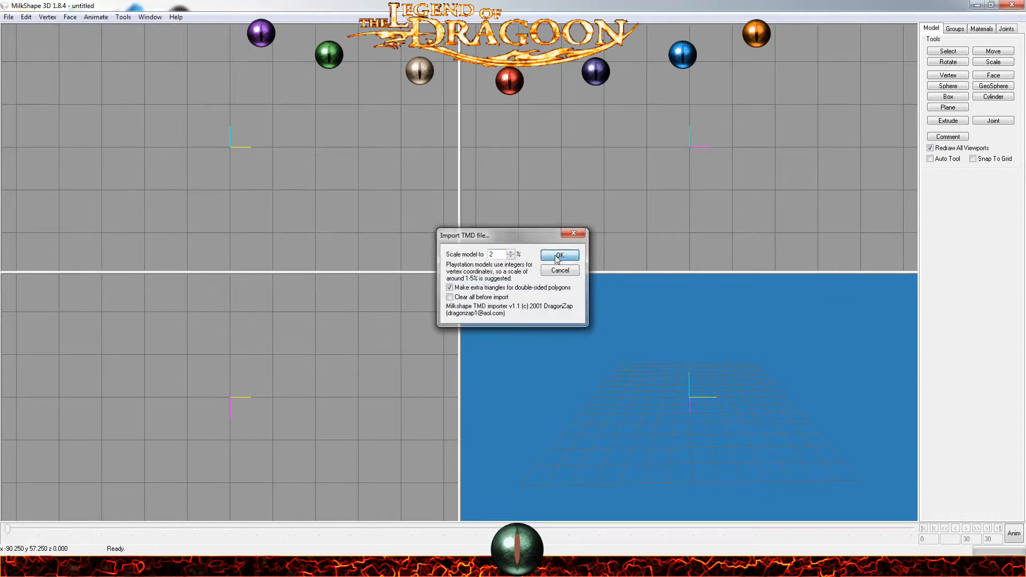
pyautogui.click(557, 256)
# Examine the imported model in the 3D view, resetting the view and orbiting around it
pyautogui.scroll(3, 644, 325)
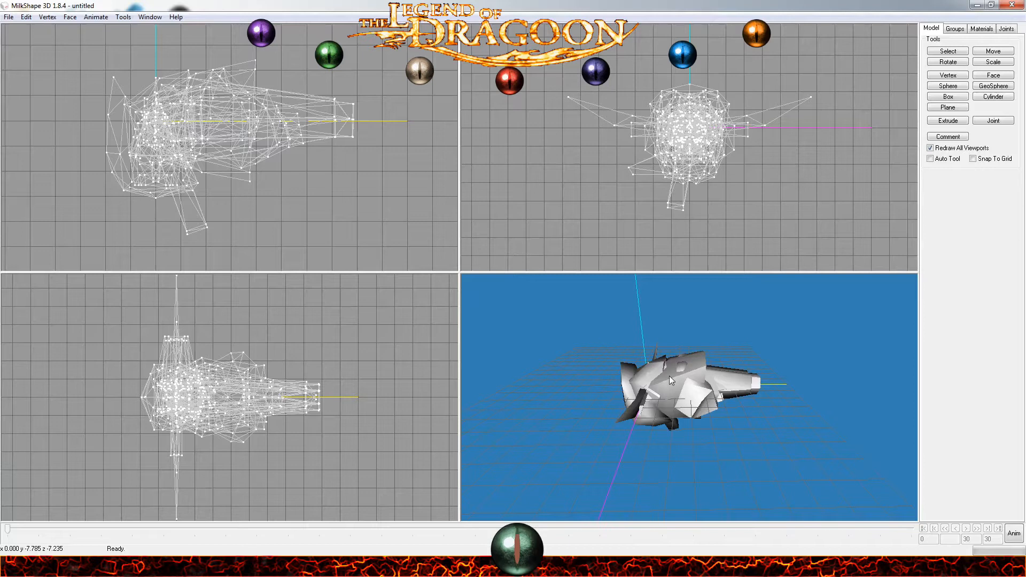
pyautogui.moveTo(728, 372)
pyautogui.mouseDown()
pyautogui.moveTo(707, 381)
pyautogui.moveTo(729, 370)
pyautogui.mouseUp()
pyautogui.rightClick(729, 371)
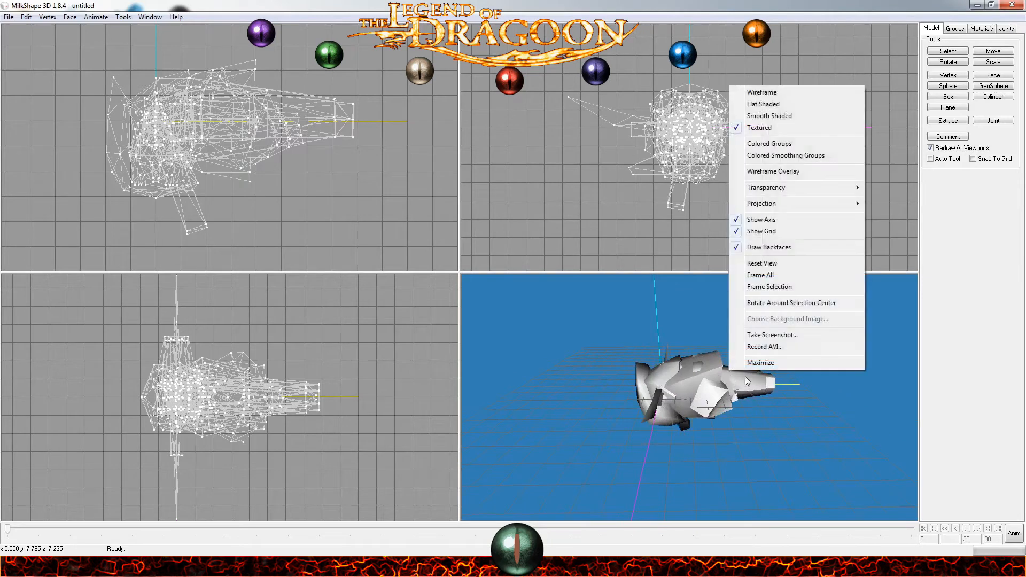
pyautogui.click(762, 263)
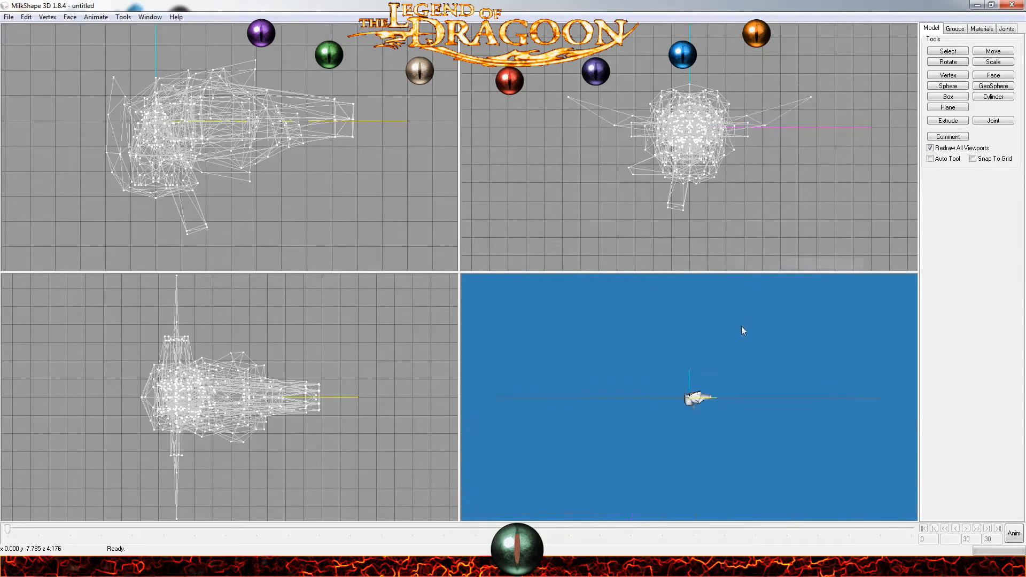
pyautogui.moveTo(717, 365); pyautogui.dragTo(720, 418)
pyautogui.scroll(5, 714, 396)
pyautogui.moveTo(715, 392); pyautogui.dragTo(748, 381)
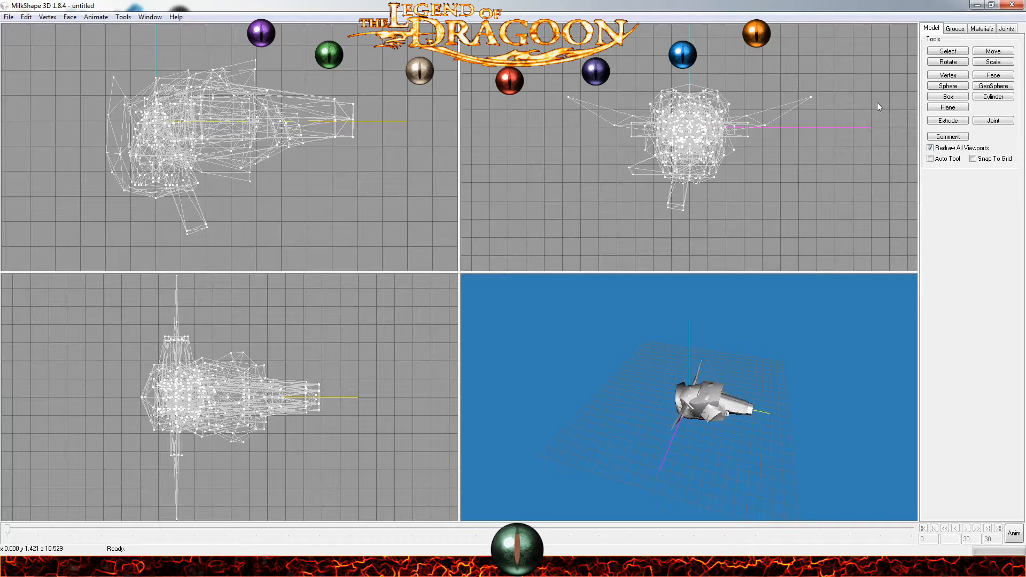
# Activate the Move tool and zoom out the three orthographic views to leave space around the model
pyautogui.click(989, 52)
pyautogui.scroll(-2, 749, 178)
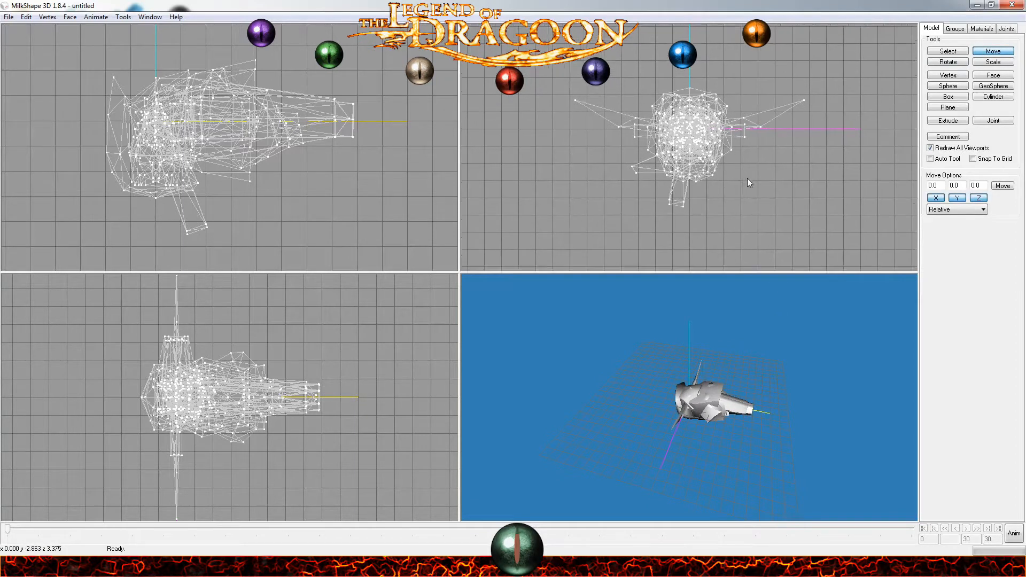
pyautogui.scroll(-2, 325, 180)
pyautogui.scroll(-5, 325, 182)
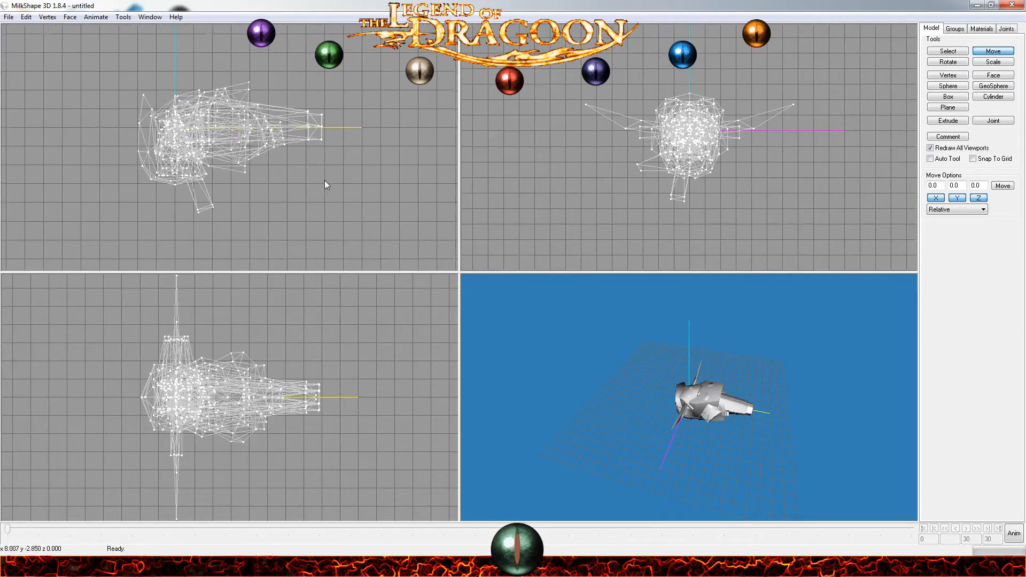
pyautogui.scroll(-3, 588, 177)
pyautogui.scroll(-4, 297, 357)
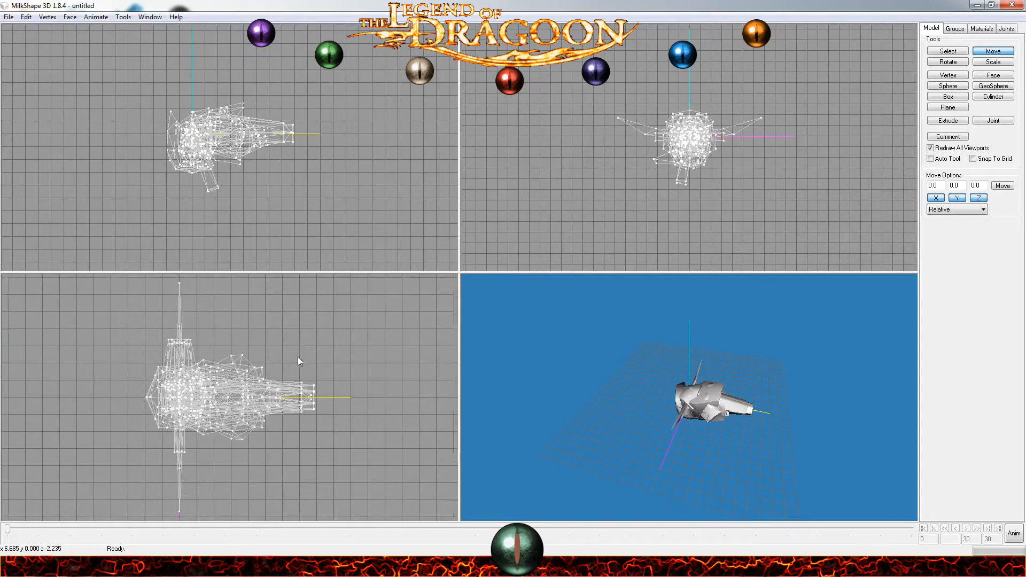
# Examine which model parts the groups of TMD objects #2 to #5 cover by selecting them one after another
pyautogui.click(954, 31)
pyautogui.scroll(8, 959, 53)
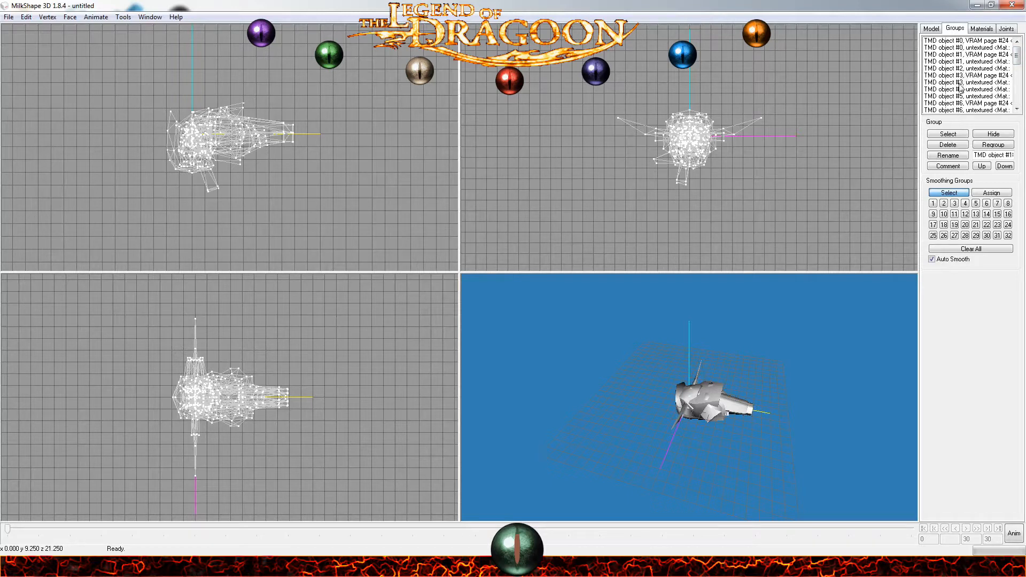
pyautogui.click(958, 68)
pyautogui.doubleClick(958, 68)
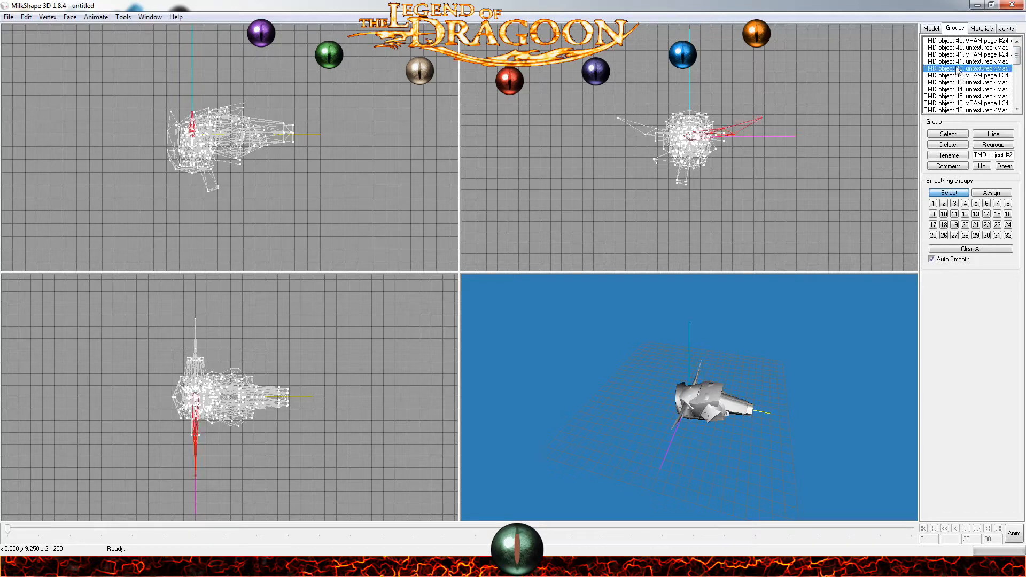
pyautogui.click(951, 76)
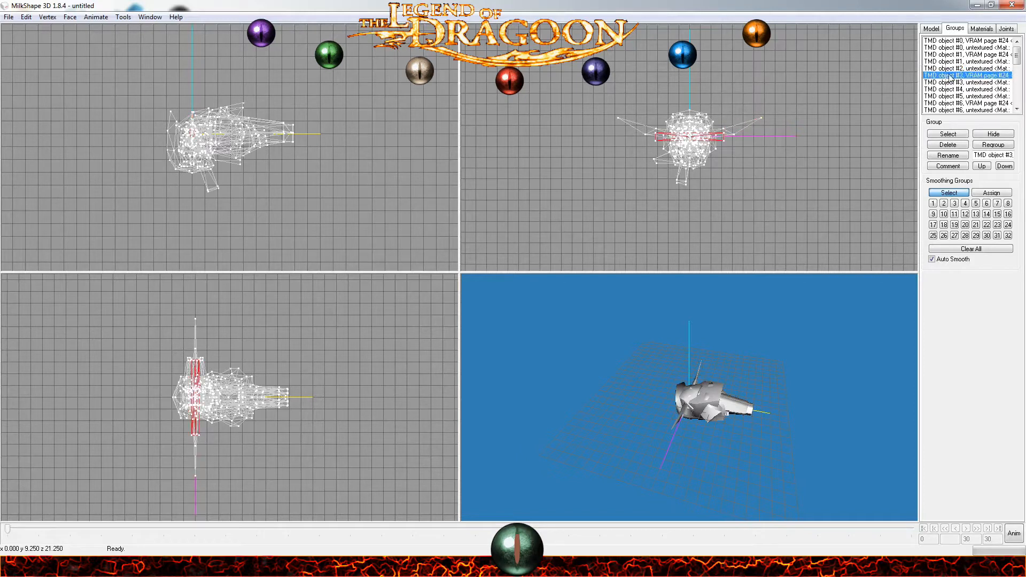
pyautogui.click(954, 83)
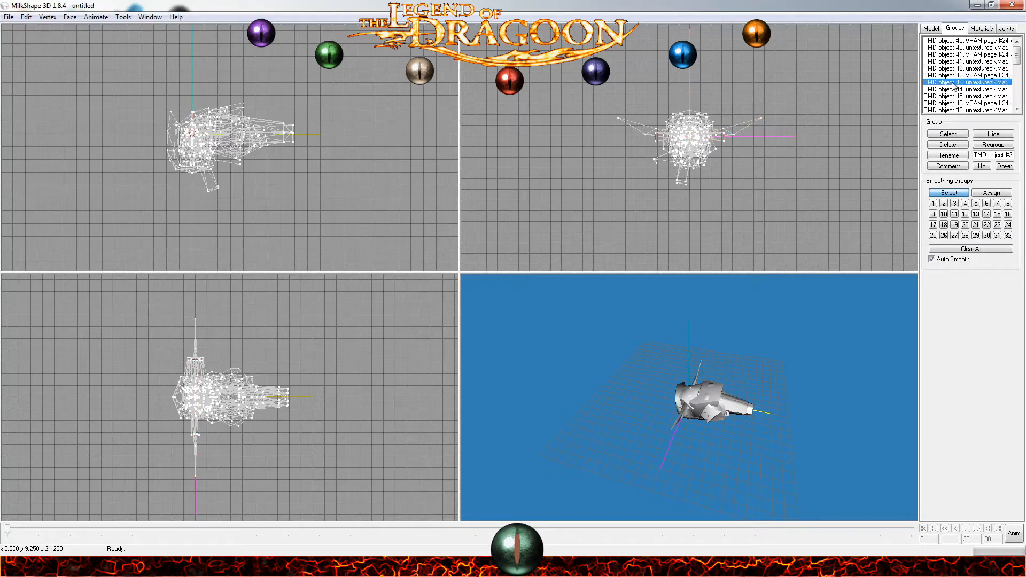
pyautogui.doubleClick(954, 89)
pyautogui.doubleClick(953, 89)
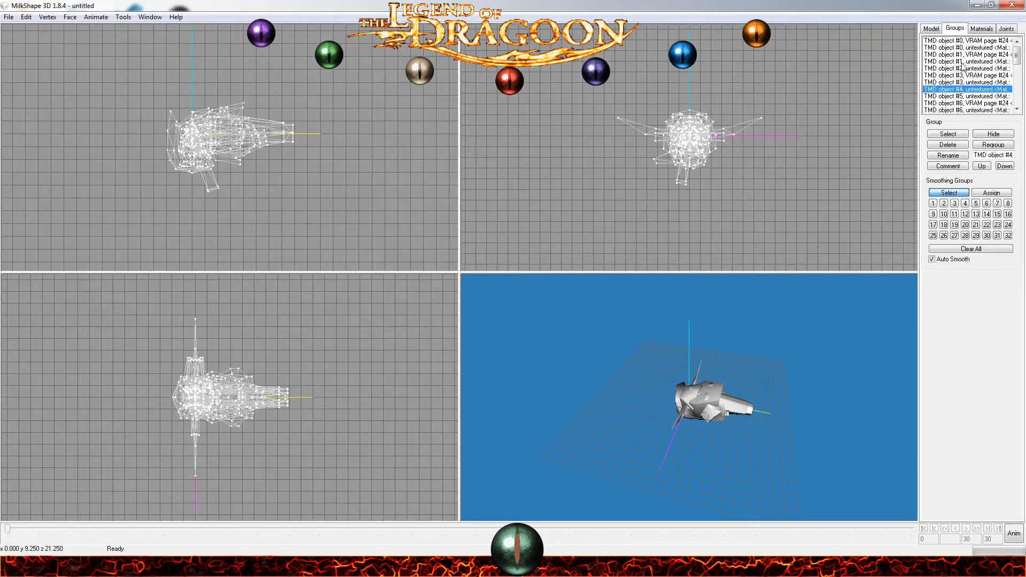
pyautogui.doubleClick(960, 97)
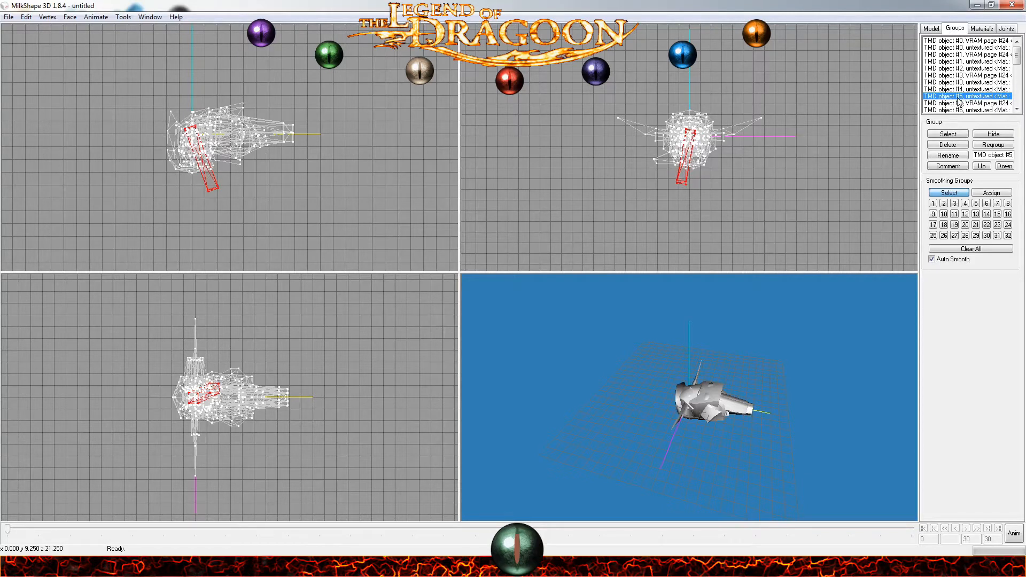
# Select both groups of TMD object #0, move them sideways clear of the body, and clear the selection
pyautogui.doubleClick(967, 41)
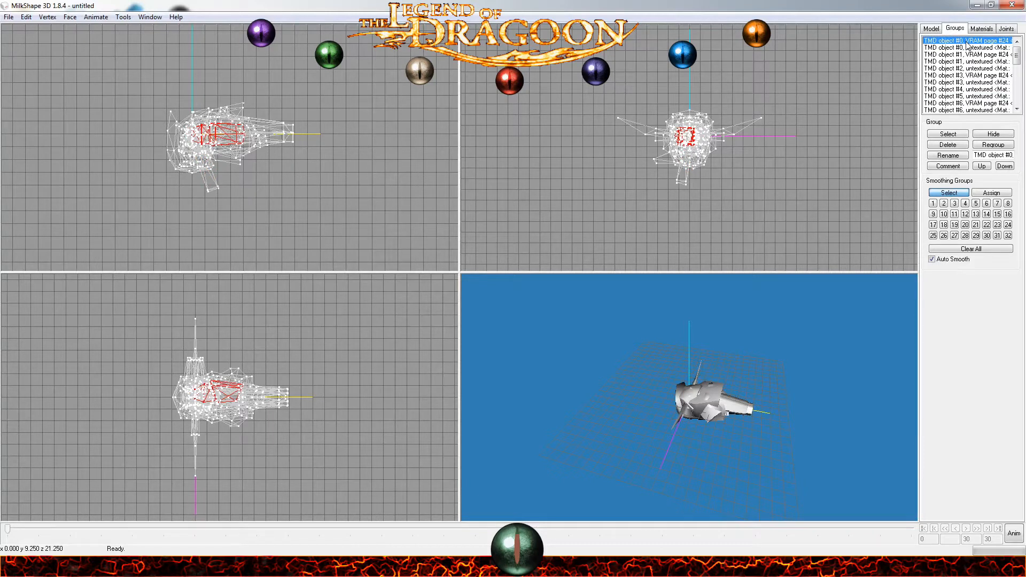
pyautogui.doubleClick(970, 47)
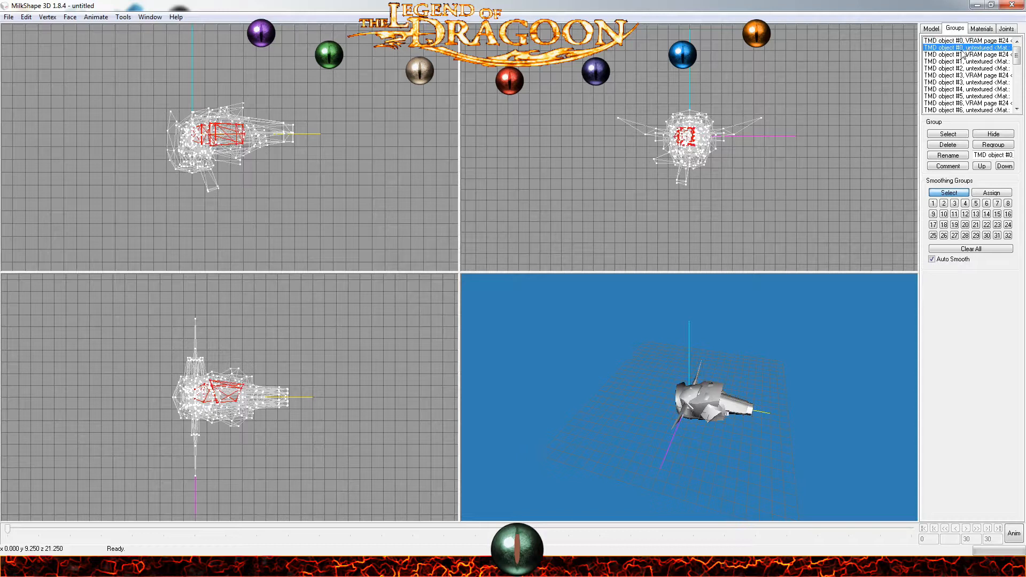
pyautogui.moveTo(685, 137); pyautogui.dragTo(618, 141)
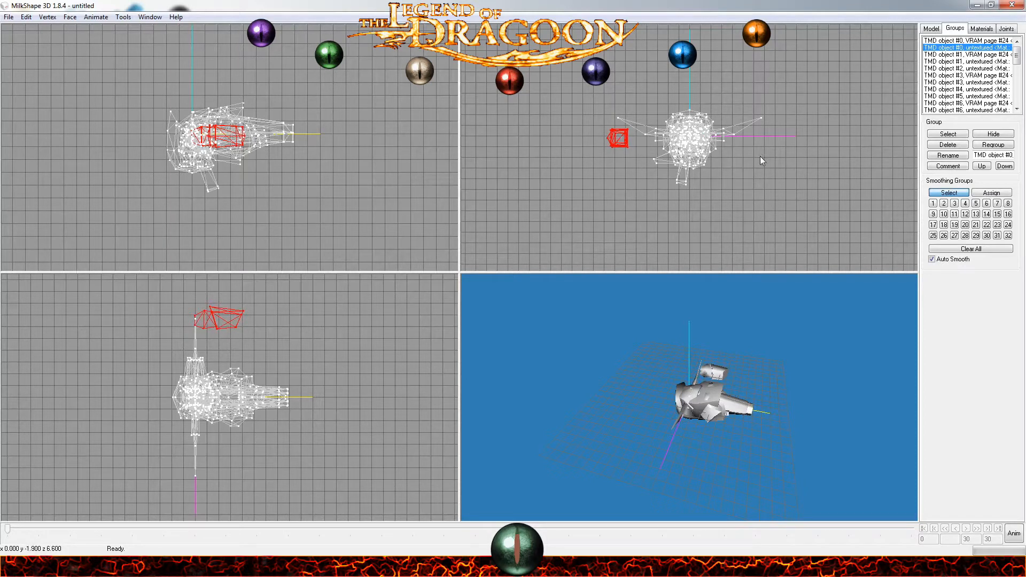
pyautogui.click(25, 17)
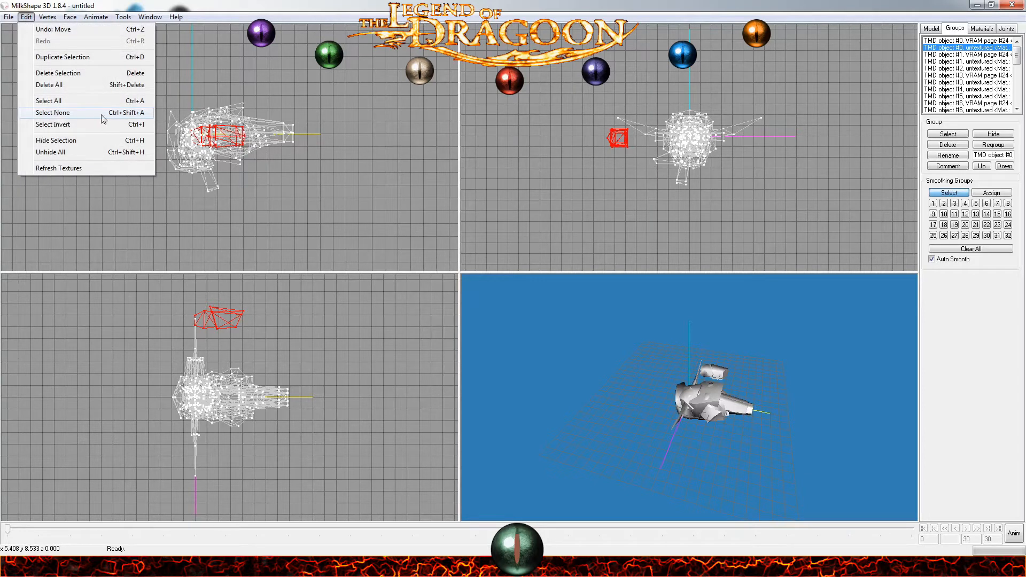
pyautogui.click(131, 113)
# Move TMD object #1 out beside object #0, and move TMD objects #2 to #4 up and away from the body
pyautogui.doubleClick(956, 55)
pyautogui.doubleClick(955, 62)
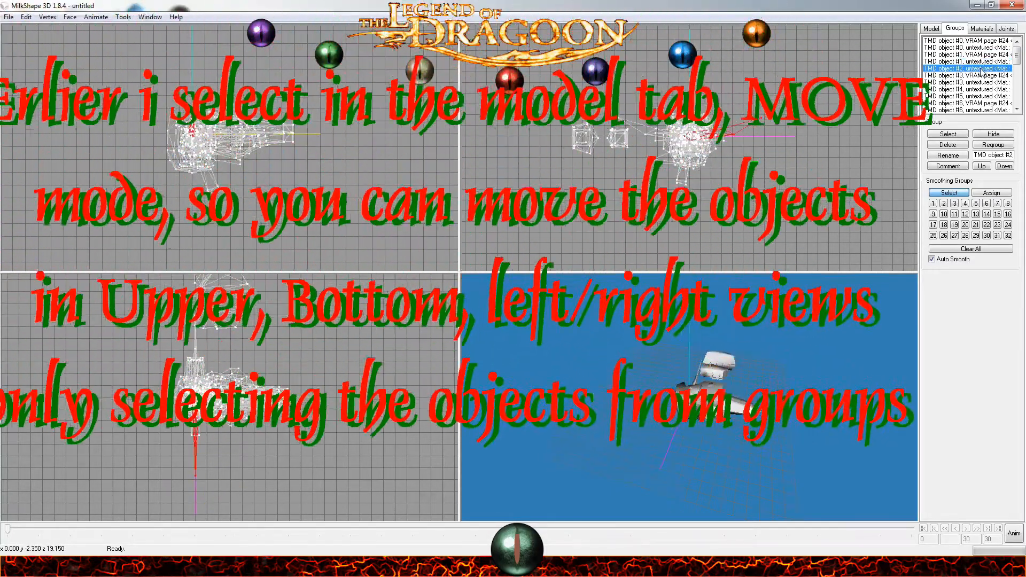
pyautogui.doubleClick(964, 89)
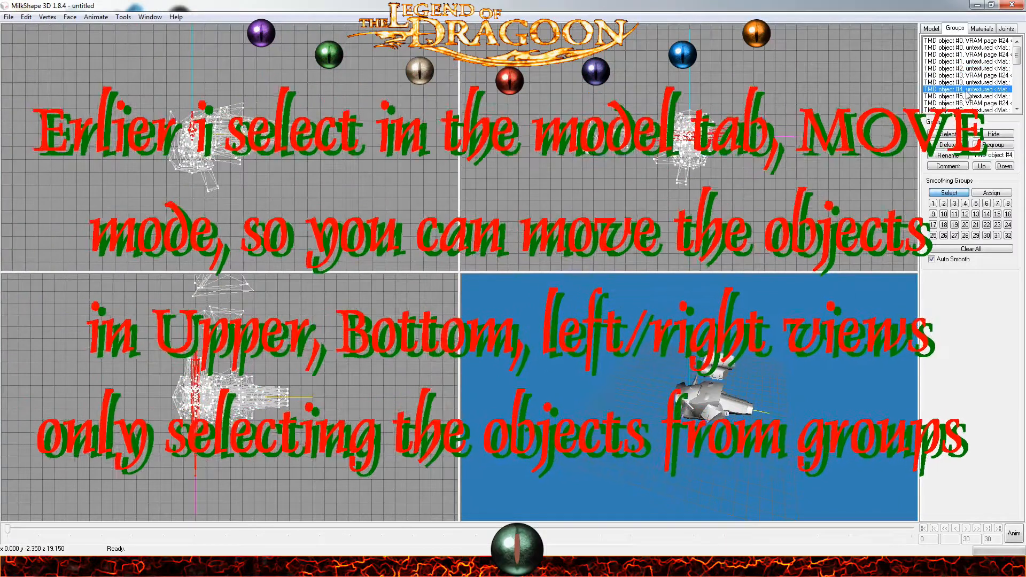
pyautogui.moveTo(731, 141); pyautogui.dragTo(581, 98)
pyautogui.moveTo(705, 322)
pyautogui.mouseDown()
pyautogui.moveTo(671, 309)
pyautogui.moveTo(695, 328)
pyautogui.mouseUp()
# Move TMD object #5 up above the objects #2 to #4 and clear the selection
pyautogui.doubleClick(955, 97)
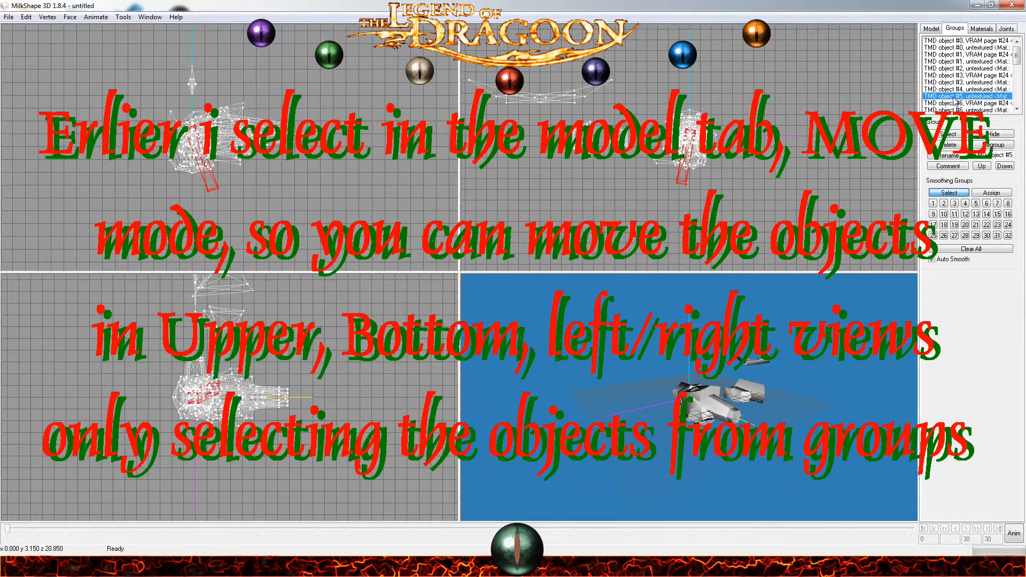
pyautogui.moveTo(700, 160); pyautogui.dragTo(556, 50)
pyautogui.moveTo(695, 334); pyautogui.dragTo(674, 320)
pyautogui.click(957, 103)
pyautogui.hotkey('ctrl', 'shift', 'a')
# Select both groups of TMD object #6, move them straight up above the remaining parts, and clear the selection
pyautogui.moveTo(1018, 56); pyautogui.dragTo(1017, 65)
pyautogui.doubleClick(987, 68)
pyautogui.doubleClick(983, 75)
pyautogui.moveTo(711, 143); pyautogui.dragTo(711, 88)
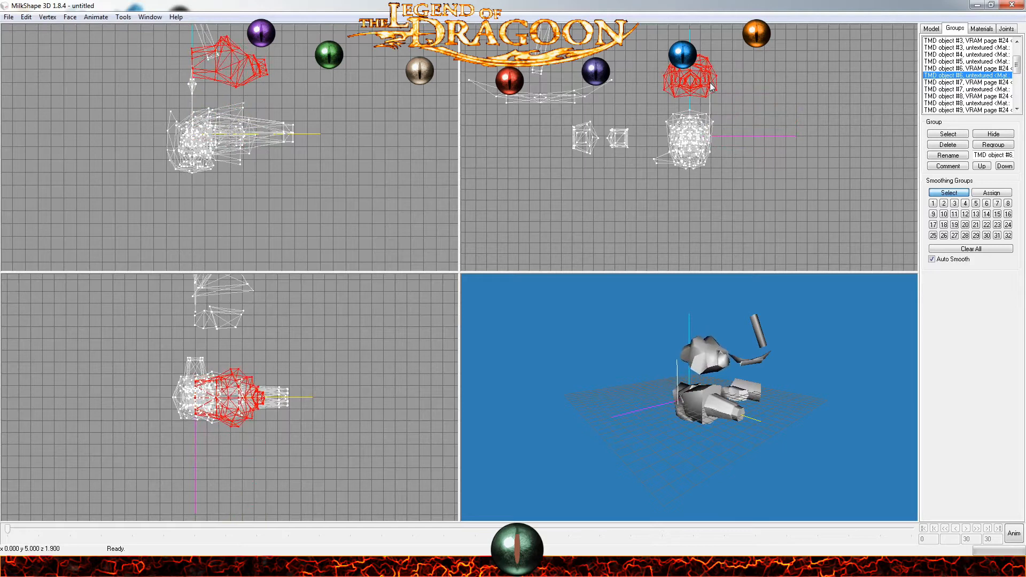
pyautogui.hotkey('ctrl', 'shift', 'a')
# Move TMD object #7 horizontally out to the side opposite objects #0 and #1, then clear the selection
pyautogui.doubleClick(965, 90)
pyautogui.moveTo(682, 160); pyautogui.dragTo(834, 163)
pyautogui.hotkey('ctrl', 'shift', 'a')
# Move TMD object #8 out to the same side as object #7, and shift it backward to separate the two
pyautogui.doubleClick(979, 96)
pyautogui.doubleClick(978, 103)
pyautogui.moveTo(657, 161); pyautogui.dragTo(812, 166)
pyautogui.hotkey('ctrl', 'shift', 'a')
pyautogui.doubleClick(967, 96)
pyautogui.moveTo(307, 158); pyautogui.dragTo(231, 161)
pyautogui.hotkey('ctrl', 'shift', 'a')
# Select TMD object #9, move it sideways out of the body in the top view, and clear the selection
pyautogui.scroll(-3, 966, 74)
pyautogui.doubleClick(967, 75)
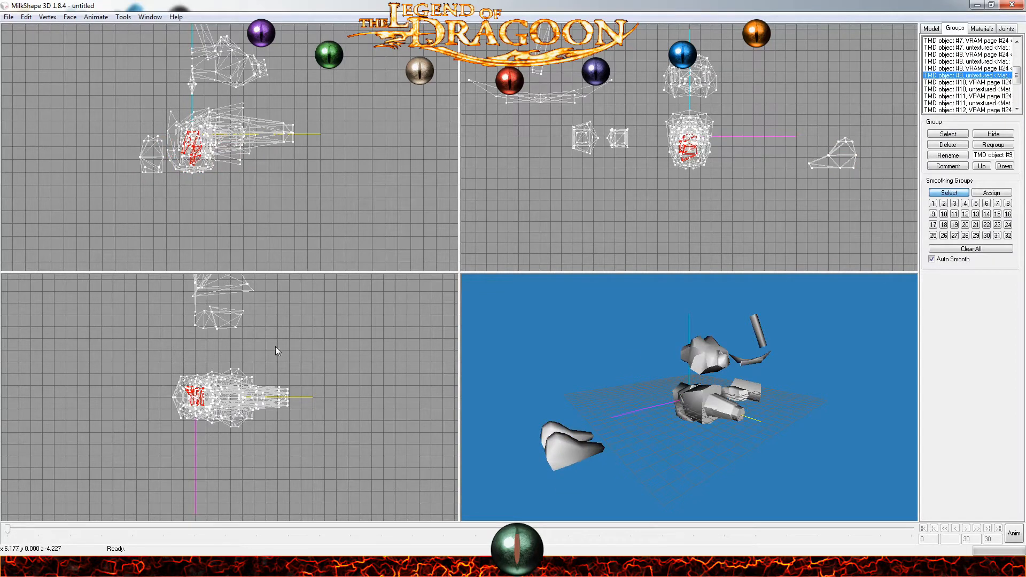
pyautogui.scroll(4, 245, 354)
pyautogui.scroll(-1, 244, 354)
pyautogui.moveTo(238, 376); pyautogui.dragTo(253, 434)
pyautogui.hotkey('ctrl', 'shift', 'a')
# Move TMD object #10 out of the body to the side opposite object #9 and clear the selection
pyautogui.doubleClick(958, 103)
pyautogui.scroll(-1, 960, 104)
pyautogui.moveTo(206, 401); pyautogui.dragTo(260, 341)
pyautogui.moveTo(820, 399); pyautogui.dragTo(756, 374)
pyautogui.hotkey('ctrl', 'shift', 'a')
# Move the head, TMD object #11, centrally above the torso piece and deselect it
pyautogui.doubleClick(966, 103)
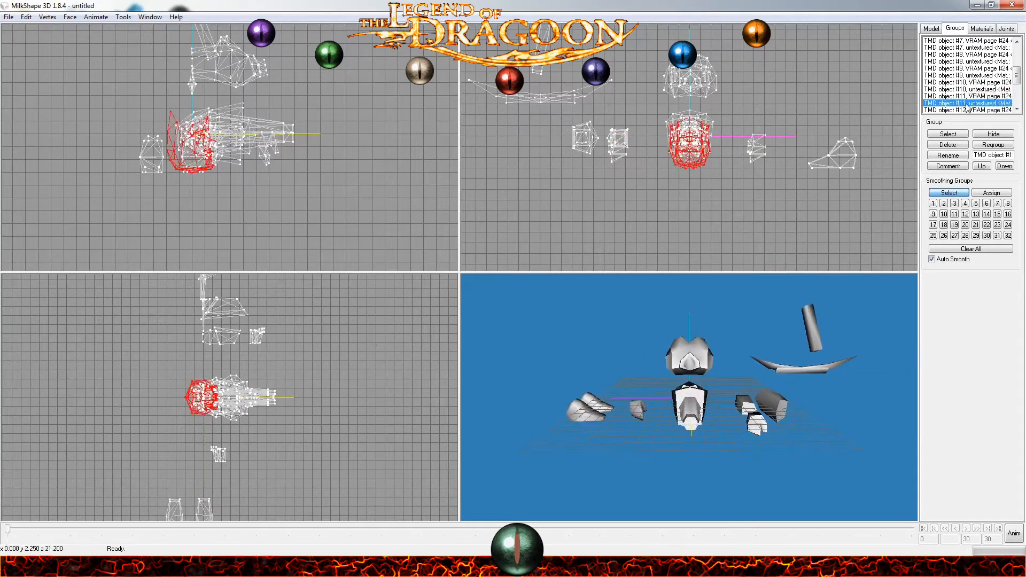
pyautogui.moveTo(691, 143); pyautogui.dragTo(793, 83)
pyautogui.scroll(3, 528, 373)
pyautogui.moveTo(591, 361)
pyautogui.mouseDown()
pyautogui.moveTo(528, 374)
pyautogui.moveTo(599, 356)
pyautogui.mouseUp()
pyautogui.scroll(-3, 599, 356)
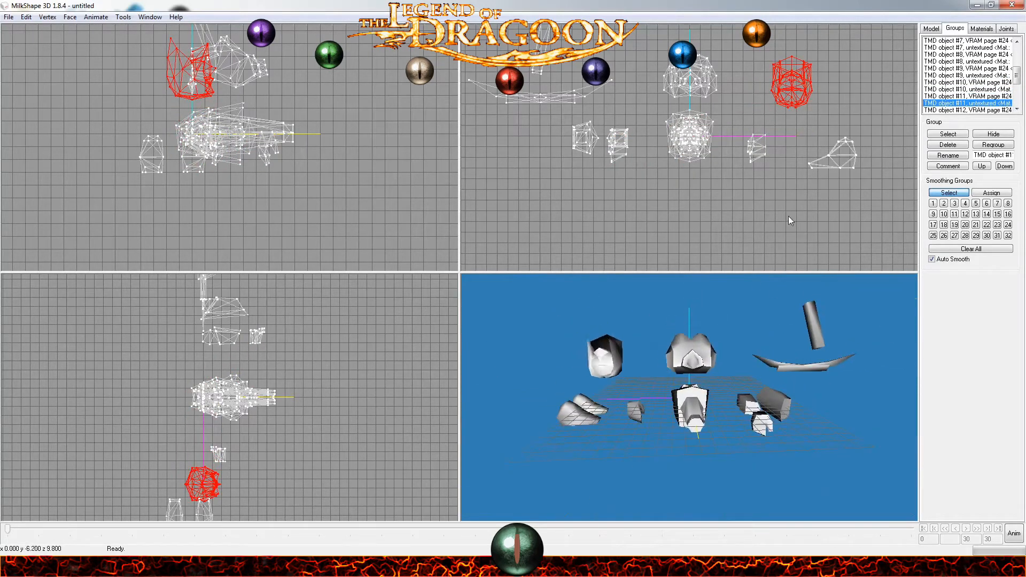
pyautogui.moveTo(792, 208); pyautogui.dragTo(688, 151)
pyautogui.scroll(-2, 717, 134)
pyautogui.moveTo(721, 130); pyautogui.dragTo(713, 162, button='middle')
pyautogui.scroll(-2, 308, 111)
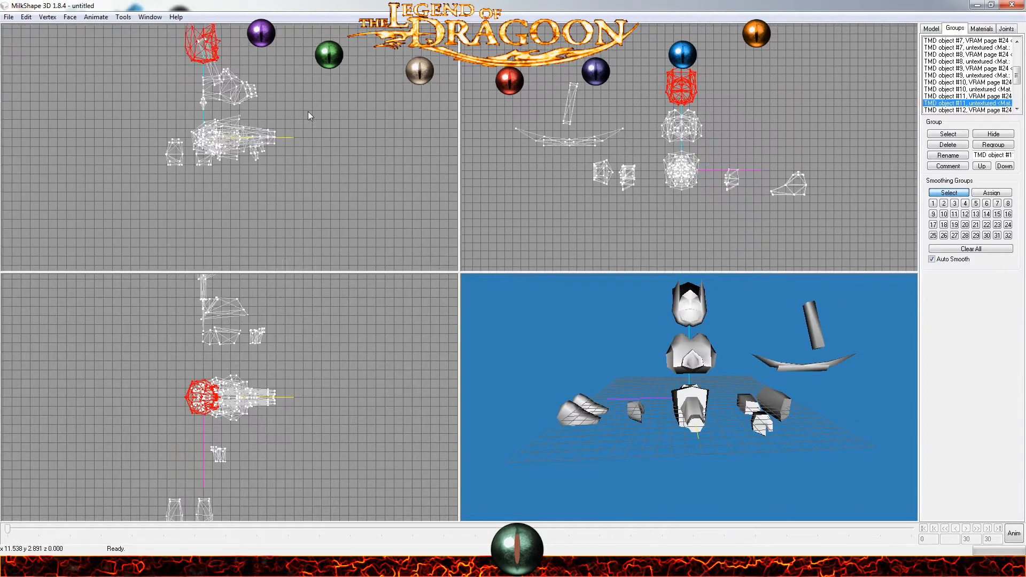
pyautogui.moveTo(308, 111); pyautogui.dragTo(308, 153, button='middle')
pyautogui.scroll(-2, 297, 377)
pyautogui.moveTo(298, 378); pyautogui.dragTo(300, 395, button='middle')
pyautogui.moveTo(291, 451); pyautogui.dragTo(291, 448)
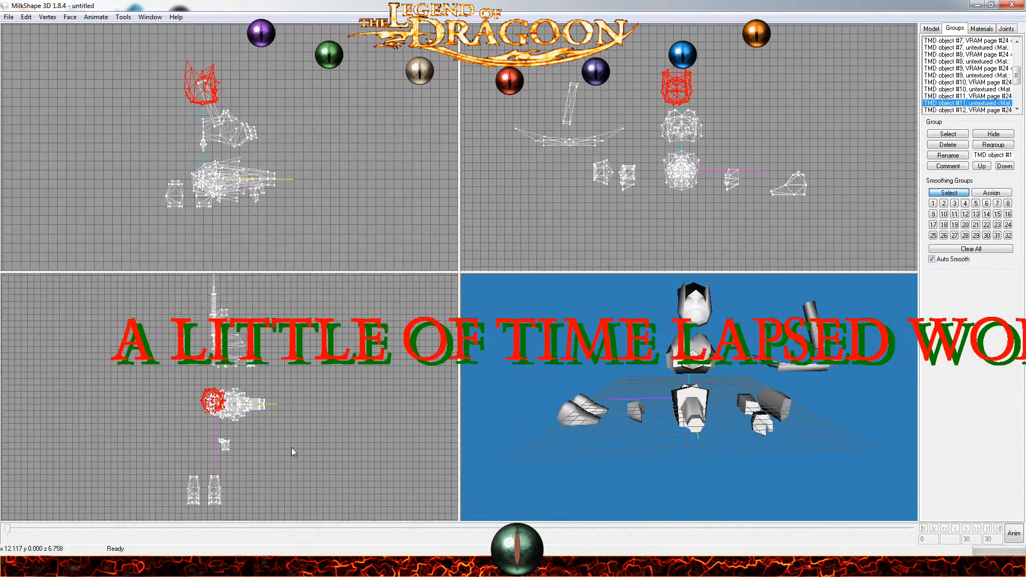
pyautogui.moveTo(291, 448); pyautogui.dragTo(292, 459, button='middle')
pyautogui.moveTo(636, 444); pyautogui.dragTo(668, 438)
pyautogui.doubleClick(968, 103)
# Select TMD object #12, move it down below the remaining parts and slightly sideways, and deselect it
pyautogui.scroll(-2, 968, 80)
pyautogui.doubleClick(968, 76)
pyautogui.moveTo(681, 171); pyautogui.dragTo(643, 227)
pyautogui.moveTo(719, 476)
pyautogui.mouseDown()
pyautogui.moveTo(759, 479)
pyautogui.moveTo(721, 469)
pyautogui.moveTo(728, 491)
pyautogui.mouseUp()
pyautogui.doubleClick(968, 75)
# Move TMD object #13 forward and out to the side in the top view, then deselect it
pyautogui.doubleClick(968, 83)
pyautogui.moveTo(266, 415); pyautogui.dragTo(339, 455)
pyautogui.doubleClick(967, 83)
pyautogui.doubleClick(968, 90)
# Select both groups of TMD object #14, move them alongside object #13 in the top view, and deselect them
pyautogui.doubleClick(968, 96)
pyautogui.doubleClick(967, 103)
pyautogui.moveTo(272, 409); pyautogui.dragTo(345, 473)
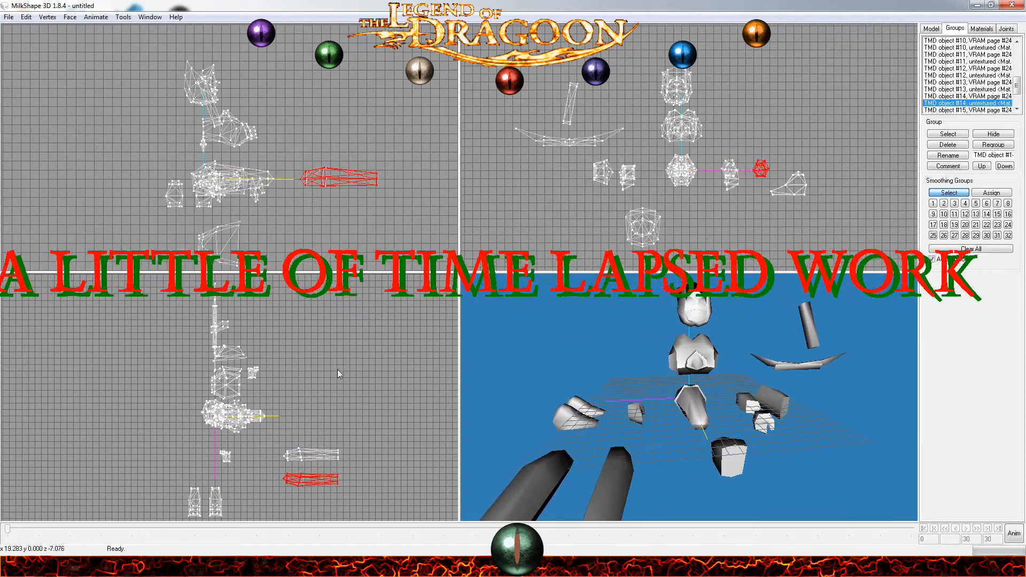
pyautogui.doubleClick(970, 103)
# Move TMD object #15 forward and down in the side view and outward in the top view, then deselect it
pyautogui.scroll(-2, 971, 80)
pyautogui.doubleClick(974, 76)
pyautogui.doubleClick(967, 76)
pyautogui.doubleClick(968, 83)
pyautogui.moveTo(238, 183); pyautogui.dragTo(301, 224)
pyautogui.moveTo(275, 414); pyautogui.dragTo(307, 357)
pyautogui.doubleClick(967, 83)
# Select both groups of TMD object #17, move them backward and out to the side, and clear the selection
pyautogui.doubleClick(968, 90)
pyautogui.doubleClick(968, 96)
pyautogui.moveTo(254, 424); pyautogui.dragTo(191, 473)
pyautogui.hotkey('ctrl', 'shift', 'a')
# Select both groups of TMD object #18, place them behind the body alongside object #17, and clear the selection
pyautogui.doubleClick(968, 104)
pyautogui.doubleClick(967, 110)
pyautogui.hotkey('ctrl', 'shift', 'a')
# Move TMD object #16 forward and outward beside object #15 in the top view, then clear the selection
pyautogui.click(967, 68)
pyautogui.doubleClick(967, 75)
pyautogui.doubleClick(967, 75)
pyautogui.doubleClick(968, 89)
pyautogui.doubleClick(967, 89)
pyautogui.doubleClick(968, 82)
pyautogui.moveTo(254, 418); pyautogui.dragTo(325, 332)
pyautogui.hotkey('ctrl', 'shift', 'a')
pyautogui.moveTo(775, 407); pyautogui.dragTo(730, 386)
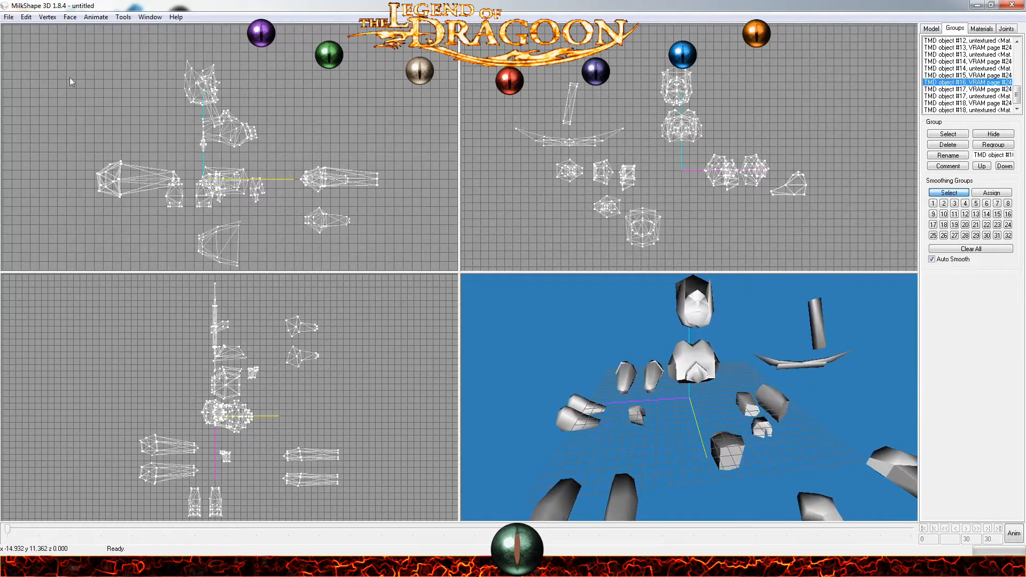
# Export the arranged model in Wavefront OBJ format as Miranda Normal in the Tutorial\OBJ folder
pyautogui.click(8, 17)
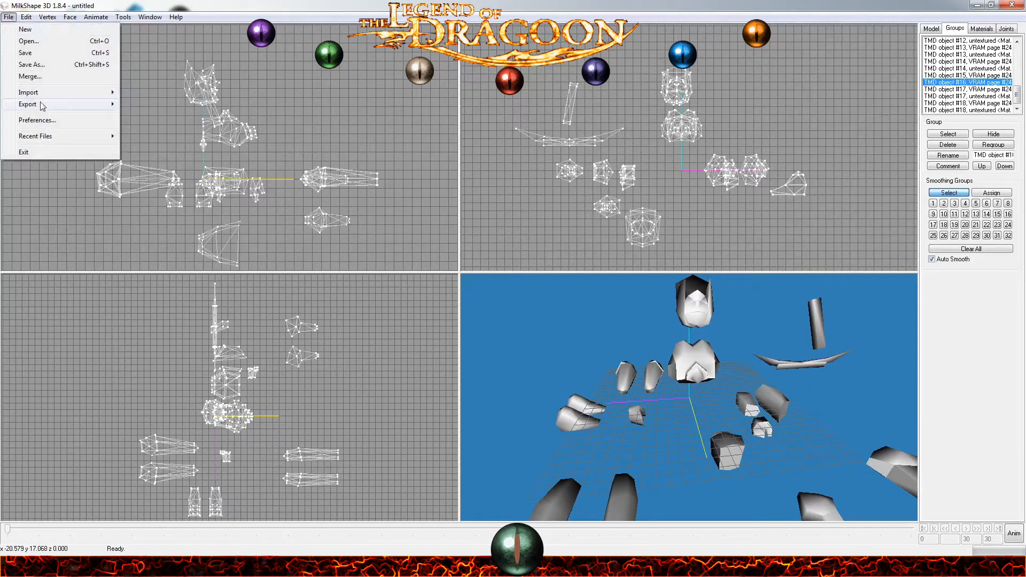
pyautogui.moveTo(39, 103)
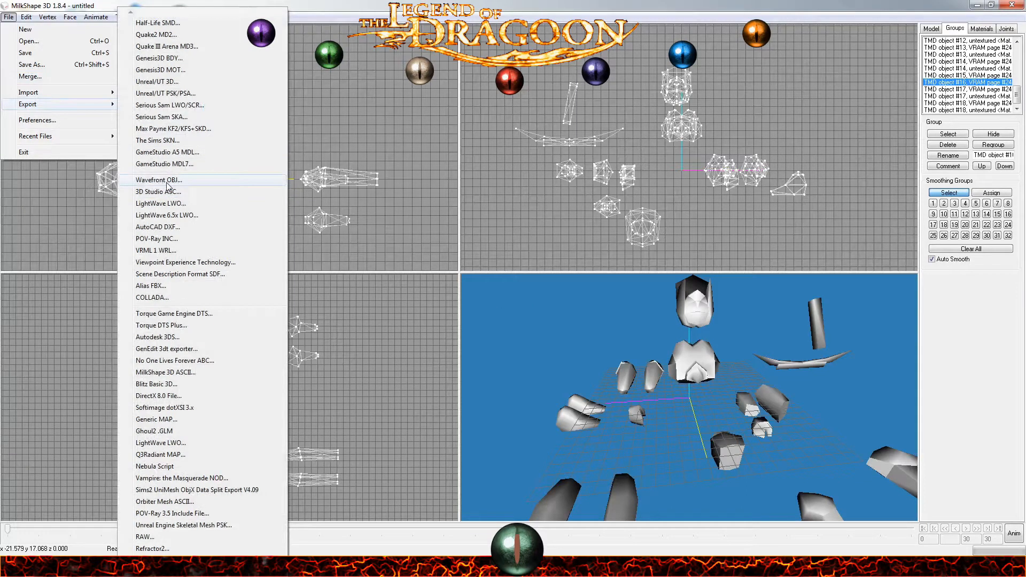
pyautogui.click(160, 180)
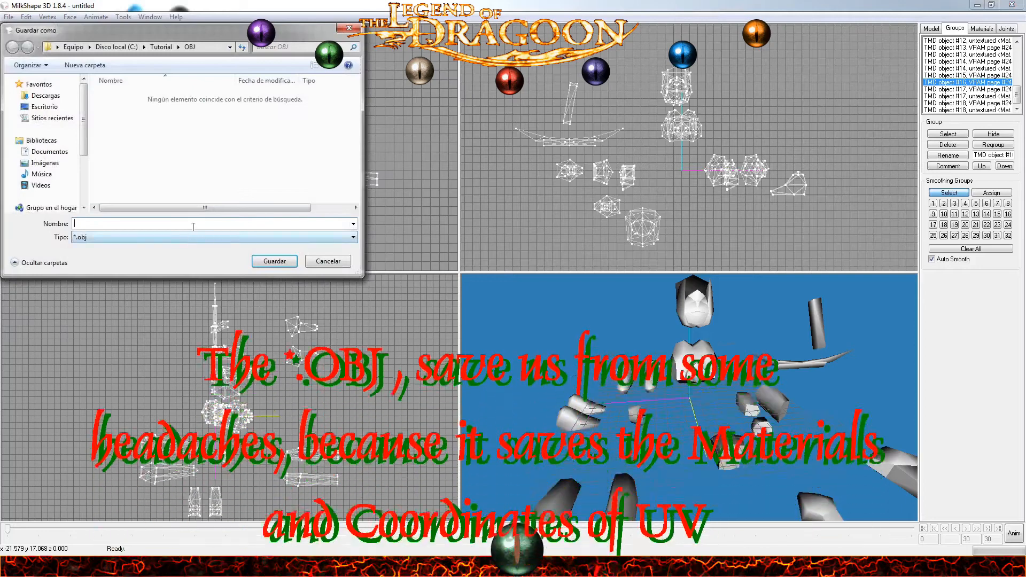
pyautogui.write('Miranda_Normal')
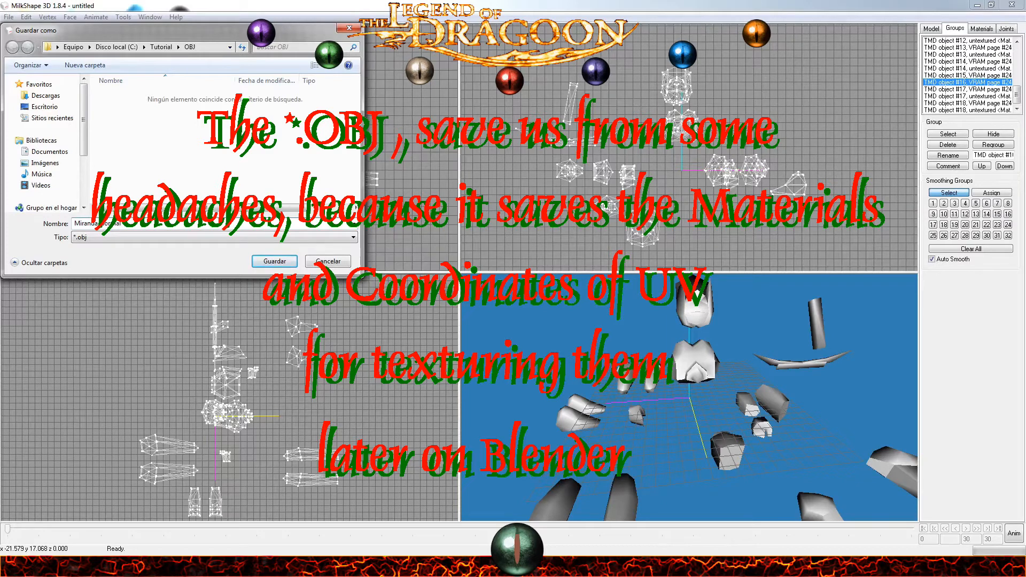
pyautogui.press('Return')
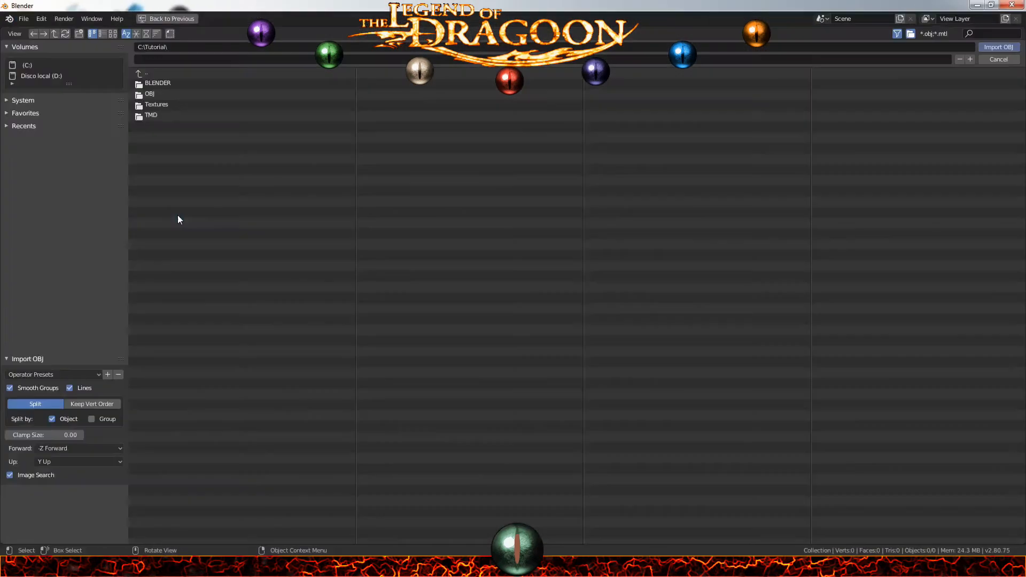
# Switch to Blender and import Miranda Normal.obj from the Tutorial\OBJ folder with the default OBJ options
pyautogui.click(177, 94)
pyautogui.click(181, 94)
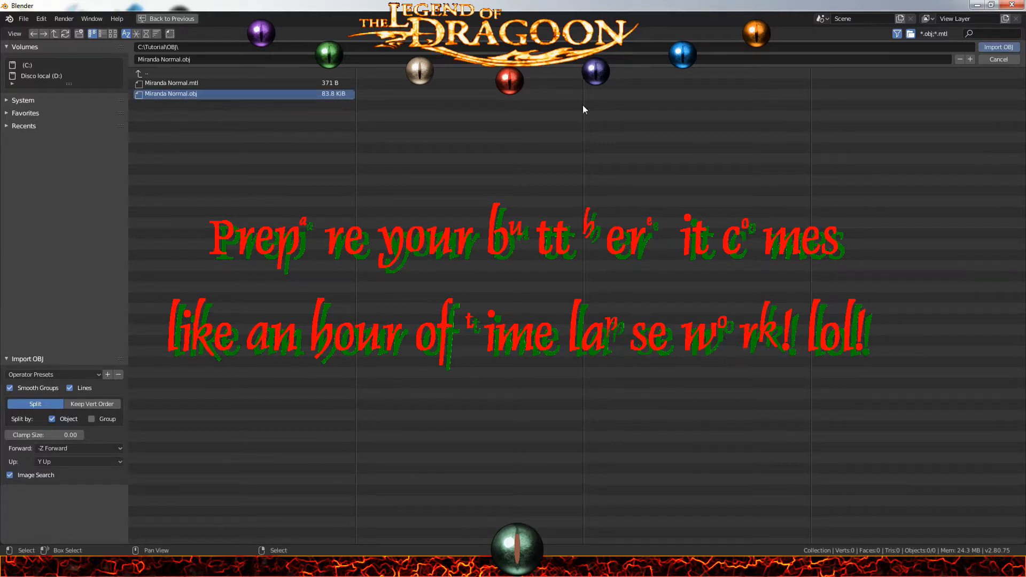
pyautogui.click(997, 47)
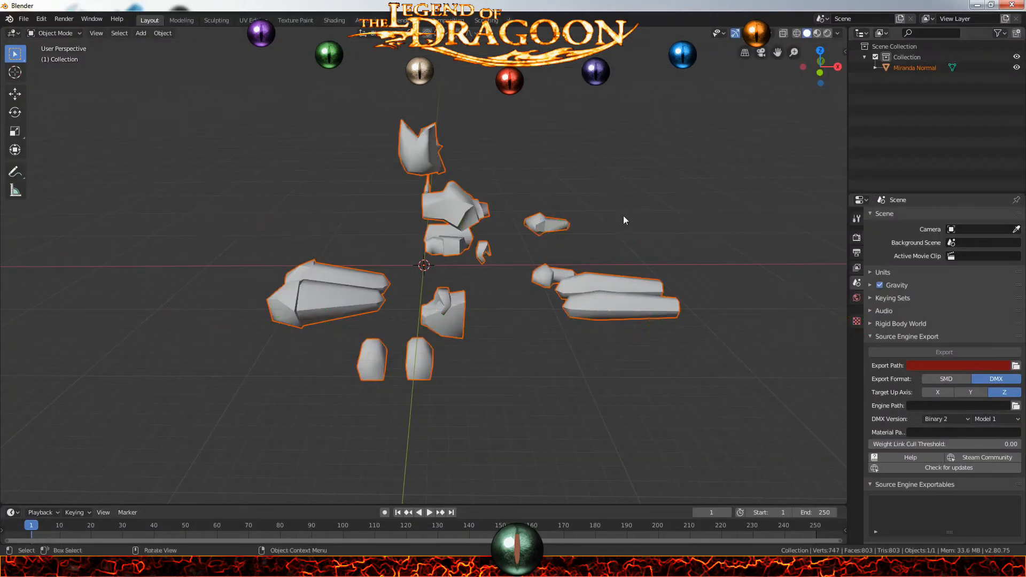
# Inspect the imported model's spread-out parts from the front and check whether they select as one object
pyautogui.click(594, 217)
pyautogui.moveTo(599, 215); pyautogui.dragTo(427, 215, button='middle')
pyautogui.click(425, 214)
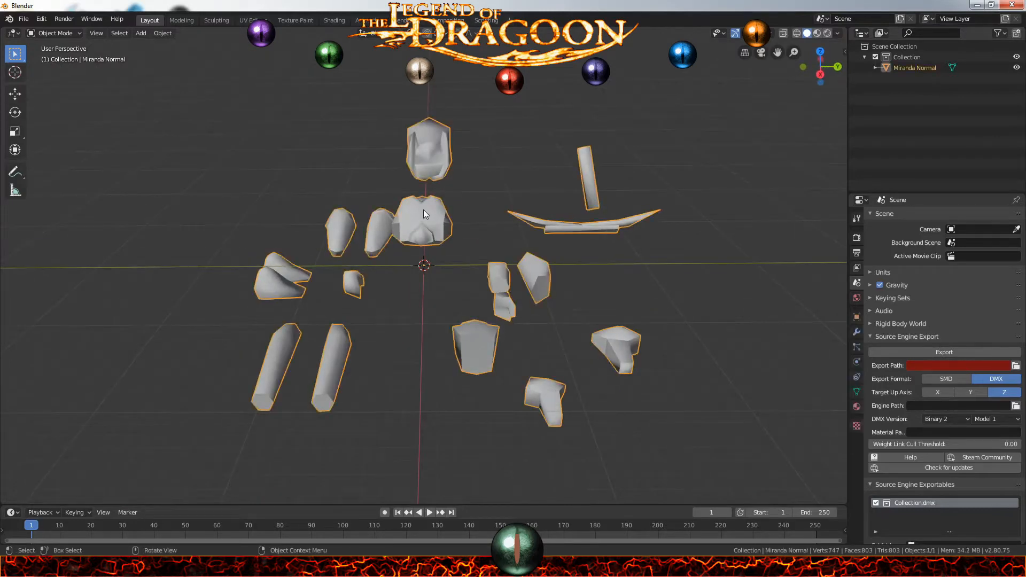
pyautogui.click(483, 225)
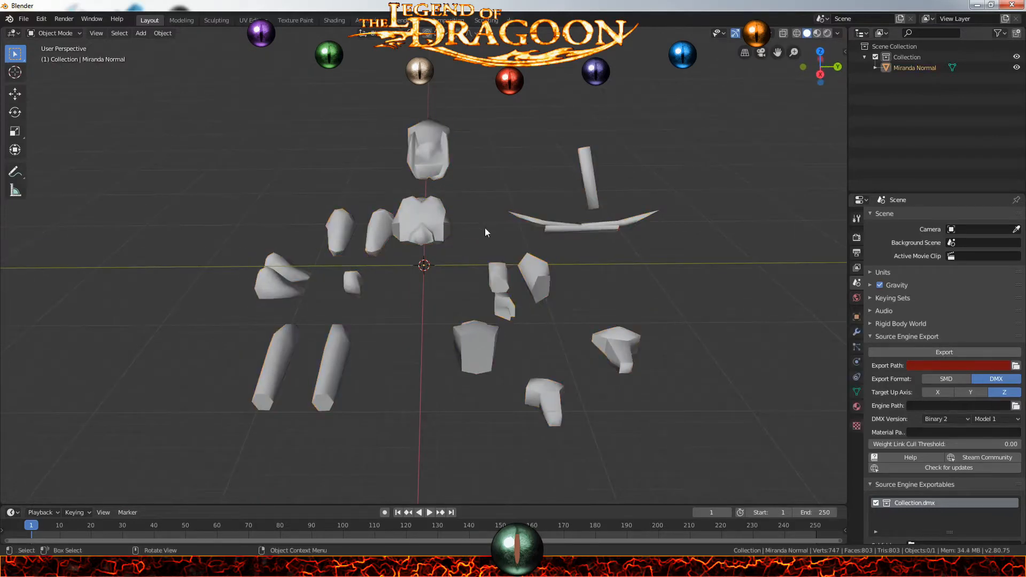
pyautogui.click(428, 213)
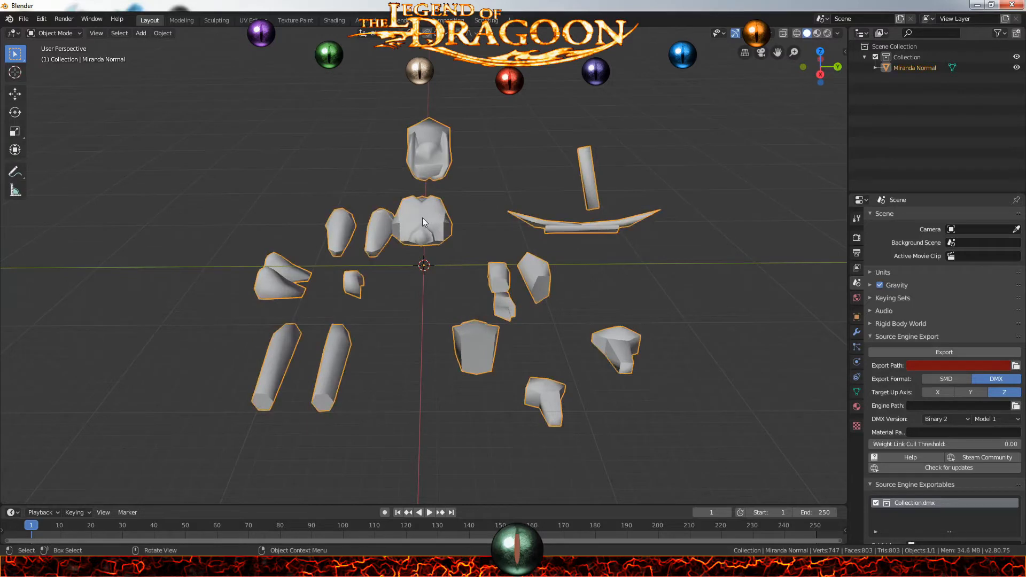
pyautogui.click(473, 217)
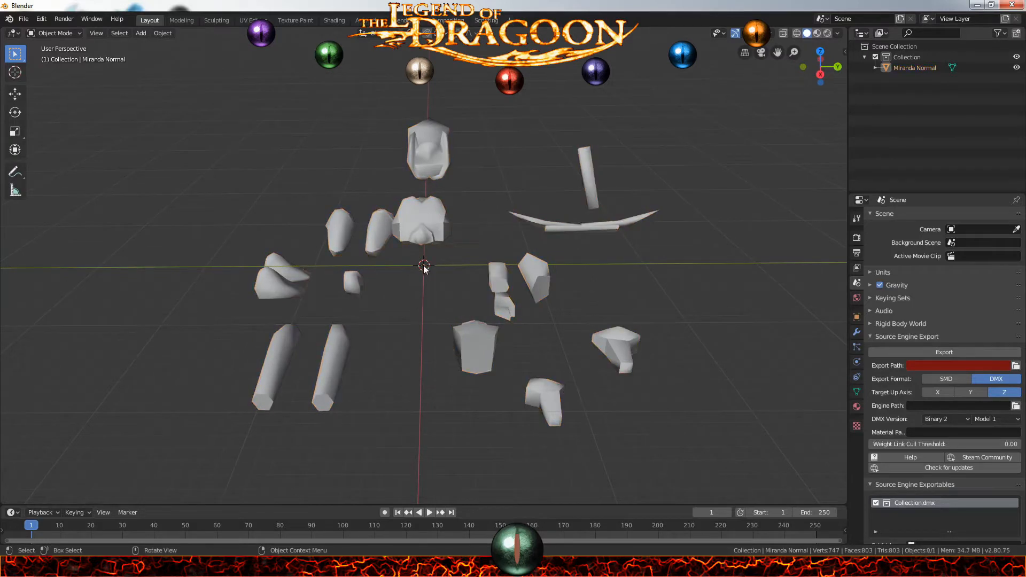
pyautogui.moveTo(424, 269); pyautogui.dragTo(478, 326, button='middle')
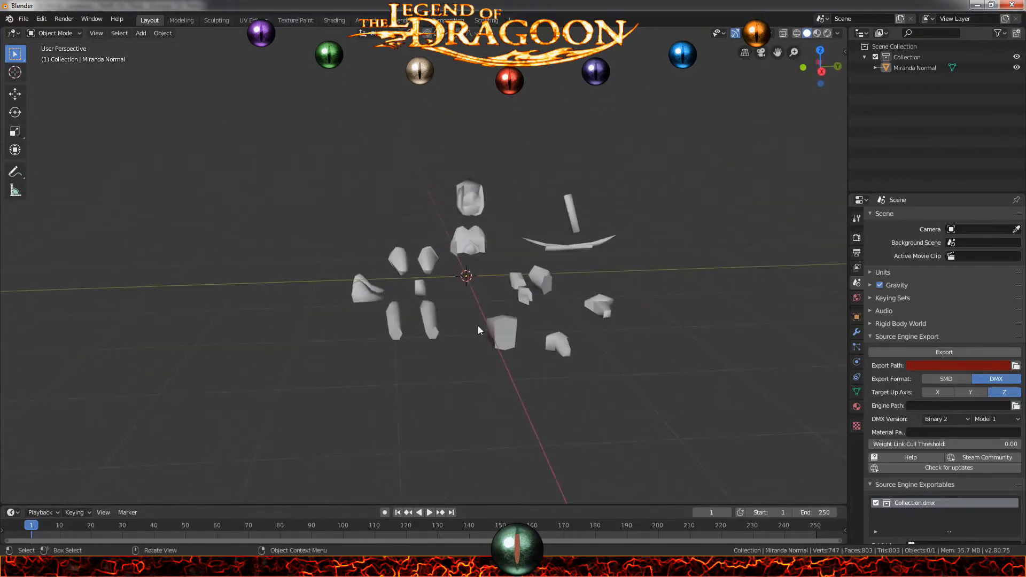
# Select the Miranda Normal object and examine the mesh data and materials nested under it
pyautogui.click(482, 194)
pyautogui.scroll(4, 546, 264)
pyautogui.scroll(-1, 547, 265)
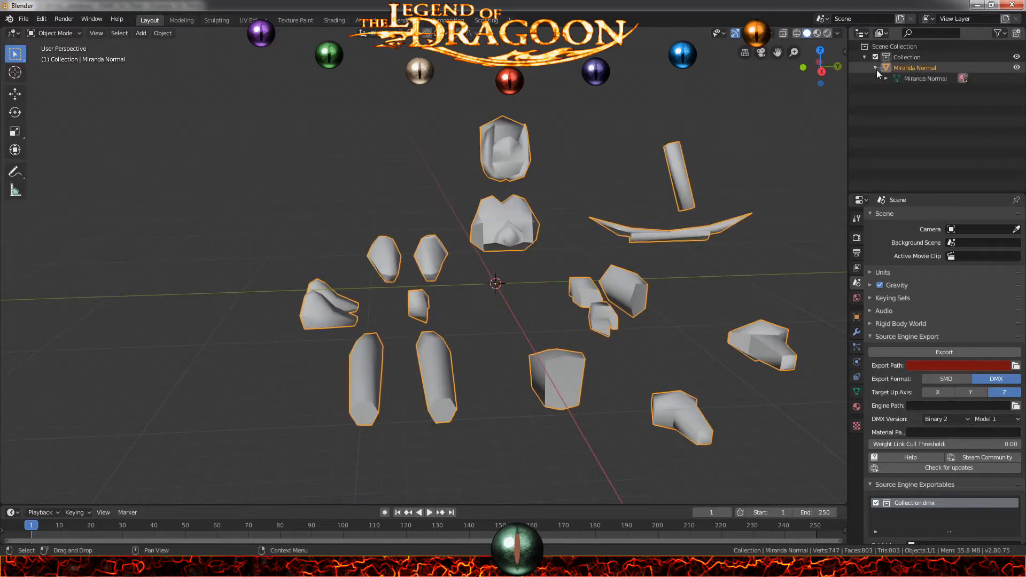
pyautogui.click(886, 78)
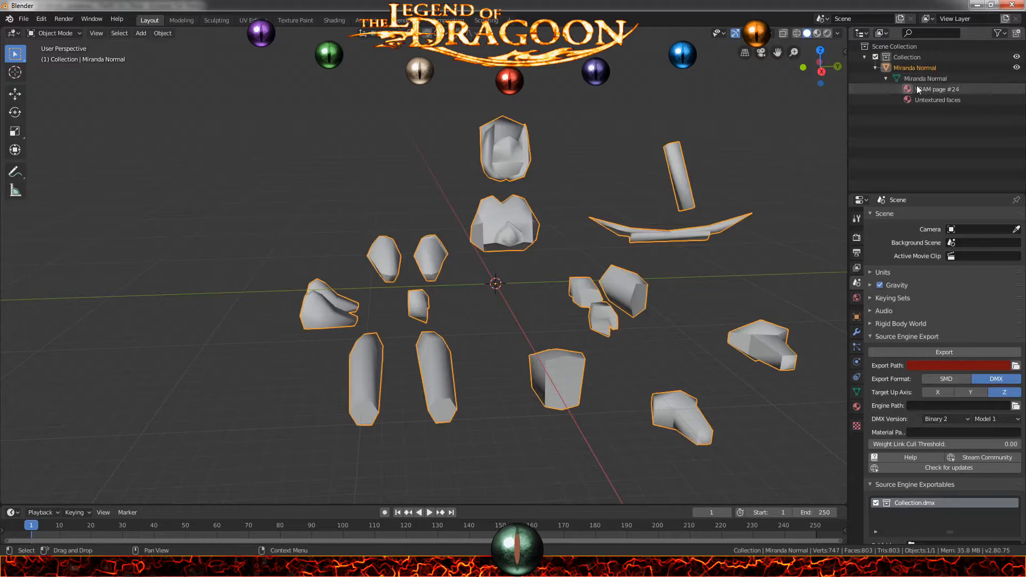
pyautogui.click(875, 68)
pyautogui.scroll(-1, 545, 181)
pyautogui.scroll(2, 546, 182)
pyautogui.keyDown('shift'); pyautogui.moveTo(673, 195); pyautogui.dragTo(537, 246, button='middle'); pyautogui.keyUp('shift')
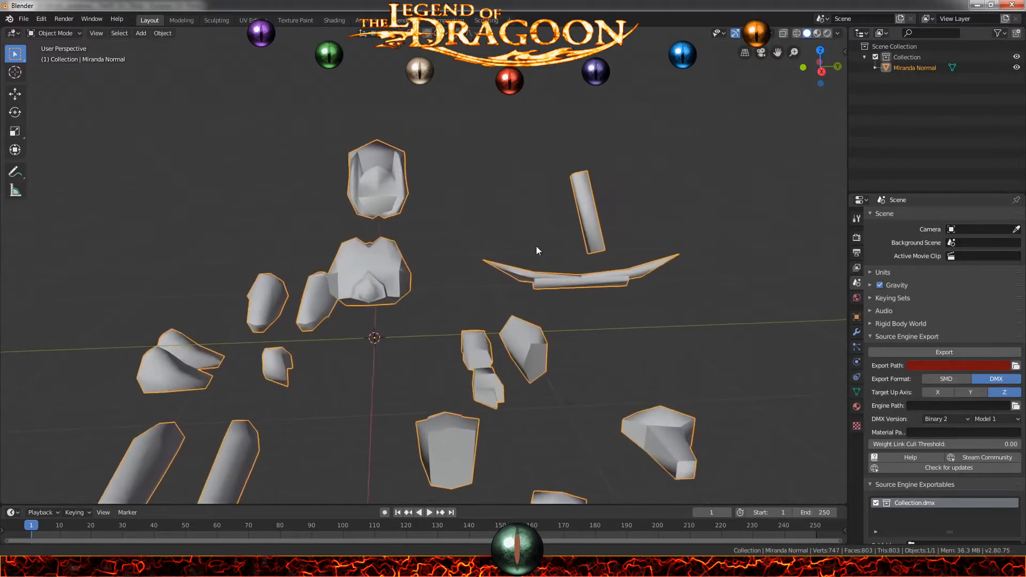
pyautogui.scroll(-3, 537, 244)
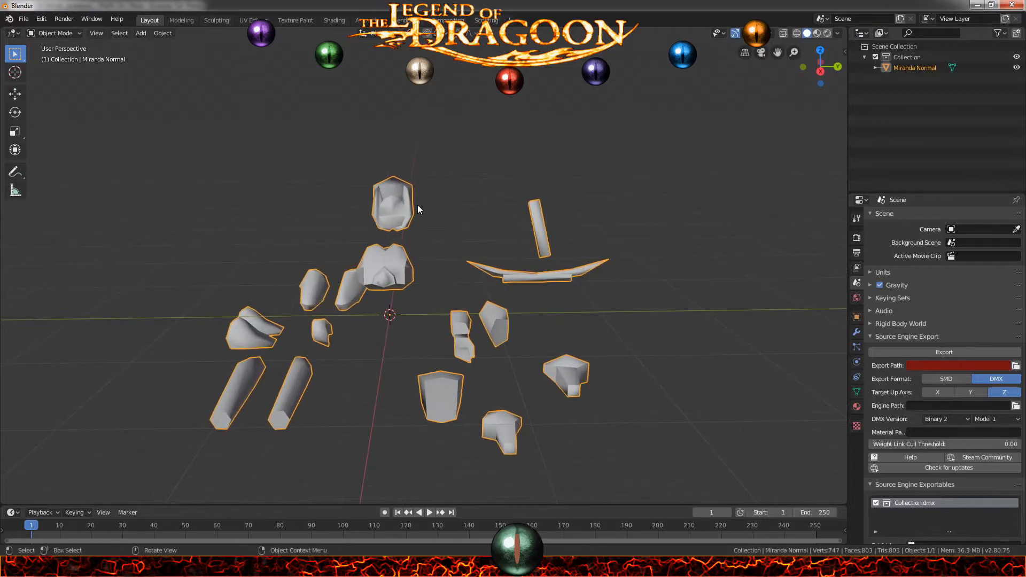
# Enter Edit Mode on the Miranda Normal mesh, clear the selection, and switch to face selection
pyautogui.press('Tab')
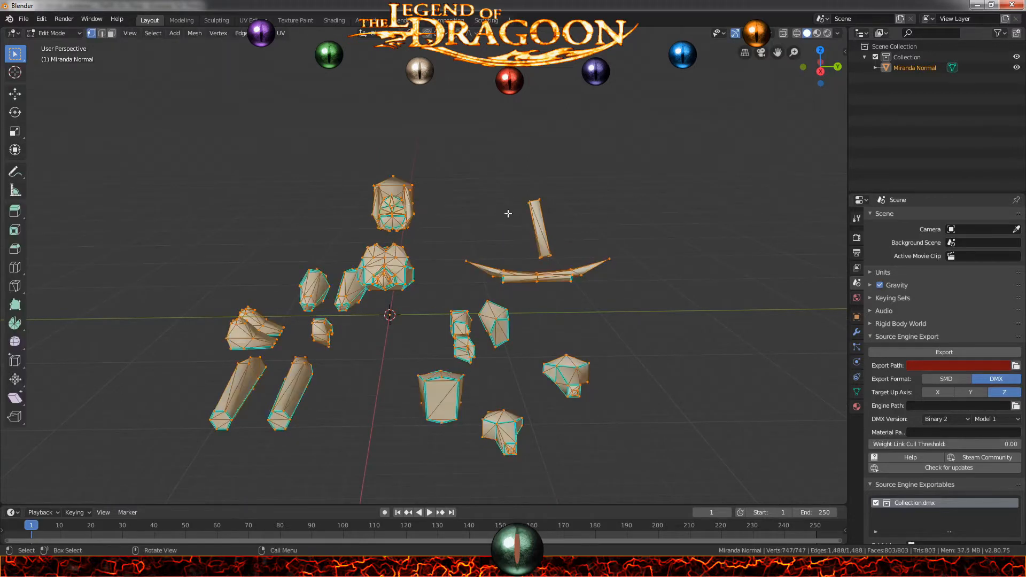
pyautogui.hotkey('alt', 'a')
pyautogui.scroll(3, 438, 186)
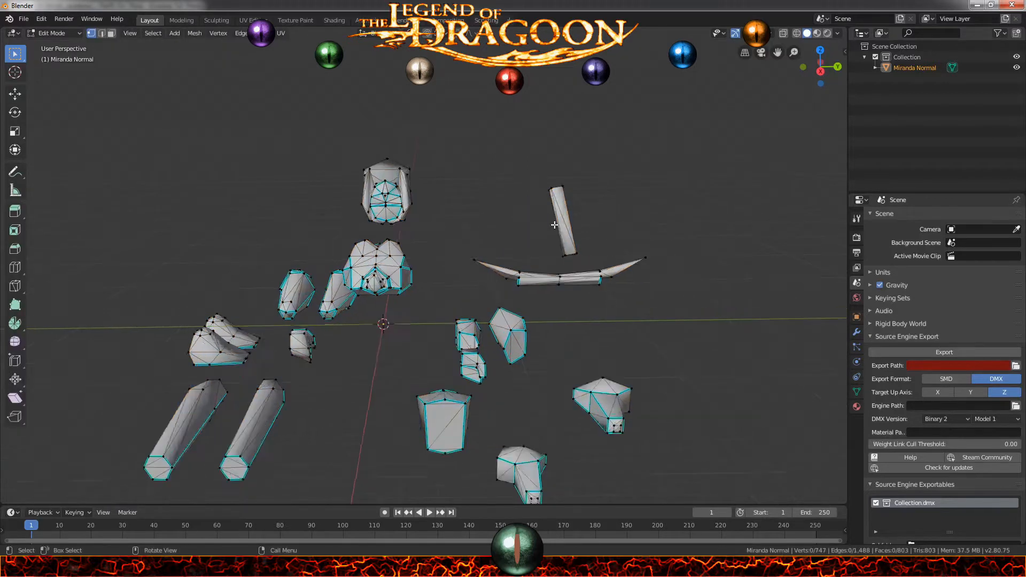
pyautogui.click(112, 33)
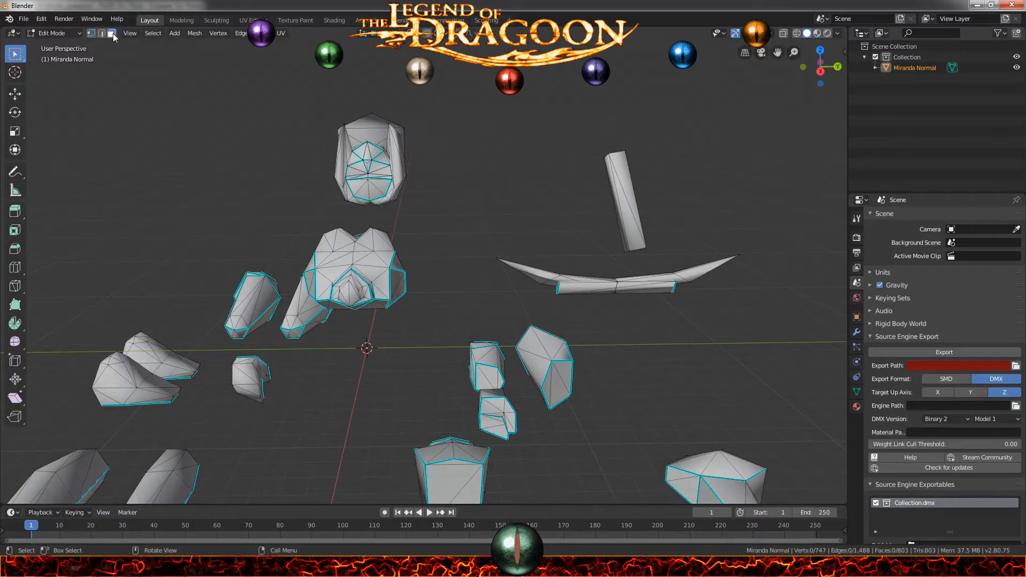
pyautogui.scroll(-3, 481, 214)
pyautogui.scroll(6, 608, 229)
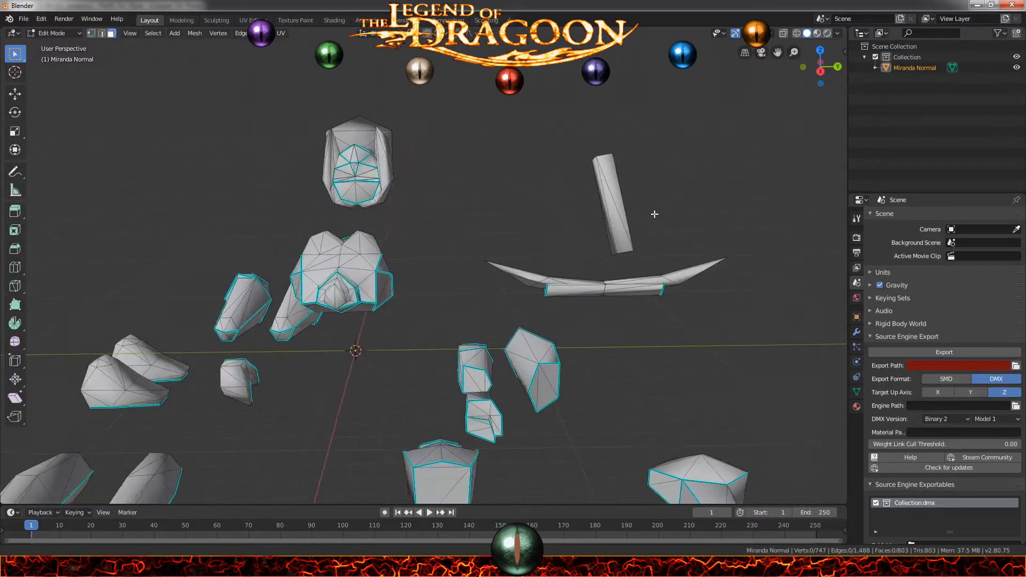
# Circle-select all faces of the long narrow piece above the bow and separate the selection into its own object
pyautogui.press('c')
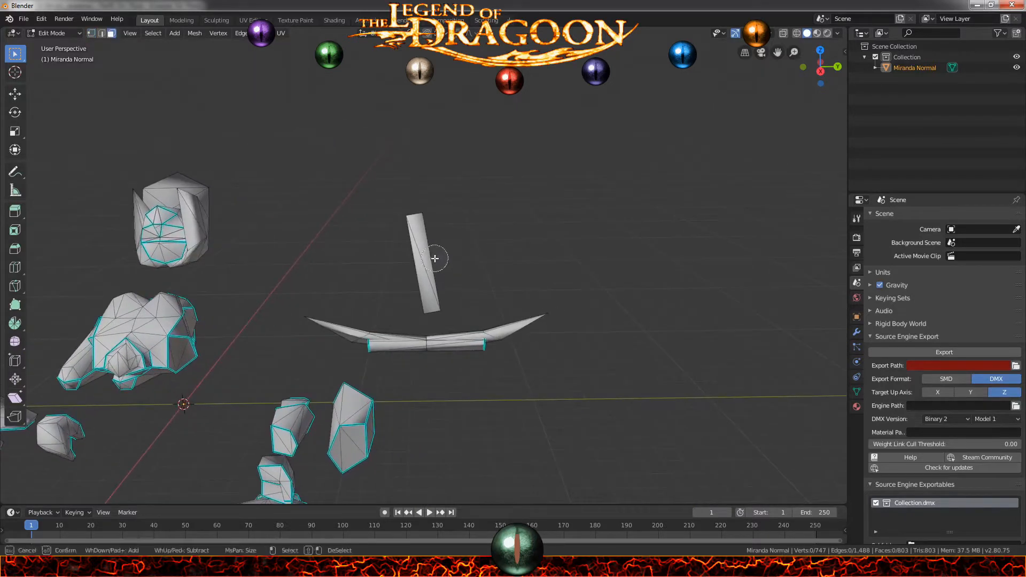
pyautogui.moveTo(417, 283); pyautogui.dragTo(422, 299)
pyautogui.rightClick(415, 221)
pyautogui.moveTo(414, 220); pyautogui.dragTo(453, 235, button='middle')
pyautogui.press('c')
pyautogui.moveTo(434, 238); pyautogui.dragTo(418, 293)
pyautogui.rightClick(415, 259)
pyautogui.moveTo(415, 259); pyautogui.dragTo(606, 319, button='middle')
pyautogui.scroll(-5, 605, 319)
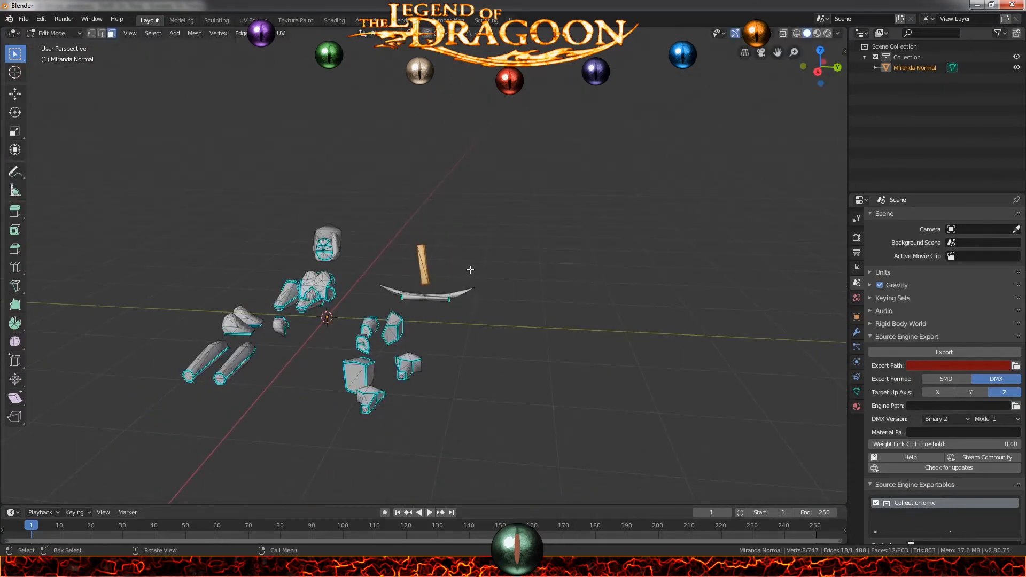
pyautogui.press('p')
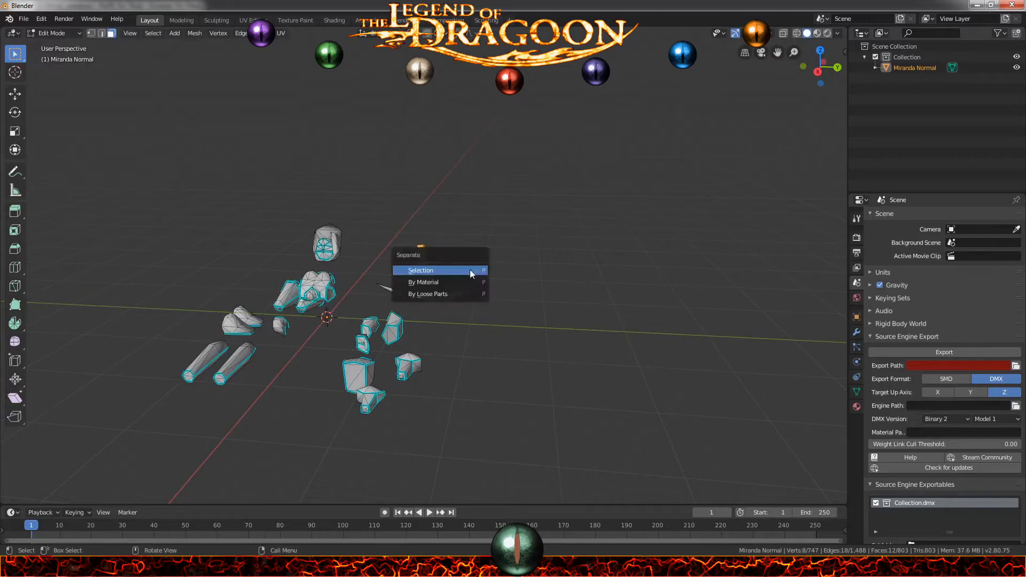
pyautogui.click(472, 272)
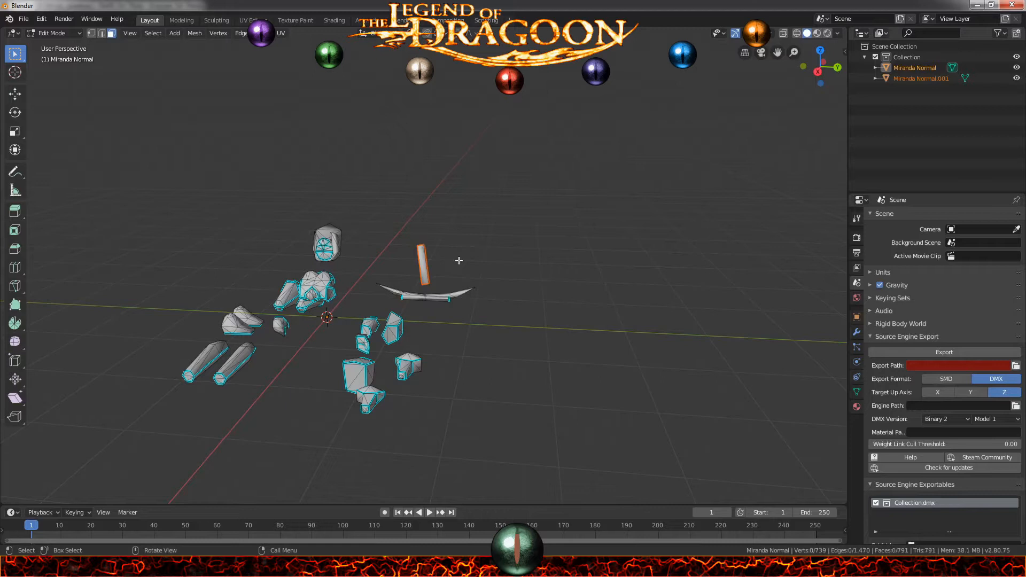
# Return to Object Mode, select the separated narrow piece, and rename it Carcaj
pyautogui.press('Tab')
pyautogui.click(453, 265)
pyautogui.click(429, 265)
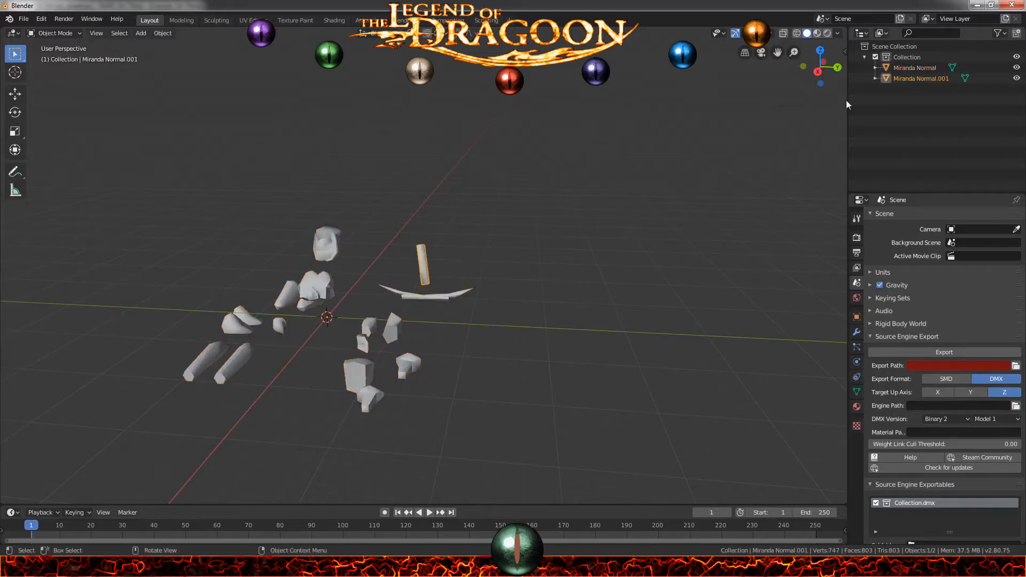
pyautogui.doubleClick(918, 76)
pyautogui.write('Carcaj')
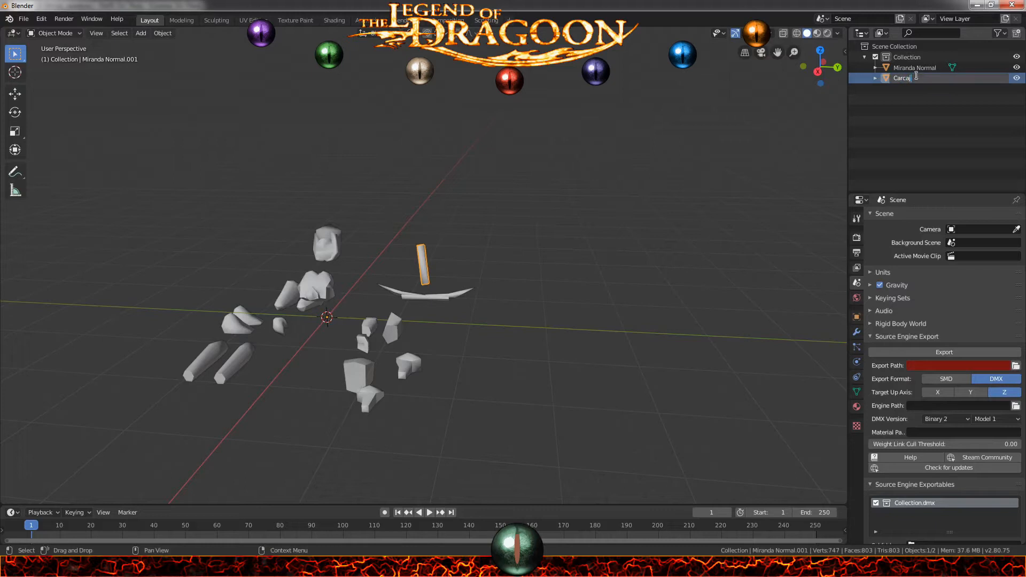
pyautogui.press('Return')
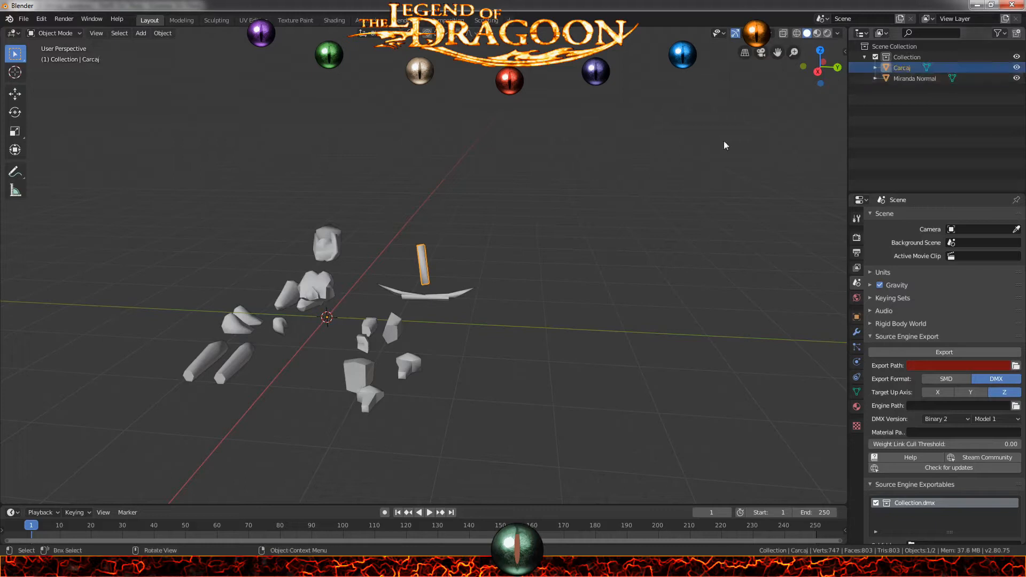
# Clear the object selection and hide the Carcaj object in the viewport
pyautogui.click(457, 303)
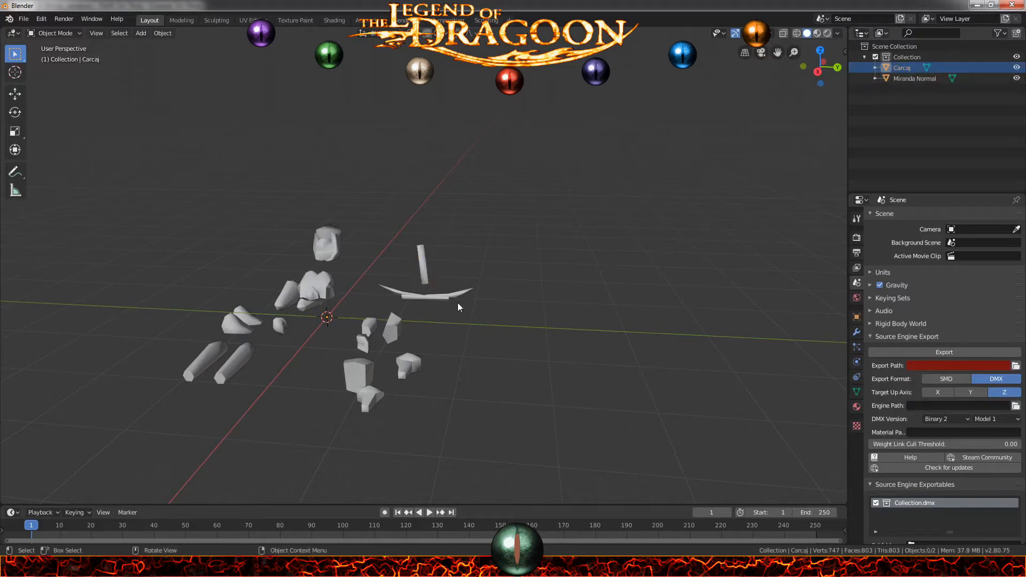
pyautogui.click(1018, 68)
pyautogui.click(1017, 68)
pyautogui.press('Tab')
pyautogui.press('Tab')
pyautogui.click(1018, 67)
# Select the Miranda Normal object and enter Edit Mode with the bow in close view
pyautogui.scroll(5, 396, 264)
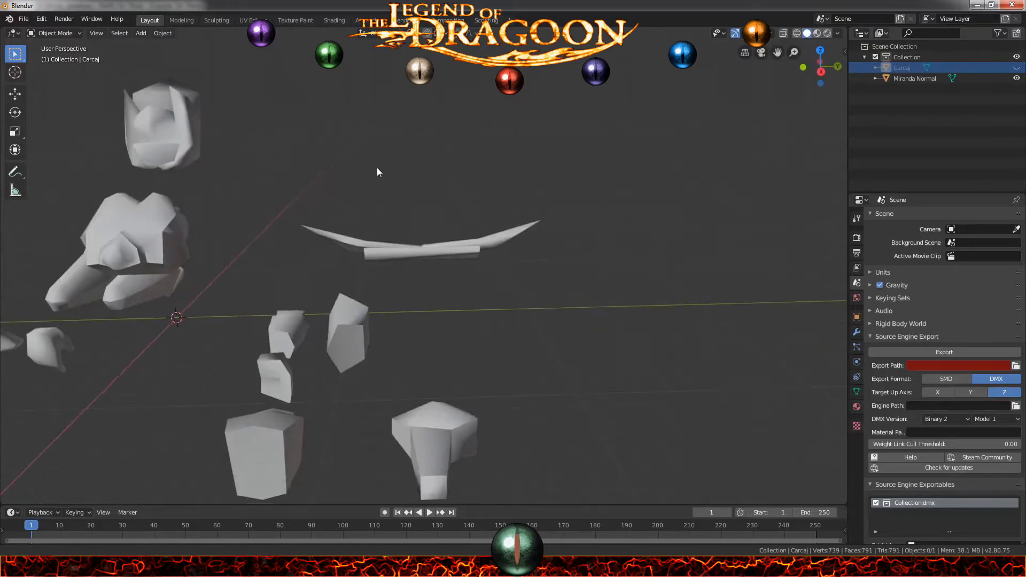
pyautogui.moveTo(416, 221); pyautogui.dragTo(412, 214, button='middle')
pyautogui.press('c')
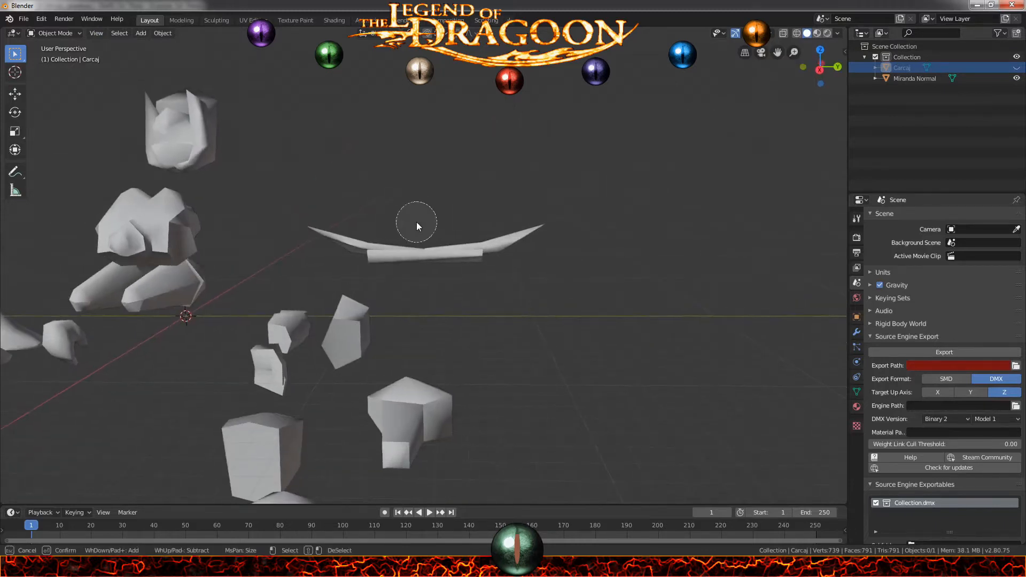
pyautogui.press('Escape')
pyautogui.click(493, 248)
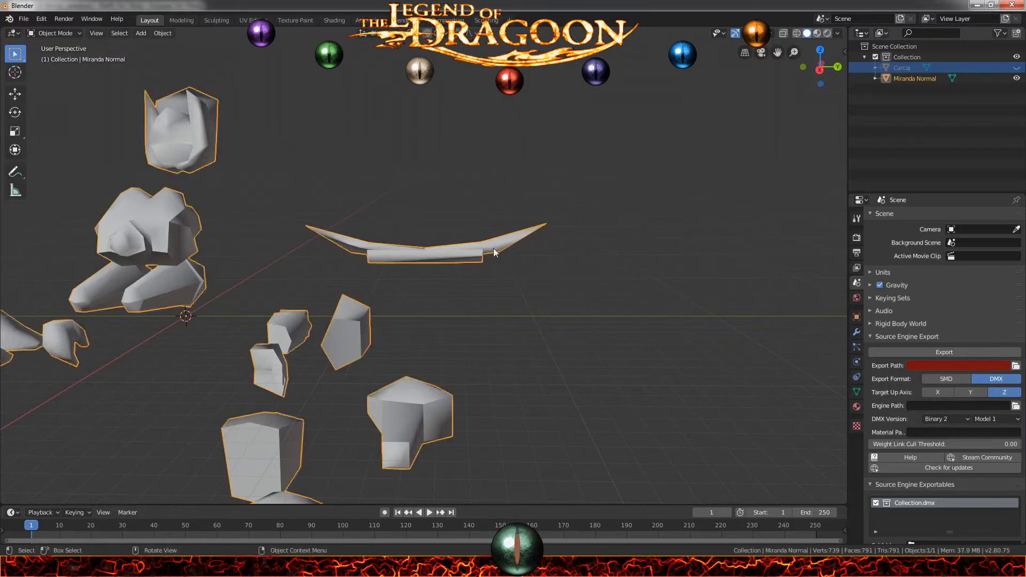
pyautogui.press('Tab')
pyautogui.scroll(3, 497, 239)
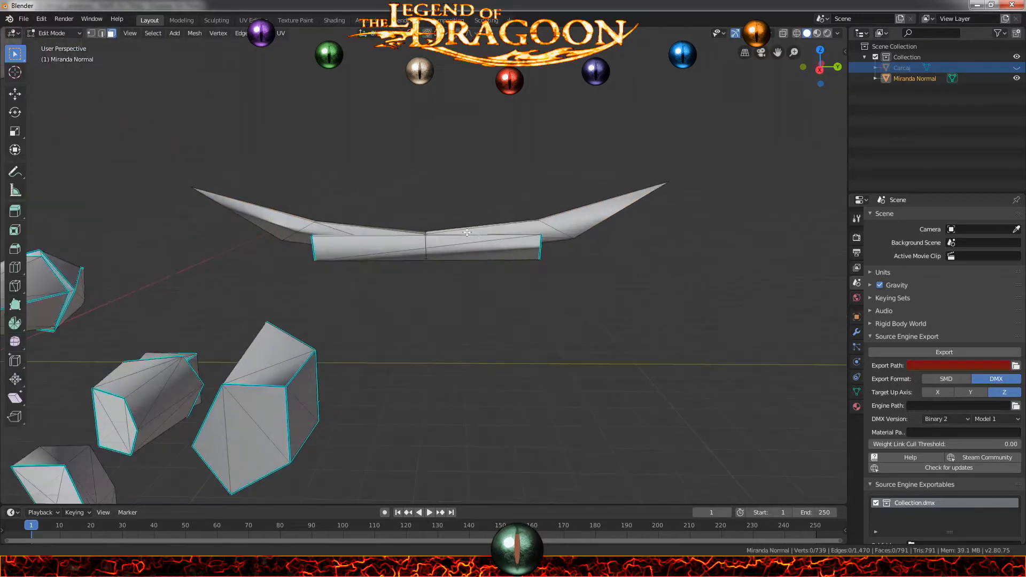
# Select all faces of the bow from both sides, including its end cap, and separate the selection into its own object
pyautogui.keyDown('shift'); pyautogui.moveTo(497, 239); pyautogui.dragTo(467, 334, button='middle'); pyautogui.keyUp('shift')
pyautogui.press('c')
pyautogui.moveTo(403, 316)
pyautogui.mouseDown()
pyautogui.moveTo(257, 304)
pyautogui.moveTo(241, 292)
pyautogui.moveTo(446, 336)
pyautogui.moveTo(623, 305)
pyautogui.mouseUp()
pyautogui.press('Escape')
pyautogui.moveTo(624, 304)
pyautogui.mouseDown(button='middle')
pyautogui.moveTo(514, 273)
pyautogui.moveTo(406, 266)
pyautogui.mouseUp(button='middle')
pyautogui.press('c')
pyautogui.moveTo(299, 311); pyautogui.dragTo(576, 330)
pyautogui.press('Escape')
pyautogui.moveTo(540, 335)
pyautogui.mouseDown(button='middle')
pyautogui.moveTo(410, 342)
pyautogui.moveTo(619, 346)
pyautogui.moveTo(505, 351)
pyautogui.mouseUp(button='middle')
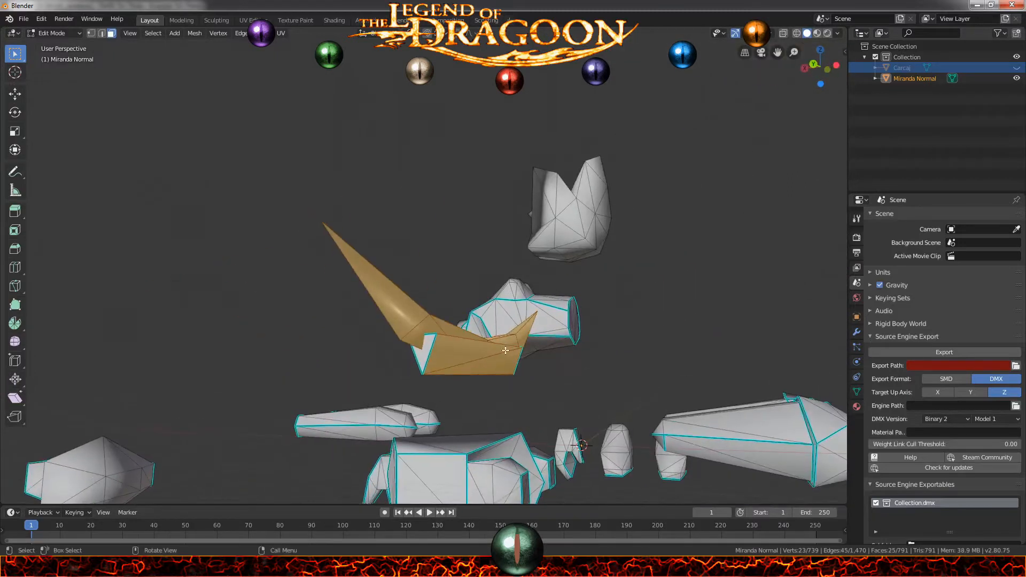
pyautogui.keyDown('shift'); pyautogui.click(422, 347); pyautogui.keyUp('shift')
pyautogui.moveTo(412, 378); pyautogui.dragTo(514, 346, button='middle')
pyautogui.scroll(1, 514, 347)
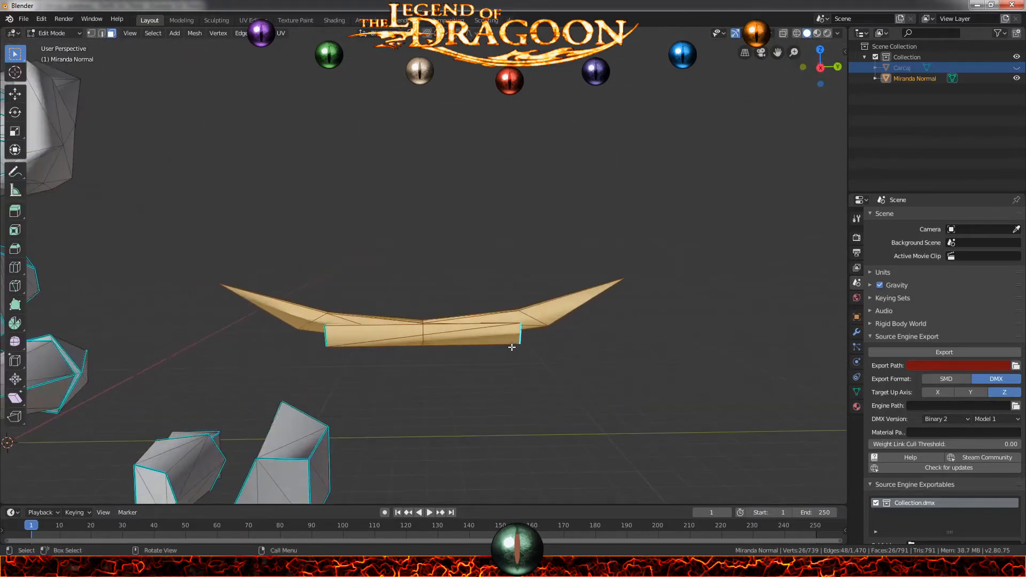
pyautogui.press('p')
pyautogui.click(512, 347)
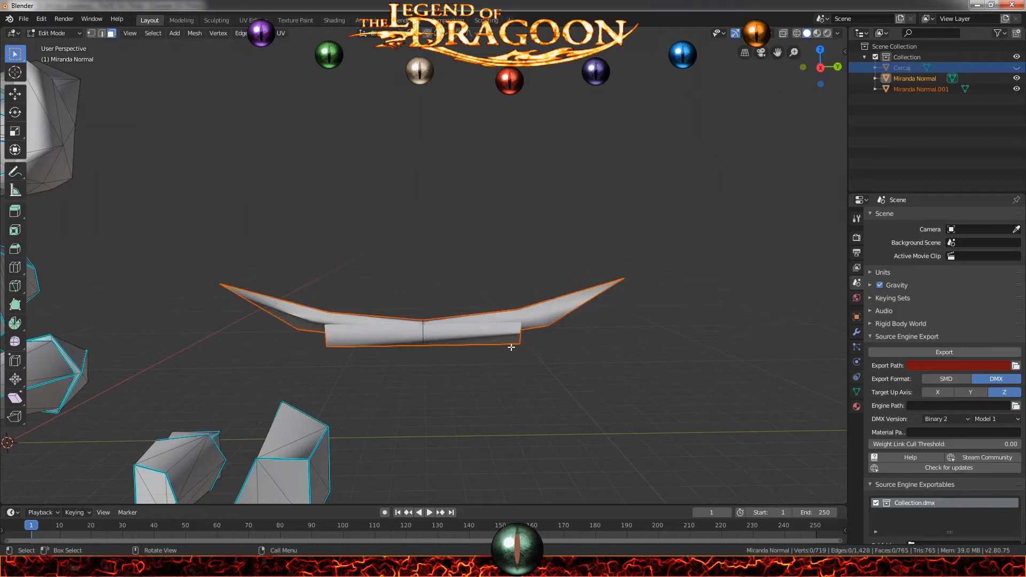
# Return to Object Mode, select only the separated bow, and rename it Arco
pyautogui.press('Tab')
pyautogui.hotkey('alt', 'a')
pyautogui.click(512, 329)
pyautogui.doubleClick(917, 89)
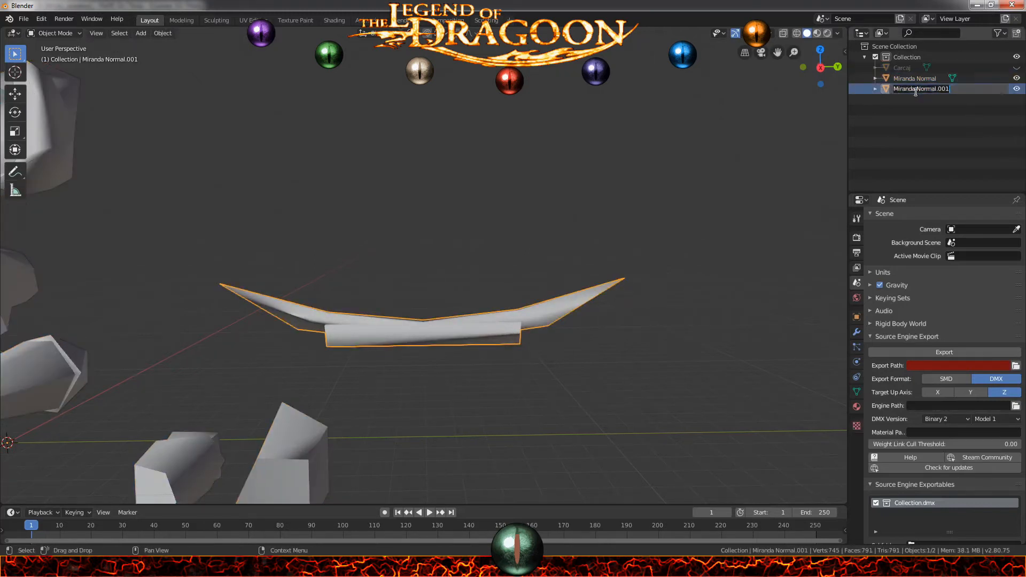
pyautogui.write('Arco')
pyautogui.press('Return')
# Deselect the bow and hide the Arco object in the viewport
pyautogui.scroll(-4, 366, 304)
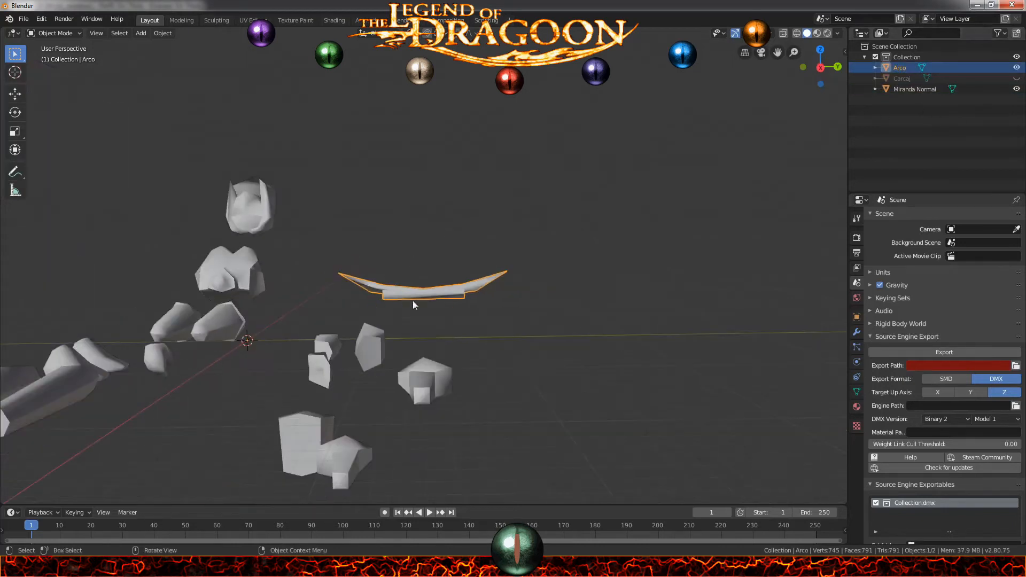
pyautogui.click(631, 159)
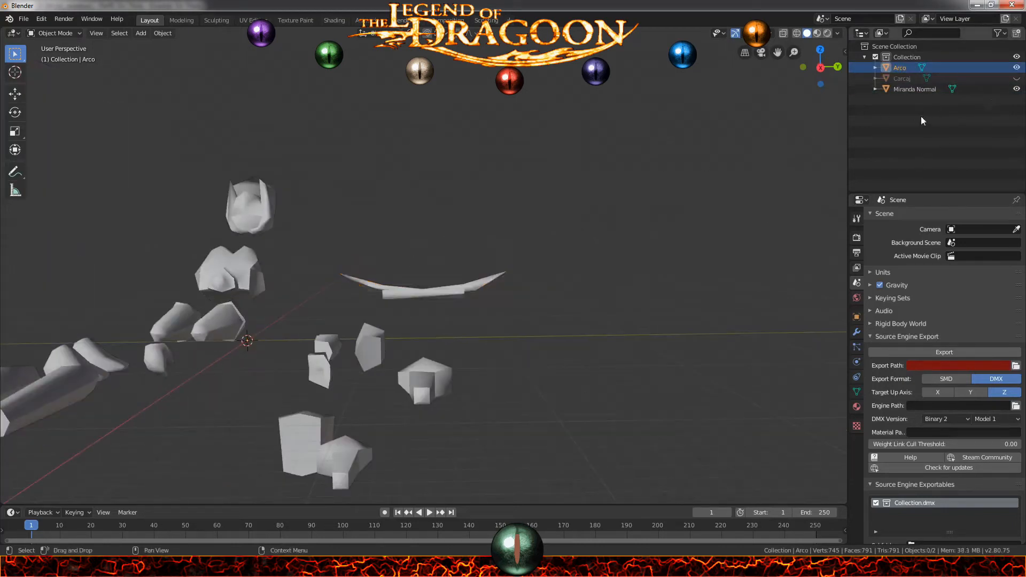
pyautogui.click(1017, 67)
pyautogui.moveTo(406, 272); pyautogui.dragTo(490, 343, button='middle')
# Undo the bow's hiding, renaming and separation, returning to Edit Mode with its faces selected
pyautogui.hotkey('ctrl', 'z')
pyautogui.click(501, 345)
pyautogui.hotkey('ctrl', 'z')
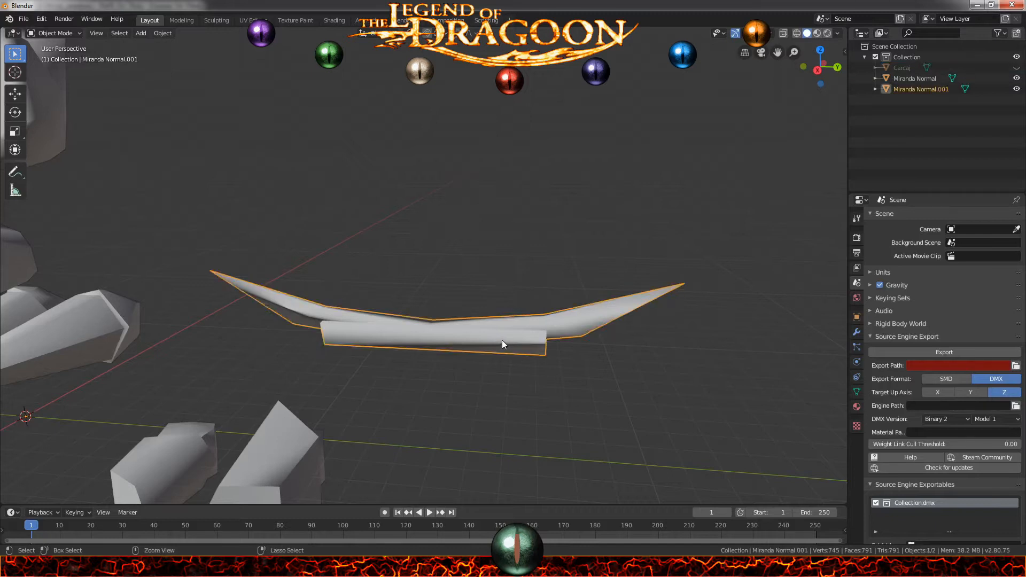
pyautogui.hotkey('ctrl', 'z')
pyautogui.hotkey('ctrl', 'z')
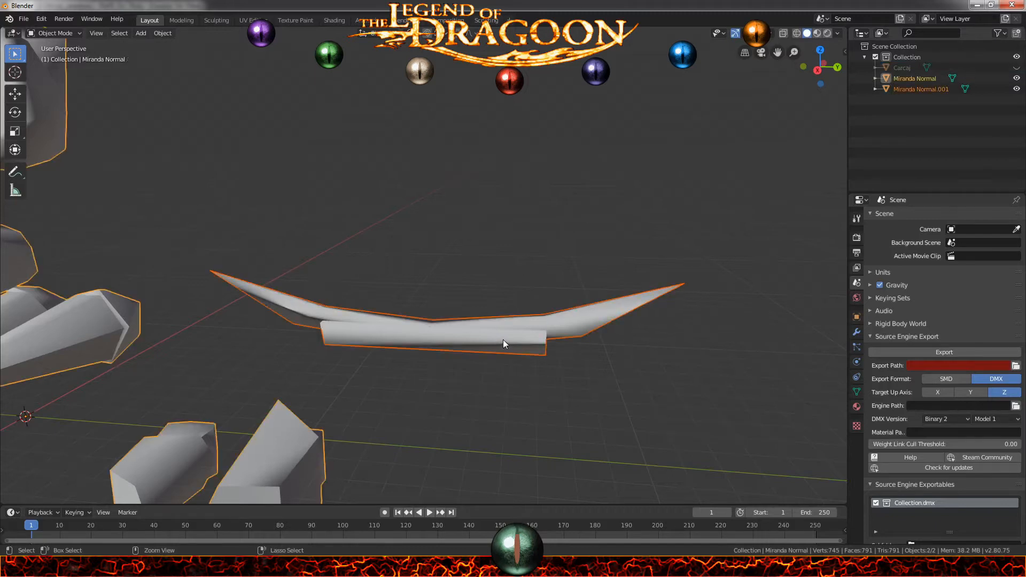
pyautogui.press('Tab')
pyautogui.hotkey('ctrl', 'z')
# Add the missed faces between the bow's grip and limbs to the current face selection
pyautogui.moveTo(492, 337); pyautogui.dragTo(374, 320, button='middle')
pyautogui.scroll(3, 446, 347)
pyautogui.moveTo(527, 379); pyautogui.dragTo(488, 310, button='middle')
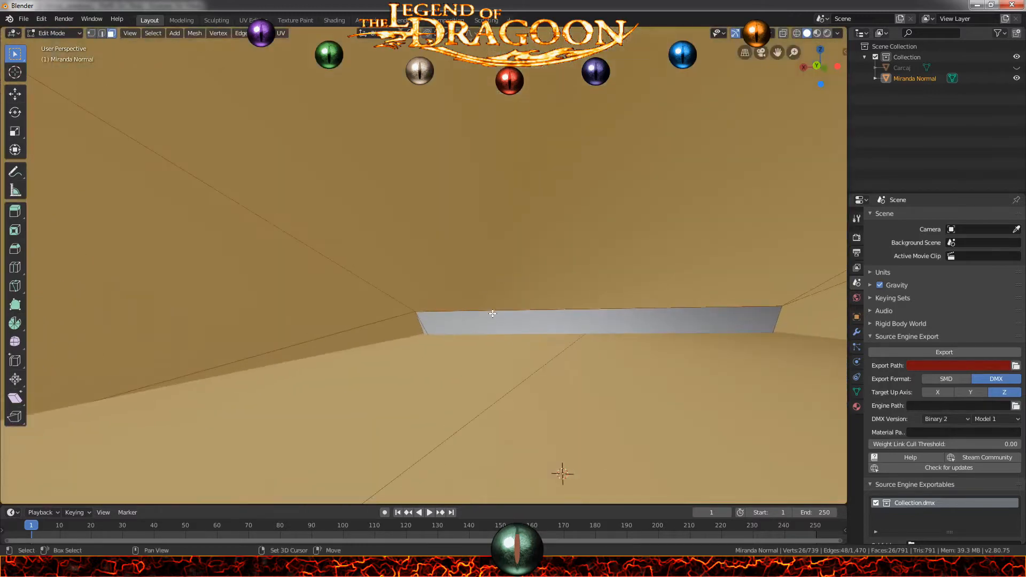
pyautogui.keyDown('shift'); pyautogui.click(440, 330); pyautogui.keyUp('shift')
pyautogui.moveTo(535, 409); pyautogui.dragTo(611, 467, button='middle')
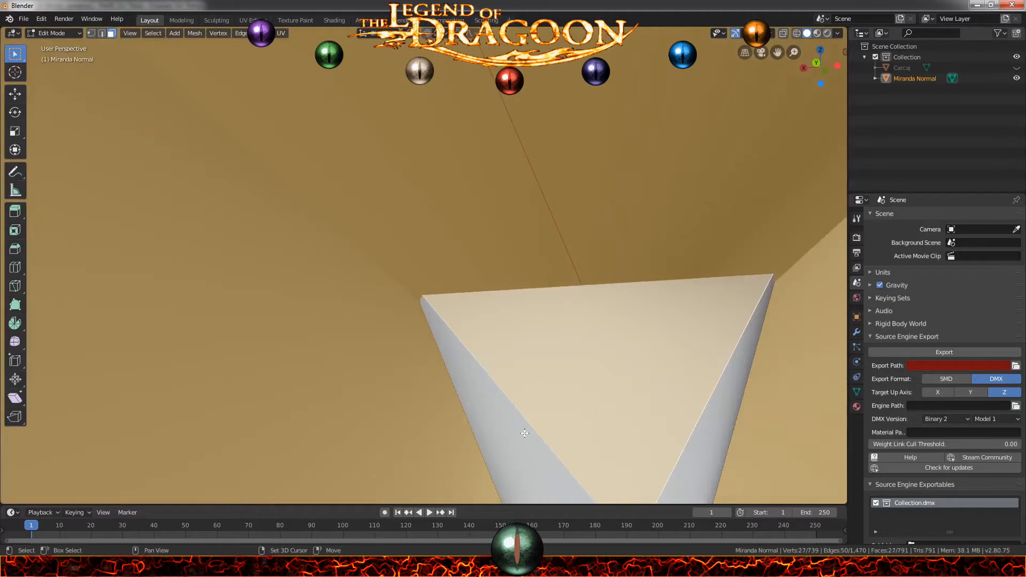
pyautogui.keyDown('shift'); pyautogui.click(611, 467); pyautogui.keyUp('shift')
pyautogui.keyDown('shift'); pyautogui.click(705, 448); pyautogui.keyUp('shift')
# Check the bow selection from several sides and separate the selected faces into their own object
pyautogui.moveTo(738, 447); pyautogui.dragTo(540, 450, button='middle')
pyautogui.moveTo(292, 376); pyautogui.dragTo(295, 441, button='middle')
pyautogui.scroll(-6, 295, 441)
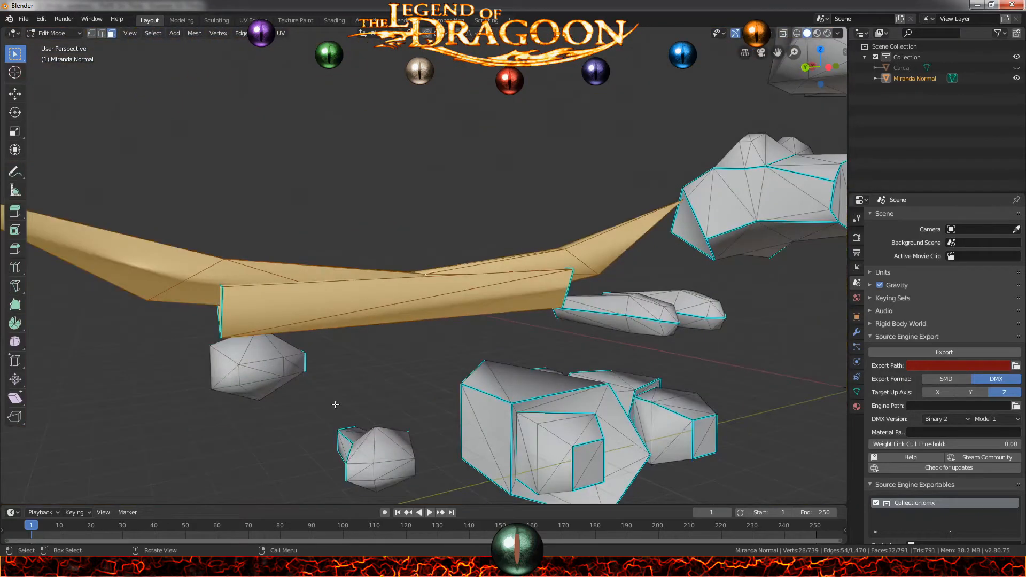
pyautogui.moveTo(335, 404); pyautogui.dragTo(536, 417, button='middle')
pyautogui.scroll(-6, 521, 378)
pyautogui.scroll(2, 508, 335)
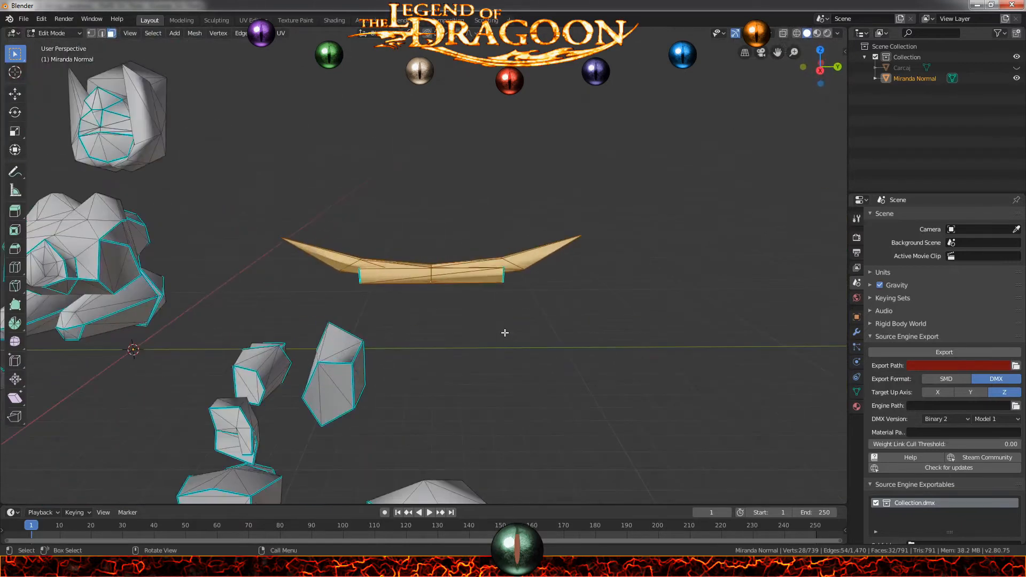
pyautogui.click(502, 331)
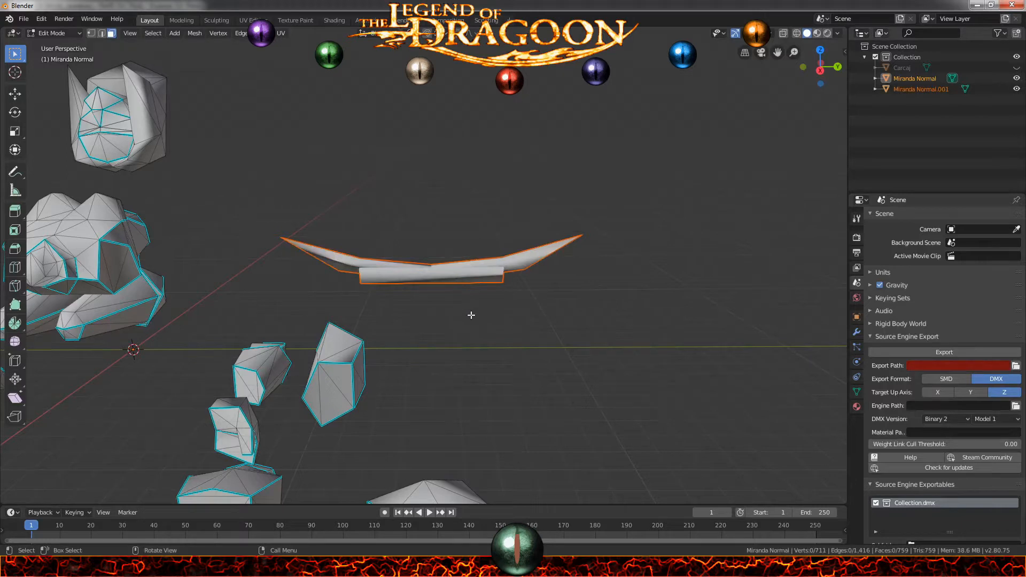
# Return to Object Mode, check the separated bow with a cancelled trial move, and rename it Arco
pyautogui.press('Tab')
pyautogui.click(463, 278)
pyautogui.press('g')
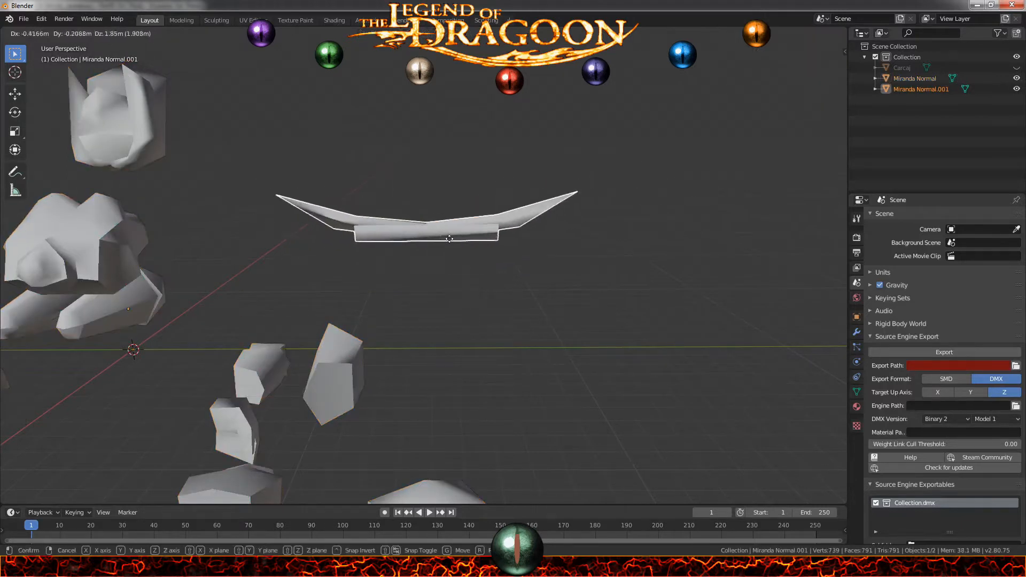
pyautogui.press('Escape')
pyautogui.doubleClick(917, 88)
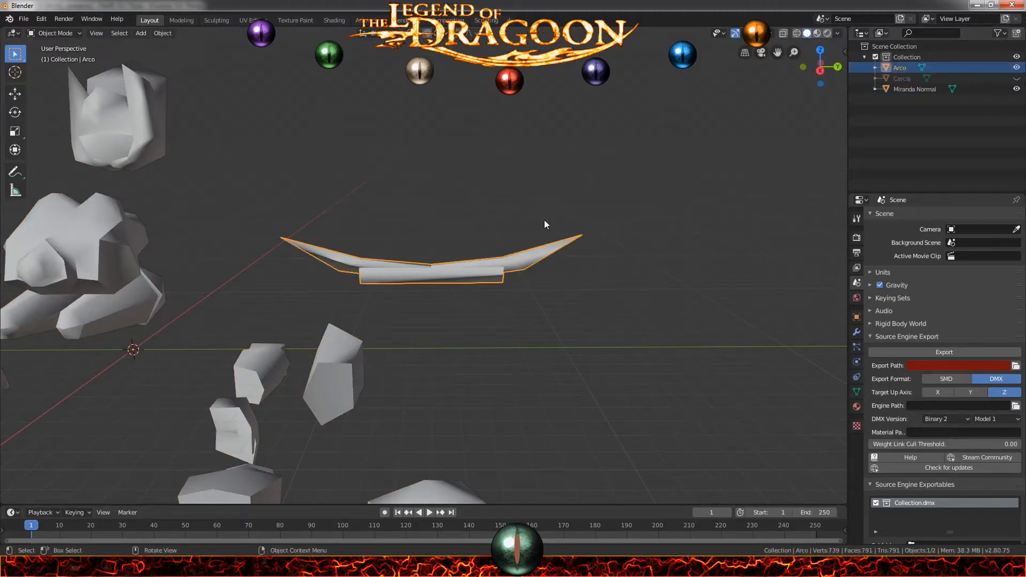
# Hide the Arco object and enter Edit Mode on Miranda Normal with the head in close view
pyautogui.scroll(-5, 174, 321)
pyautogui.scroll(3, 323, 310)
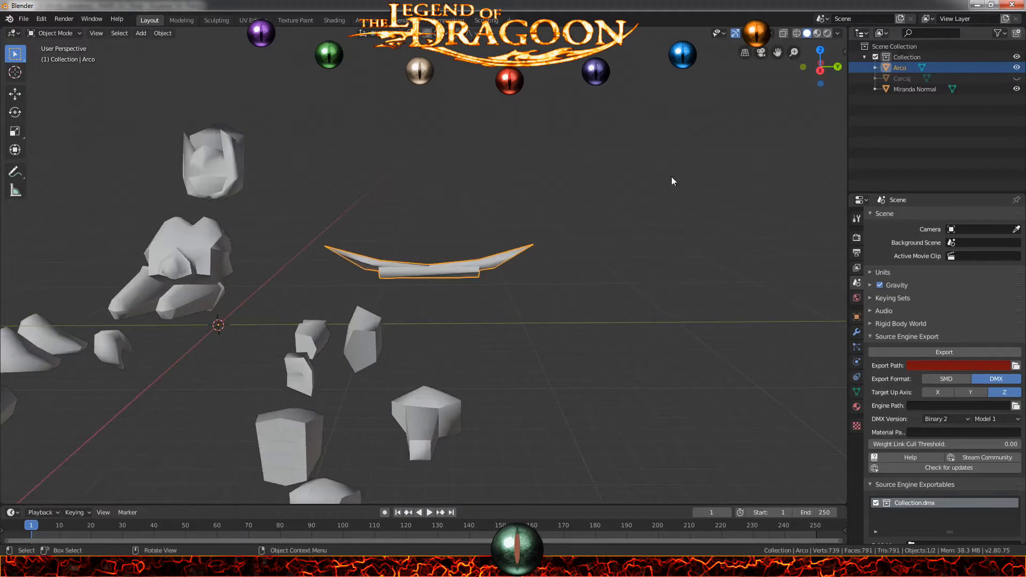
pyautogui.moveTo(484, 277); pyautogui.dragTo(460, 272, button='middle')
pyautogui.scroll(3, 471, 272)
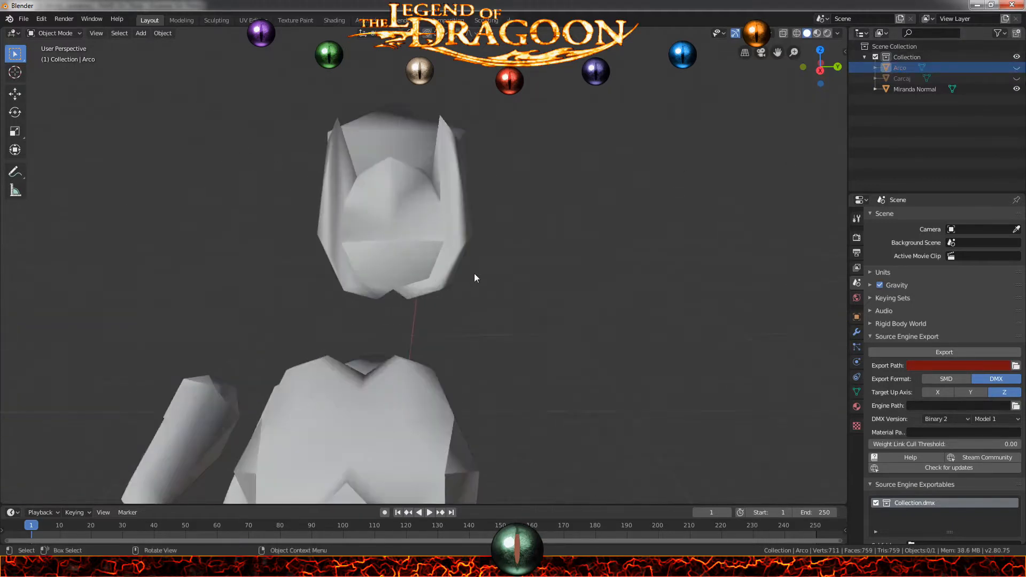
pyautogui.click(386, 220)
pyautogui.press('Tab')
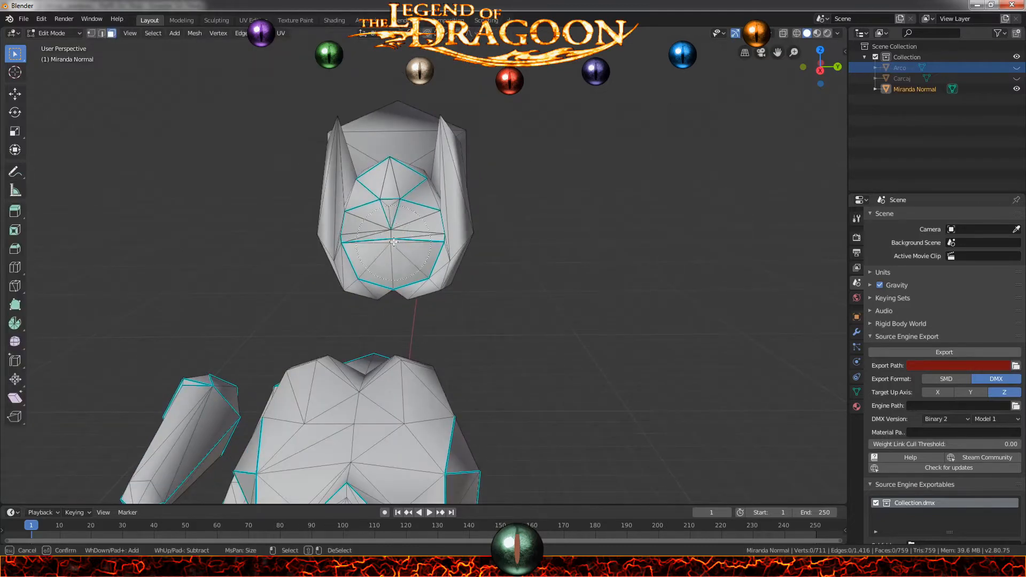
# Circle-select the faces on the front and back of the head
pyautogui.scroll(-5, 398, 219)
pyautogui.click(402, 197)
pyautogui.rightClick(408, 181)
pyautogui.moveTo(428, 183)
pyautogui.mouseDown(button='middle')
pyautogui.moveTo(223, 181)
pyautogui.moveTo(192, 146)
pyautogui.mouseUp(button='middle')
pyautogui.press('c')
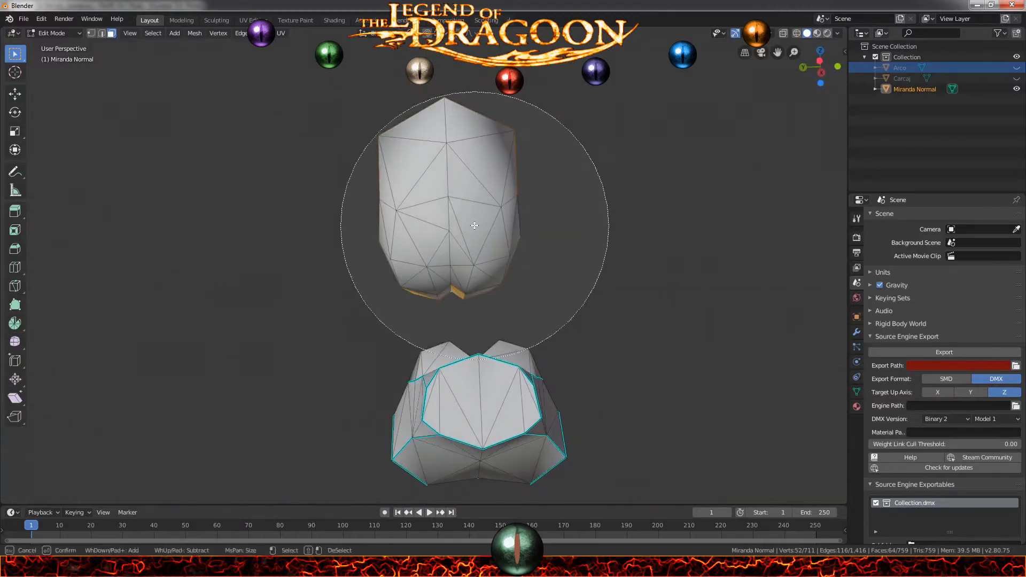
pyautogui.click(448, 189)
pyautogui.rightClick(448, 189)
# Add the faces on the top and inside of the head to the circle selection
pyautogui.moveTo(448, 189)
pyautogui.mouseDown(button='middle')
pyautogui.moveTo(616, 207)
pyautogui.moveTo(663, 259)
pyautogui.moveTo(566, 330)
pyautogui.moveTo(379, 342)
pyautogui.moveTo(424, 369)
pyautogui.mouseUp(button='middle')
pyautogui.press('c')
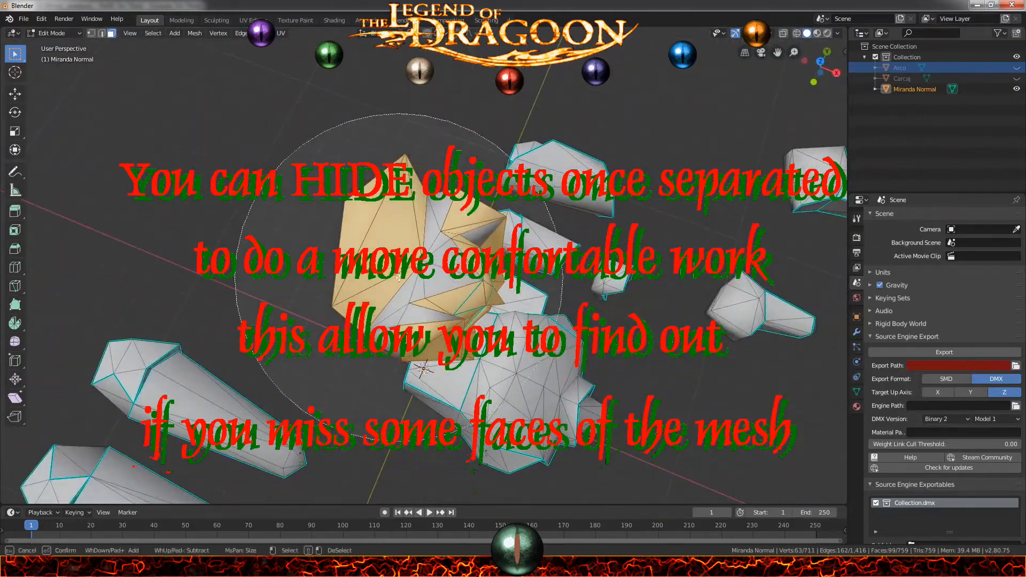
pyautogui.scroll(8, 402, 263)
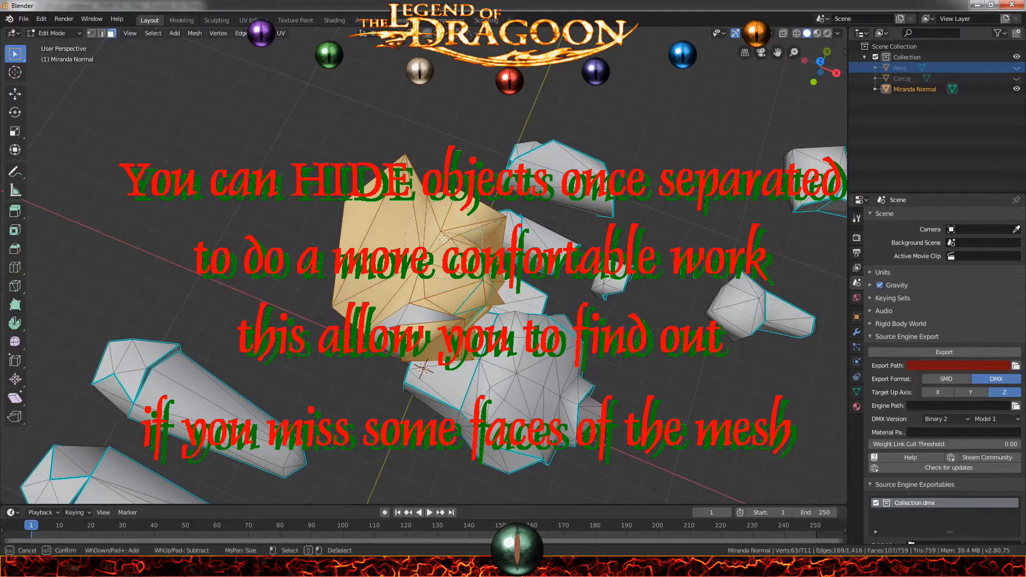
pyautogui.press('Escape')
pyautogui.moveTo(384, 296); pyautogui.dragTo(420, 323, button='middle')
pyautogui.scroll(-8, 409, 286)
pyautogui.scroll(10, 416, 319)
pyautogui.scroll(-4, 417, 319)
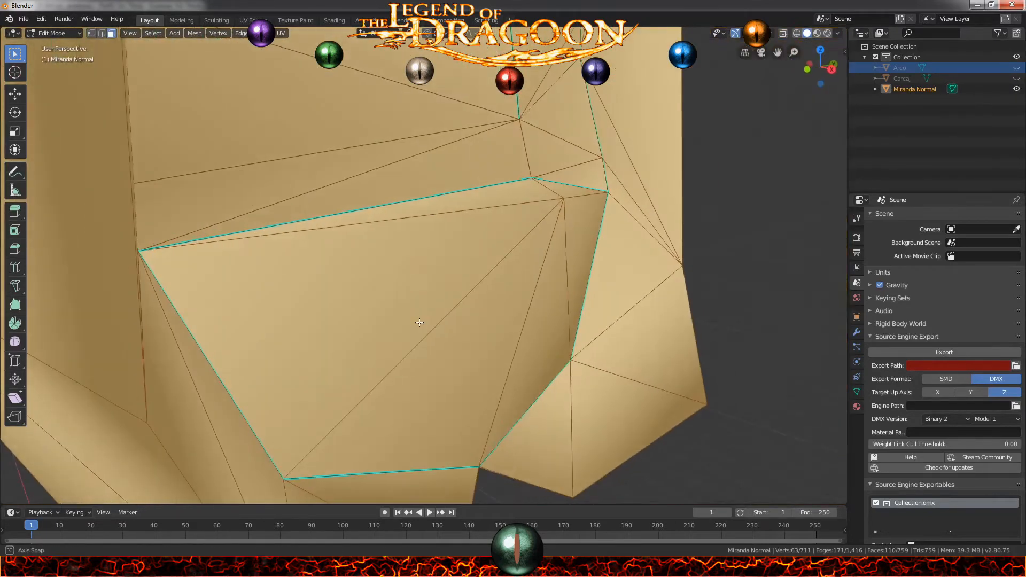
# Check the head selection for missed faces with a cancelled trial move
pyautogui.press('Escape')
pyautogui.scroll(-5, 475, 264)
pyautogui.moveTo(475, 264); pyautogui.dragTo(420, 257, button='middle')
pyautogui.press('g')
pyautogui.rightClick(526, 268)
pyautogui.moveTo(499, 238); pyautogui.dragTo(319, 215, button='middle')
# Turn on X-Ray display and circle-select the remaining hidden faces around the face and hair
pyautogui.click(838, 34)
pyautogui.click(778, 249)
pyautogui.moveTo(398, 231)
pyautogui.mouseDown(button='middle')
pyautogui.moveTo(361, 224)
pyautogui.moveTo(393, 270)
pyautogui.mouseUp(button='middle')
pyautogui.scroll(-5, 362, 223)
pyautogui.press('c')
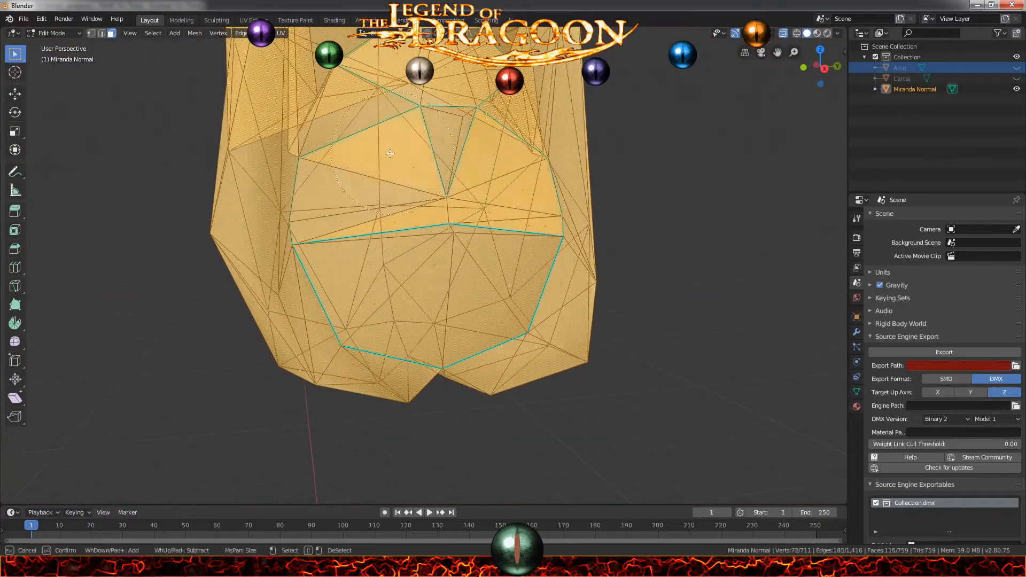
pyautogui.moveTo(486, 151); pyautogui.dragTo(351, 133, button='middle')
pyautogui.rightClick(509, 143)
pyautogui.scroll(-5, 513, 166)
# Check the head selection with a cancelled trial move and turn X-Ray display off
pyautogui.press('g')
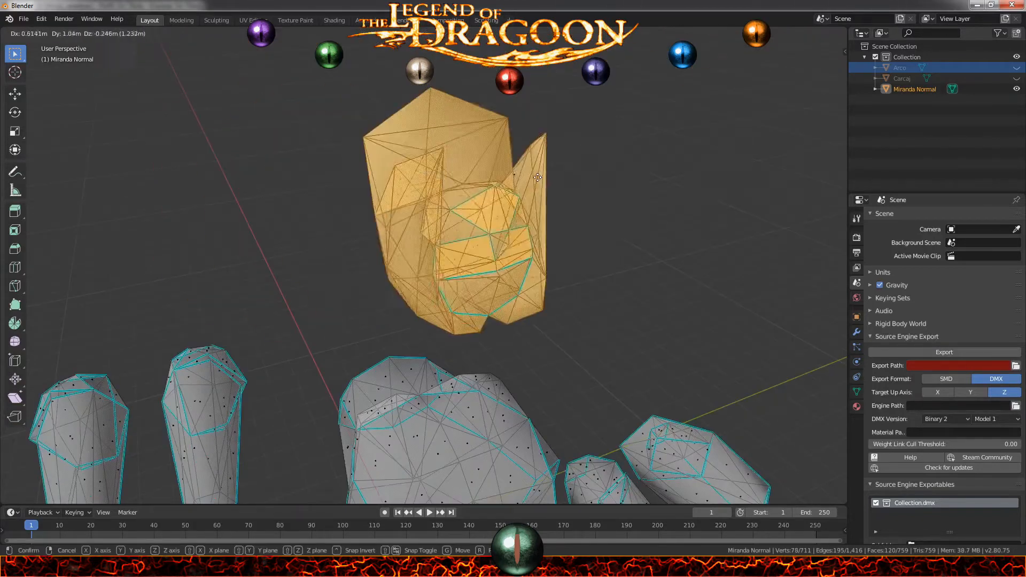
pyautogui.rightClick(578, 179)
pyautogui.scroll(-4, 582, 176)
pyautogui.click(839, 34)
pyautogui.click(778, 249)
pyautogui.moveTo(581, 249); pyautogui.dragTo(493, 201, button='middle')
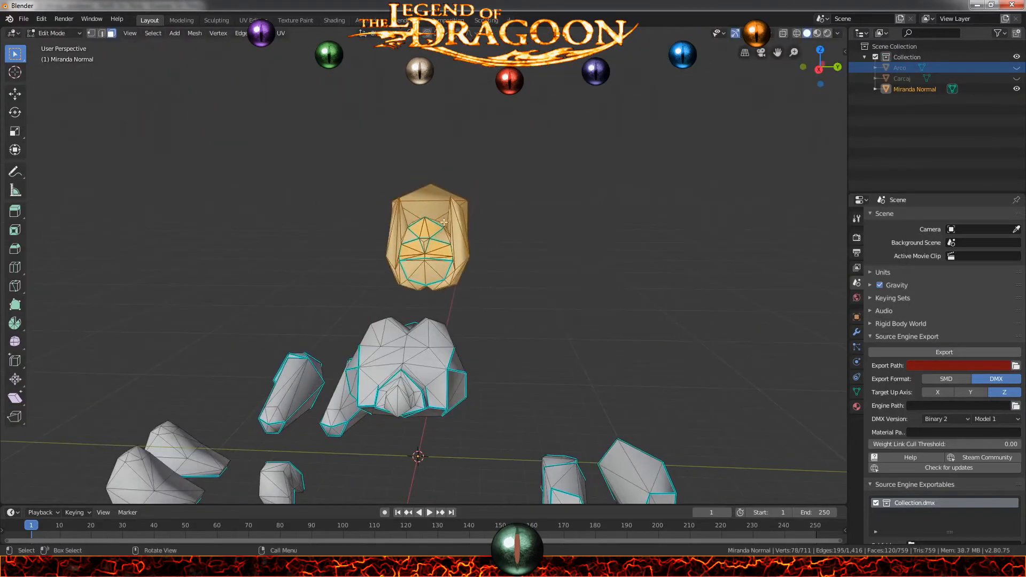
# Separate the head into its own object, rename it Cabeza, and select Miranda Normal
pyautogui.press('Tab')
pyautogui.click(448, 244)
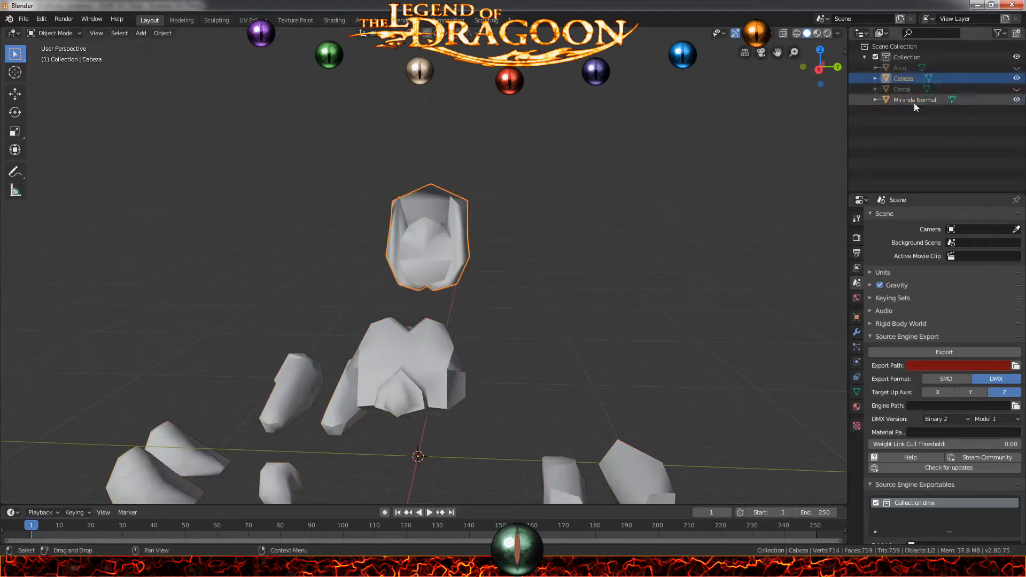
pyautogui.click(909, 100)
# Bring the head back into the Miranda Normal mesh and separate its complete face selection again
pyautogui.moveTo(485, 318); pyautogui.dragTo(496, 269, button='middle')
pyautogui.keyDown('shift'); pyautogui.click(450, 289); pyautogui.keyUp('shift')
pyautogui.hotkey('ctrl', 'j')
pyautogui.press('Tab')
pyautogui.press('p')
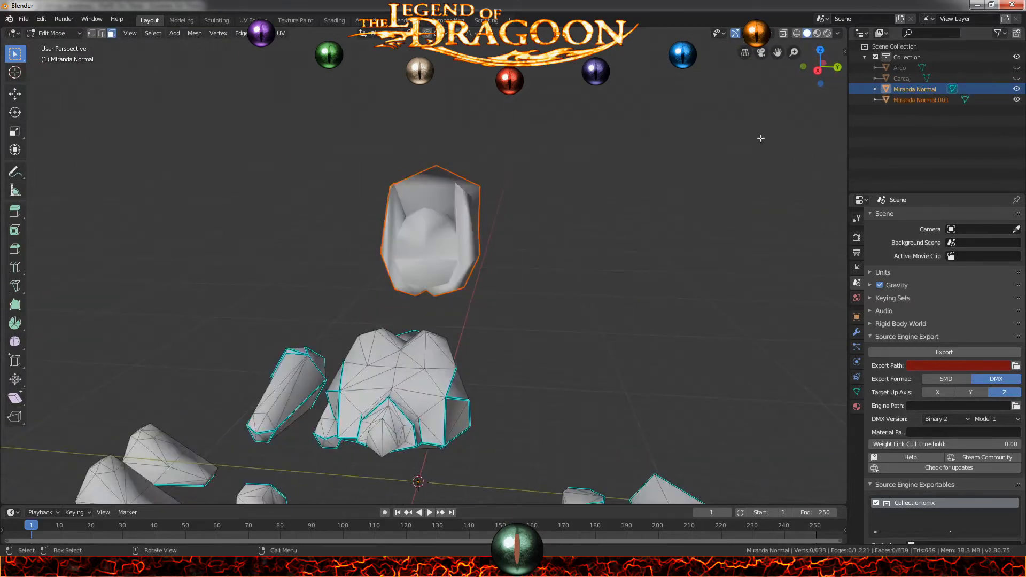
# Return to Object Mode, select the newly separated head, and rename it Cabeza
pyautogui.press('Tab')
pyautogui.scroll(-2, 811, 153)
pyautogui.hotkey('ctrl', 'z')
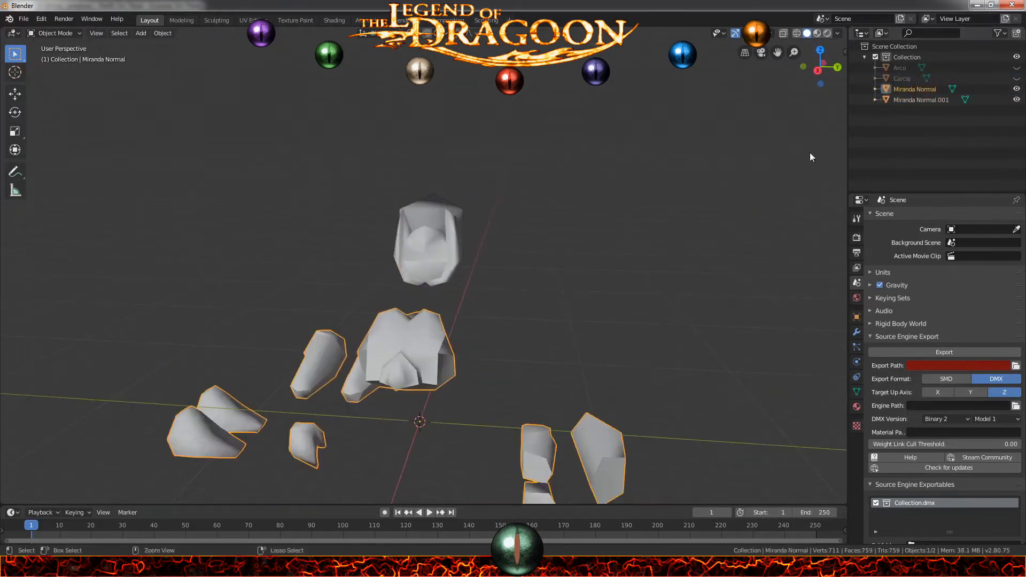
pyautogui.doubleClick(973, 99)
pyautogui.moveTo(778, 160); pyautogui.dragTo(718, 148, button='middle')
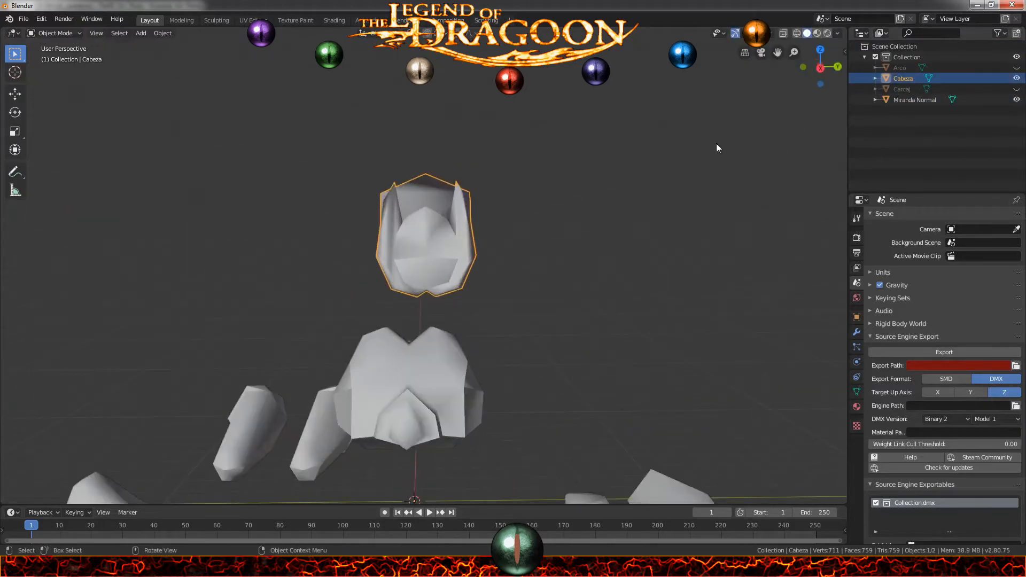
# Hide the Cabeza object and enter Edit Mode on Miranda Normal
pyautogui.moveTo(457, 254); pyautogui.dragTo(452, 278, button='middle')
pyautogui.click(423, 353)
pyautogui.press('Tab')
# Circle-select all torso faces, including the neck, from below, the front and both sides
pyautogui.moveTo(419, 347); pyautogui.dragTo(405, 255, button='middle')
pyautogui.press('c')
pyautogui.moveTo(405, 256); pyautogui.dragTo(417, 249)
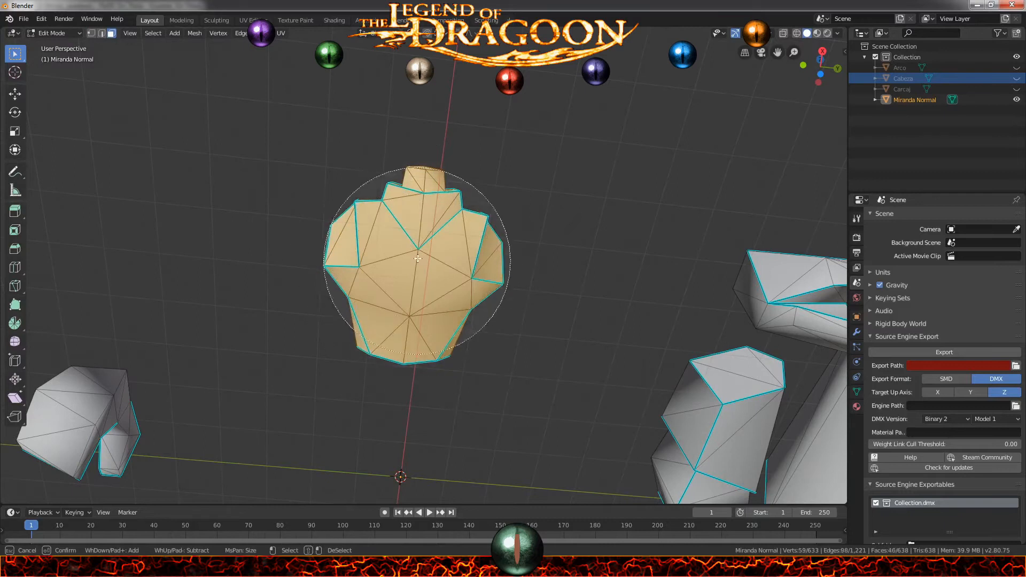
pyautogui.rightClick(417, 248)
pyautogui.moveTo(417, 249); pyautogui.dragTo(440, 361, button='middle')
pyautogui.press('c')
pyautogui.moveTo(439, 360)
pyautogui.mouseDown()
pyautogui.moveTo(394, 344)
pyautogui.moveTo(378, 275)
pyautogui.mouseUp()
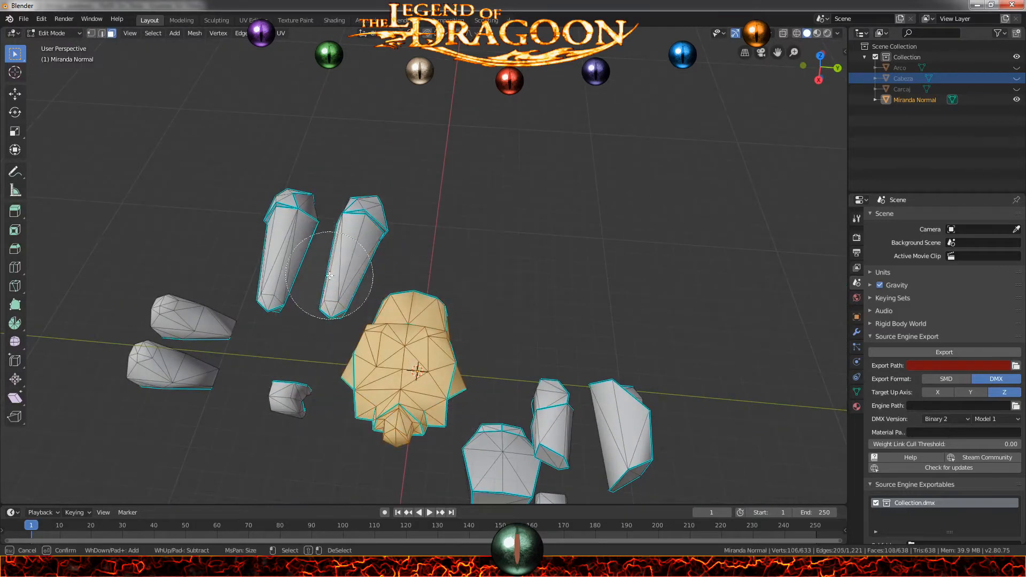
pyautogui.moveTo(405, 392); pyautogui.dragTo(502, 301, button='middle')
pyautogui.press('c')
pyautogui.moveTo(454, 318); pyautogui.dragTo(414, 339)
pyautogui.moveTo(414, 340); pyautogui.dragTo(305, 337, button='middle')
pyautogui.press('c')
pyautogui.moveTo(366, 365); pyautogui.dragTo(435, 371)
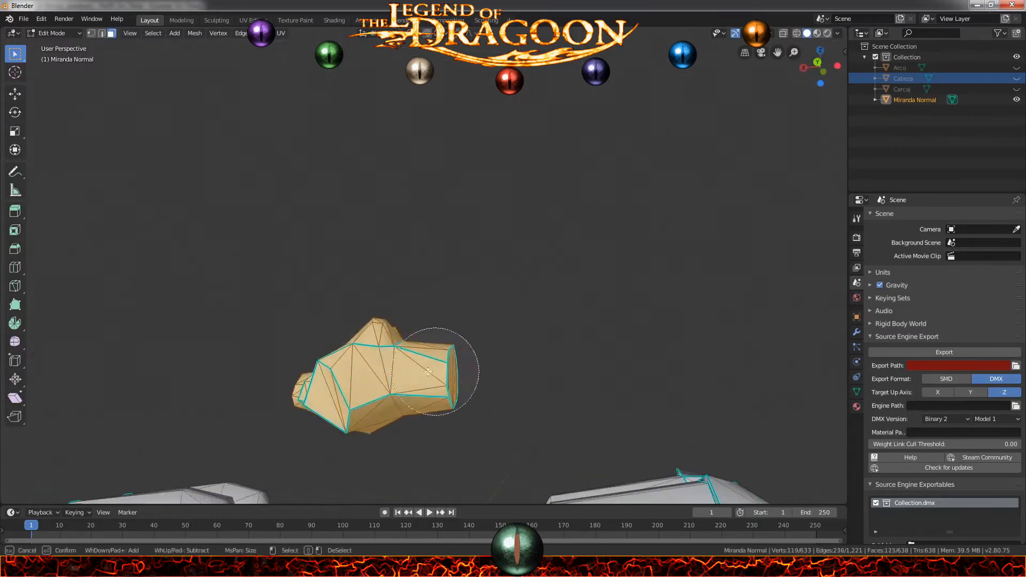
# Check the torso selection with cancelled trial moves and add a missed face to it
pyautogui.moveTo(435, 371); pyautogui.dragTo(475, 446, button='middle')
pyautogui.scroll(-5, 475, 446)
pyautogui.scroll(-2, 476, 446)
pyautogui.press('g')
pyautogui.rightClick(441, 401)
pyautogui.scroll(7, 441, 402)
pyautogui.moveTo(441, 401); pyautogui.dragTo(491, 327, button='middle')
pyautogui.keyDown('shift'); pyautogui.click(461, 331); pyautogui.keyUp('shift')
pyautogui.press('g')
pyautogui.rightClick(440, 357)
pyautogui.moveTo(440, 357)
pyautogui.mouseDown(button='middle')
pyautogui.moveTo(523, 351)
pyautogui.moveTo(550, 398)
pyautogui.moveTo(476, 331)
pyautogui.moveTo(432, 345)
pyautogui.mouseUp(button='middle')
# Separate the torso into its own object and rename it Pecho in Object Mode
pyautogui.press('p')
pyautogui.press('Tab')
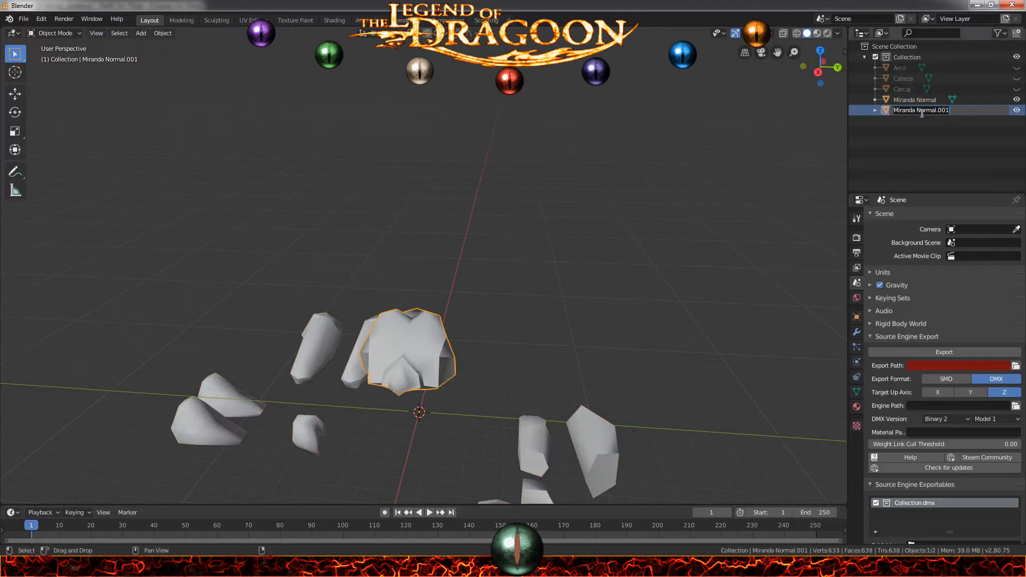
# Hide the Pecho object, select Miranda Normal, and enter Edit Mode on the remaining body parts
pyautogui.click(949, 100)
pyautogui.scroll(-5, 423, 252)
pyautogui.scroll(2, 423, 253)
pyautogui.moveTo(374, 262)
pyautogui.mouseDown(button='middle')
pyautogui.moveTo(404, 274)
pyautogui.moveTo(383, 277)
pyautogui.mouseUp(button='middle')
pyautogui.scroll(3, 436, 348)
pyautogui.keyDown('shift'); pyautogui.moveTo(437, 352); pyautogui.dragTo(432, 235, button='middle'); pyautogui.keyUp('shift')
pyautogui.moveTo(443, 300); pyautogui.dragTo(526, 304, button='middle')
pyautogui.press('Tab')
# Circle-select all faces of the large hip piece from the front, back and sides
pyautogui.scroll(4, 454, 273)
pyautogui.moveTo(453, 273)
pyautogui.mouseDown(button='middle')
pyautogui.moveTo(393, 363)
pyautogui.moveTo(503, 327)
pyautogui.moveTo(521, 334)
pyautogui.mouseUp(button='middle')
pyautogui.scroll(-5, 393, 363)
pyautogui.press('c')
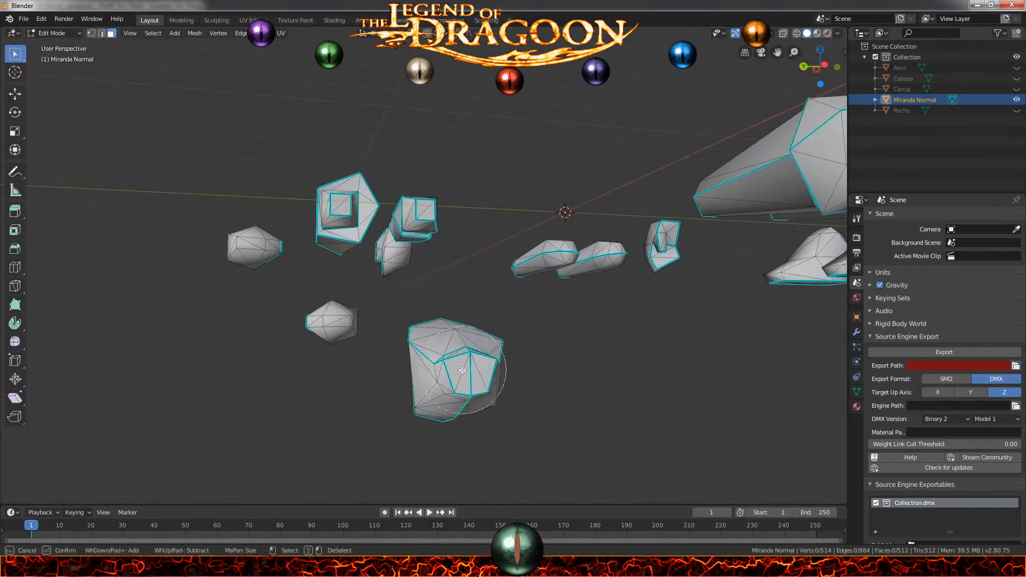
pyautogui.moveTo(473, 374); pyautogui.dragTo(461, 398)
pyautogui.moveTo(476, 385); pyautogui.dragTo(368, 371, button='middle')
pyautogui.press('c')
pyautogui.moveTo(362, 360); pyautogui.dragTo(359, 386)
pyautogui.moveTo(359, 386); pyautogui.dragTo(582, 451, button='middle')
pyautogui.press('c')
pyautogui.click(514, 392)
pyautogui.rightClick(513, 391)
# Separate the hip piece into its own object and select it alone in Object Mode
pyautogui.scroll(-3, 534, 423)
pyautogui.moveTo(481, 396); pyautogui.dragTo(461, 365, button='middle')
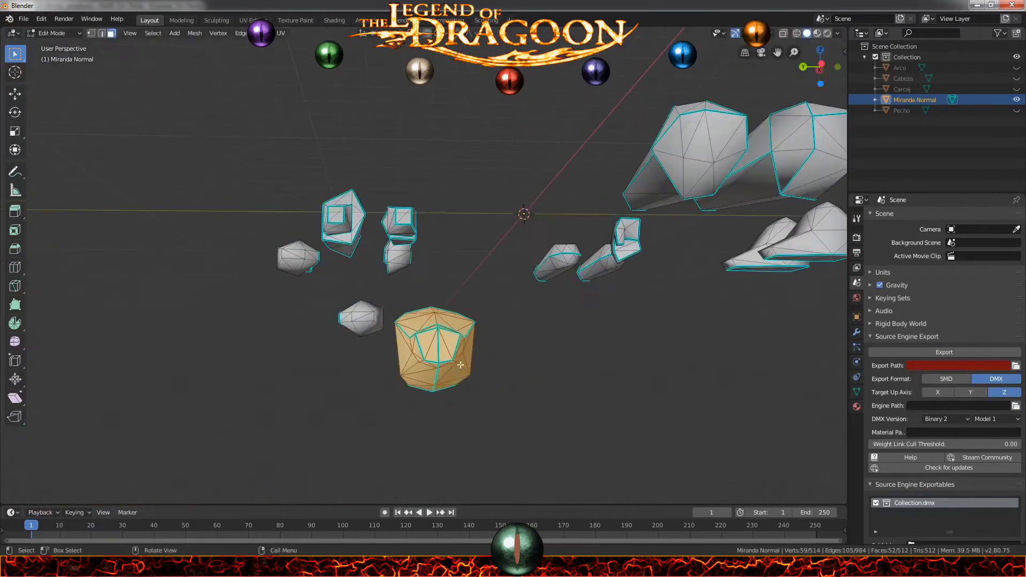
pyautogui.press('Tab')
pyautogui.click(461, 350)
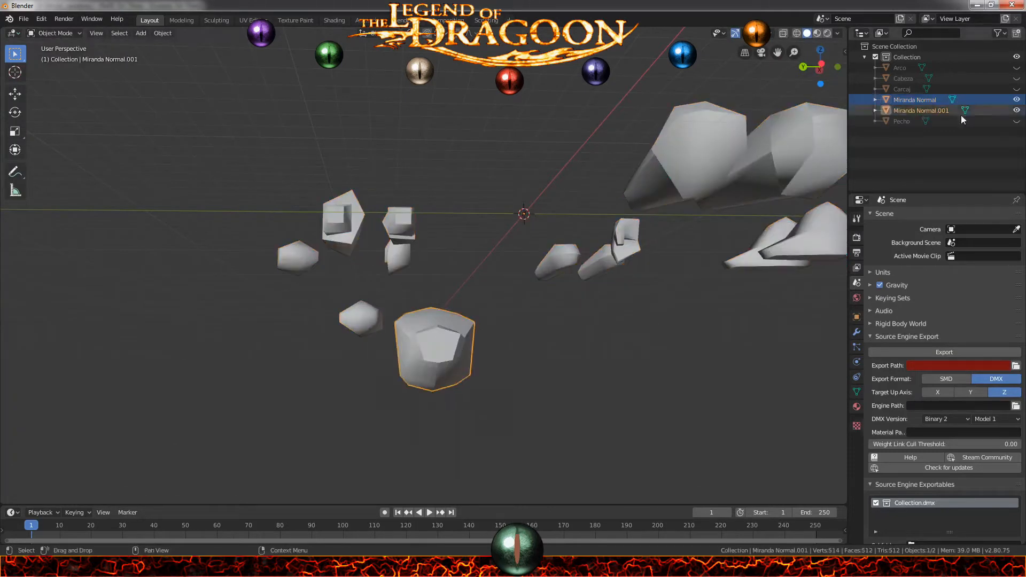
# Name the separated hip piece Cadera and hide it, and enter Edit Mode on Miranda Normal
pyautogui.moveTo(479, 224); pyautogui.dragTo(446, 253, button='middle')
pyautogui.click(446, 253)
pyautogui.press('Tab')
pyautogui.scroll(5, 449, 254)
pyautogui.moveTo(571, 254); pyautogui.dragTo(503, 283, button='middle')
# Circle-select the faces of the left hand piece from several sides
pyautogui.press('c')
pyautogui.moveTo(502, 284)
pyautogui.mouseDown()
pyautogui.moveTo(481, 242)
pyautogui.moveTo(478, 277)
pyautogui.mouseUp()
pyautogui.moveTo(478, 277)
pyautogui.mouseDown(button='middle')
pyautogui.moveTo(627, 284)
pyautogui.moveTo(567, 241)
pyautogui.mouseUp(button='middle')
pyautogui.moveTo(430, 200); pyautogui.dragTo(431, 239)
pyautogui.moveTo(430, 238); pyautogui.dragTo(369, 225, button='middle')
pyautogui.moveTo(337, 187); pyautogui.dragTo(350, 203)
pyautogui.moveTo(351, 204)
pyautogui.mouseDown(button='middle')
pyautogui.moveTo(274, 136)
pyautogui.moveTo(374, 176)
pyautogui.mouseUp(button='middle')
# Add the remaining face of the left hand to the selection and inspect the piece for missed faces
pyautogui.scroll(5, 395, 214)
pyautogui.moveTo(411, 289); pyautogui.dragTo(439, 261, button='middle')
pyautogui.keyDown('shift'); pyautogui.moveTo(439, 261); pyautogui.dragTo(510, 393, button='middle'); pyautogui.keyUp('shift')
pyautogui.keyDown('shift'); pyautogui.click(596, 439); pyautogui.keyUp('shift')
pyautogui.moveTo(596, 438); pyautogui.dragTo(454, 293, button='middle')
pyautogui.scroll(-5, 513, 291)
pyautogui.scroll(-8, 428, 307)
pyautogui.scroll(12, 406, 317)
pyautogui.keyDown('shift'); pyautogui.moveTo(677, 225); pyautogui.dragTo(516, 223, button='middle'); pyautogui.keyUp('shift')
# Separate the left hand into its own object named Mano Izquierda and hide it
pyautogui.press('p')
pyautogui.click(516, 222)
pyautogui.press('Tab')
pyautogui.click(524, 228)
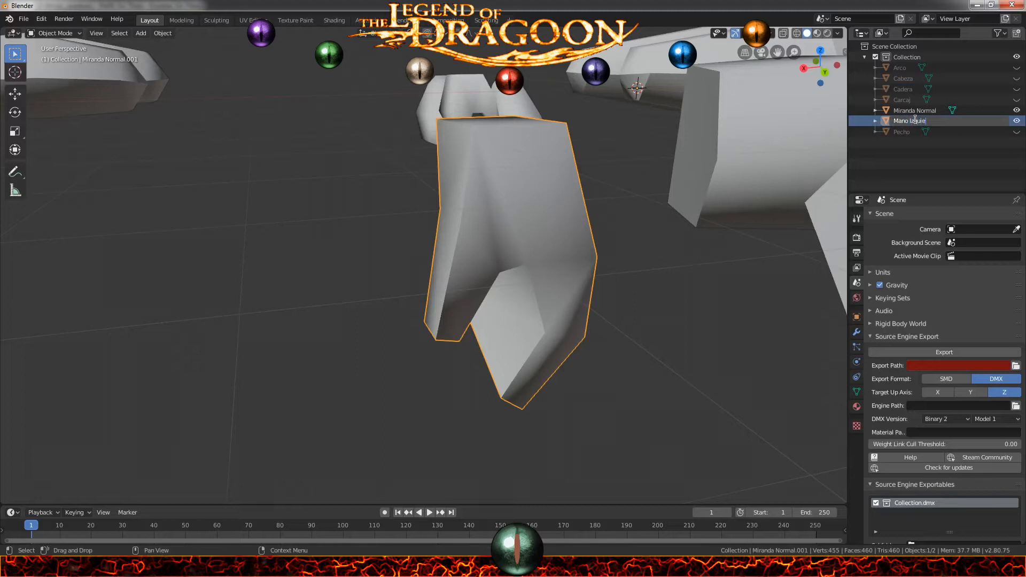
pyautogui.moveTo(513, 142); pyautogui.dragTo(633, 145, button='middle')
pyautogui.click(827, 101)
pyautogui.click(1017, 111)
# Select the remaining body parts near the right hand and enter Edit Mode
pyautogui.scroll(-7, 617, 172)
pyautogui.moveTo(369, 208); pyautogui.dragTo(435, 300, button='middle')
pyautogui.scroll(5, 435, 353)
pyautogui.scroll(-2, 434, 358)
pyautogui.moveTo(517, 244); pyautogui.dragTo(443, 252, button='middle')
pyautogui.scroll(4, 443, 252)
pyautogui.moveTo(530, 315)
pyautogui.keyDown('shift'); pyautogui.mouseDown(button='middle')
pyautogui.moveTo(425, 331)
pyautogui.moveTo(534, 334)
pyautogui.mouseUp(button='middle'); pyautogui.keyUp('shift')
pyautogui.keyDown('shift'); pyautogui.moveTo(535, 334); pyautogui.dragTo(474, 260, button='middle'); pyautogui.keyUp('shift')
pyautogui.scroll(2, 474, 260)
pyautogui.click(383, 290)
pyautogui.press('Tab')
# Circle-select all faces of the right hand piece from its different sides
pyautogui.press('c')
pyautogui.moveTo(409, 318); pyautogui.dragTo(421, 345)
pyautogui.rightClick(421, 346)
pyautogui.moveTo(421, 346)
pyautogui.mouseDown(button='middle')
pyautogui.moveTo(397, 320)
pyautogui.moveTo(537, 356)
pyautogui.moveTo(735, 310)
pyautogui.moveTo(408, 356)
pyautogui.mouseUp(button='middle')
pyautogui.press('c')
pyautogui.click(542, 362)
pyautogui.press('c')
pyautogui.moveTo(355, 363); pyautogui.dragTo(372, 321)
pyautogui.rightClick(372, 320)
pyautogui.moveTo(371, 321); pyautogui.dragTo(407, 286, button='middle')
# Test-move the selected right hand faces to check that the whole piece is selected
pyautogui.scroll(3, 407, 286)
pyautogui.press('g')
pyautogui.click(412, 293)
pyautogui.scroll(-8, 422, 320)
pyautogui.press('g')
pyautogui.click(459, 289)
pyautogui.scroll(7, 458, 288)
# Separate the right hand into its own object named Mano Derecha and hide it
pyautogui.press('p')
pyautogui.click(328, 335)
pyautogui.press('Tab')
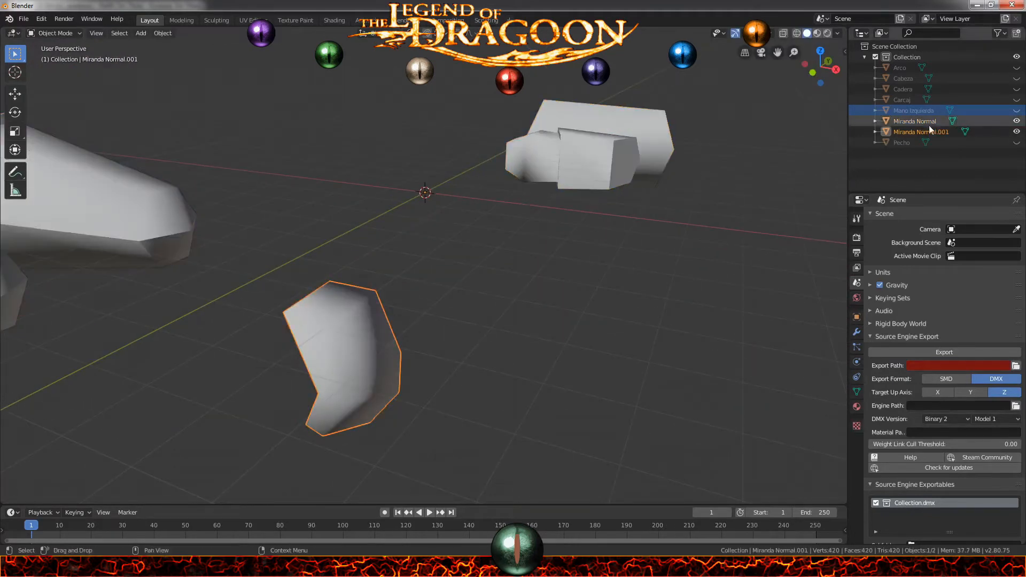
pyautogui.scroll(-3, 615, 239)
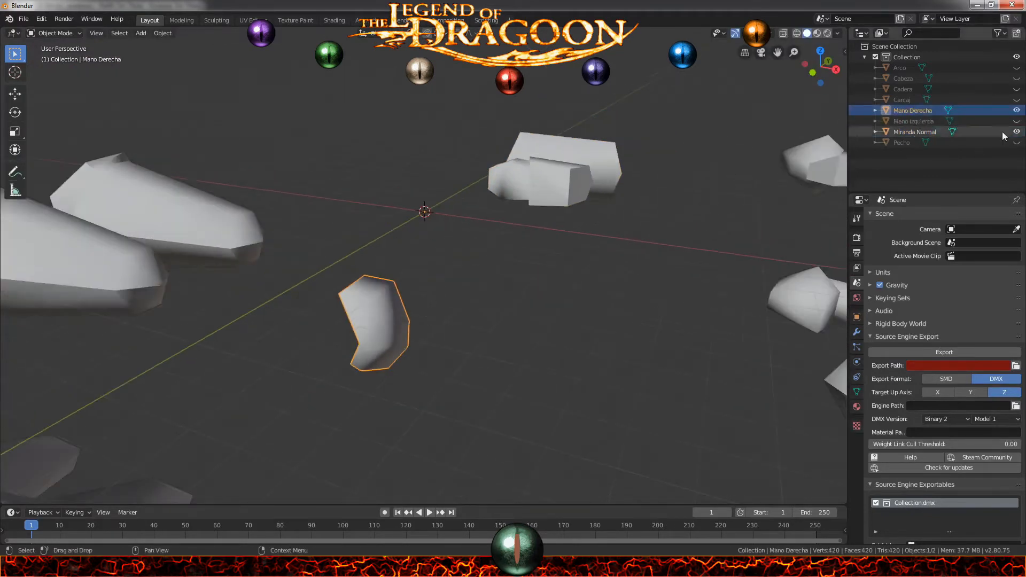
pyautogui.scroll(-5, 481, 240)
# Enter Edit Mode on the remaining body parts and circle-select all faces of the right foot
pyautogui.click(297, 293)
pyautogui.press('Tab')
pyautogui.moveTo(297, 300); pyautogui.dragTo(417, 320, button='middle')
pyautogui.scroll(5, 422, 241)
pyautogui.scroll(-2, 426, 241)
pyautogui.press('c')
pyautogui.press('c')
pyautogui.click(415, 399)
pyautogui.moveTo(416, 399); pyautogui.dragTo(428, 236, button='middle')
pyautogui.press('c')
pyautogui.click(431, 128)
pyautogui.moveTo(431, 123); pyautogui.dragTo(418, 260, button='middle')
# Test-move the selected right foot faces to check the selection, cancelling each move
pyautogui.press('g')
pyautogui.rightClick(426, 279)
pyautogui.scroll(-8, 556, 252)
pyautogui.press('g')
pyautogui.rightClick(466, 199)
# Separate the right foot into its own object named Pie Derecho and hide it
pyautogui.scroll(8, 371, 250)
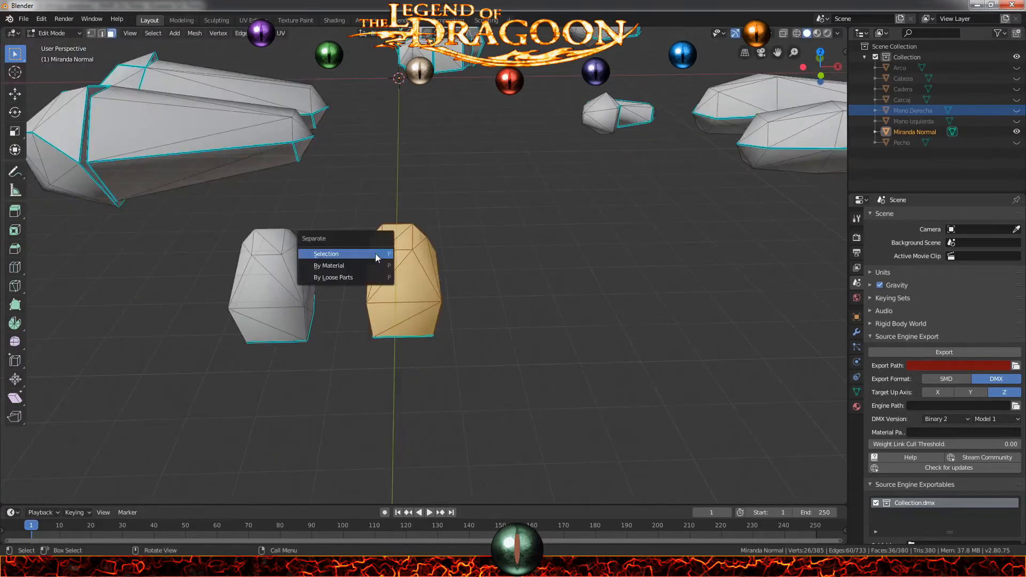
pyautogui.press('Tab')
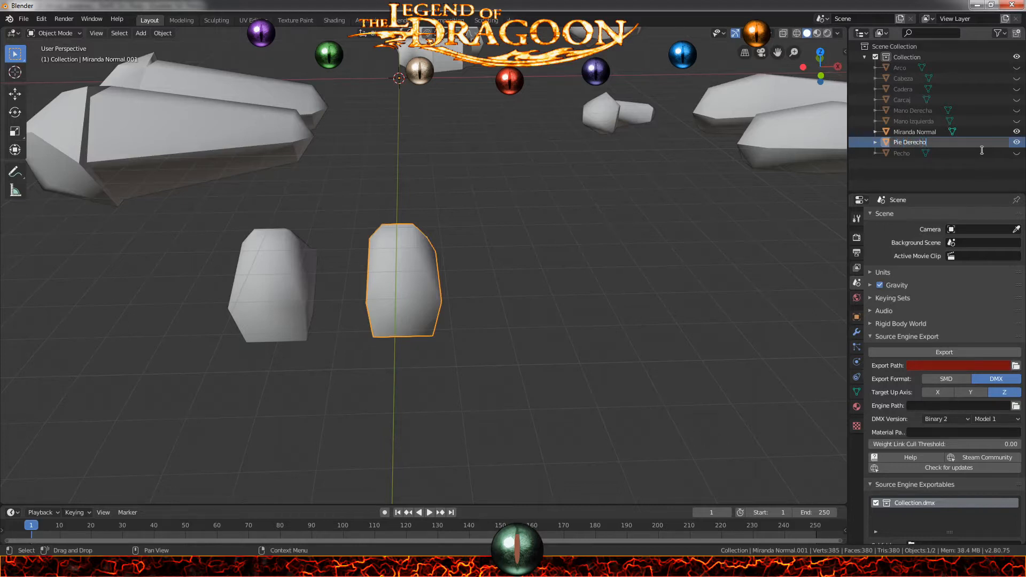
pyautogui.press('h')
# Select the remaining body parts at the left foot and enter Edit Mode
pyautogui.click(272, 280)
pyautogui.scroll(-3, 232, 271)
pyautogui.keyDown('shift'); pyautogui.moveTo(232, 271); pyautogui.dragTo(327, 270, button='middle'); pyautogui.keyUp('shift')
pyautogui.scroll(4, 332, 269)
pyautogui.press('Tab')
# Circle-select all faces of the left foot from above and below
pyautogui.press('l')
pyautogui.press('c')
pyautogui.rightClick(447, 331)
pyautogui.moveTo(447, 331)
pyautogui.mouseDown(button='middle')
pyautogui.moveTo(380, 321)
pyautogui.moveTo(369, 177)
pyautogui.mouseUp(button='middle')
pyautogui.press('c')
pyautogui.moveTo(369, 176); pyautogui.dragTo(348, 131)
pyautogui.moveTo(348, 131); pyautogui.dragTo(575, 213, button='middle')
pyautogui.press('c')
pyautogui.moveTo(481, 198)
pyautogui.mouseDown(button='middle')
pyautogui.moveTo(547, 220)
pyautogui.moveTo(430, 231)
pyautogui.mouseUp(button='middle')
# Test-move the selected left foot faces to check the selection, cancelling each move
pyautogui.scroll(6, 509, 229)
pyautogui.press('g')
pyautogui.rightClick(526, 228)
pyautogui.scroll(-7, 529, 238)
pyautogui.press('g')
pyautogui.rightClick(552, 258)
pyautogui.scroll(7, 526, 270)
# Separate the left foot into its own object named Pie Izquierdo and hide it
pyautogui.press('p')
pyautogui.press('Tab')
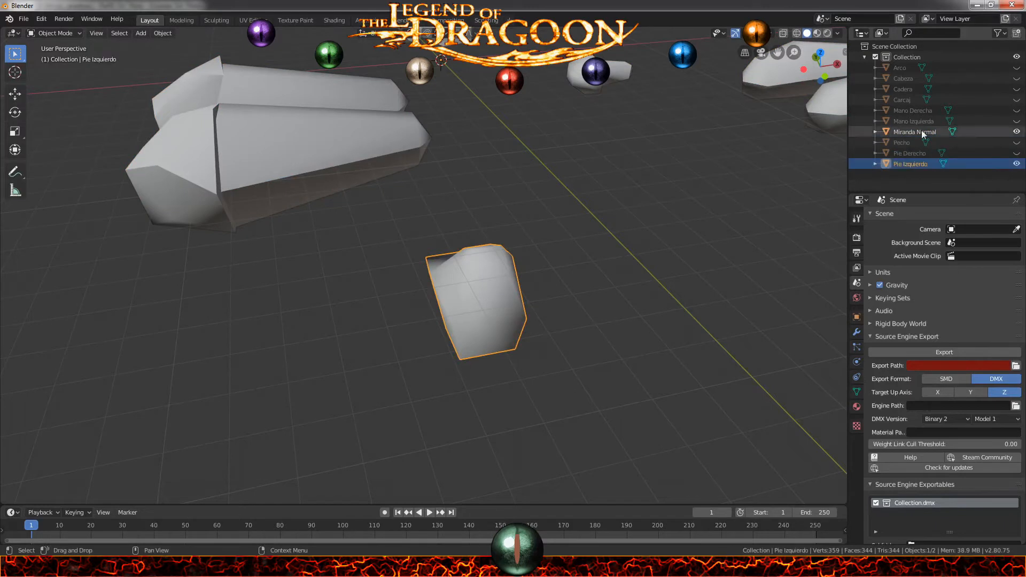
pyautogui.scroll(-5, 507, 216)
# Enter Edit Mode on the remaining body parts and circle-select the faces on one side of the left calf
pyautogui.moveTo(524, 177)
pyautogui.mouseDown(button='middle')
pyautogui.moveTo(484, 168)
pyautogui.moveTo(553, 224)
pyautogui.moveTo(445, 250)
pyautogui.moveTo(373, 212)
pyautogui.moveTo(380, 255)
pyautogui.moveTo(207, 163)
pyautogui.moveTo(259, 217)
pyautogui.moveTo(486, 204)
pyautogui.moveTo(398, 217)
pyautogui.moveTo(481, 328)
pyautogui.moveTo(470, 319)
pyautogui.moveTo(488, 282)
pyautogui.moveTo(476, 296)
pyautogui.moveTo(511, 292)
pyautogui.mouseUp(button='middle')
pyautogui.click(53, 57)
pyautogui.scroll(3, 474, 315)
pyautogui.scroll(-4, 476, 307)
pyautogui.scroll(4, 476, 307)
pyautogui.press('c')
pyautogui.moveTo(544, 345); pyautogui.dragTo(494, 242)
pyautogui.press('Escape')
# Add the faces on the other sides of the left calf to the selection
pyautogui.moveTo(520, 353)
pyautogui.mouseDown(button='middle')
pyautogui.moveTo(502, 225)
pyautogui.moveTo(342, 291)
pyautogui.mouseUp(button='middle')
pyautogui.press('c')
pyautogui.moveTo(342, 292); pyautogui.dragTo(294, 316)
pyautogui.press('Escape')
pyautogui.moveTo(294, 316); pyautogui.dragTo(488, 374, button='middle')
pyautogui.keyDown('shift'); pyautogui.click(409, 316); pyautogui.keyUp('shift')
pyautogui.moveTo(409, 316); pyautogui.dragTo(454, 328, button='middle')
pyautogui.scroll(-5, 456, 341)
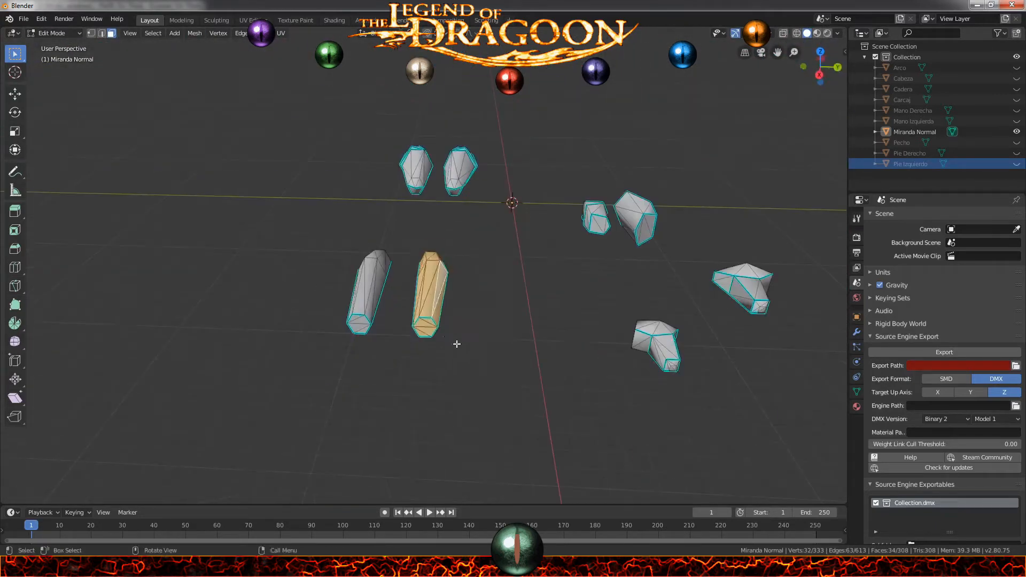
# Separate the left calf into its own object named Pantorrila Izquierda and hide it
pyautogui.scroll(3, 487, 333)
pyautogui.press('p')
pyautogui.click(444, 320)
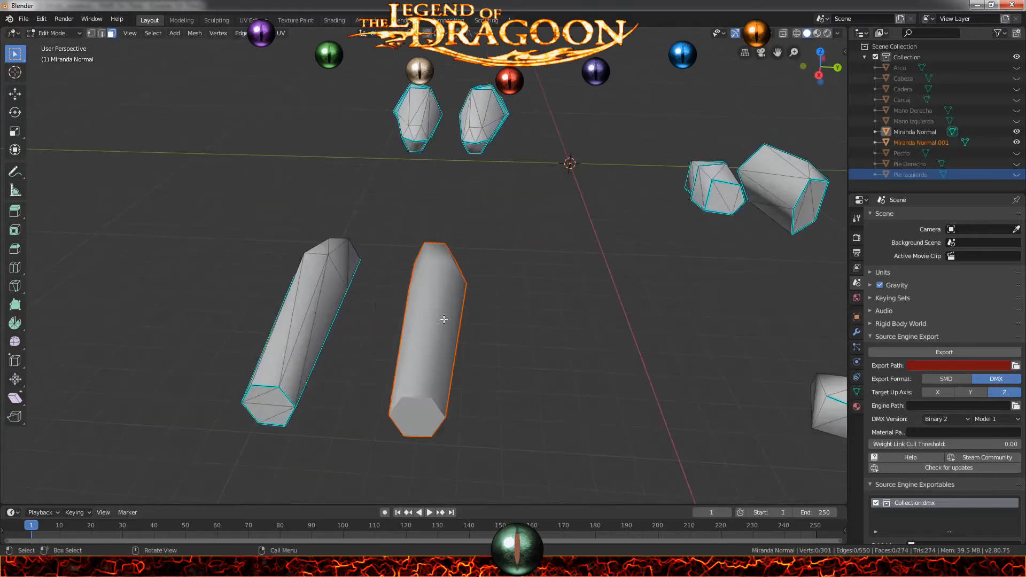
pyautogui.press('Tab')
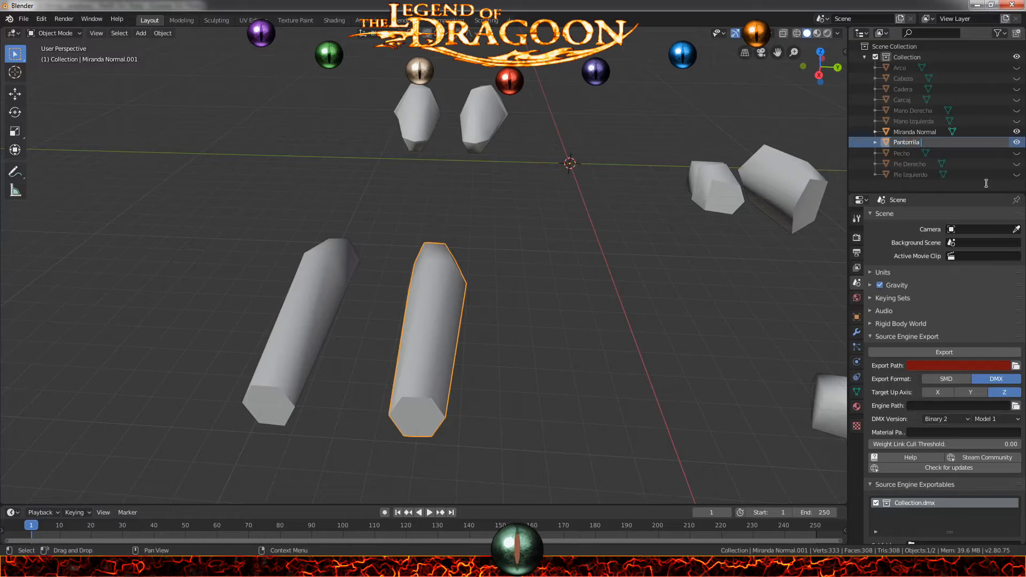
pyautogui.click(1017, 143)
# Enter Edit Mode on Miranda Normal and circle-select all faces of the right calf
pyautogui.click(342, 289)
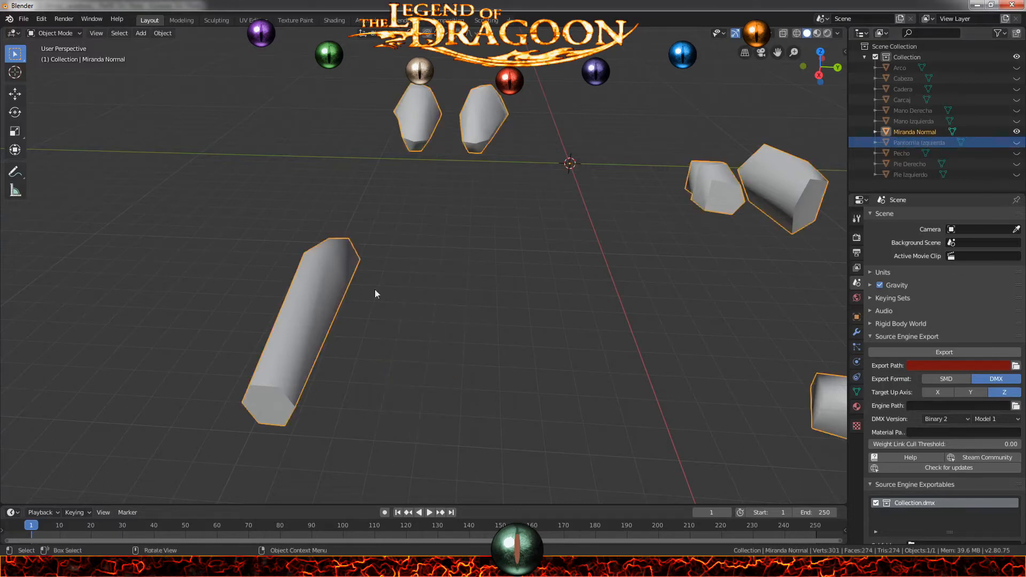
pyautogui.press('Tab')
pyautogui.moveTo(374, 291); pyautogui.dragTo(396, 321, button='middle')
pyautogui.press('c')
pyautogui.moveTo(395, 322); pyautogui.dragTo(388, 283)
pyautogui.moveTo(388, 283); pyautogui.dragTo(508, 290, button='middle')
pyautogui.press('c')
pyautogui.click(577, 270)
pyautogui.rightClick(577, 270)
# Separate the right calf into its own object named Pantorrilla Derecha and hide it
pyautogui.scroll(-5, 467, 287)
pyautogui.scroll(5, 438, 317)
pyautogui.scroll(-5, 438, 316)
pyautogui.scroll(3, 440, 316)
pyautogui.keyDown('shift'); pyautogui.moveTo(439, 315); pyautogui.dragTo(442, 229, button='middle'); pyautogui.keyUp('shift')
pyautogui.scroll(-4, 447, 245)
pyautogui.scroll(3, 456, 251)
pyautogui.press('p')
pyautogui.click(458, 252)
pyautogui.press('Tab')
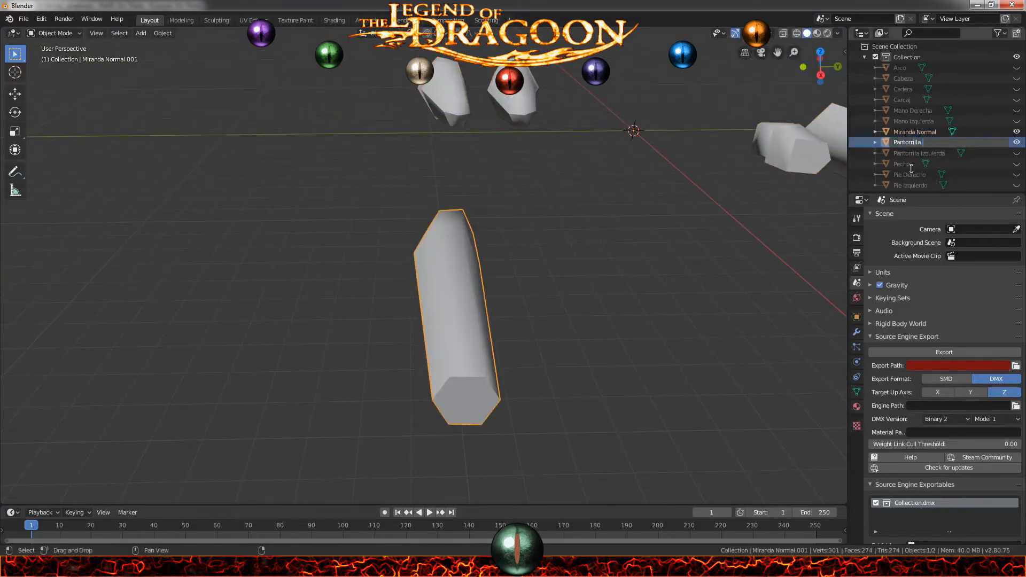
# Enter Edit Mode on Miranda Normal and circle-select the front and side faces of the left thigh
pyautogui.moveTo(561, 126); pyautogui.dragTo(523, 275, button='middle')
pyautogui.press('Tab')
pyautogui.press('c')
pyautogui.moveTo(523, 275); pyautogui.dragTo(516, 400)
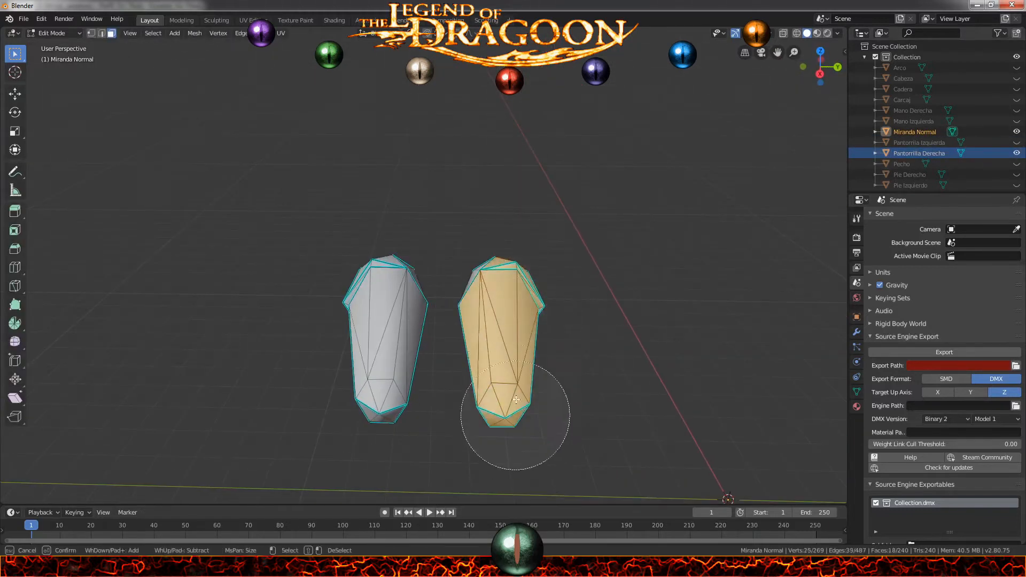
pyautogui.moveTo(577, 257)
pyautogui.mouseDown(button='middle')
pyautogui.moveTo(394, 284)
pyautogui.moveTo(310, 348)
pyautogui.mouseUp(button='middle')
pyautogui.press('c')
pyautogui.moveTo(303, 365); pyautogui.dragTo(332, 465)
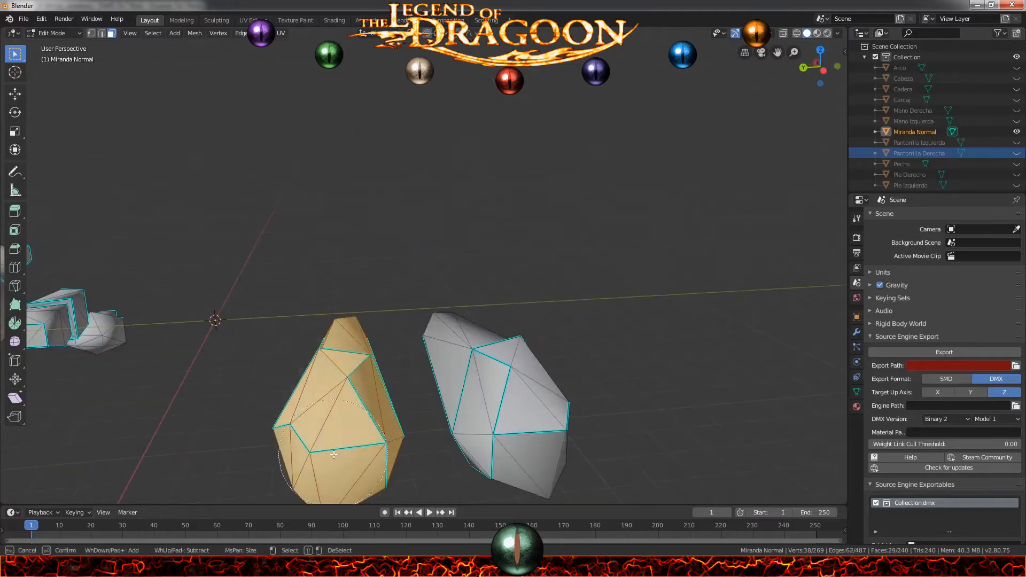
pyautogui.rightClick(332, 465)
# Add the left thigh's remaining faces to the selection and separate it into its own hidden object named Muslo Izquierdo
pyautogui.moveTo(332, 465); pyautogui.dragTo(339, 245, button='middle')
pyautogui.press('c')
pyautogui.moveTo(339, 246); pyautogui.dragTo(295, 207)
pyautogui.rightClick(295, 207)
pyautogui.moveTo(295, 207); pyautogui.dragTo(484, 305, button='middle')
pyautogui.scroll(-3, 246, 327)
pyautogui.press('g')
pyautogui.rightClick(270, 271)
pyautogui.scroll(3, 271, 271)
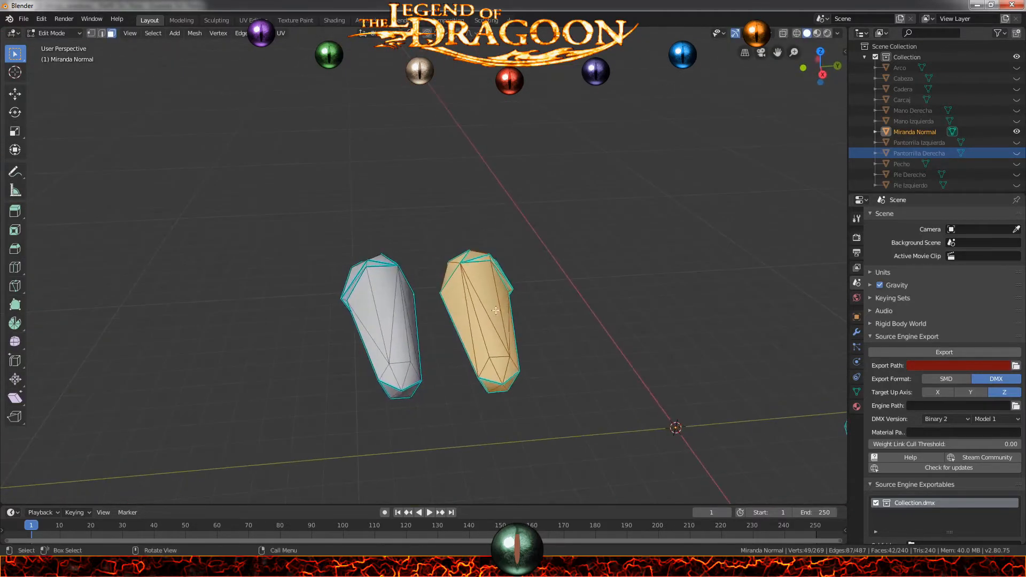
pyautogui.press('p')
pyautogui.click(486, 305)
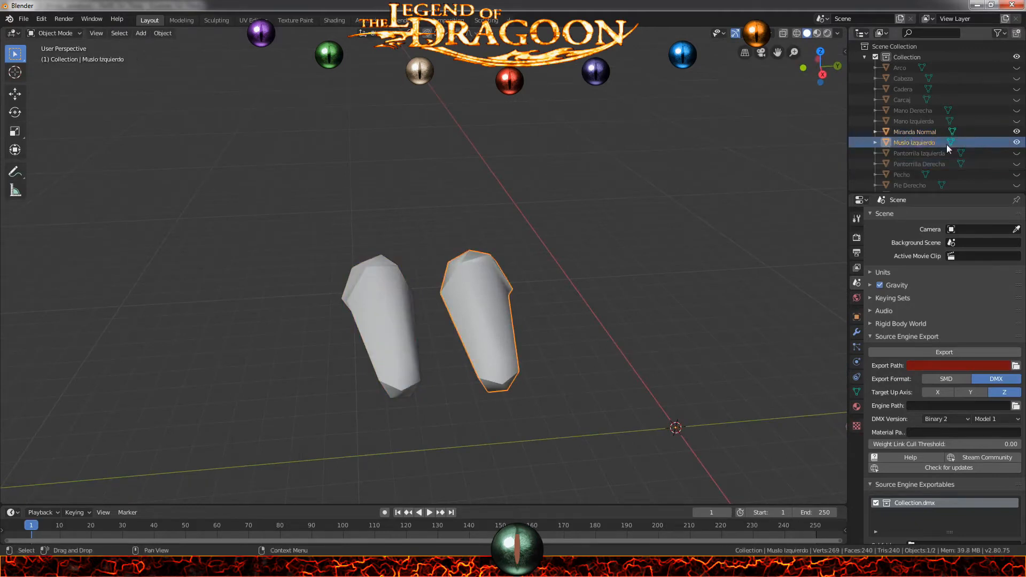
# Circle-select all faces of the right thigh in Edit Mode on Miranda Normal
pyautogui.press('a')
pyautogui.moveTo(435, 346); pyautogui.dragTo(356, 312, button='middle')
pyautogui.press('c')
pyautogui.click(392, 289)
pyautogui.rightClick(391, 288)
pyautogui.scroll(-2, 392, 289)
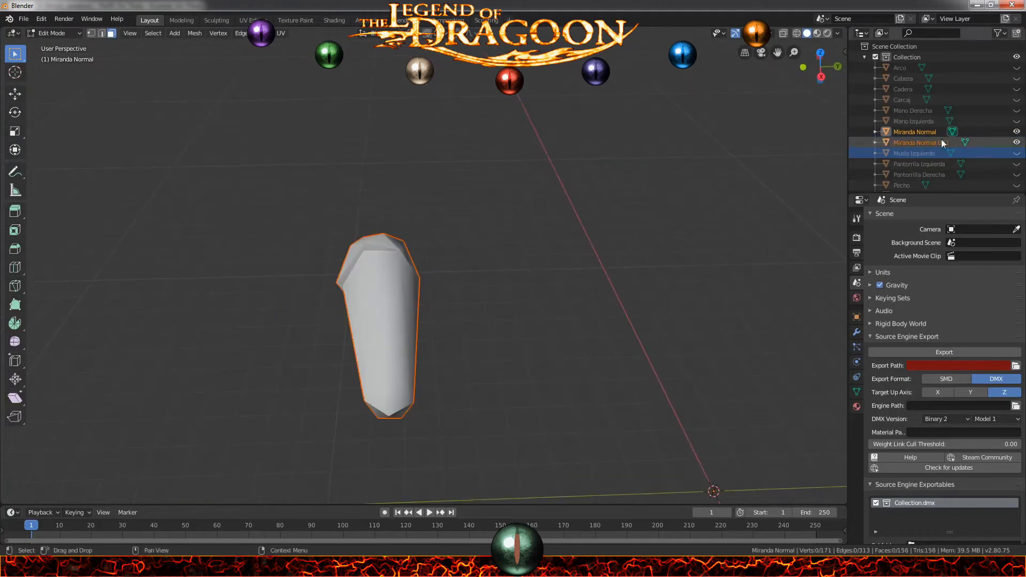
# Separate the right thigh into its own object named Muslo Derecho and hide it
pyautogui.press('Tab')
pyautogui.scroll(-6, 393, 310)
pyautogui.doubleClick(921, 143)
pyautogui.write('Muslo Dere')
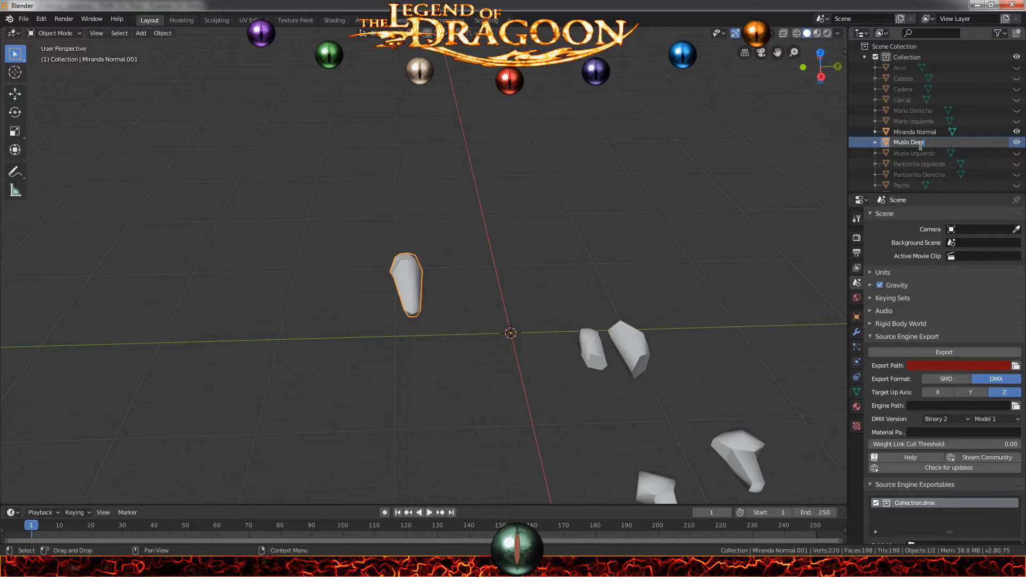
pyautogui.click(1017, 143)
# Enter Edit Mode on Miranda Normal and circle-select the visible faces of one of the remaining arm pieces
pyautogui.keyDown('shift'); pyautogui.moveTo(668, 379); pyautogui.dragTo(450, 259, button='middle'); pyautogui.keyUp('shift')
pyautogui.click(520, 278)
pyautogui.press('Tab')
pyautogui.scroll(6, 519, 279)
pyautogui.scroll(-2, 520, 374)
pyautogui.moveTo(523, 384); pyautogui.dragTo(520, 375, button='middle')
pyautogui.press('c')
pyautogui.moveTo(476, 333); pyautogui.dragTo(474, 357)
pyautogui.press('Escape')
# Add the arm piece's remaining faces to the selection, separate it into its own object and select that object
pyautogui.moveTo(473, 358)
pyautogui.mouseDown(button='middle')
pyautogui.moveTo(451, 231)
pyautogui.moveTo(349, 198)
pyautogui.moveTo(545, 271)
pyautogui.mouseUp(button='middle')
pyautogui.press('c')
pyautogui.click(349, 198)
pyautogui.moveTo(587, 216)
pyautogui.mouseDown(button='middle')
pyautogui.moveTo(329, 224)
pyautogui.moveTo(479, 250)
pyautogui.moveTo(483, 237)
pyautogui.mouseUp(button='middle')
pyautogui.scroll(-5, 478, 251)
pyautogui.press('g')
pyautogui.rightClick(446, 214)
pyautogui.scroll(6, 449, 216)
pyautogui.scroll(-4, 470, 222)
pyautogui.press('p')
pyautogui.click(482, 237)
pyautogui.press('Tab')
pyautogui.click(487, 246)
# Select the separated body parts one by one and check that each is an independent, correctly named object
pyautogui.moveTo(343, 311); pyautogui.dragTo(380, 279, button='middle')
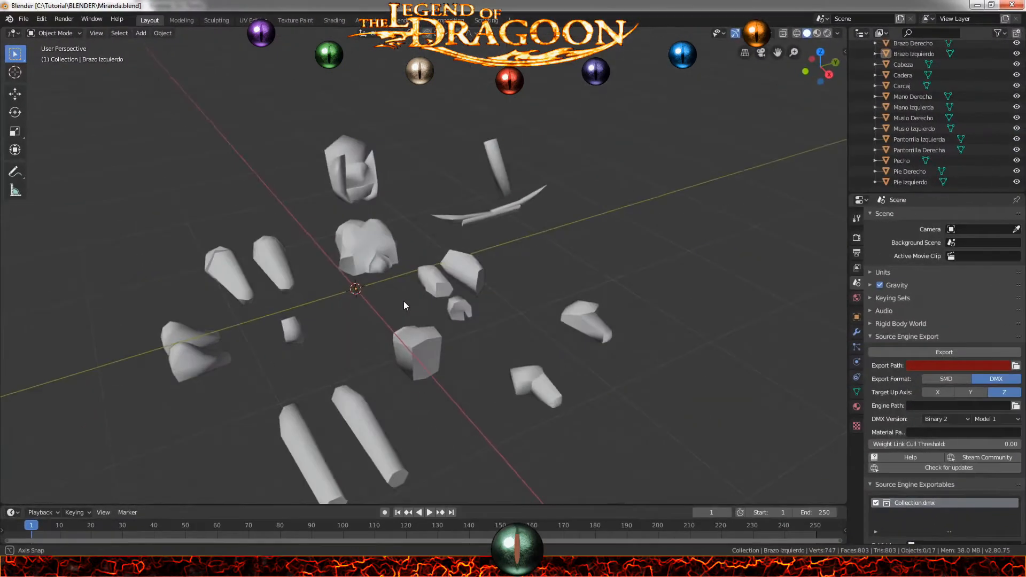
pyautogui.click(327, 149)
pyautogui.click(333, 220)
pyautogui.click(512, 227)
pyautogui.click(351, 202)
pyautogui.click(349, 161)
pyautogui.click(289, 241)
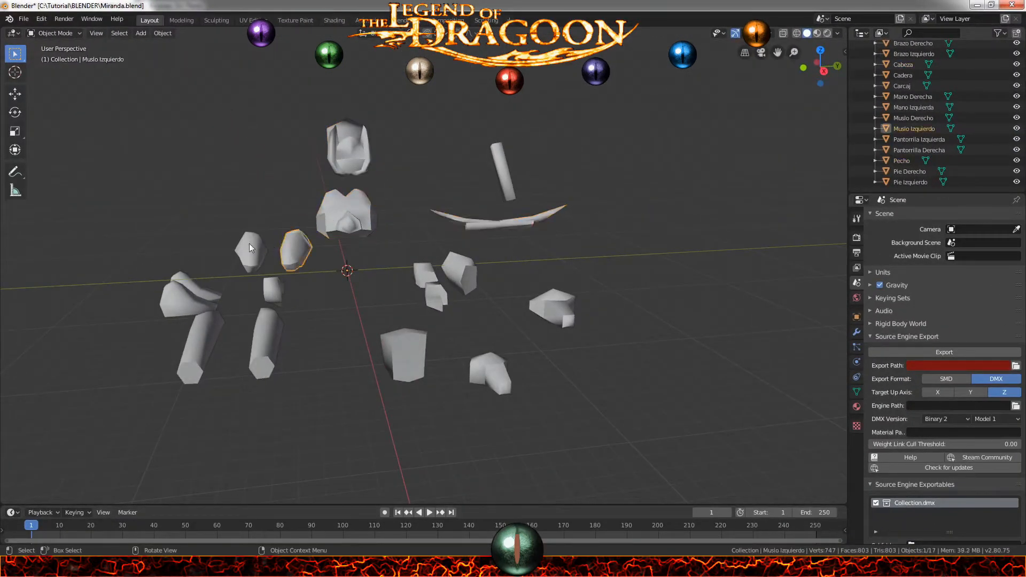
pyautogui.click(345, 320)
pyautogui.click(938, 118)
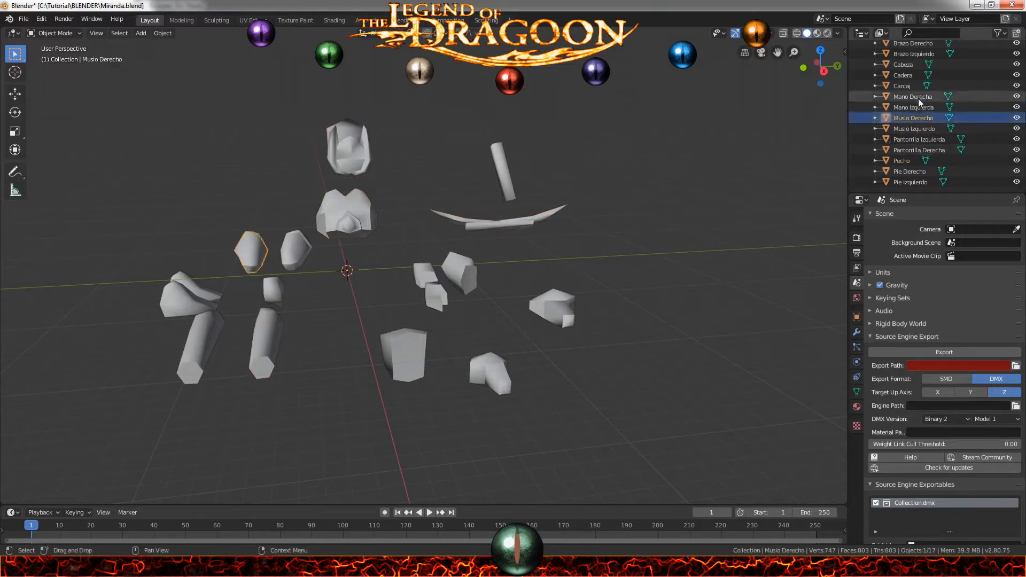
pyautogui.click(924, 170)
pyautogui.moveTo(397, 269); pyautogui.dragTo(371, 81, button='middle')
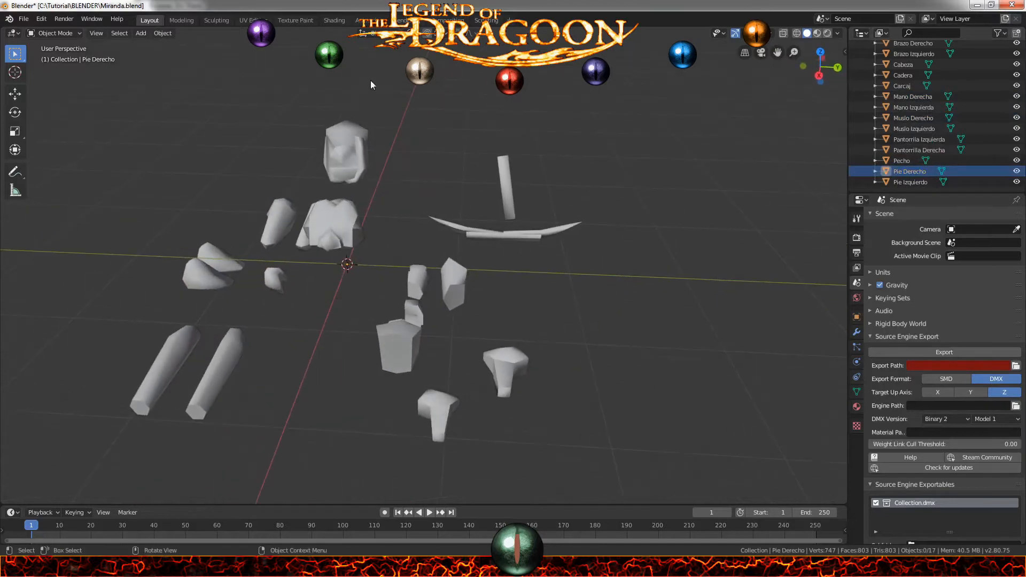
# Split the 3D viewport vertically into two equal areas and set the second one to Front Orthographic view
pyautogui.rightClick(363, 32)
pyautogui.click(382, 40)
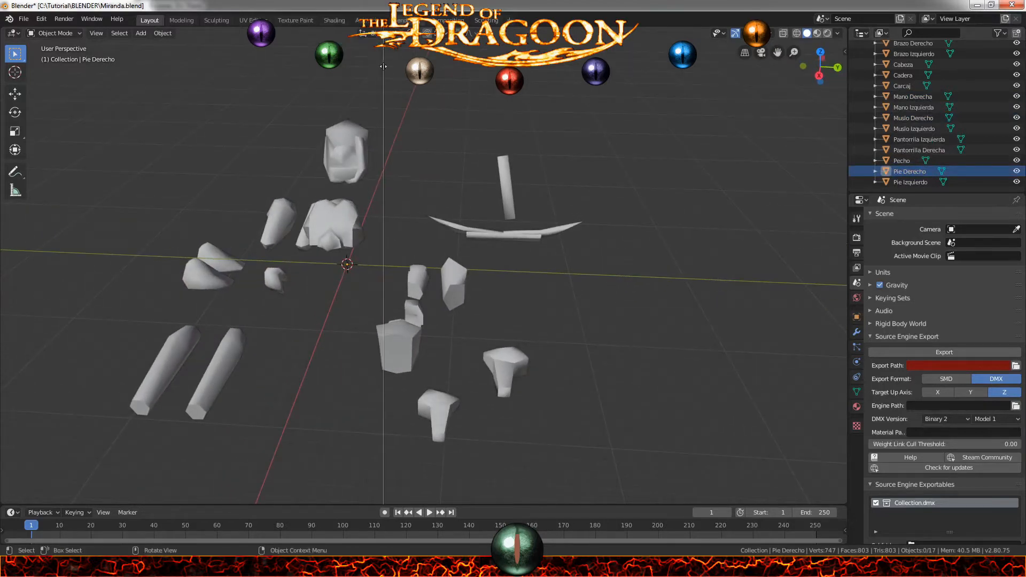
pyautogui.click(424, 88)
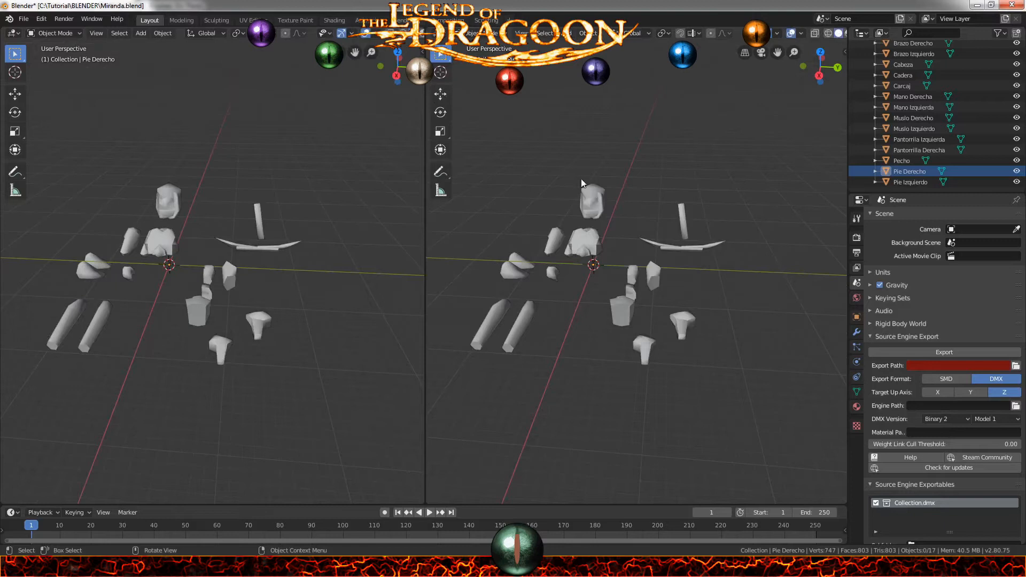
pyautogui.press('KP_3')
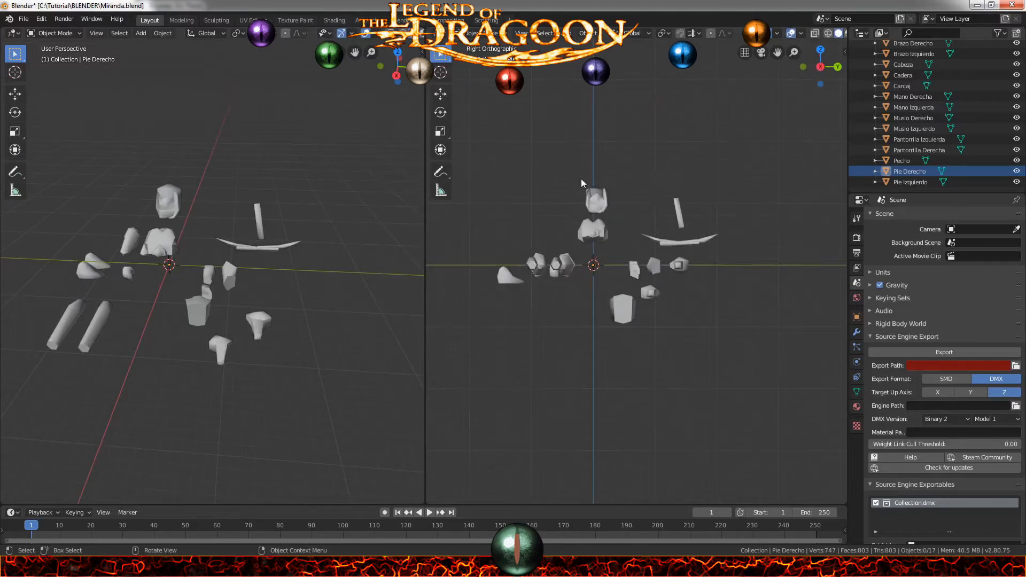
pyautogui.press('KP_1')
pyautogui.press('KP_3')
pyautogui.press('KP_1')
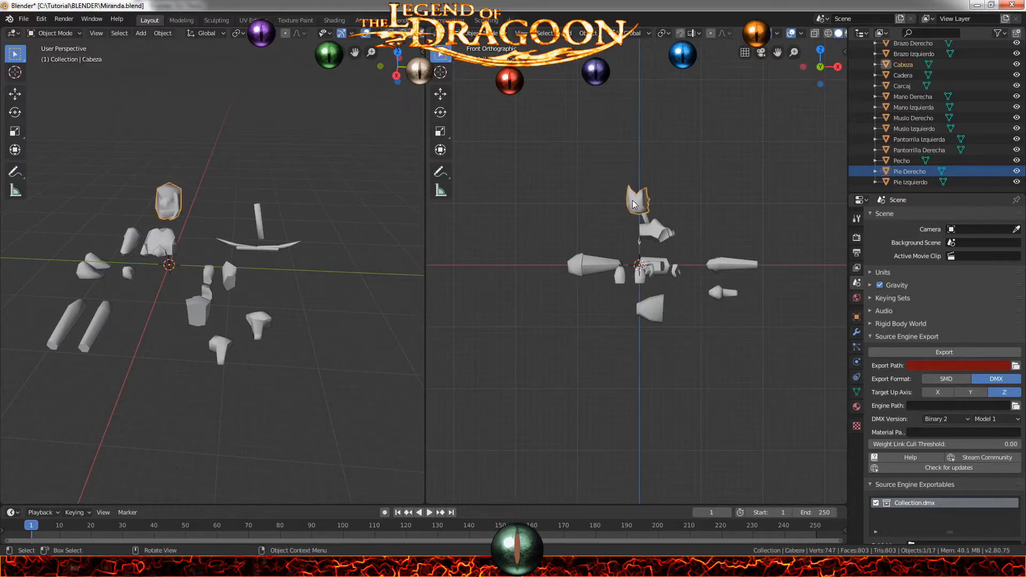
# Rotate the Cabeza object 180 degrees in the front view and move it up along Z above all other parts
pyautogui.press('r')
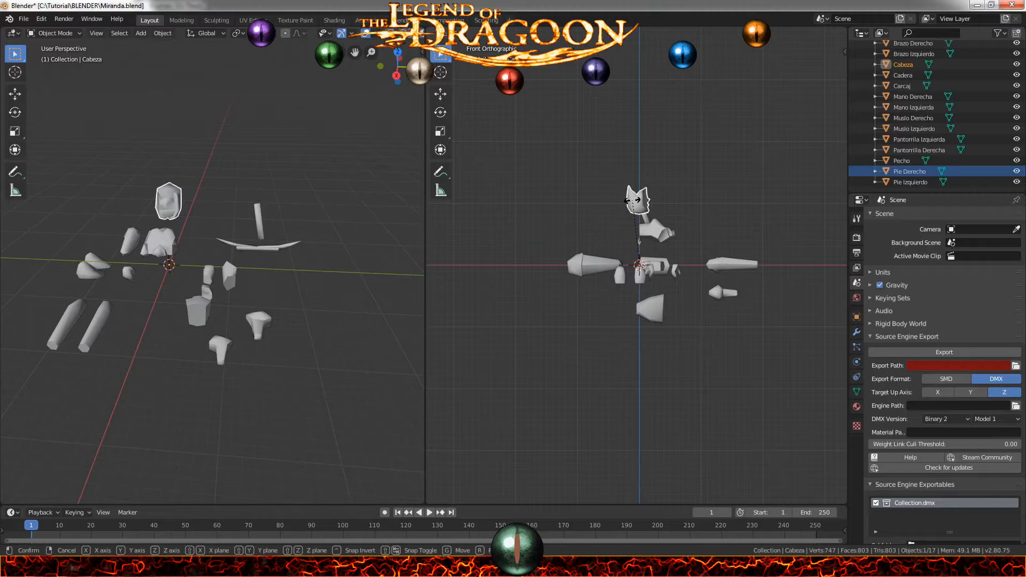
pyautogui.write('180')
pyautogui.press('Return')
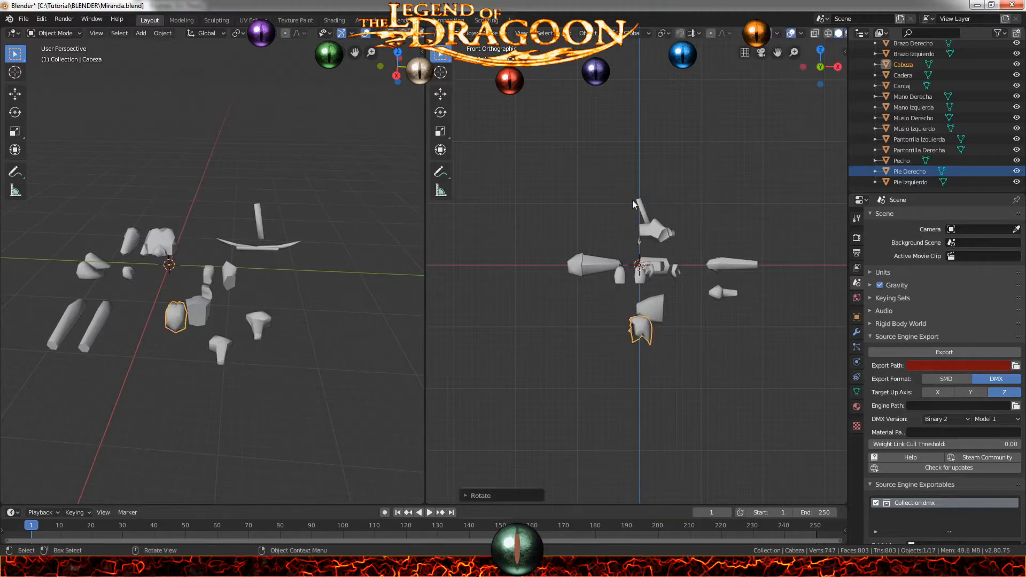
pyautogui.press('g')
pyautogui.press('z')
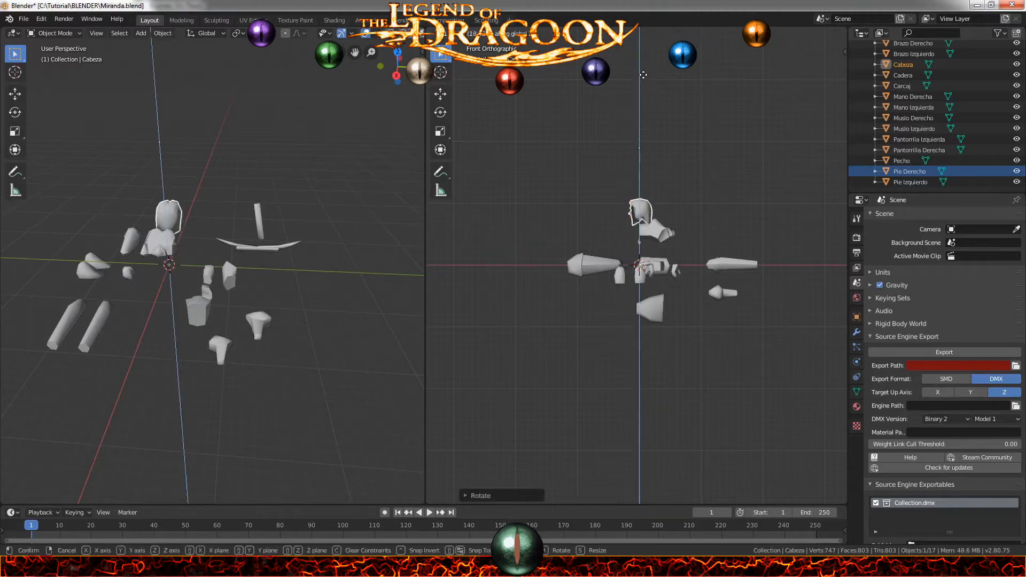
pyautogui.click(647, 503)
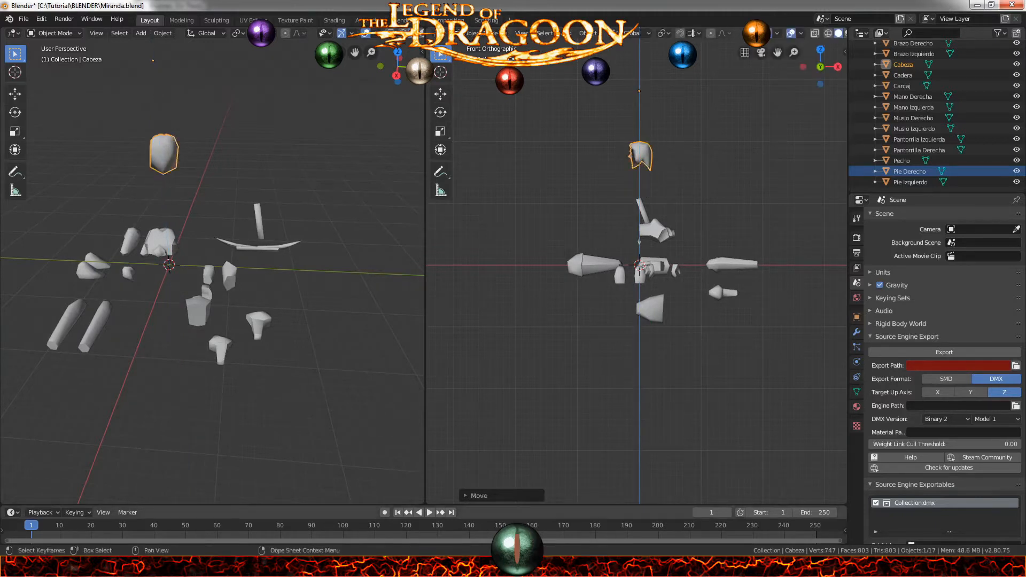
# Try to rotate the Pecho object 90 degrees in the front view
pyautogui.moveTo(169, 181); pyautogui.dragTo(277, 217, button='middle')
pyautogui.click(668, 236)
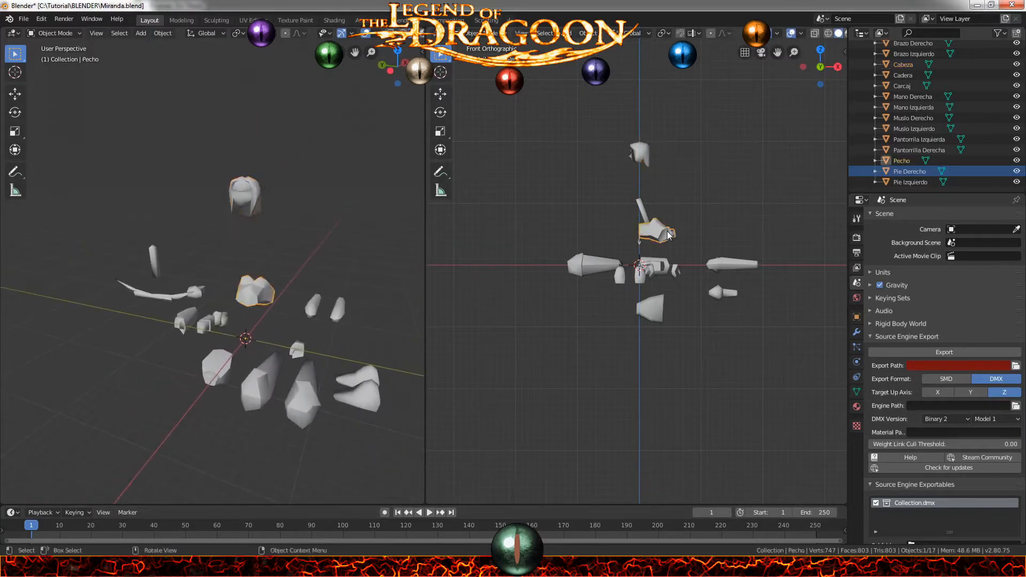
pyautogui.press('g')
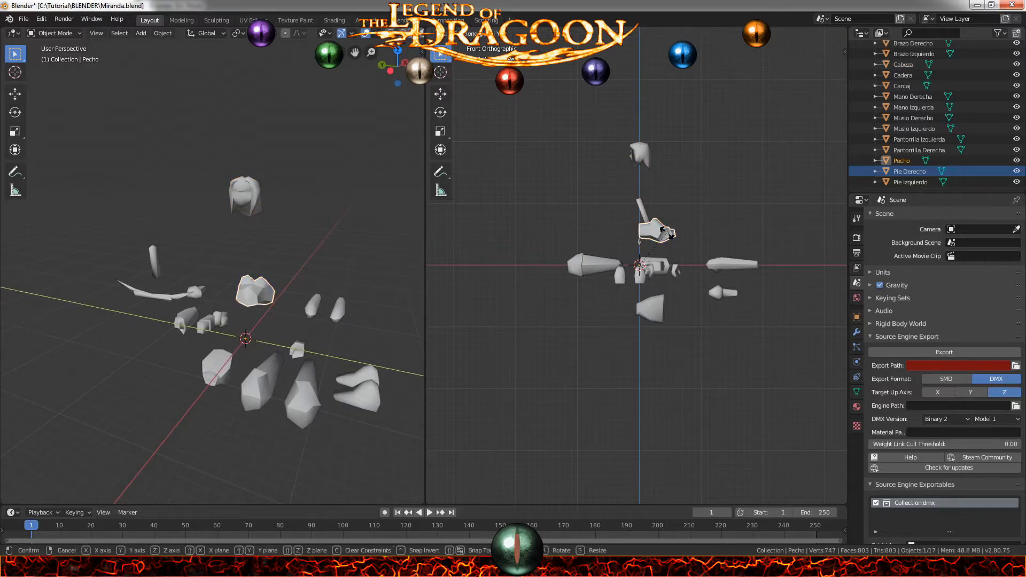
pyautogui.write('90')
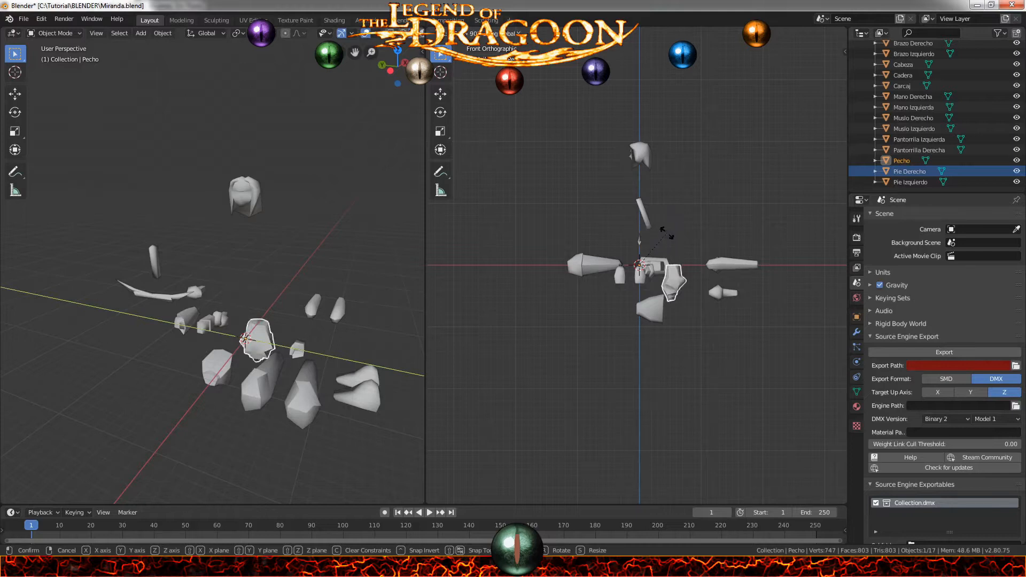
pyautogui.click(668, 236)
# Rotate the Pecho object 90 degrees counterclockwise in the front view and move it along X in line with the head
pyautogui.write('s')
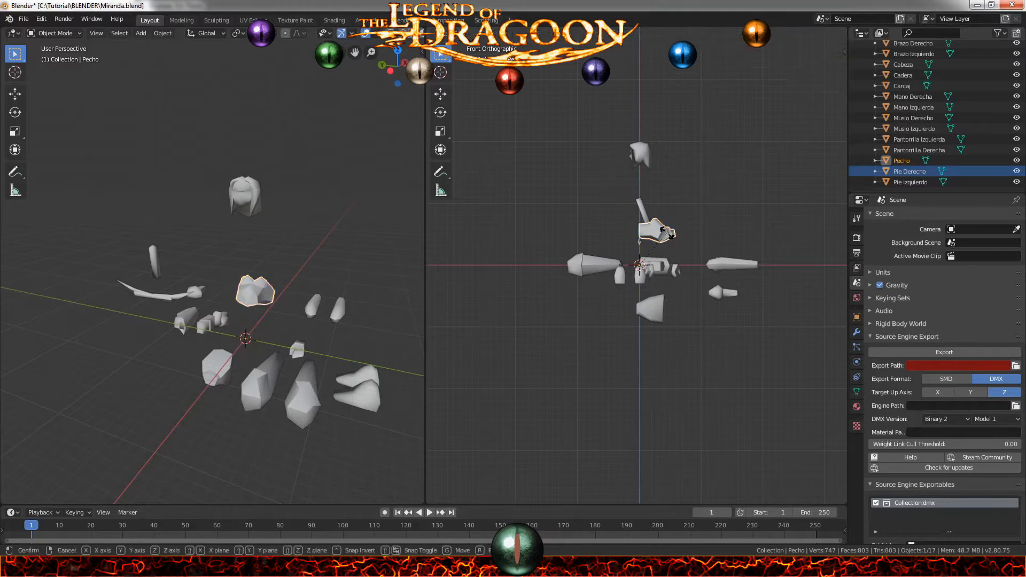
pyautogui.write('0')
pyautogui.press('Return')
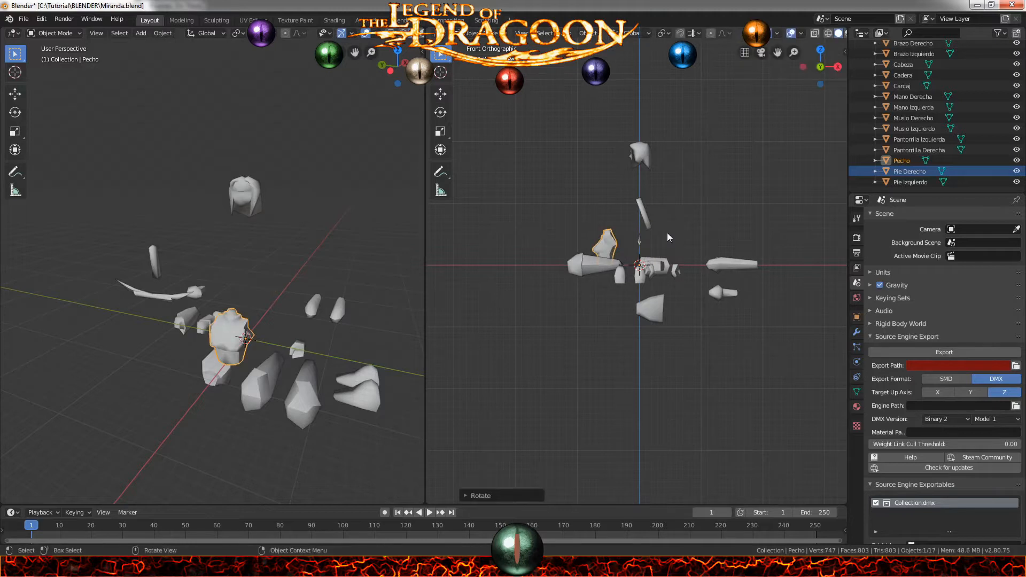
pyautogui.press('g')
pyautogui.press('x')
pyautogui.click(700, 235)
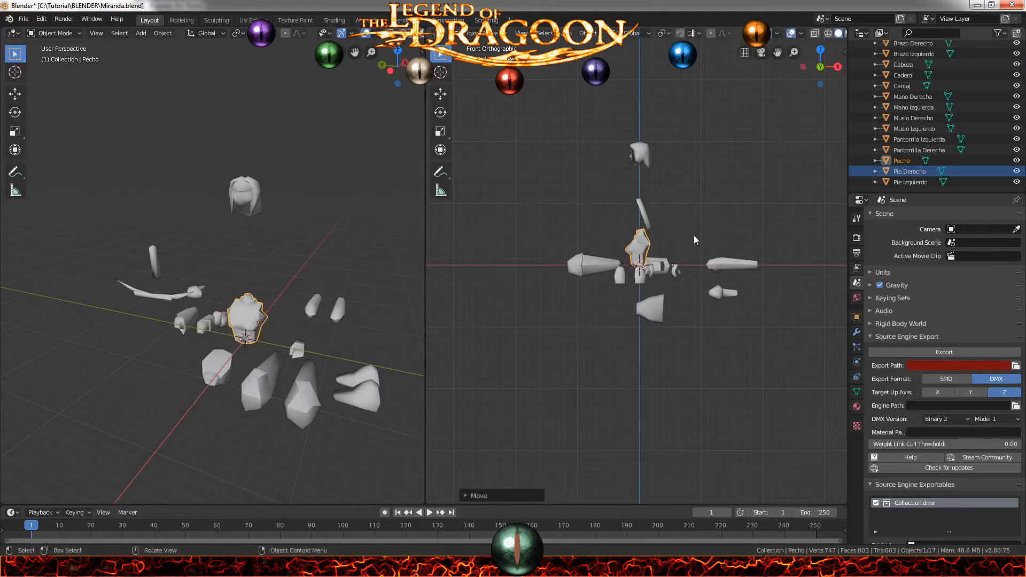
# Move the Pecho object up along Z until its neck reaches the head
pyautogui.press('g')
pyautogui.press('z')
pyautogui.click(685, 165)
pyautogui.scroll(5, 185, 276)
pyautogui.moveTo(184, 275); pyautogui.dragTo(201, 235, button='middle')
pyautogui.scroll(6, 636, 171)
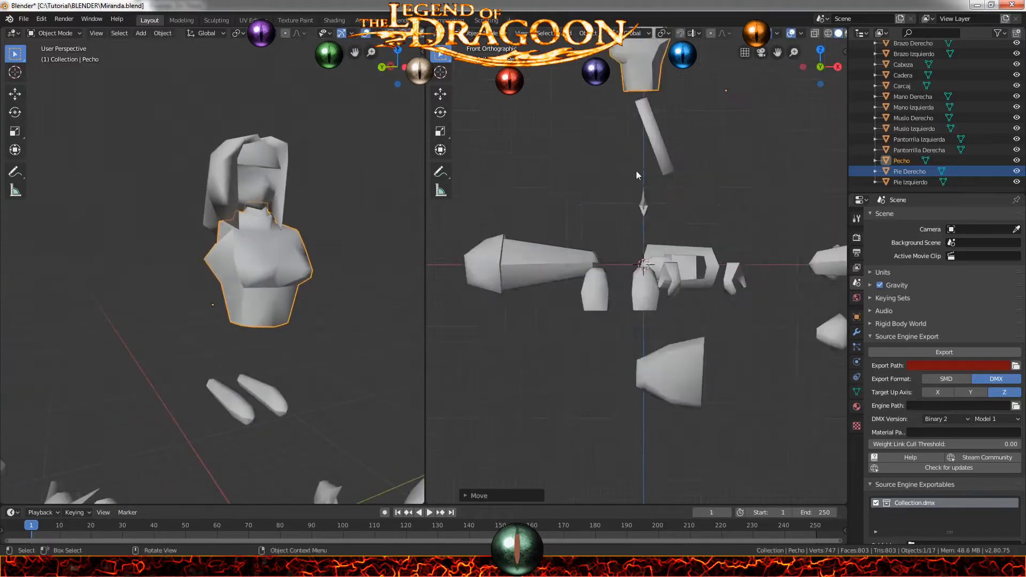
# Adjust the Pecho object's height along Z and its position along X so the neck sits under the head
pyautogui.scroll(-3, 593, 371)
pyautogui.press('g')
pyautogui.press('z')
pyautogui.click(592, 378)
pyautogui.press('g')
pyautogui.press('x')
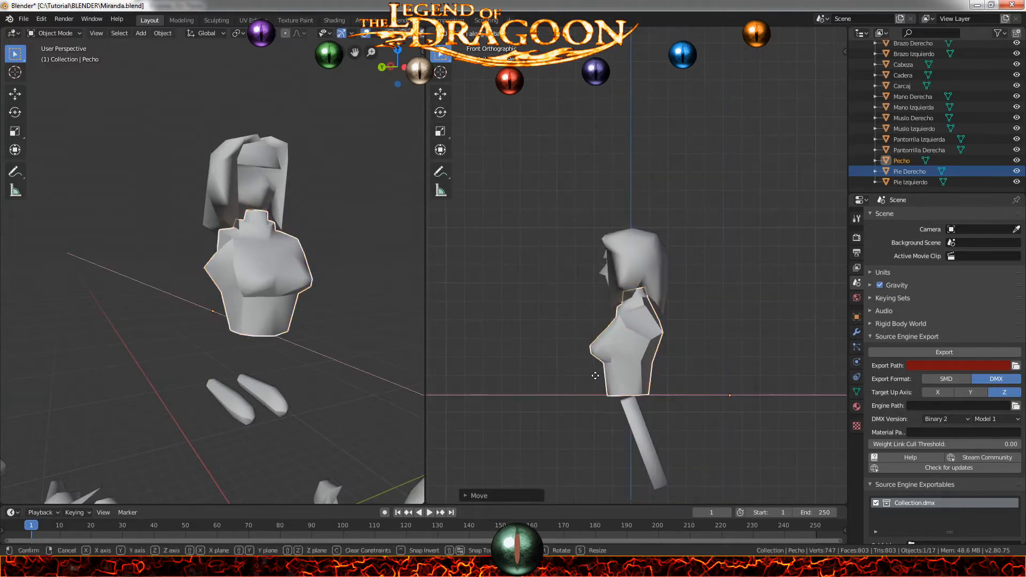
pyautogui.click(600, 373)
# Center the Pecho object under the head along Y in the Left Orthographic view
pyautogui.press('ctrl+KP_3')
pyautogui.scroll(-1, 600, 373)
pyautogui.keyDown('shift'); pyautogui.moveTo(737, 351); pyautogui.dragTo(589, 323, button='middle'); pyautogui.keyUp('shift')
pyautogui.scroll(2, 590, 323)
pyautogui.press('g')
pyautogui.press('y')
pyautogui.click(603, 326)
pyautogui.scroll(8, 224, 321)
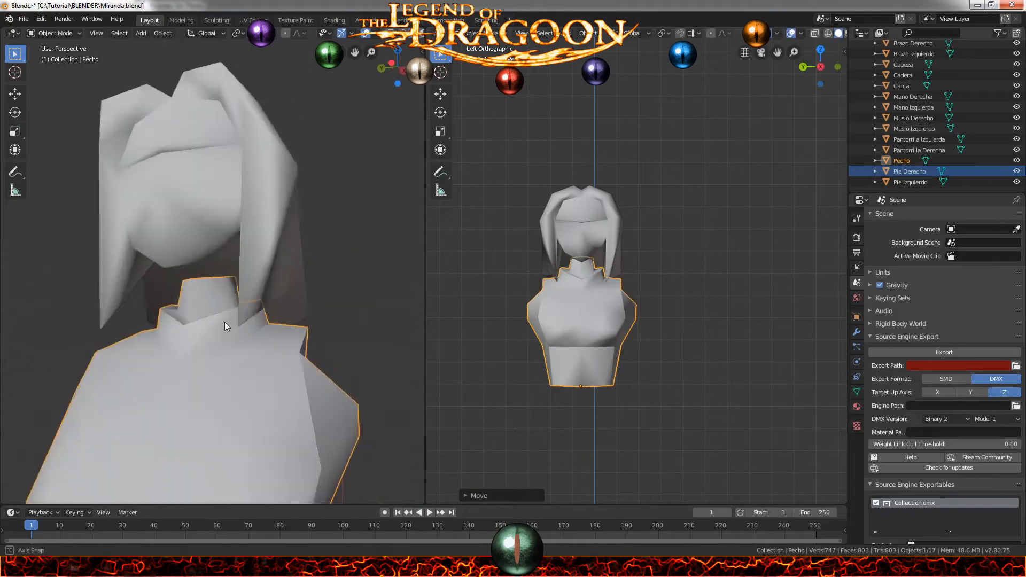
# Try a free move of the Pecho object in the Front Orthographic view and undo it
pyautogui.press('KP_1')
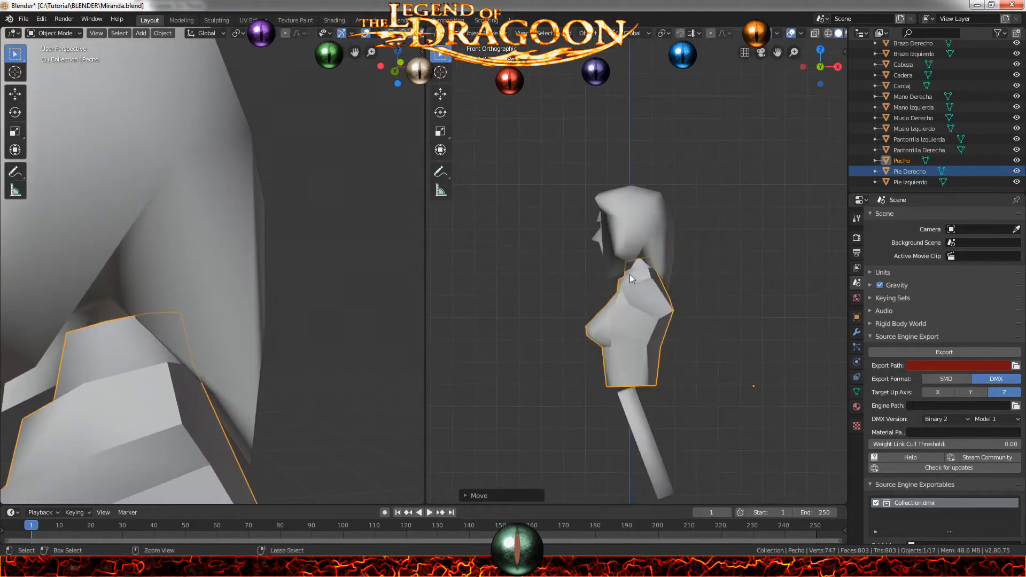
pyautogui.scroll(2, 640, 294)
pyautogui.press('g')
pyautogui.click(628, 294)
pyautogui.hotkey('ctrl', 'z')
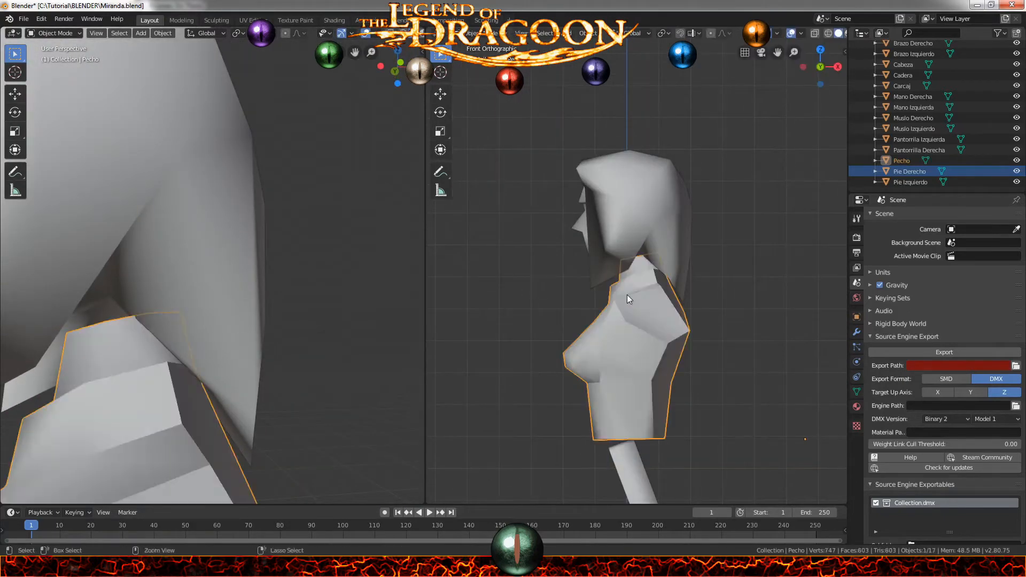
# Shift the Pecho object along X in the front view to fit the neck beneath the face, and nudge it up along Z
pyautogui.press('g')
pyautogui.press('x')
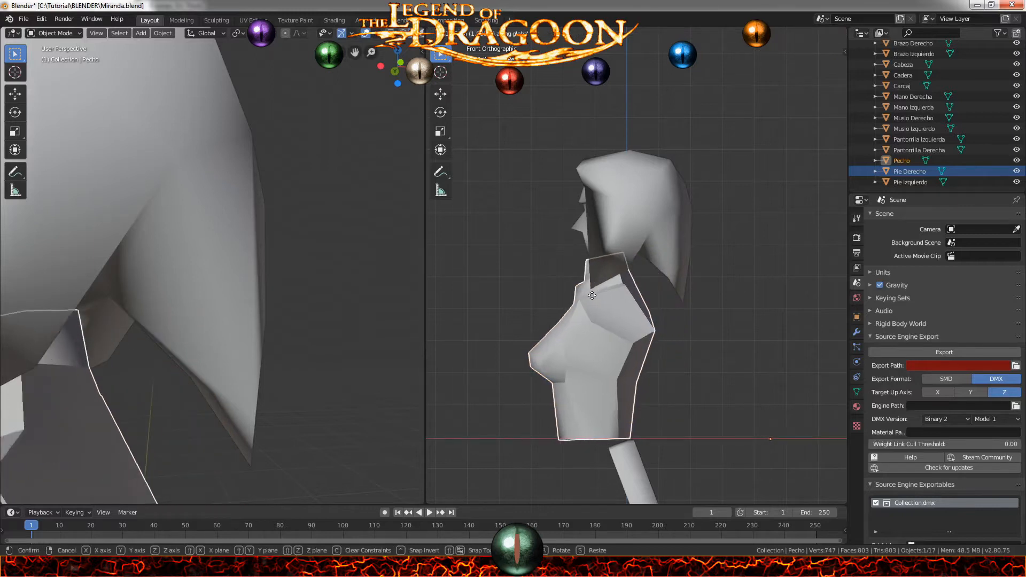
pyautogui.click(601, 296)
pyautogui.moveTo(312, 348); pyautogui.dragTo(244, 353, button='middle')
pyautogui.press('g')
pyautogui.press('x')
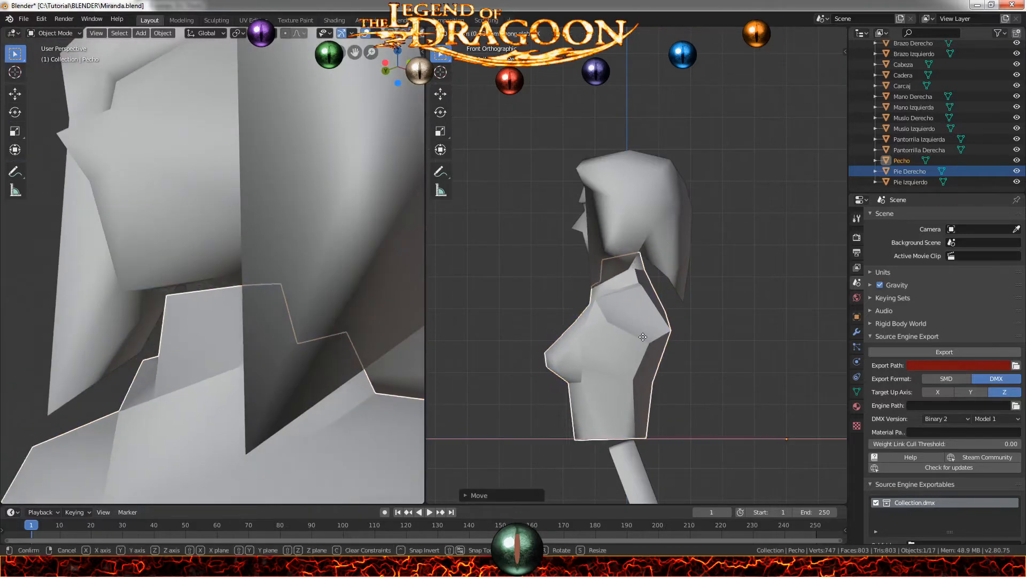
pyautogui.click(644, 337)
pyautogui.press('g')
pyautogui.press('z')
pyautogui.click(645, 332)
# Rotate the Antebrazo Izquierdo object upright in the front view and raise it along Z to the height of the torso
pyautogui.moveTo(117, 378); pyautogui.dragTo(187, 373, button='middle')
pyautogui.scroll(-13, 263, 382)
pyautogui.scroll(-7, 644, 357)
pyautogui.click(157, 302)
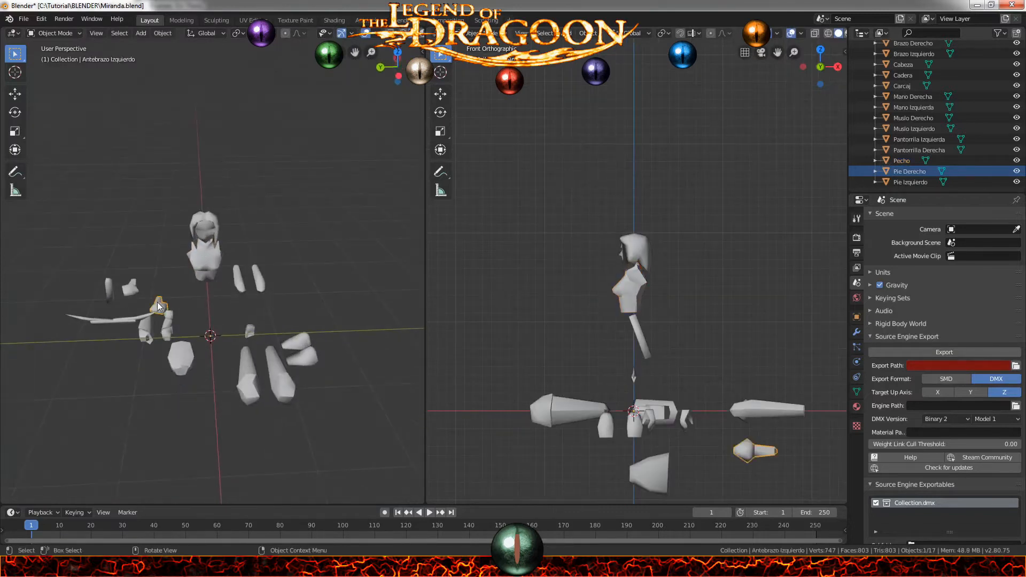
pyautogui.press('s')
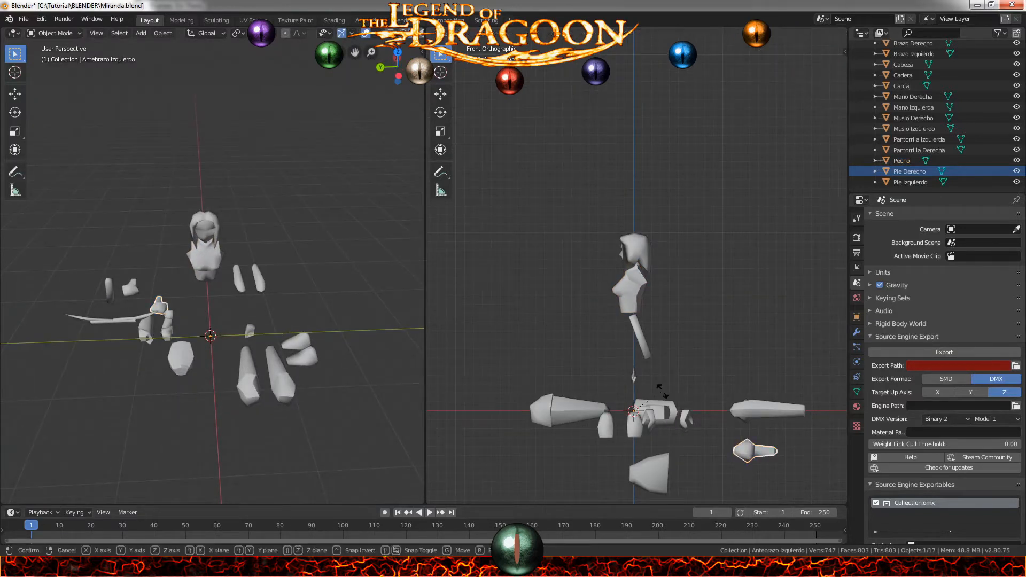
pyautogui.press('Return')
pyautogui.press('g')
pyautogui.press('z')
pyautogui.click(673, 138)
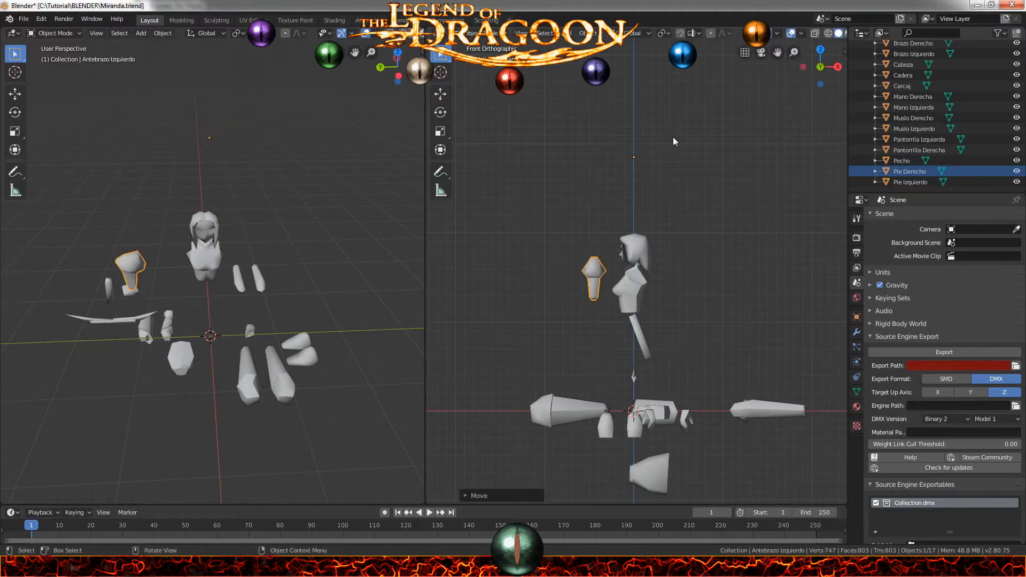
# Shift the Antebrazo Izquierdo object along Y and Z in the Left Orthographic view to fit it against the torso's shoulder
pyautogui.press('ctrl+KP_3')
pyautogui.scroll(2, 668, 145)
pyautogui.press('g')
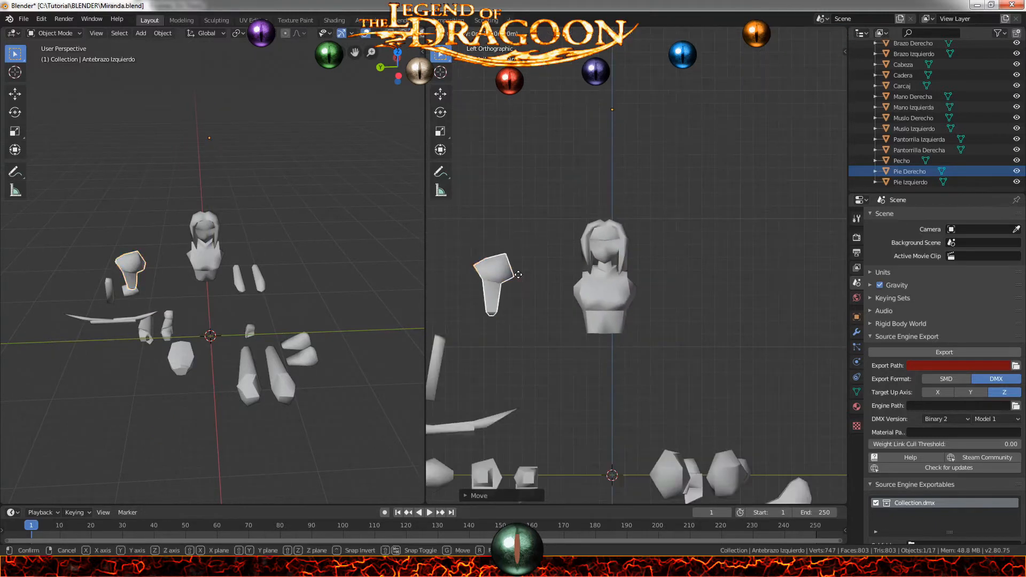
pyautogui.press('y')
pyautogui.click(666, 286)
pyautogui.press('g')
pyautogui.press('z')
pyautogui.click(668, 301)
pyautogui.press('g')
pyautogui.press('y')
pyautogui.click(664, 303)
# Move the Antebrazo Izquierdo object along X in the top view to line it up with the torso
pyautogui.press('KP_7')
pyautogui.press('g')
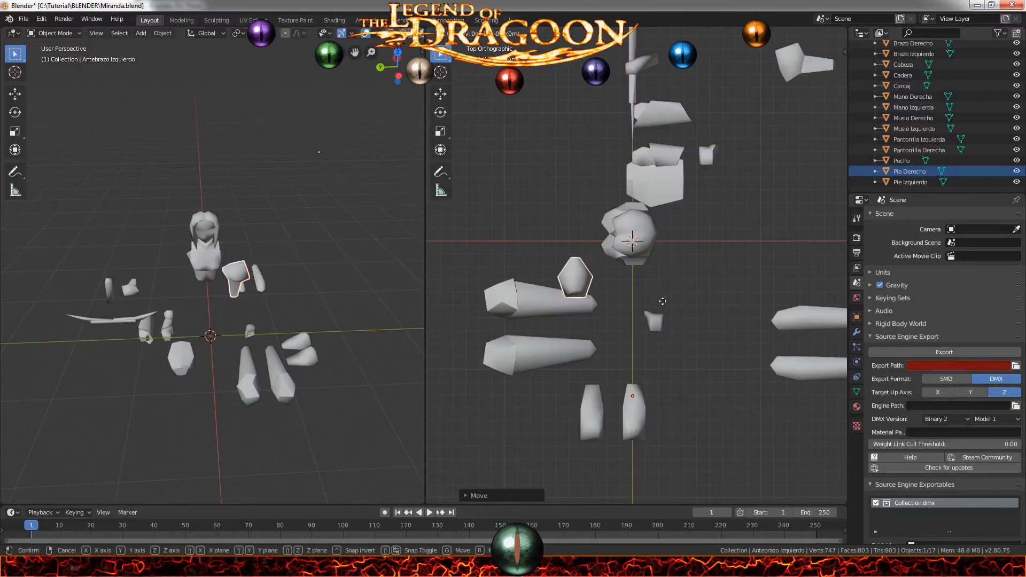
pyautogui.press('x')
pyautogui.click(724, 305)
pyautogui.scroll(8, 195, 340)
pyautogui.moveTo(230, 294); pyautogui.dragTo(171, 260, button='middle')
pyautogui.scroll(-4, 250, 287)
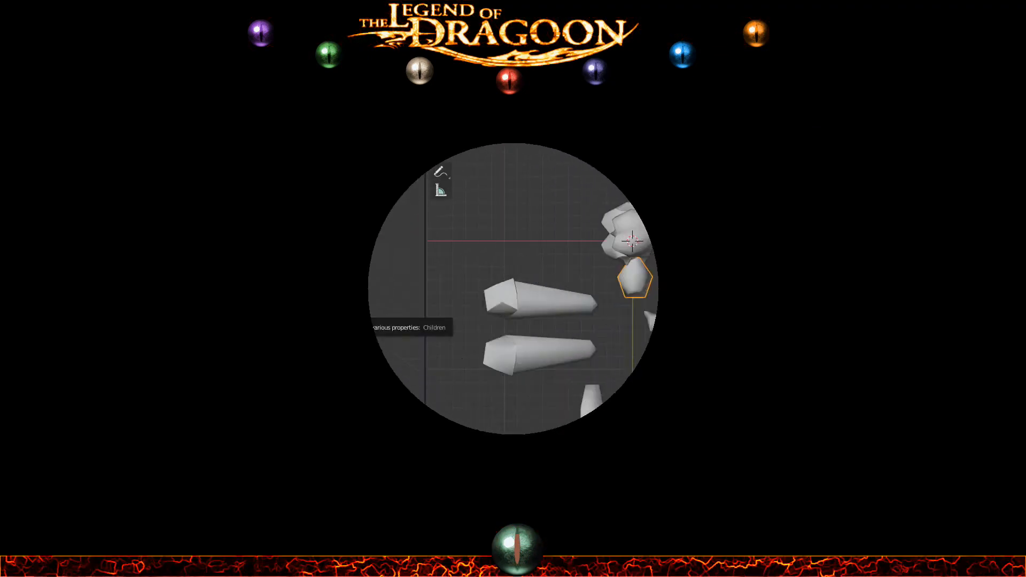
# Switch to IrfanView to check the arm pose in the in-game Miranda picture, and return to Blender
pyautogui.moveTo(281, 308); pyautogui.dragTo(286, 323, button='middle')
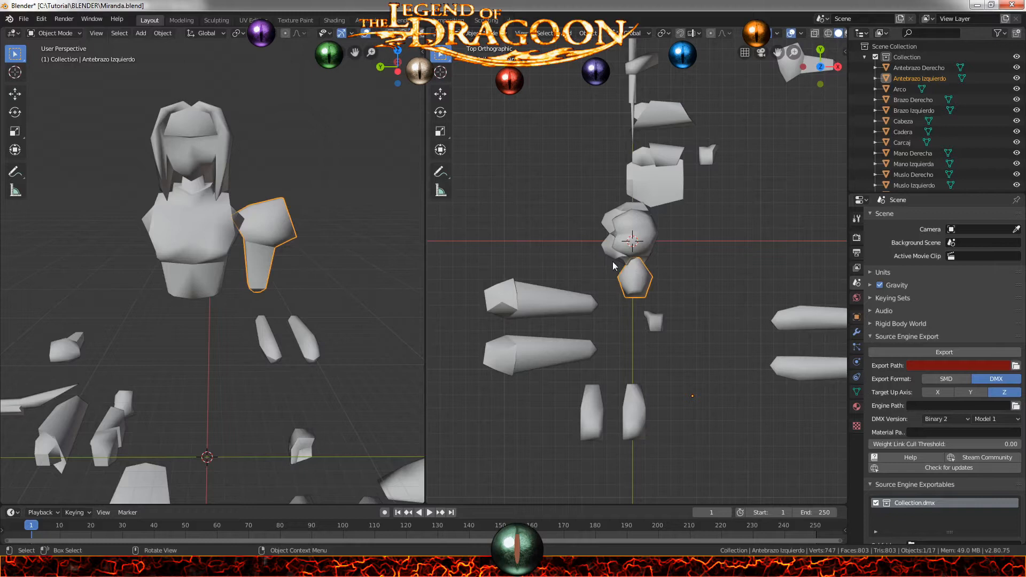
pyautogui.click(265, 560)
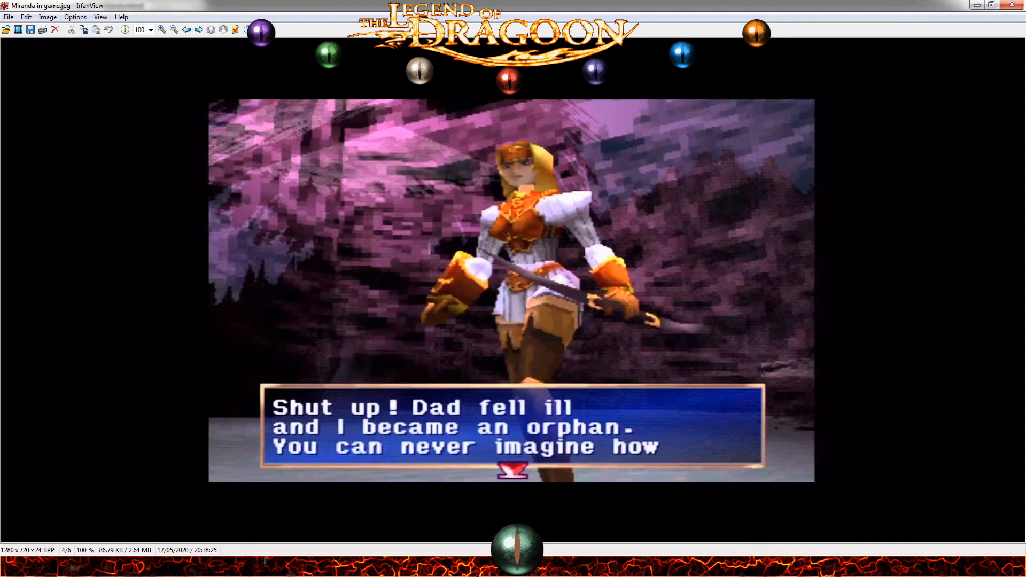
pyautogui.click(265, 560)
pyautogui.moveTo(341, 318); pyautogui.dragTo(342, 287, button='middle')
# Rotate the Antebrazo Derecho object 90° about Y in the back view and raise it along Z to shoulder height
pyautogui.click(40, 389)
pyautogui.scroll(-2, 600, 177)
pyautogui.press('ctrl+KP_1')
pyautogui.write('r')
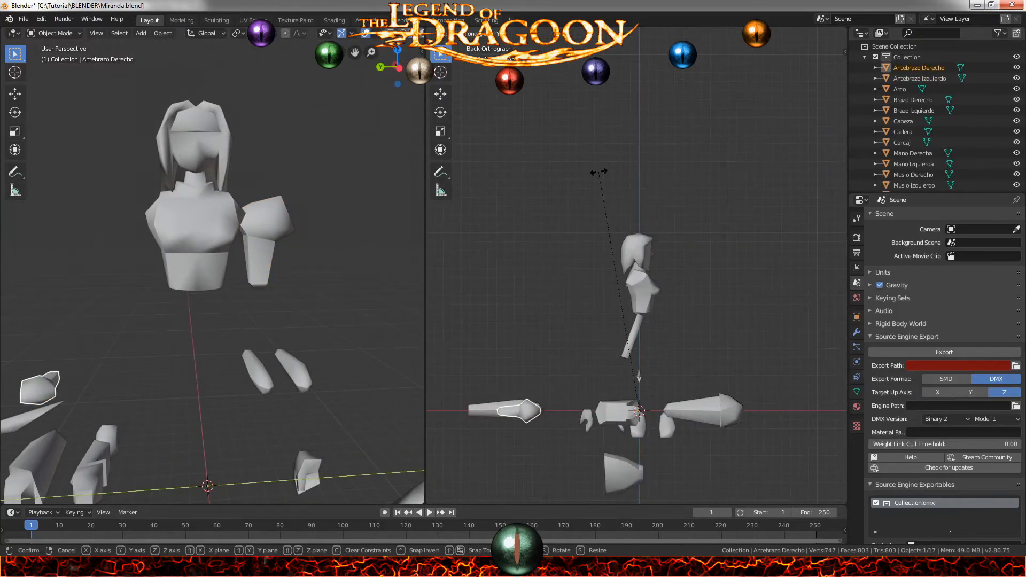
pyautogui.write('y90')
pyautogui.press('Return')
pyautogui.press('g')
pyautogui.press('z')
pyautogui.click(612, 409)
# Move the Antebrazo Derecho object along Y in the top view to the torso's free shoulder
pyautogui.press('KP_7')
pyautogui.scroll(2, 627, 485)
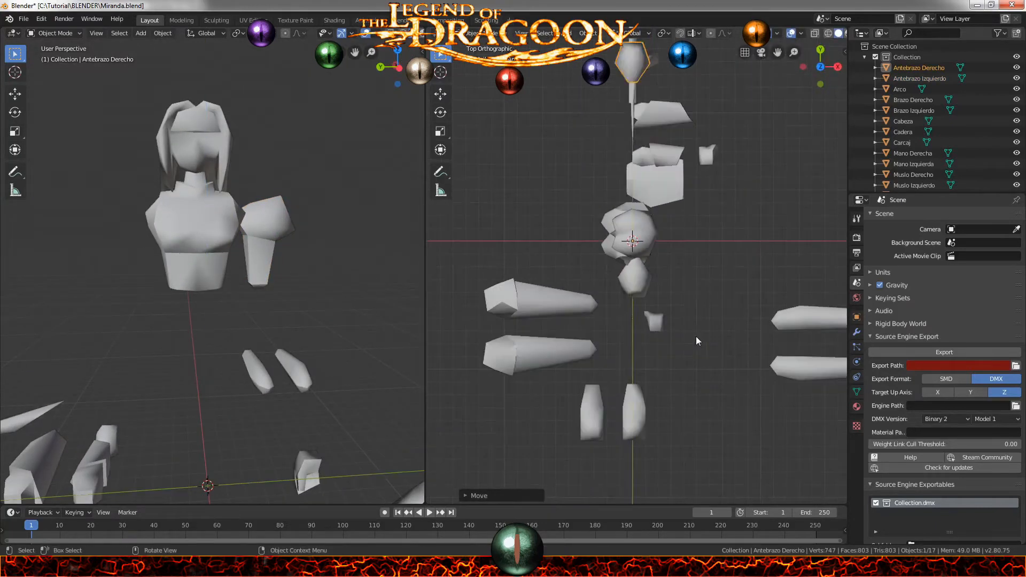
pyautogui.press('g')
pyautogui.press('y')
pyautogui.click(700, 462)
# Select the Cadera object and shift it along X
pyautogui.scroll(-4, 299, 342)
pyautogui.moveTo(300, 342); pyautogui.dragTo(203, 358, button='middle')
pyautogui.click(212, 357)
pyautogui.press('g')
pyautogui.press('x')
pyautogui.click(633, 328)
# Rotate the Cadera object 90° upright in the front view and set its height along Z just below the torso
pyautogui.press('KP_1')
pyautogui.scroll(-4, 640, 390)
pyautogui.write('g90')
pyautogui.press('Return')
pyautogui.scroll(2, 639, 396)
pyautogui.press('g')
pyautogui.press('z')
pyautogui.click(642, 334)
pyautogui.scroll(4, 643, 339)
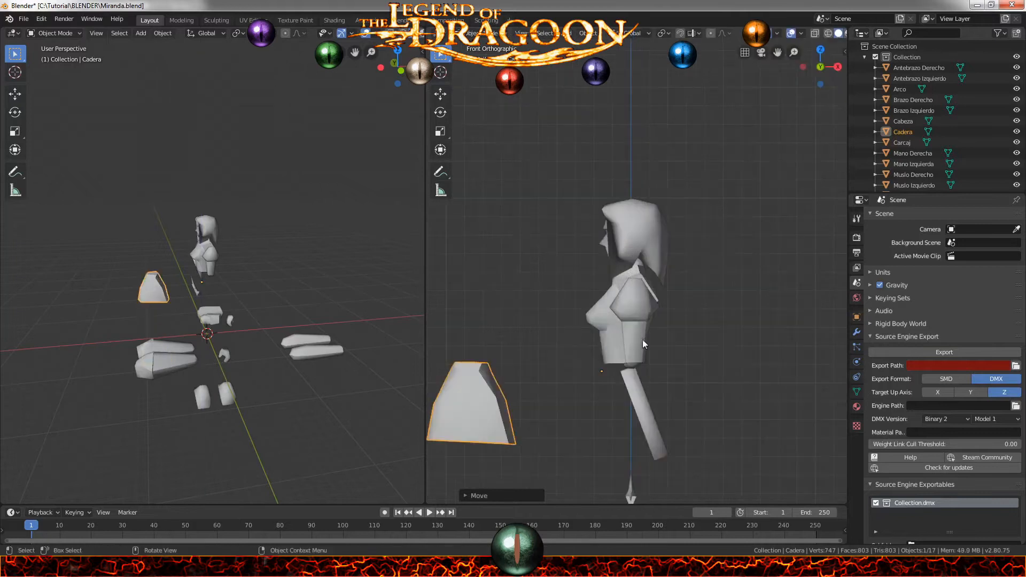
# Shift the Cadera object along X under the torso and center it beneath the waist in the Left Orthographic view
pyautogui.press('g')
pyautogui.press('x')
pyautogui.click(774, 368)
pyautogui.scroll(6, 177, 322)
pyautogui.moveTo(158, 303); pyautogui.dragTo(408, 303, button='middle')
pyautogui.press('KP_3')
pyautogui.scroll(4, 625, 316)
pyautogui.press('g')
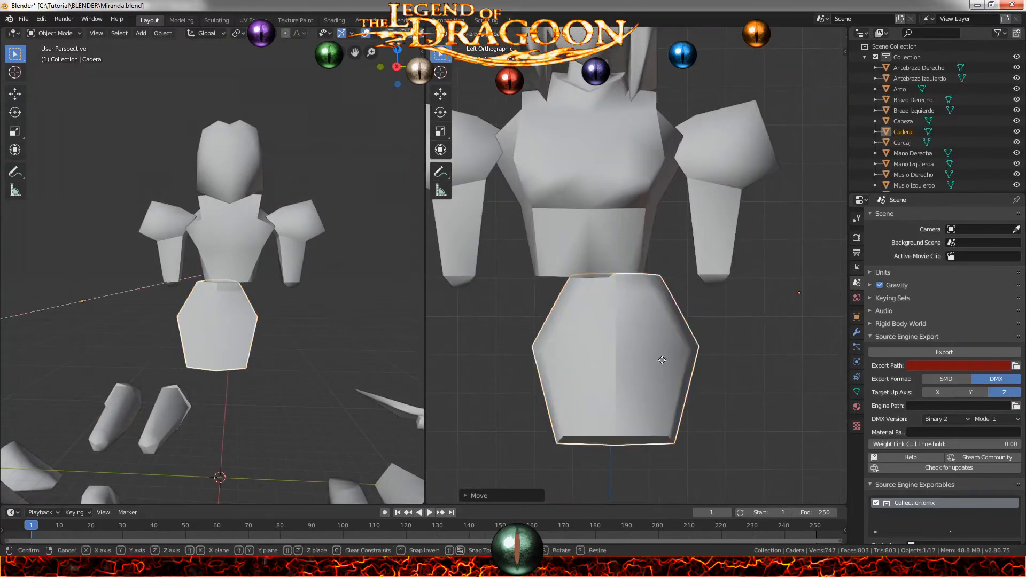
pyautogui.click(595, 357)
pyautogui.scroll(2, 594, 357)
pyautogui.moveTo(595, 357)
pyautogui.mouseDown(button='middle')
pyautogui.moveTo(608, 371)
pyautogui.moveTo(673, 342)
pyautogui.moveTo(593, 355)
pyautogui.mouseUp(button='middle')
# Examine the Cadera mesh in Edit Mode and its fit to the torso from several sides
pyautogui.moveTo(242, 322); pyautogui.dragTo(355, 319, button='middle')
pyautogui.press('Tab')
pyautogui.scroll(1, 241, 326)
pyautogui.moveTo(208, 326); pyautogui.dragTo(241, 352, button='middle')
pyautogui.press('Tab')
pyautogui.scroll(-4, 240, 352)
pyautogui.moveTo(171, 315); pyautogui.dragTo(213, 313, button='middle')
pyautogui.press('KP_3')
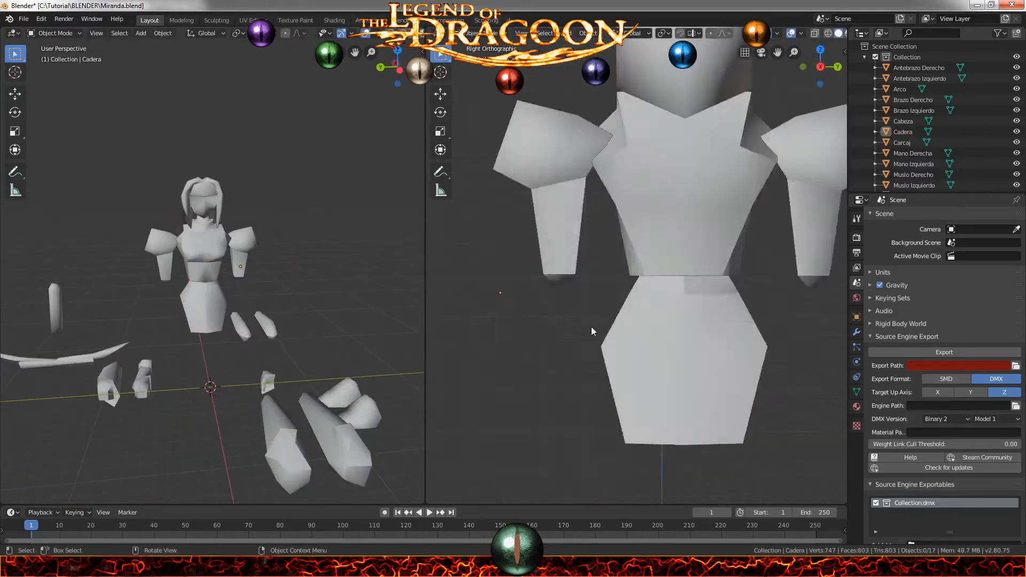
# Rotate the Muslo Derecho object 90° about Y in the front view and lower it along Z to hip height
pyautogui.scroll(-8, 588, 330)
pyautogui.press('KP_1')
pyautogui.click(560, 358)
pyautogui.scroll(1, 561, 358)
pyautogui.write('ry90')
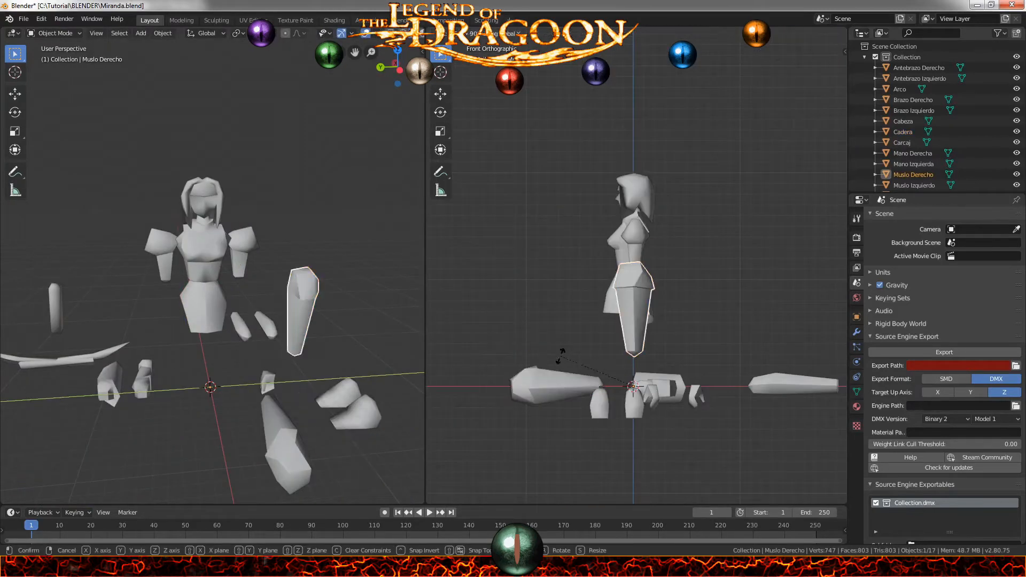
pyautogui.press('Return')
pyautogui.press('g')
pyautogui.press('z')
pyautogui.click(601, 359)
# Move the Muslo Derecho object along Y toward the hip in the Left Orthographic view
pyautogui.press('ctrl+KP_3')
pyautogui.scroll(3, 604, 363)
pyautogui.press('g')
pyautogui.press('y')
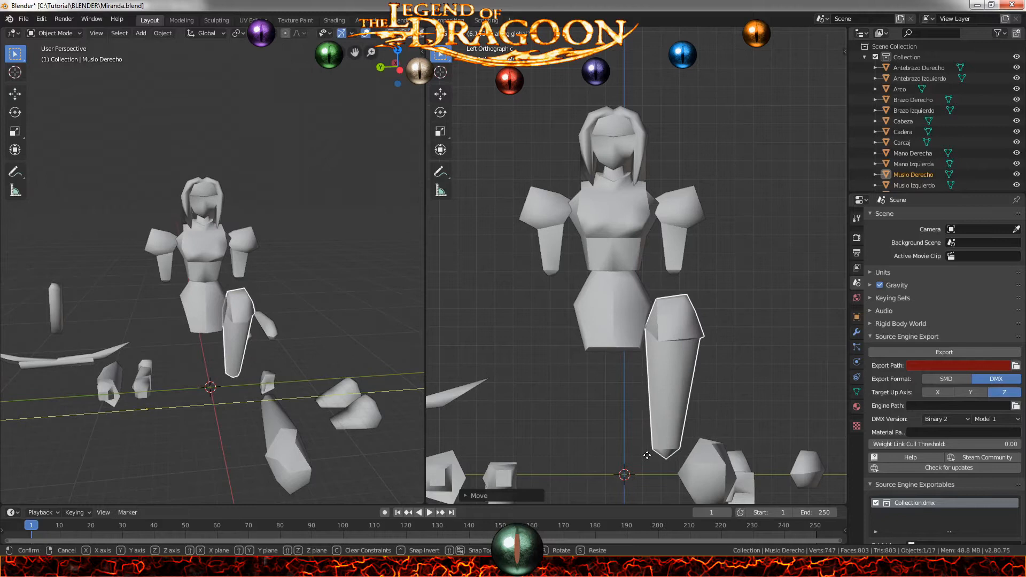
pyautogui.click(588, 419)
pyautogui.moveTo(262, 364)
pyautogui.mouseDown(button='middle')
pyautogui.moveTo(34, 331)
pyautogui.moveTo(262, 356)
pyautogui.mouseUp(button='middle')
pyautogui.scroll(2, 155, 348)
pyautogui.scroll(-5, 681, 371)
pyautogui.scroll(2, 681, 371)
# Rotate the Muslo Izquierdo object 90° upright in the front view and lower it along Z to match the other thigh
pyautogui.click(680, 374)
pyautogui.press('KP_1')
pyautogui.scroll(-2, 598, 363)
pyautogui.write('r90')
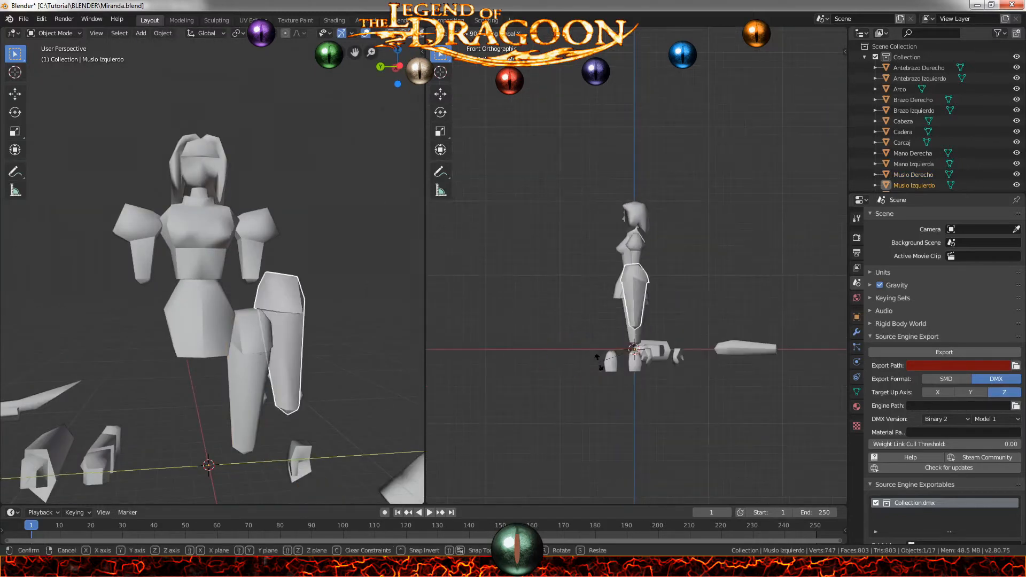
pyautogui.press('Return')
pyautogui.press('g')
pyautogui.press('z')
pyautogui.click(609, 379)
# Move the Muslo Izquierdo object along Y in the Left Orthographic view to sit under its side of the hip
pyautogui.scroll(5, 608, 384)
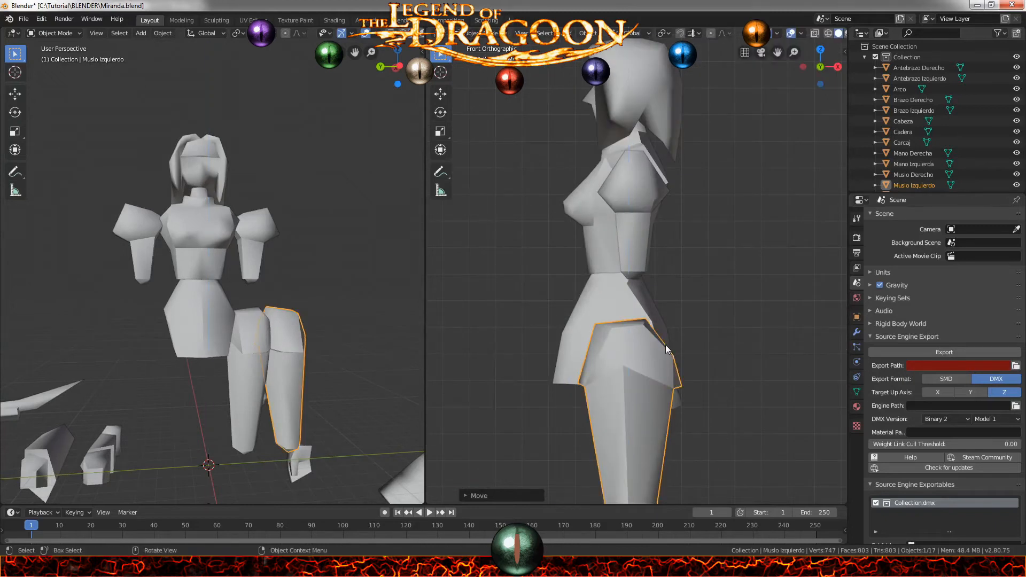
pyautogui.press('ctrl+KP_3')
pyautogui.press('g')
pyautogui.press('y')
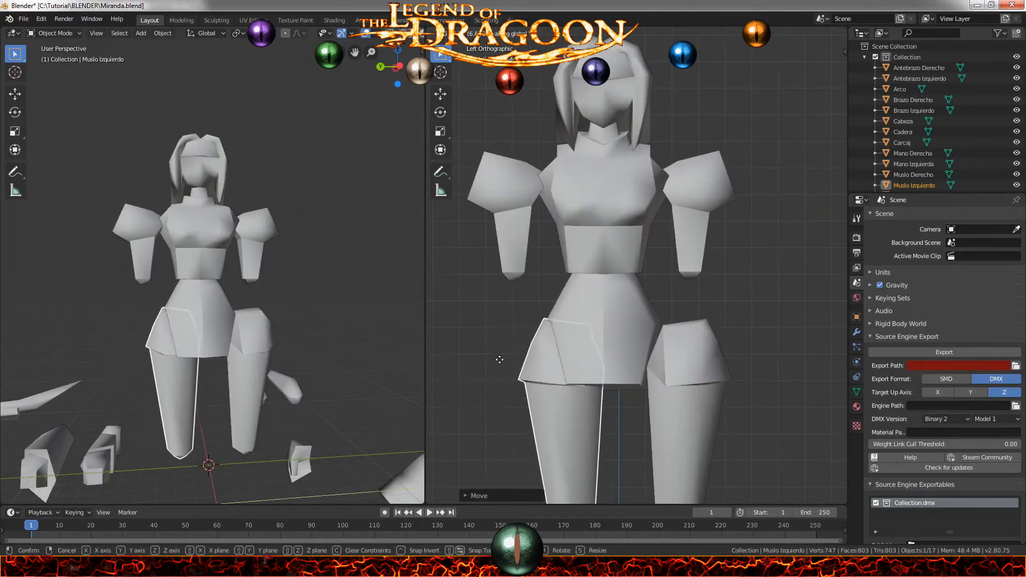
pyautogui.click(502, 358)
# Bring the Muslo Derecho object under the hip beside the other thigh
pyautogui.click(716, 402)
pyautogui.press('g')
pyautogui.click(609, 409)
pyautogui.moveTo(609, 409); pyautogui.dragTo(445, 405, button='middle')
pyautogui.moveTo(648, 274); pyautogui.dragTo(663, 326, button='middle')
# Select the Cadera object and rotate it 180° in the Top Orthographic view to reverse its facing
pyautogui.click(663, 326)
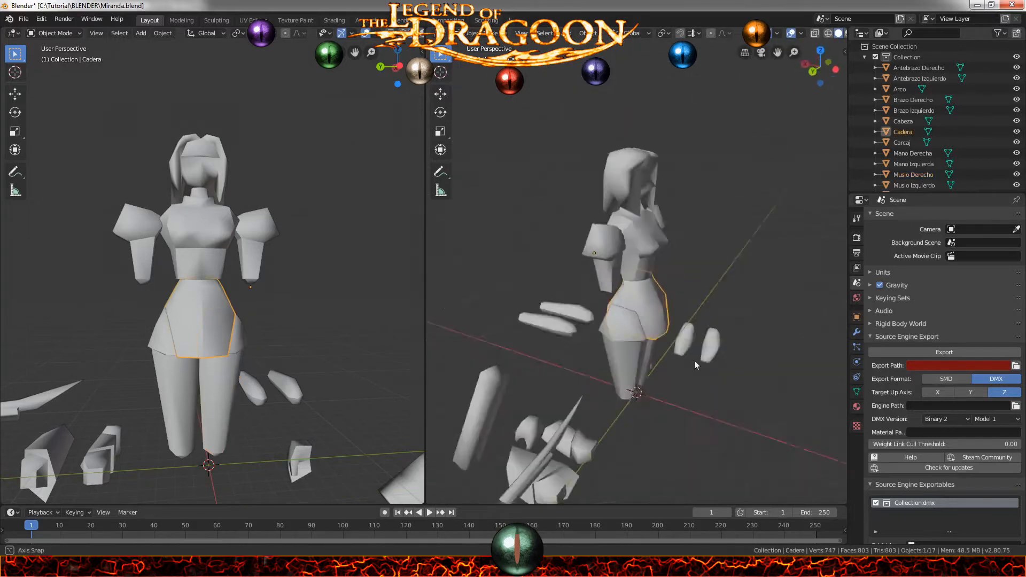
pyautogui.moveTo(694, 360); pyautogui.dragTo(713, 351, button='middle')
pyautogui.scroll(5, 712, 351)
pyautogui.scroll(-6, 711, 358)
pyautogui.press('KP_1')
pyautogui.press('KP_7')
pyautogui.scroll(5, 697, 416)
pyautogui.scroll(-5, 697, 416)
pyautogui.write('r')
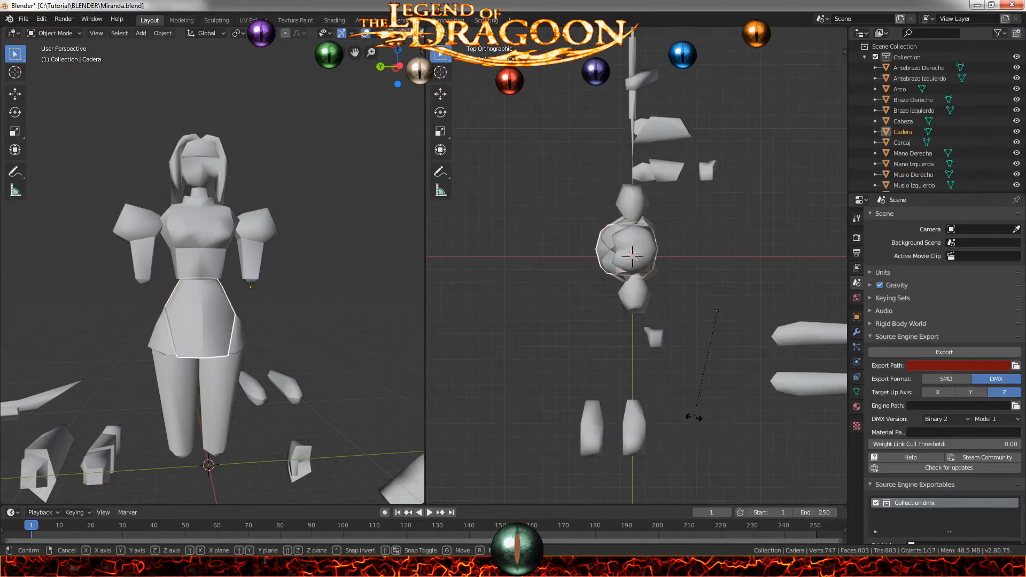
pyautogui.write('180')
pyautogui.press('Return')
# Realign the turned Cadera object with the torso by shifting it along X and Y
pyautogui.press('g')
pyautogui.press('x')
pyautogui.click(515, 413)
pyautogui.press('g')
pyautogui.press('y')
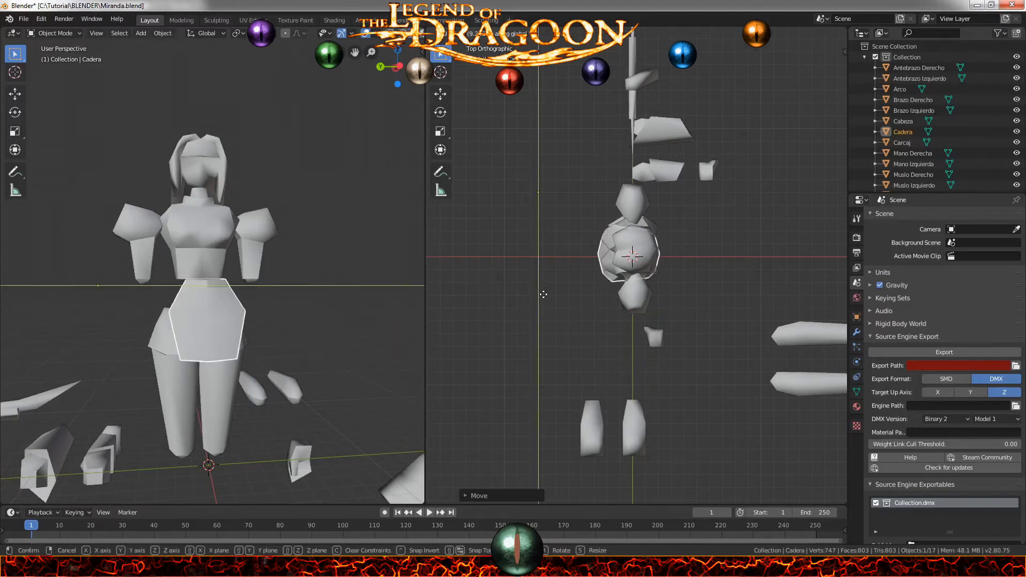
pyautogui.click(547, 289)
pyautogui.moveTo(230, 332); pyautogui.dragTo(151, 382, button='middle')
pyautogui.press('g')
pyautogui.press('x')
pyautogui.click(102, 343)
# Select both thigh objects together and shift them along X in the front view to fit inside the hip
pyautogui.click(214, 375)
pyautogui.press('KP_3')
pyautogui.press('KP_1')
pyautogui.moveTo(67, 391); pyautogui.dragTo(186, 377, button='middle')
pyautogui.keyDown('shift'); pyautogui.click(185, 378); pyautogui.keyUp('shift')
pyautogui.moveTo(639, 283); pyautogui.dragTo(717, 106, button='middle')
pyautogui.press('KP_1')
pyautogui.press('ctrl+KP_3')
pyautogui.press('KP_1')
pyautogui.scroll(3, 715, 107)
pyautogui.press('g')
pyautogui.press('x')
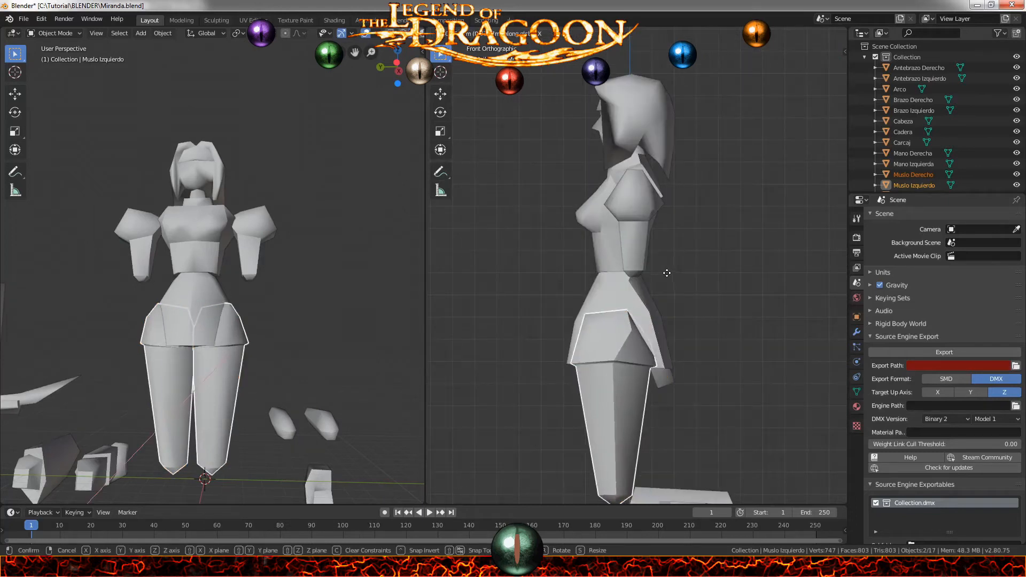
pyautogui.click(667, 273)
# Deselect the thighs and save the Miranda.blend file
pyautogui.moveTo(264, 322); pyautogui.dragTo(269, 332, button='middle')
pyautogui.click(273, 331)
pyautogui.scroll(-2, 272, 331)
pyautogui.click(24, 19)
pyautogui.click(40, 91)
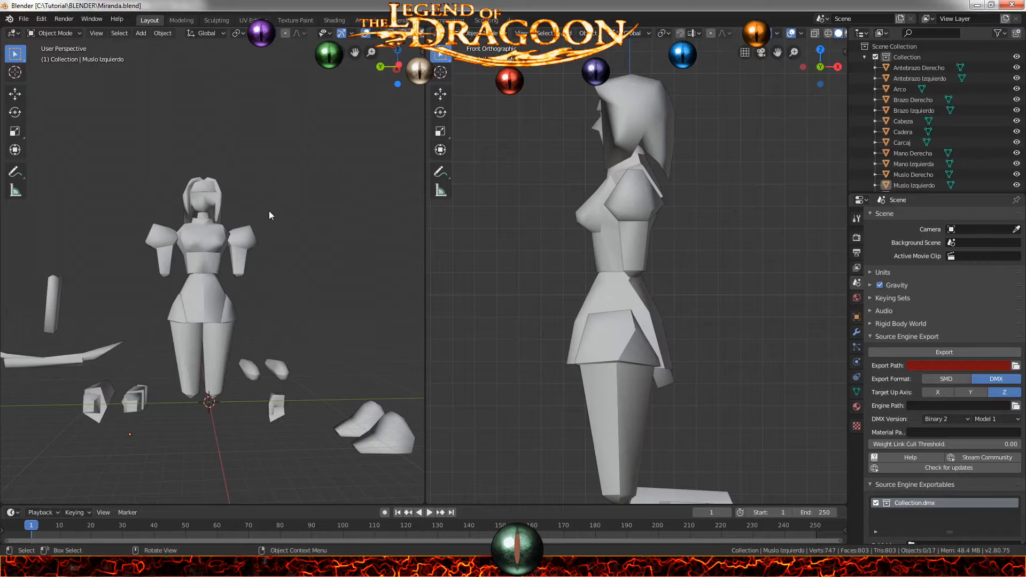
# Rotate the Pantorrilla Derecha object 90° upright in the front view and raise it along Z to just below the thighs
pyautogui.scroll(-6, 695, 320)
pyautogui.click(747, 349)
pyautogui.write('r')
pyautogui.write('90')
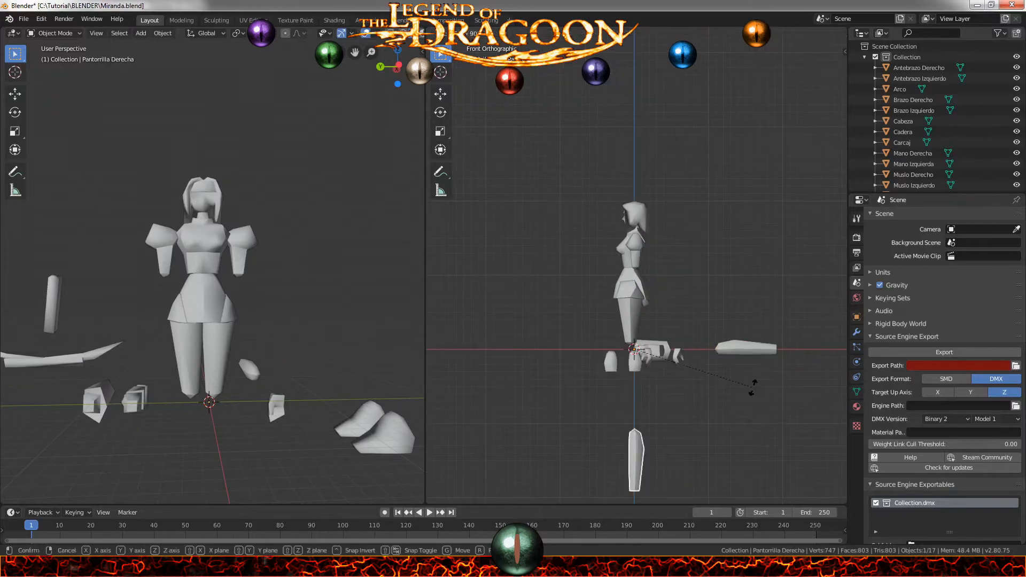
pyautogui.press('Return')
pyautogui.press('g')
pyautogui.press('z')
pyautogui.click(727, 309)
pyautogui.press('g')
pyautogui.press('z')
pyautogui.click(703, 318)
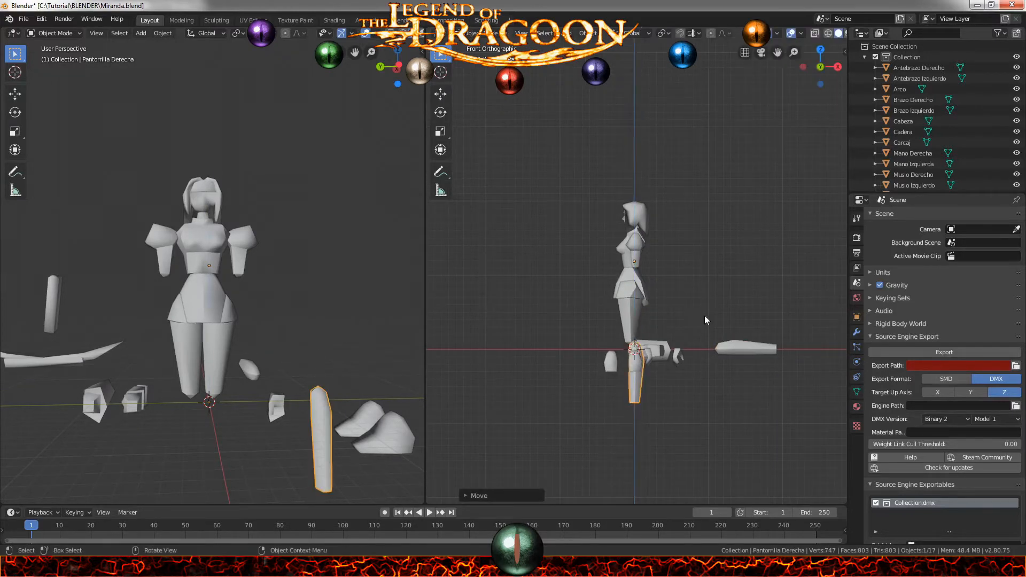
# Shift the Pantorrilla Derecha object along Y in the side view to sit beneath its thigh
pyautogui.press('ctrl+KP_3')
pyautogui.press('g')
pyautogui.press('y')
pyautogui.click(633, 322)
pyautogui.scroll(5, 670, 372)
pyautogui.scroll(-1, 674, 378)
pyautogui.moveTo(262, 363); pyautogui.dragTo(144, 366, button='middle')
# Align Pantorrilla Derecha with the thigh along X in the front view and fine-tune its position in the side view
pyautogui.press('KP_3')
pyautogui.press('KP_1')
pyautogui.press('g')
pyautogui.press('x')
pyautogui.click(592, 456)
pyautogui.moveTo(240, 417); pyautogui.dragTo(386, 376, button='middle')
pyautogui.press('ctrl+KP_3')
pyautogui.scroll(3, 639, 382)
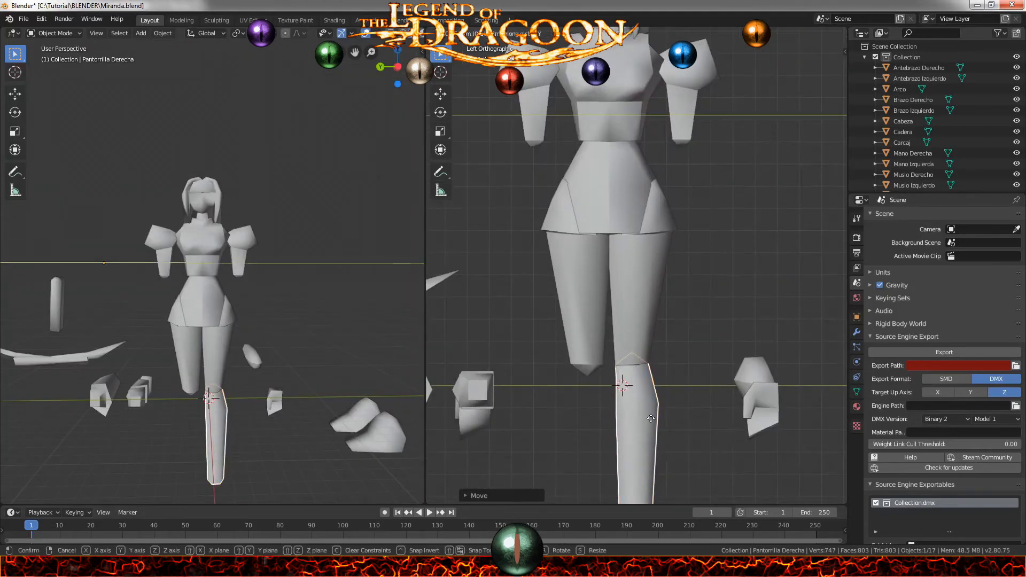
pyautogui.scroll(-2, 956, 95)
pyautogui.scroll(-3, 614, 386)
pyautogui.scroll(3, 612, 383)
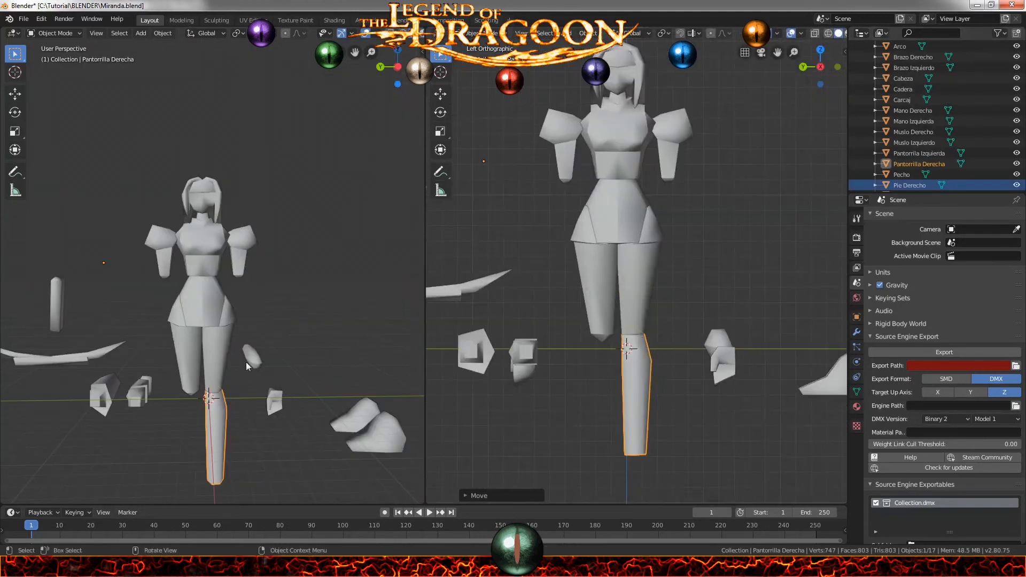
# Select the Pantorrilla Izquierda object and rotate it 90° upright in the front view
pyautogui.click(248, 360)
pyautogui.moveTo(246, 363); pyautogui.dragTo(182, 376, button='middle')
pyautogui.scroll(-6, 619, 352)
pyautogui.press('KP_1')
pyautogui.scroll(2, 620, 348)
pyautogui.write('r90')
pyautogui.press('Return')
# Raise Pantorrilla Izquierda along Z until its upper end meets the bottom of the thigh
pyautogui.press('g')
pyautogui.press('z')
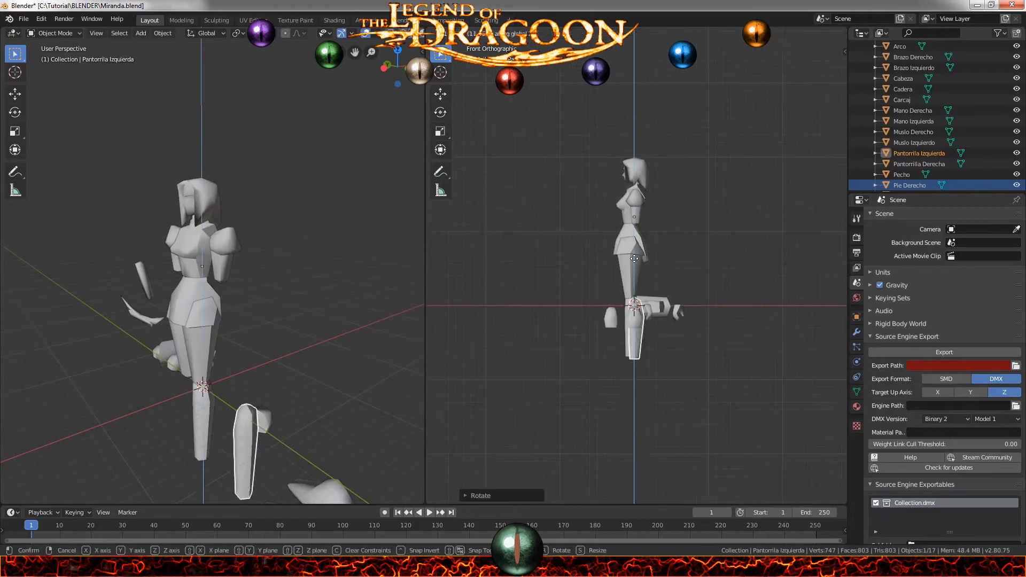
pyautogui.click(636, 266)
pyautogui.scroll(6, 637, 266)
pyautogui.keyDown('shift'); pyautogui.moveTo(631, 408); pyautogui.dragTo(650, 244, button='middle'); pyautogui.keyUp('shift')
pyautogui.press('g')
pyautogui.press('z')
pyautogui.click(654, 232)
# Shift Pantorrilla Izquierda along X and Y to line it up beneath the remaining thigh
pyautogui.press('g')
pyautogui.press('x')
pyautogui.click(644, 241)
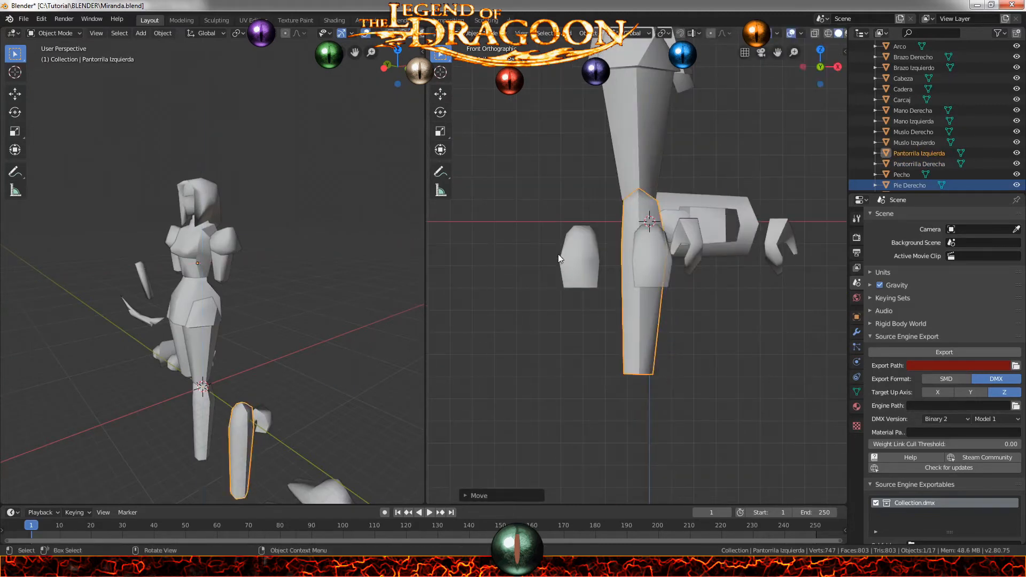
pyautogui.press('ctrl+KP_3')
pyautogui.press('g')
pyautogui.press('y')
pyautogui.click(800, 246)
# Save the Miranda.blend file
pyautogui.scroll(-5, 765, 287)
pyautogui.click(24, 18)
pyautogui.click(41, 91)
# Select the Pie Derecho object and rotate it 90° about Z in the top view
pyautogui.moveTo(200, 252); pyautogui.dragTo(262, 229, button='middle')
pyautogui.click(314, 376)
pyautogui.moveTo(342, 304); pyautogui.dragTo(278, 342, button='middle')
pyautogui.press('KP_7')
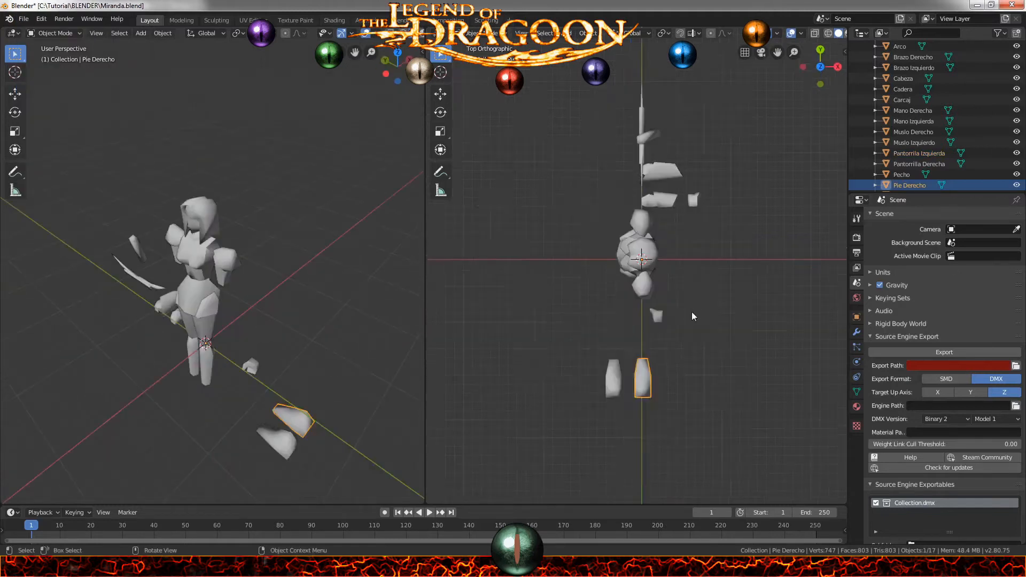
pyautogui.scroll(3, 692, 312)
pyautogui.press('r')
pyautogui.press('z')
pyautogui.press('9')
pyautogui.press('0')
pyautogui.press('Return')
# Move the Pie Derecho object over to the legs and fit it beneath the Pantorrilla Izquierda object
pyautogui.scroll(-4, 759, 300)
pyautogui.press('g')
pyautogui.press('x')
pyautogui.click(643, 296)
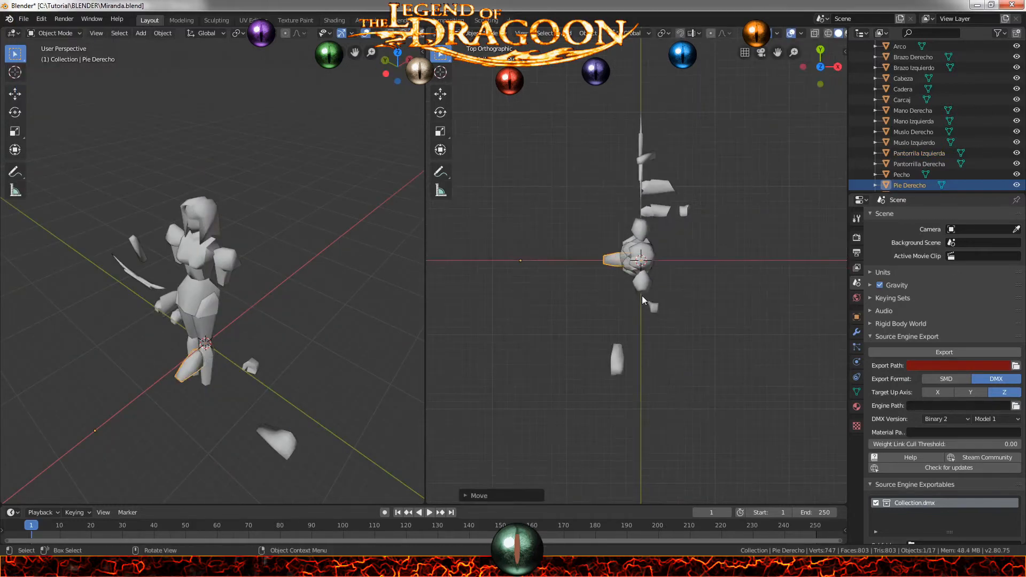
pyautogui.press('ctrl+KP_3')
pyautogui.scroll(5, 614, 347)
pyautogui.press('g')
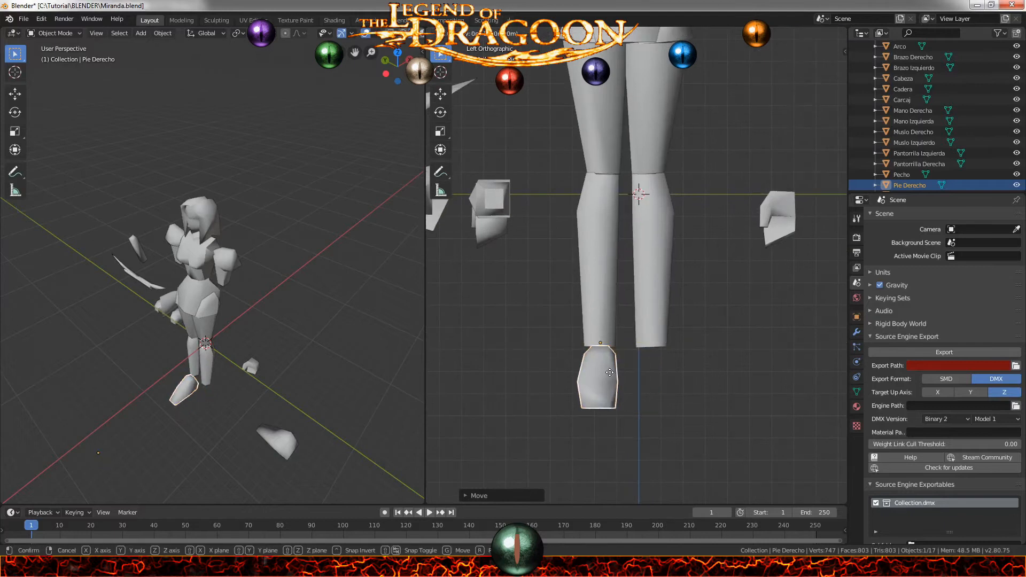
pyautogui.click(609, 371)
# Move the Pie Izquierdo object along Z in the back view to the placed foot's height, and switch to the top view
pyautogui.press('ctrl+KP_1')
pyautogui.moveTo(235, 299); pyautogui.dragTo(292, 297, button='middle')
pyautogui.click(693, 230)
pyautogui.press('g')
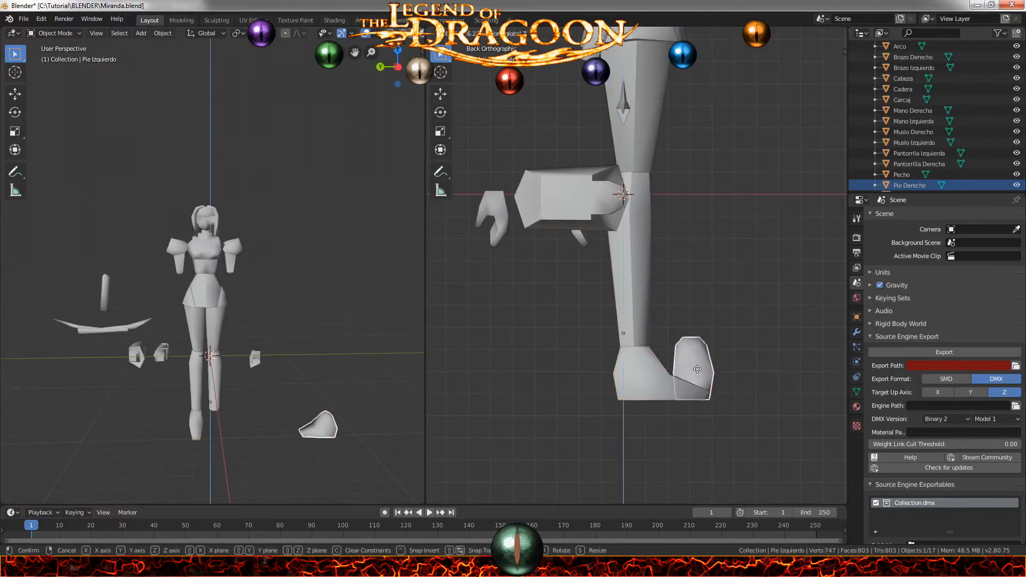
pyautogui.click(697, 369)
pyautogui.press('KP_7')
pyautogui.scroll(-4, 694, 353)
pyautogui.press('r')
pyautogui.press('9')
pyautogui.press('0')
pyautogui.press('Escape')
# Rotate Pie Izquierdo by -90° in the top view and shift it along X and Y beneath the calf without a foot
pyautogui.press('r')
pyautogui.press('-')
pyautogui.press('9')
pyautogui.press('0')
pyautogui.press('Return')
pyautogui.press('g')
pyautogui.press('x')
pyautogui.click(540, 330)
pyautogui.press('g')
pyautogui.press('y')
pyautogui.click(538, 303)
# Fine-tune Pie Izquierdo along X in the front view to align it with its calf
pyautogui.press('KP_1')
pyautogui.scroll(7, 540, 307)
pyautogui.press('g')
pyautogui.press('x')
pyautogui.click(551, 327)
pyautogui.moveTo(188, 351); pyautogui.dragTo(245, 329, button='middle')
pyautogui.press('ctrl+KP_3')
pyautogui.scroll(1, 642, 357)
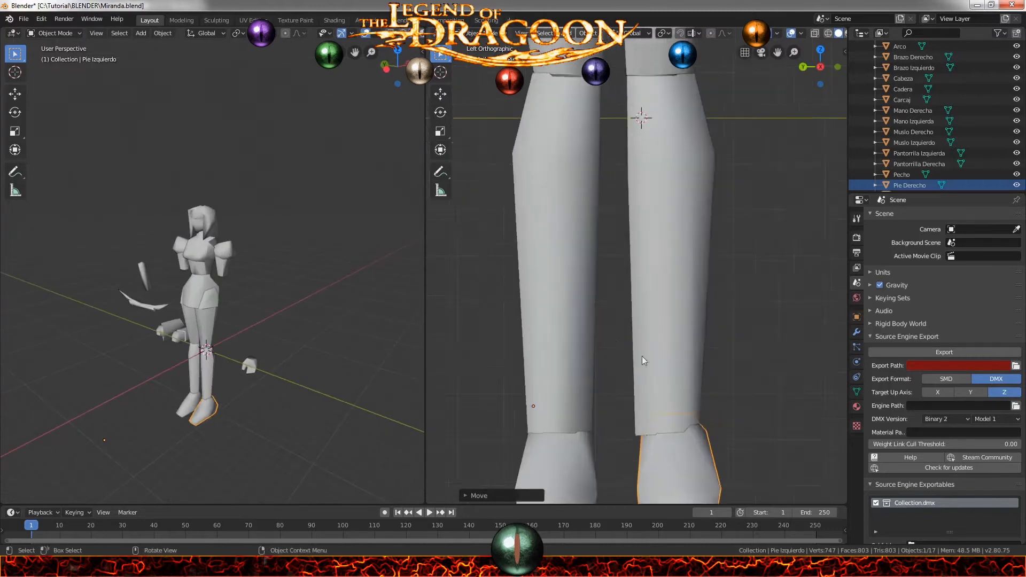
# Select the Brazo Izquierdo object and rotate it upright in the back view
pyautogui.scroll(-5, 642, 356)
pyautogui.moveTo(604, 269); pyautogui.dragTo(569, 276, button='middle')
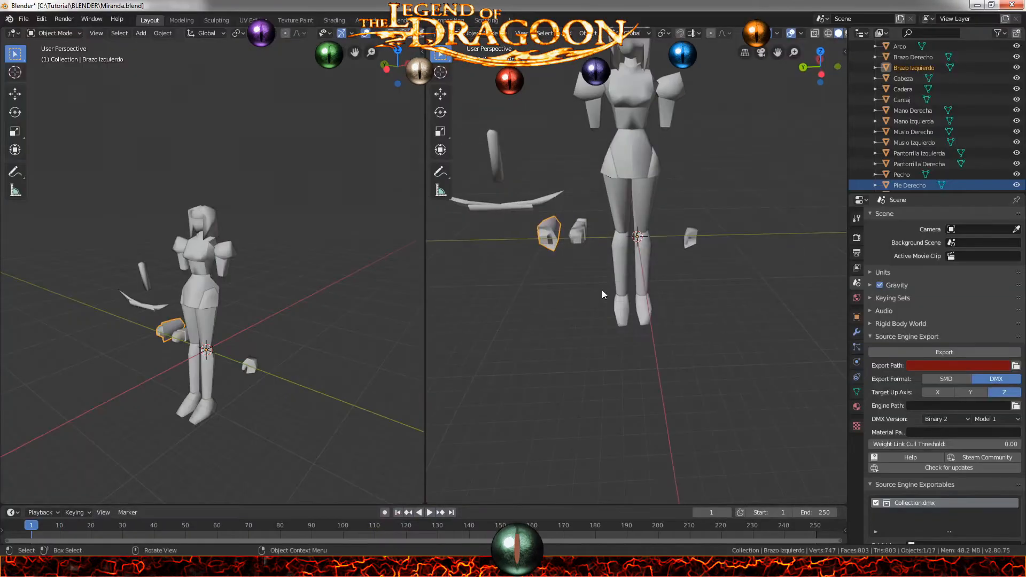
pyautogui.press('KP_1')
pyautogui.scroll(4, 604, 291)
pyautogui.scroll(-2, 608, 290)
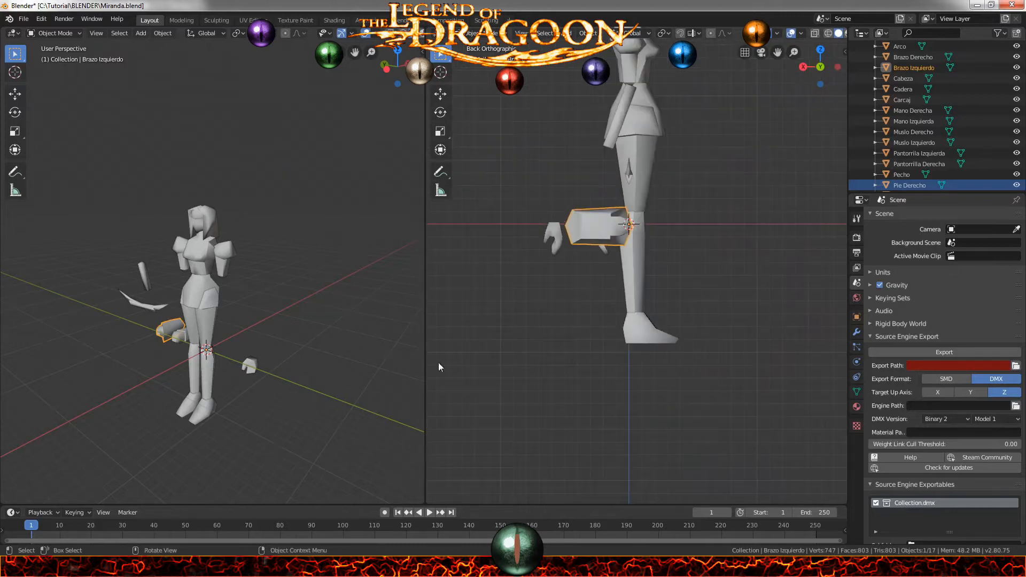
pyautogui.press('r')
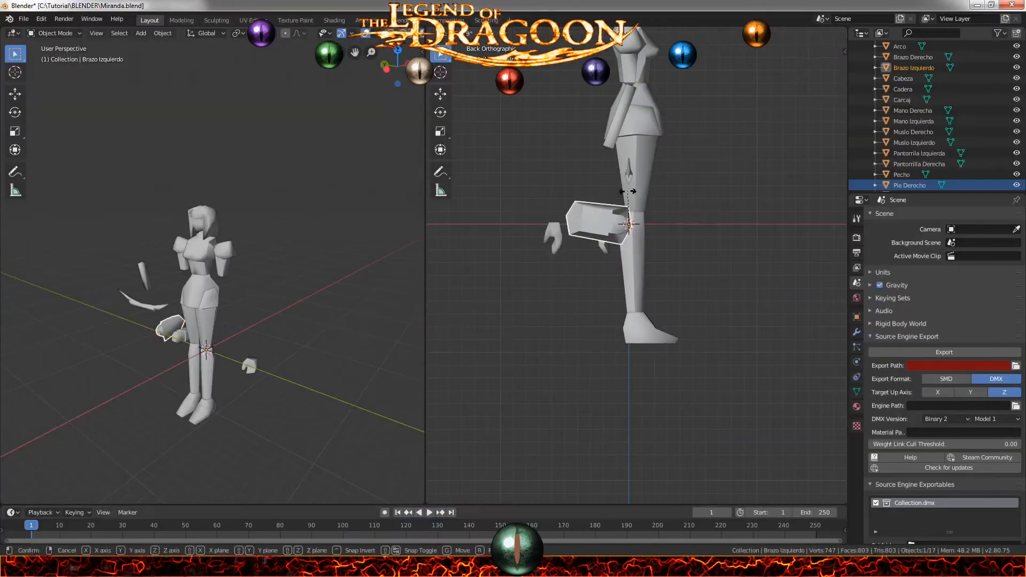
pyautogui.click(629, 196)
# Raise Brazo Izquierdo along Z to elbow height and shift it along Y towards its upper arm
pyautogui.press('g')
pyautogui.press('z')
pyautogui.click(680, 92)
pyautogui.press('ctrl+KP_3')
pyautogui.press('g')
pyautogui.press('y')
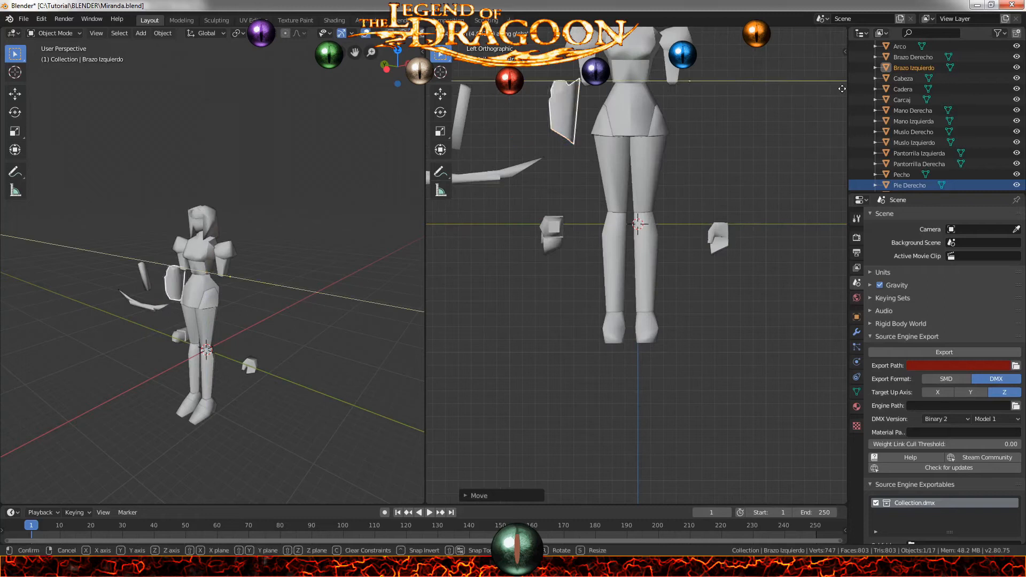
pyautogui.click(536, 90)
# Fine-tune Brazo Izquierdo's height along Z so it meets the lower end of the upper arm
pyautogui.press('KP_1')
pyautogui.scroll(1, 536, 101)
pyautogui.keyDown('shift'); pyautogui.moveTo(534, 112); pyautogui.dragTo(485, 284, button='middle'); pyautogui.keyUp('shift')
pyautogui.scroll(3, 484, 283)
pyautogui.moveTo(235, 294); pyautogui.dragTo(268, 281, button='middle')
pyautogui.scroll(8, 262, 282)
pyautogui.moveTo(107, 277); pyautogui.dragTo(198, 238, button='middle')
pyautogui.press('g')
pyautogui.press('z')
pyautogui.click(532, 224)
# Adjust Brazo Izquierdo along Y and X to line it up with the upper arm
pyautogui.press('g')
pyautogui.press('y')
pyautogui.click(532, 225)
pyautogui.press('g')
pyautogui.press('x')
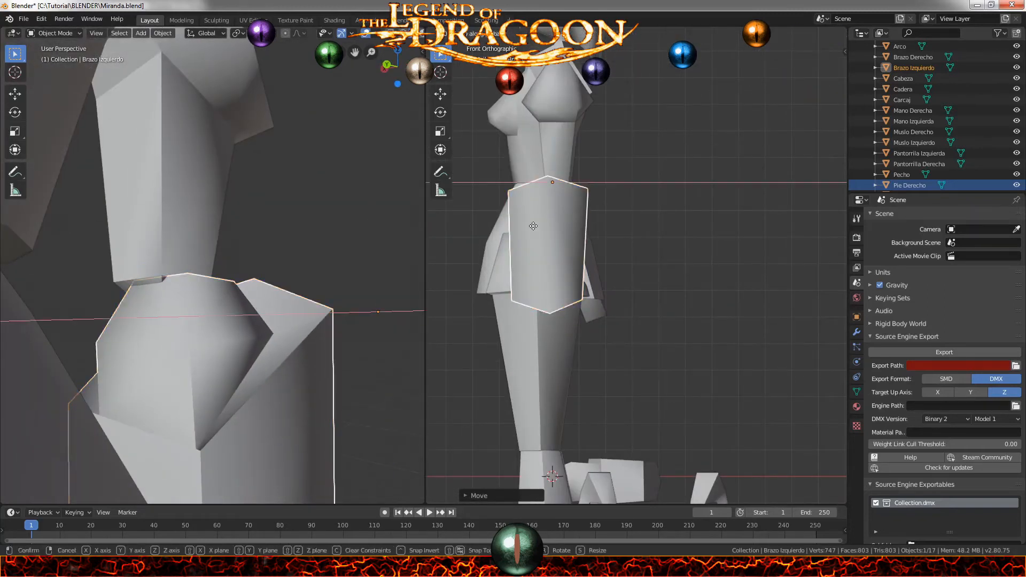
pyautogui.click(537, 225)
# Fine-tune Brazo Izquierdo along Y in the side view so its edge matches the upper arm
pyautogui.press('KP_3')
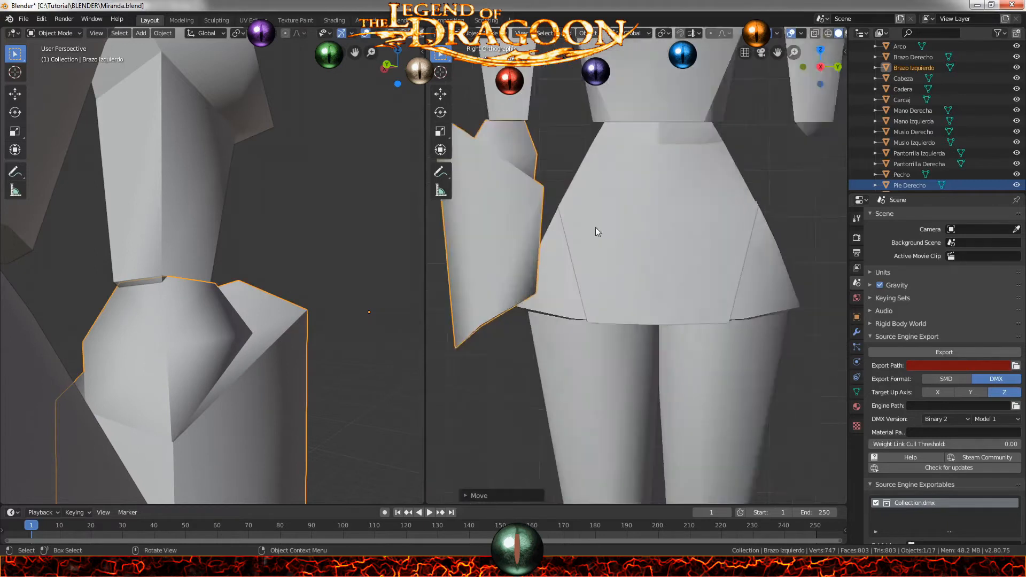
pyautogui.keyDown('shift'); pyautogui.moveTo(495, 144); pyautogui.dragTo(579, 257, button='middle'); pyautogui.keyUp('shift')
pyautogui.scroll(4, 579, 256)
pyautogui.press('g')
pyautogui.press('y')
pyautogui.click(579, 257)
pyautogui.press('ctrl+KP_3')
pyautogui.press('KP_3')
pyautogui.press('ctrl+KP_3')
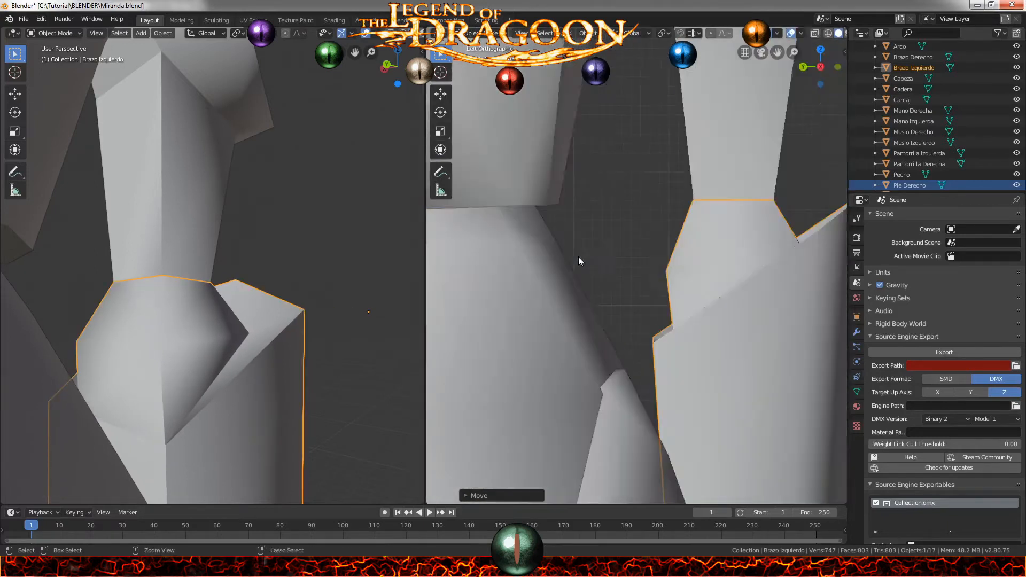
# Fine-tune Brazo Izquierdo along X in the front view to centre it under the upper arm
pyautogui.press('KP_3')
pyautogui.scroll(-8, 578, 256)
pyautogui.scroll(4, 566, 255)
pyautogui.press('KP_1')
pyautogui.press('g')
pyautogui.press('x')
pyautogui.click(567, 249)
pyautogui.moveTo(307, 286); pyautogui.dragTo(228, 317, button='middle')
# Select the Brazo Derecho object and rotate it by -90° to stand upright
pyautogui.scroll(-8, 227, 318)
pyautogui.scroll(-7, 599, 369)
pyautogui.click(636, 405)
pyautogui.scroll(1, 631, 399)
pyautogui.write('r90')
pyautogui.press('BackSpace')
pyautogui.press('BackSpace')
pyautogui.write('-90')
pyautogui.press('Return')
# Raise Brazo Derecho along Z to elbow height in the side view
pyautogui.press('ctrl+KP_3')
pyautogui.press('g')
pyautogui.press('z')
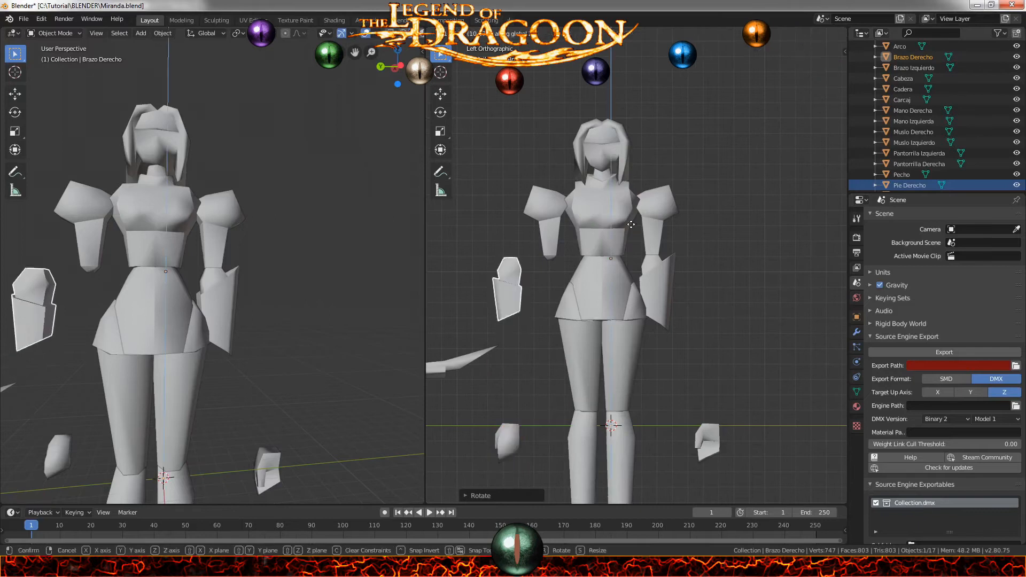
pyautogui.click(628, 226)
# Move Brazo Derecho along Y in the left orthographic view until its top edge aligns with the right upper arm
pyautogui.scroll(4, 473, 266)
pyautogui.press('g')
pyautogui.press('y')
pyautogui.click(678, 292)
pyautogui.scroll(7, 676, 292)
pyautogui.press('g')
pyautogui.press('y')
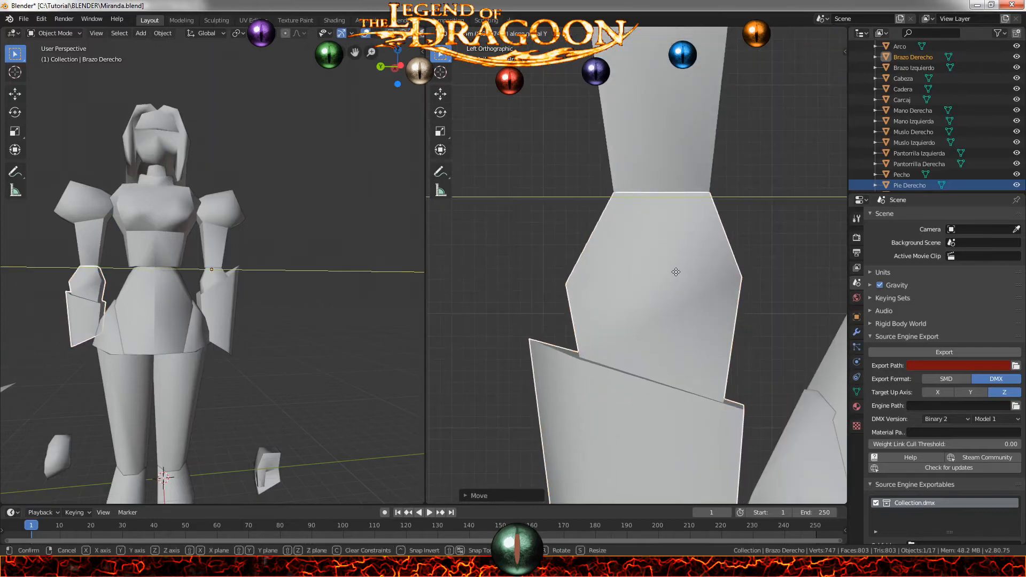
pyautogui.click(676, 273)
# Adjust Brazo Derecho along X in the back orthographic view to line it up beneath the right upper arm
pyautogui.moveTo(299, 289); pyautogui.dragTo(381, 294, button='middle')
pyautogui.press('ctrl+KP_1')
pyautogui.keyDown('shift'); pyautogui.moveTo(663, 281); pyautogui.dragTo(605, 261, button='middle'); pyautogui.keyUp('shift')
pyautogui.scroll(2, 607, 263)
pyautogui.press('g')
pyautogui.press('x')
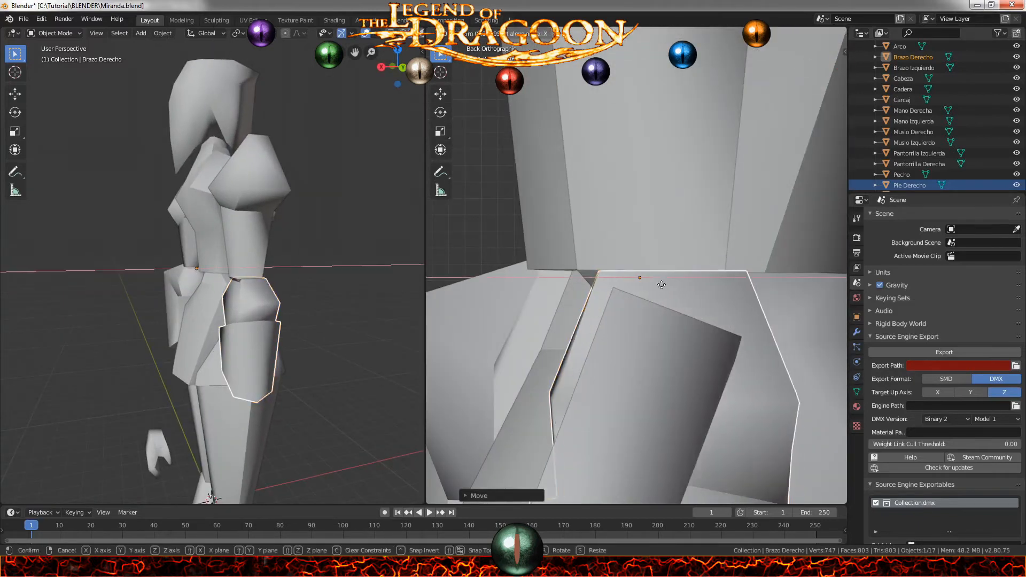
pyautogui.click(640, 283)
# Select the Mano Derecha object and rotate it 90° about Z in the top view
pyautogui.moveTo(363, 297); pyautogui.dragTo(201, 310, button='middle')
pyautogui.scroll(-7, 203, 311)
pyautogui.click(237, 331)
pyautogui.scroll(-14, 671, 328)
pyautogui.press('KP_7')
pyautogui.write('r')
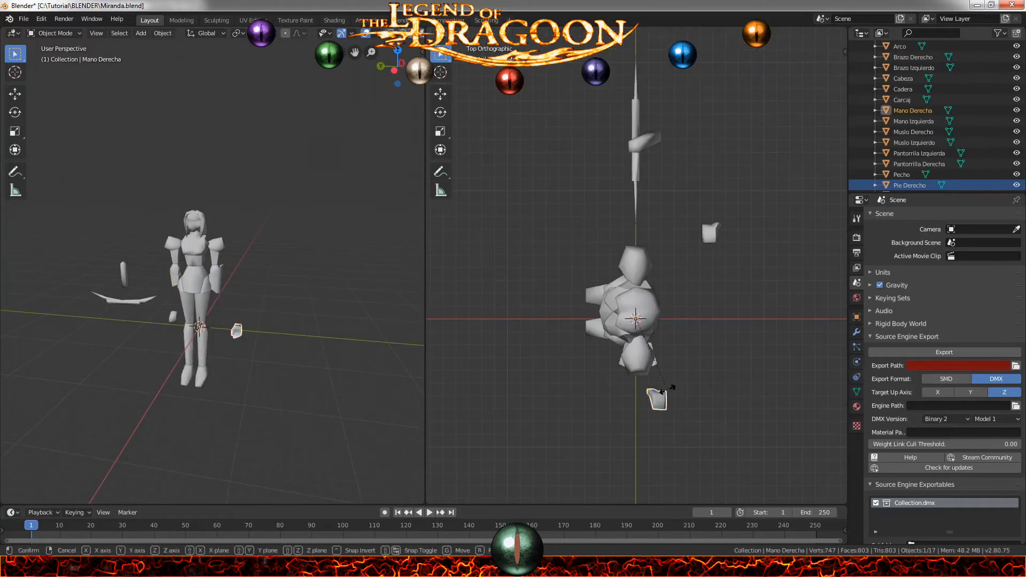
pyautogui.write('z90')
pyautogui.press('Return')
# Move Mano Derecha along X and Y in the top view to bring it under the right arm
pyautogui.press('g')
pyautogui.press('x')
pyautogui.click(589, 389)
pyautogui.press('g')
pyautogui.press('y')
pyautogui.click(595, 352)
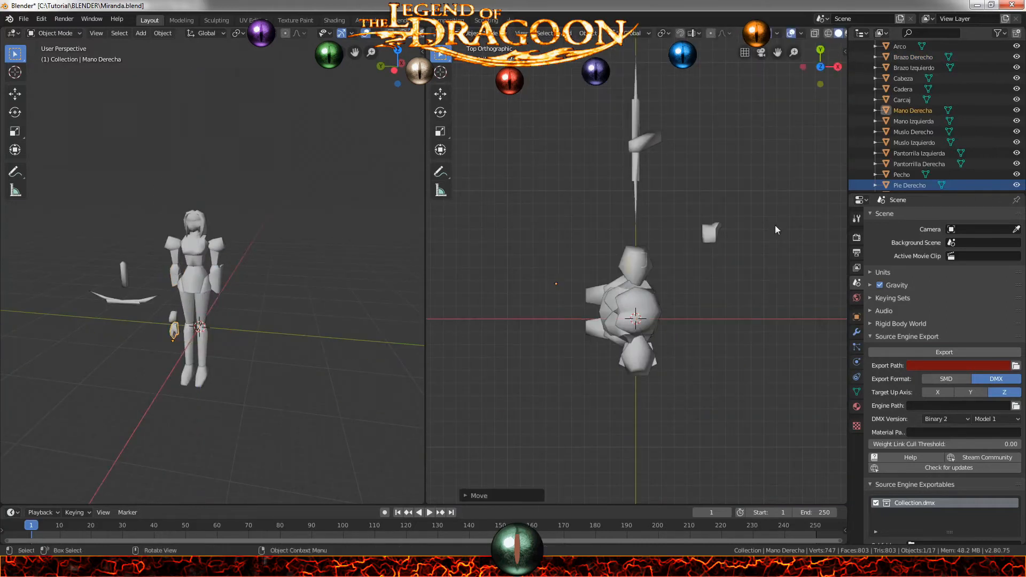
# Position Mano Derecha at the end of the right forearm in the right orthographic view
pyautogui.press('KP_3')
pyautogui.scroll(6, 286, 398)
pyautogui.press('g')
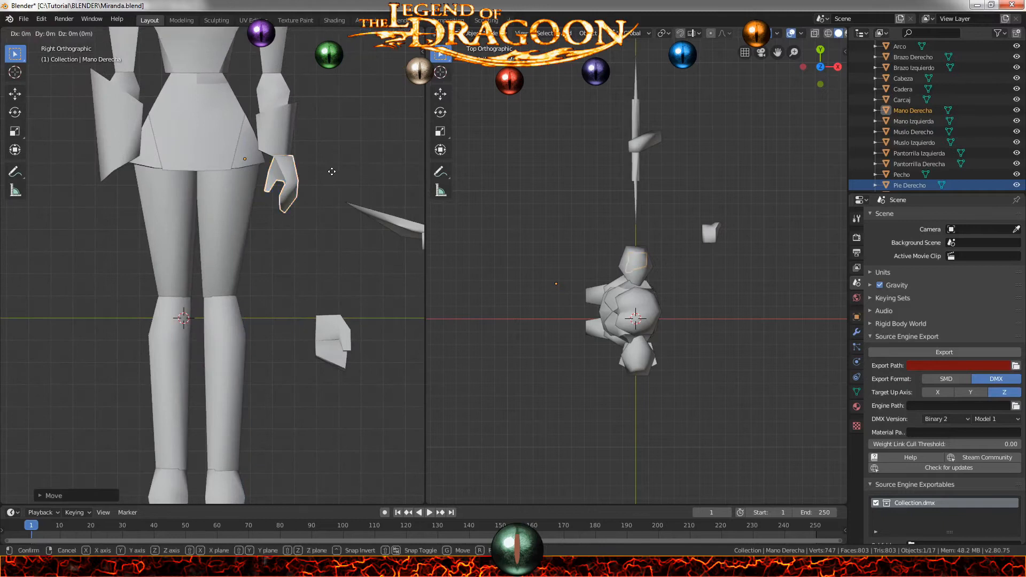
pyautogui.click(315, 174)
# Shift Mano Derecha in the back orthographic view, fine-tuning it along X to fit the forearm opening
pyautogui.press('ctrl+KP_1')
pyautogui.scroll(2, 283, 167)
pyautogui.scroll(-2, 284, 167)
pyautogui.moveTo(284, 167); pyautogui.dragTo(206, 185, button='middle')
pyautogui.press('ctrl+KP_1')
pyautogui.scroll(5, 666, 319)
pyautogui.scroll(2, 666, 320)
pyautogui.press('g')
pyautogui.click(694, 415)
pyautogui.press('g')
pyautogui.press('x')
pyautogui.click(697, 416)
# Raise Mano Derecha slightly along Z so the wrist tucks into the right forearm
pyautogui.moveTo(289, 355); pyautogui.dragTo(292, 326, button='middle')
pyautogui.press('g')
pyautogui.press('z')
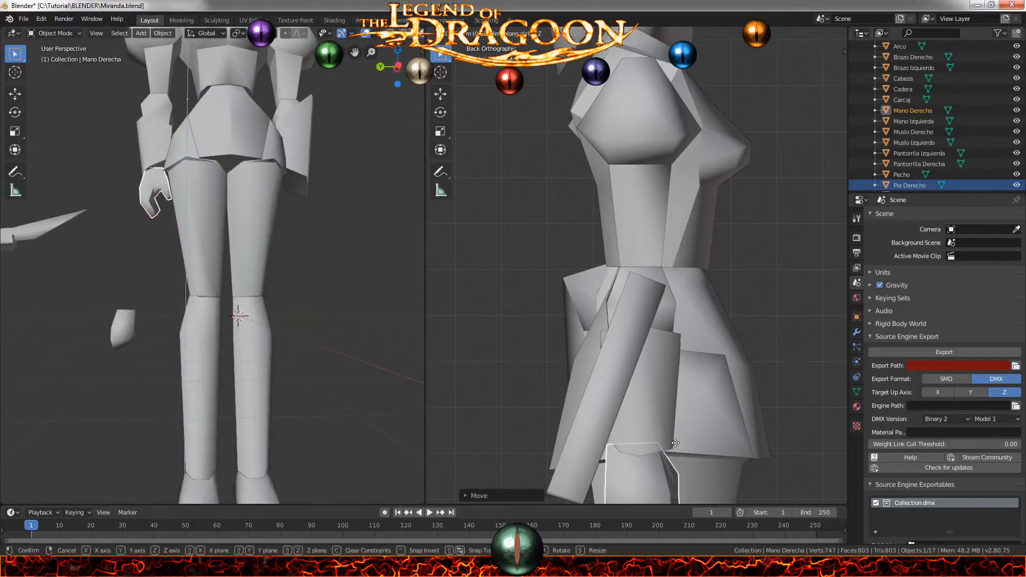
pyautogui.click(672, 435)
# Select the Mano Izquierda object and rotate it by -90° in the top view
pyautogui.moveTo(254, 254); pyautogui.dragTo(246, 284, button='middle')
pyautogui.scroll(-4, 247, 284)
pyautogui.click(144, 285)
pyautogui.press('KP_7')
pyautogui.scroll(-6, 581, 298)
pyautogui.write('r90')
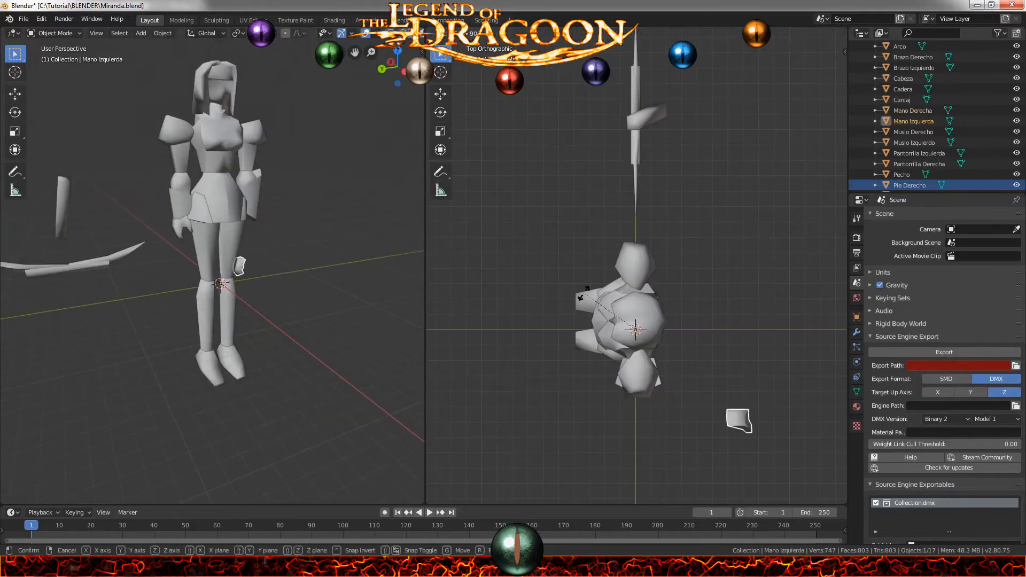
pyautogui.press('BackSpace')
pyautogui.press('BackSpace')
pyautogui.write('-90 gy')
# Move Mano Izquierda along Y and X in the top view to bring it near the left arm
pyautogui.click(577, 416)
pyautogui.press('g')
pyautogui.press('x')
pyautogui.click(673, 401)
# Raise Mano Izquierda along Z to the left forearm's end and align it along Y in the left orthographic view
pyautogui.press('KP_1')
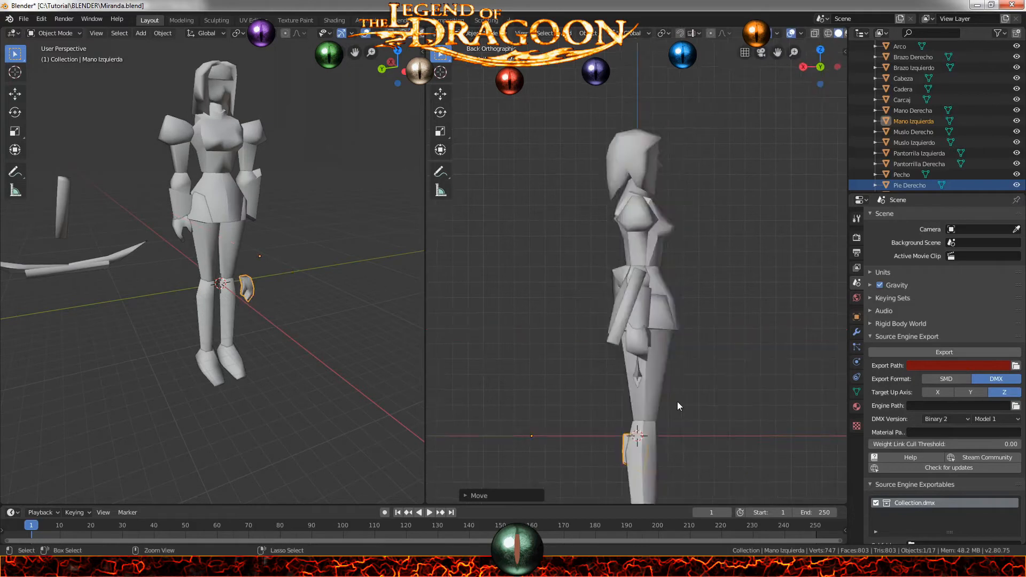
pyautogui.press('ctrl+KP_3')
pyautogui.press('g')
pyautogui.press('z')
pyautogui.click(698, 292)
pyautogui.press('g')
pyautogui.press('y')
pyautogui.click(697, 291)
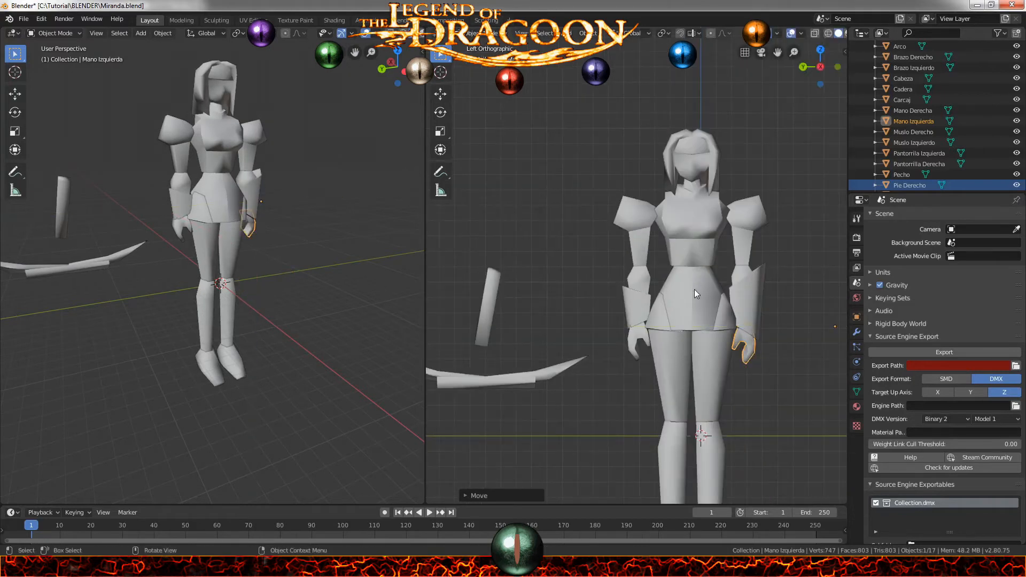
# Select the Arco object, rotate it 90° in the top view and move it along X to the character
pyautogui.press('KP_1')
pyautogui.scroll(4, 690, 292)
pyautogui.scroll(8, 374, 227)
pyautogui.moveTo(374, 222); pyautogui.dragTo(304, 217, button='middle')
pyautogui.scroll(-3, 303, 221)
pyautogui.scroll(-4, 303, 220)
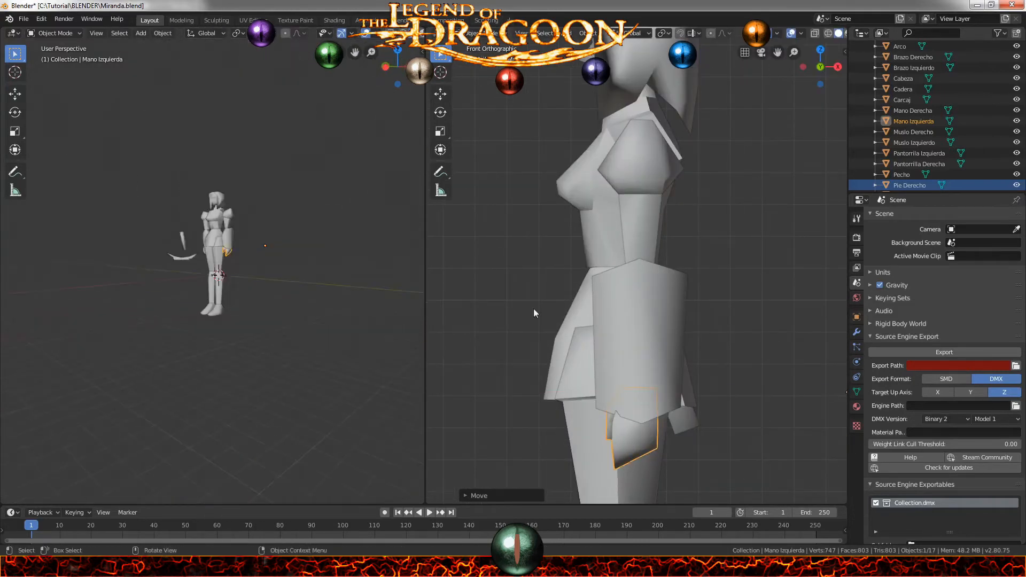
pyautogui.press('KP_7')
pyautogui.scroll(-5, 636, 214)
pyautogui.click(638, 196)
pyautogui.write('r90')
pyautogui.press('Return')
pyautogui.press('g')
pyautogui.press('x')
pyautogui.click(504, 192)
pyautogui.press('g')
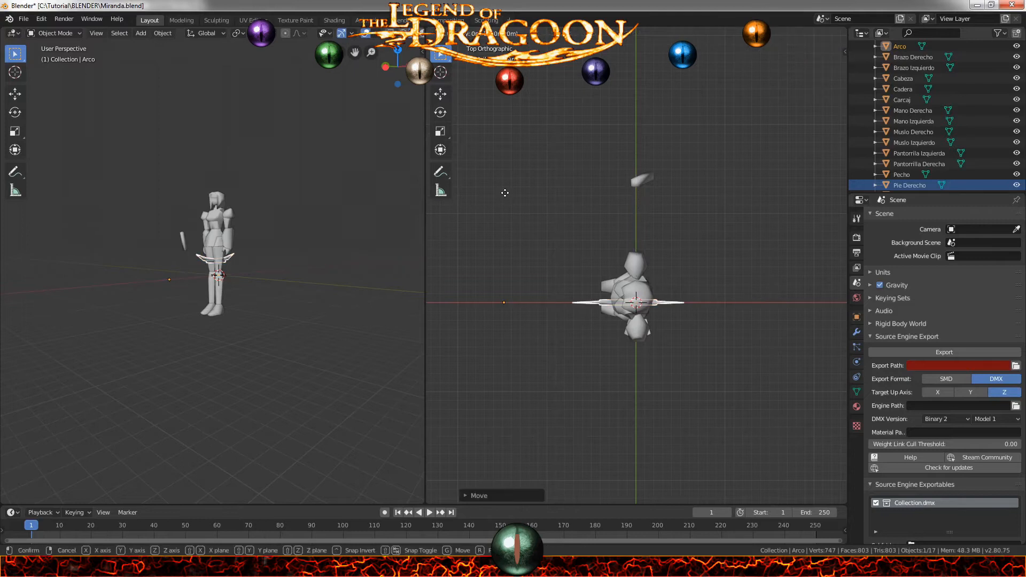
pyautogui.press('x')
pyautogui.click(513, 165)
pyautogui.hotkey('ctrl', 'z')
# Select the Carcaj object and move it to the character's left side in the top view
pyautogui.click(642, 182)
pyautogui.moveTo(642, 184); pyautogui.dragTo(640, 363)
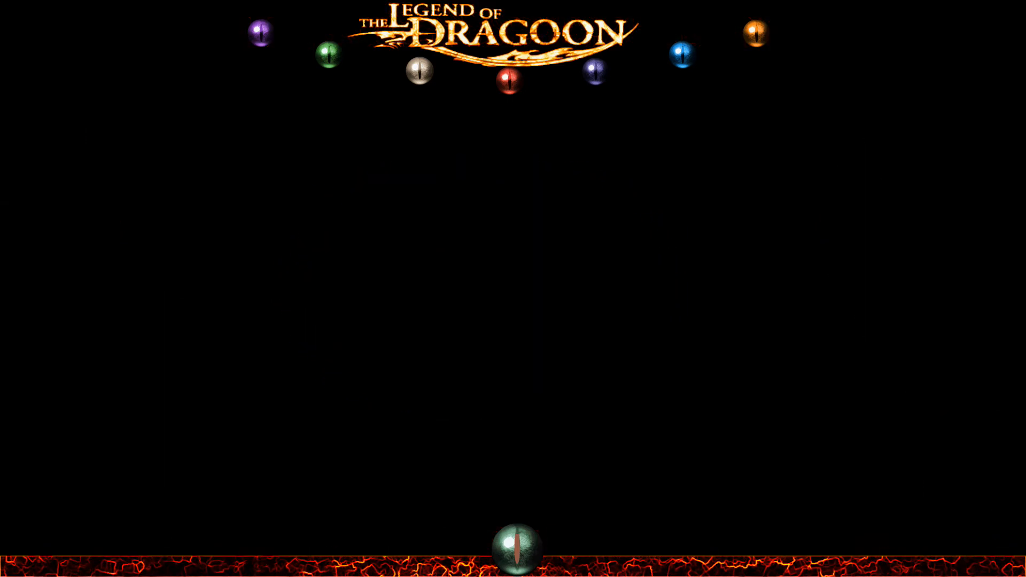
# Split the 3D viewport vertically and switch the new second area to the UV Editor
pyautogui.rightClick(349, 30)
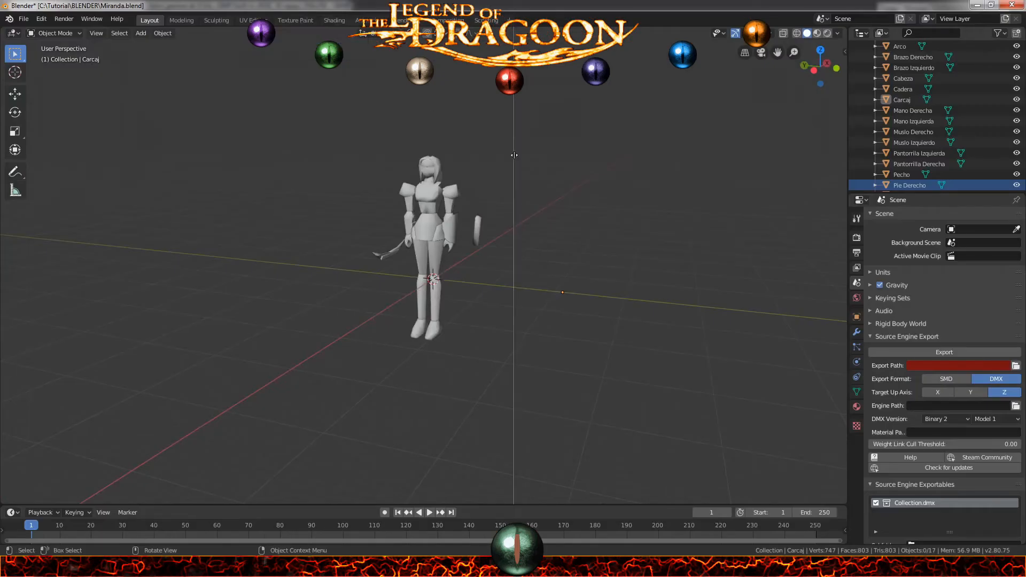
pyautogui.click(403, 170)
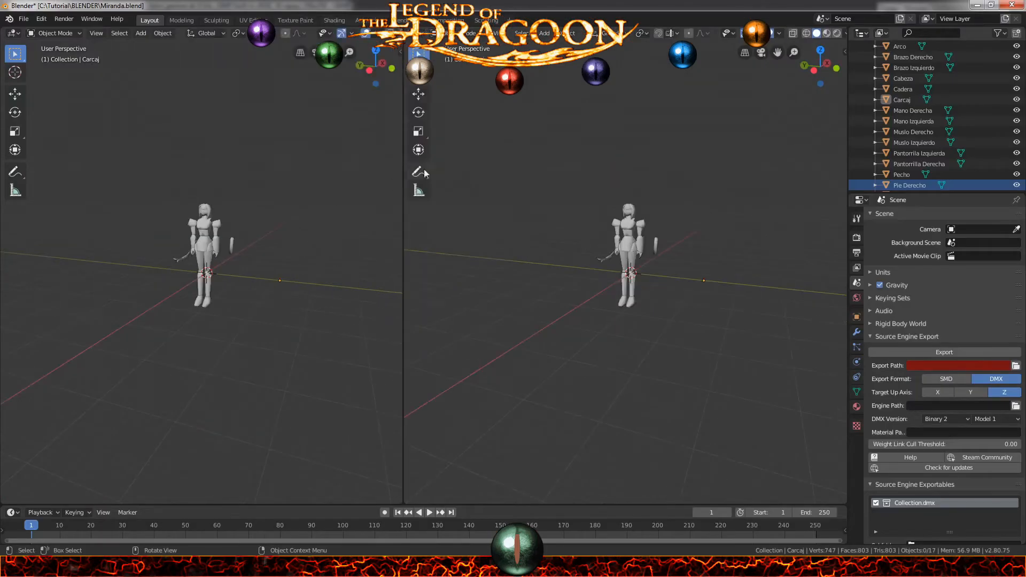
pyautogui.click(420, 33)
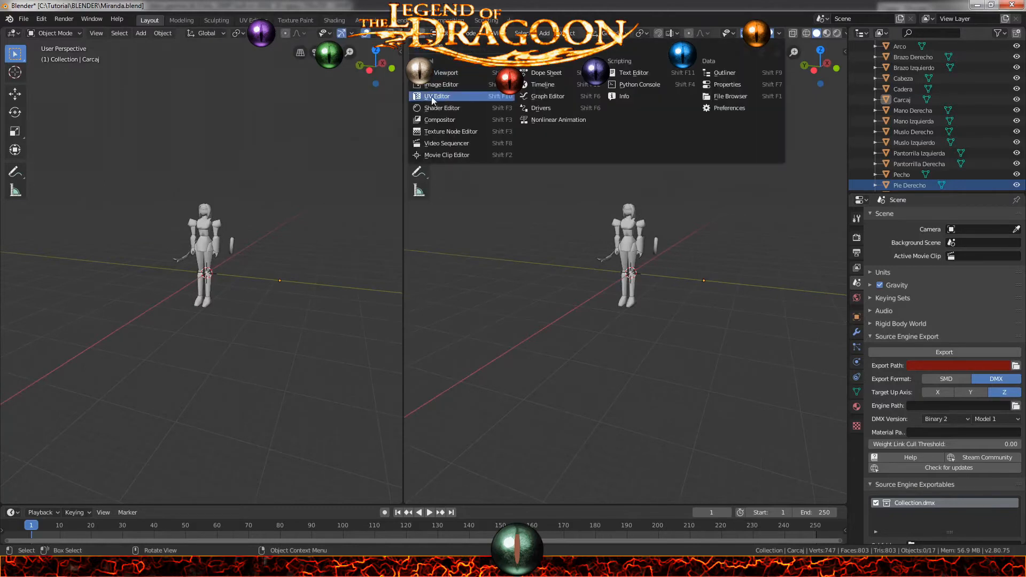
pyautogui.click(452, 97)
# Select all the character's objects, enter Edit Mode and select every face to show their UVs
pyautogui.moveTo(238, 235); pyautogui.dragTo(234, 236, button='middle')
pyautogui.scroll(6, 193, 232)
pyautogui.scroll(-2, 191, 232)
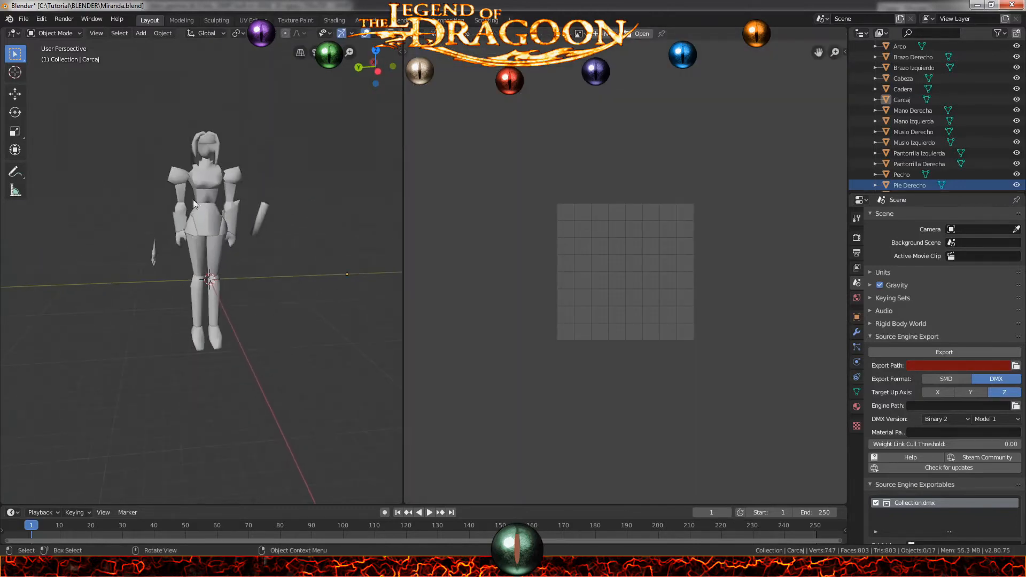
pyautogui.click(43, 23)
pyautogui.moveTo(33, 23)
pyautogui.click(120, 34)
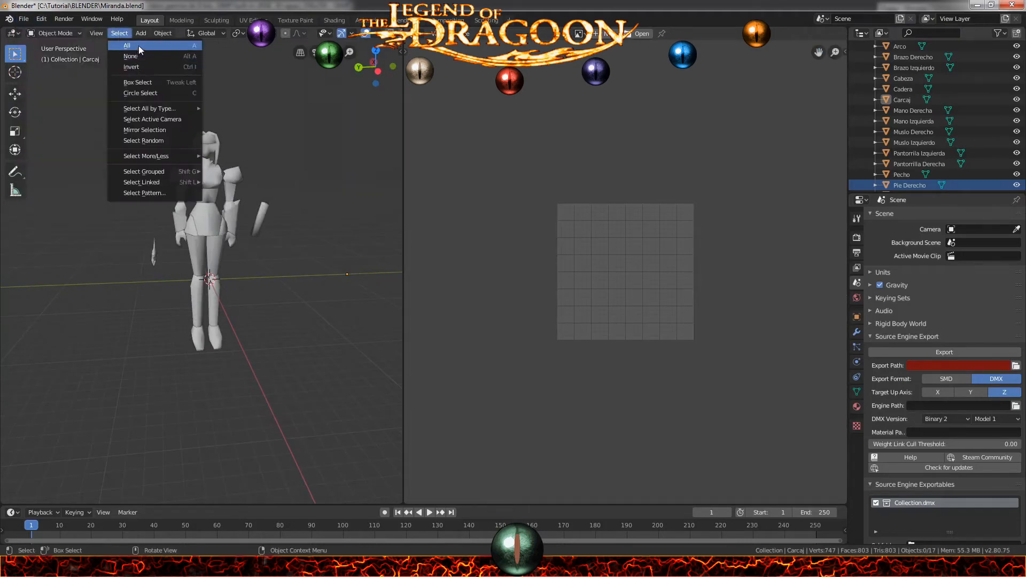
pyautogui.click(127, 46)
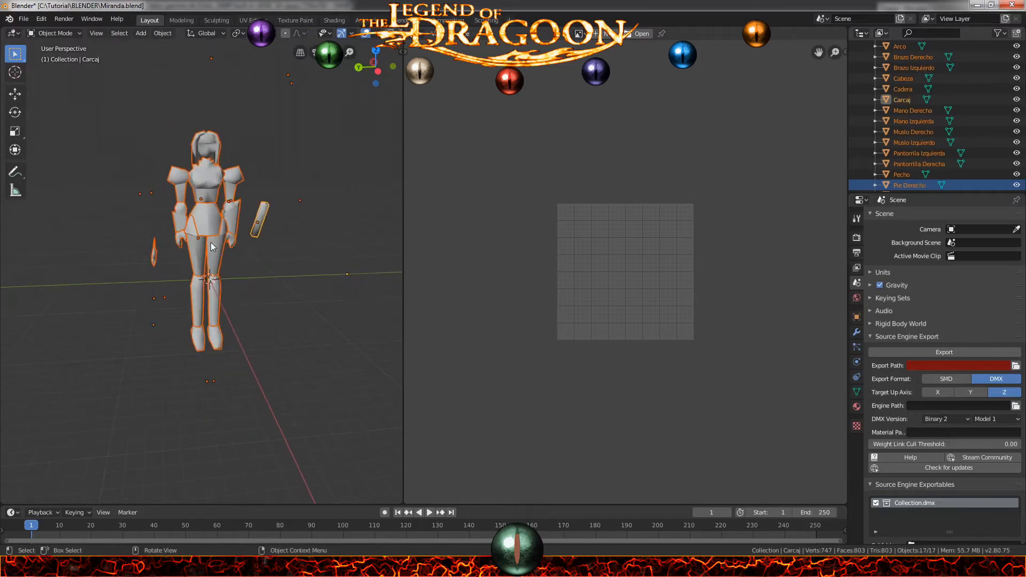
pyautogui.press('Tab')
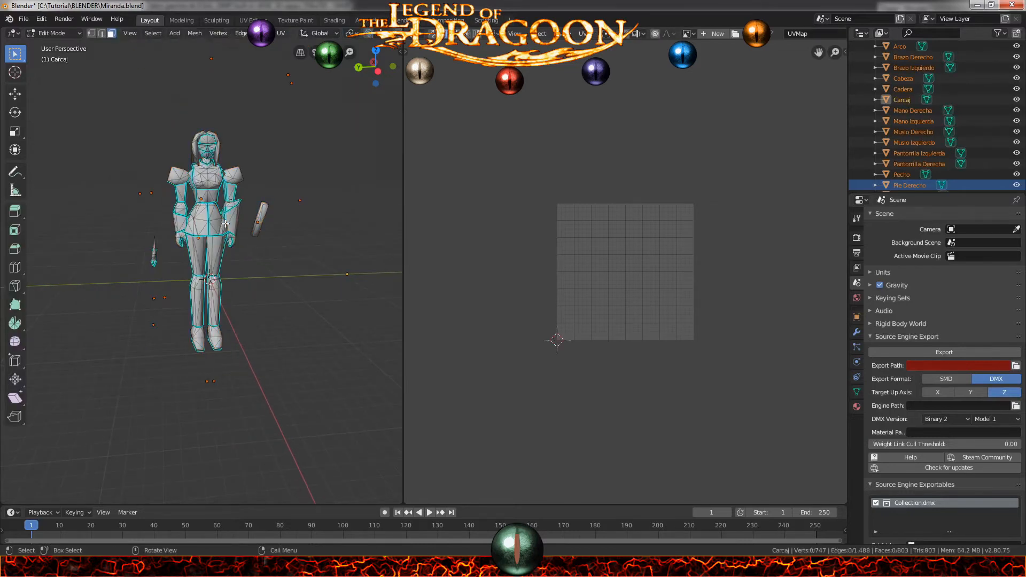
pyautogui.press('a')
pyautogui.scroll(4, 625, 285)
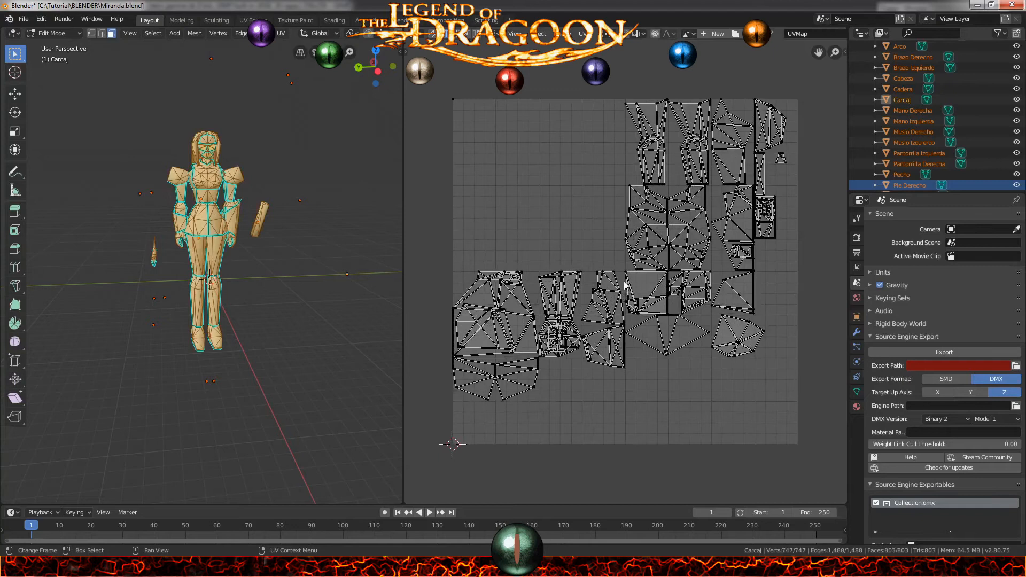
# Open the image Miranda Normal.png in the UV Editor behind the UV layout
pyautogui.click(735, 33)
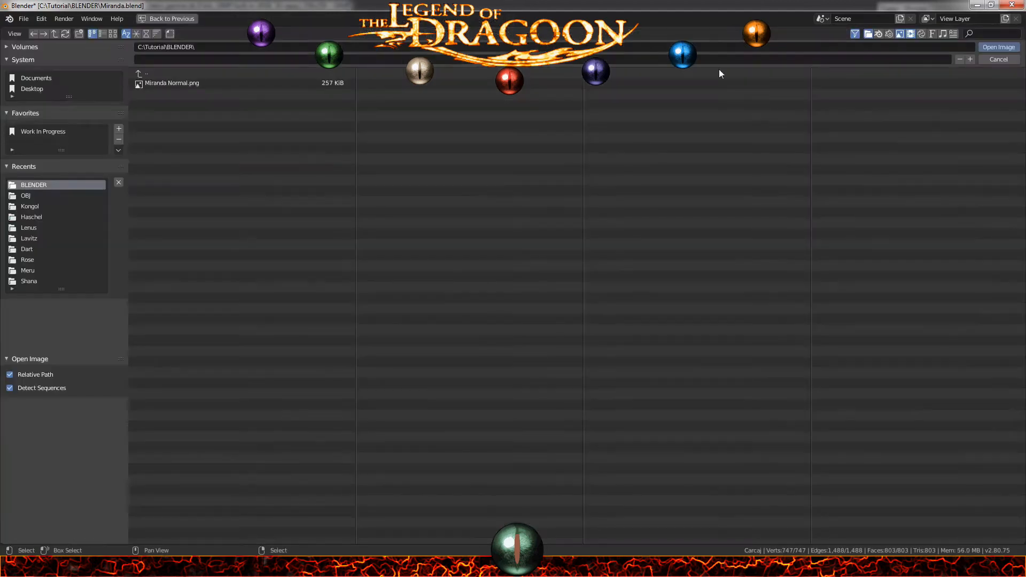
pyautogui.doubleClick(154, 83)
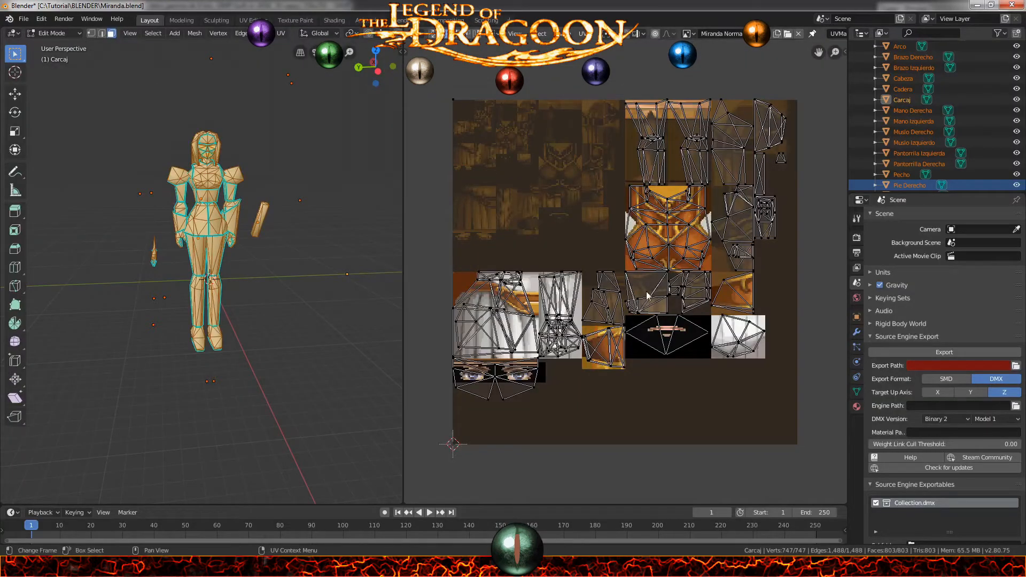
pyautogui.scroll(-1, 647, 296)
pyautogui.scroll(2, 621, 306)
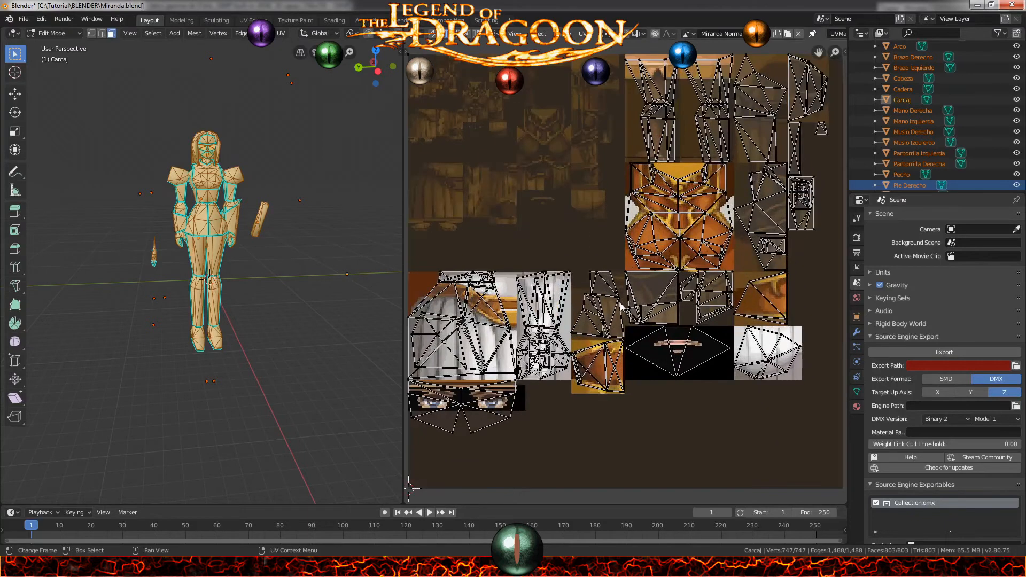
pyautogui.scroll(-2, 621, 305)
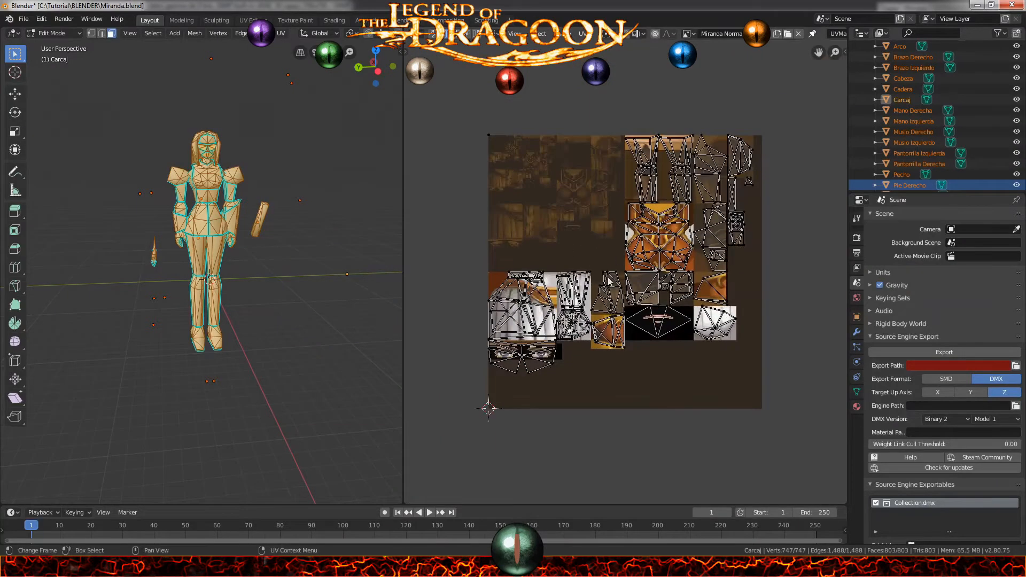
# Deselect and reselect all faces to examine the texture with and without the UV layout
pyautogui.hotkey('alt', 'a')
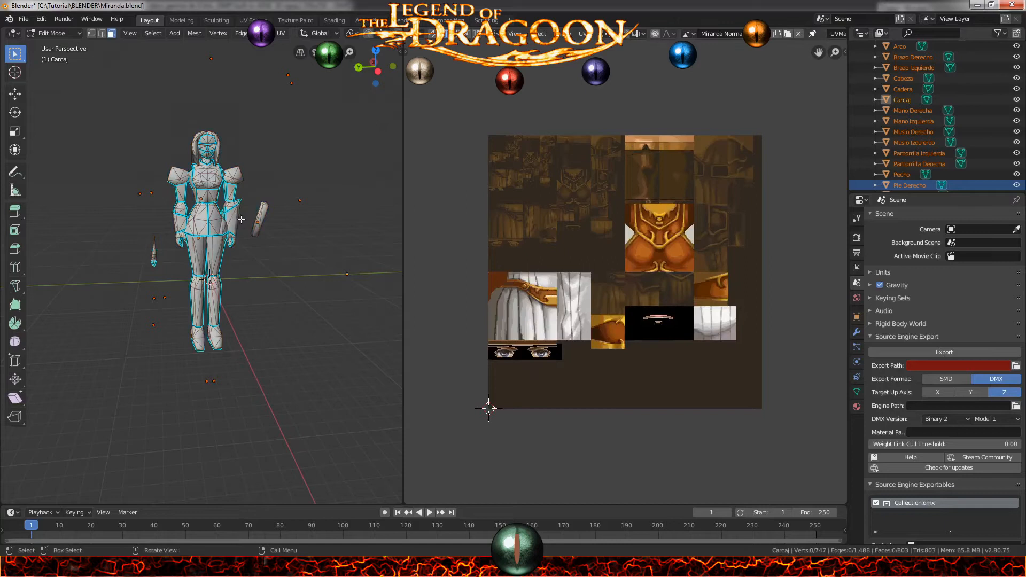
pyautogui.press('a')
pyautogui.moveTo(272, 246)
pyautogui.mouseDown(button='middle')
pyautogui.moveTo(252, 250)
pyautogui.moveTo(277, 249)
pyautogui.mouseUp(button='middle')
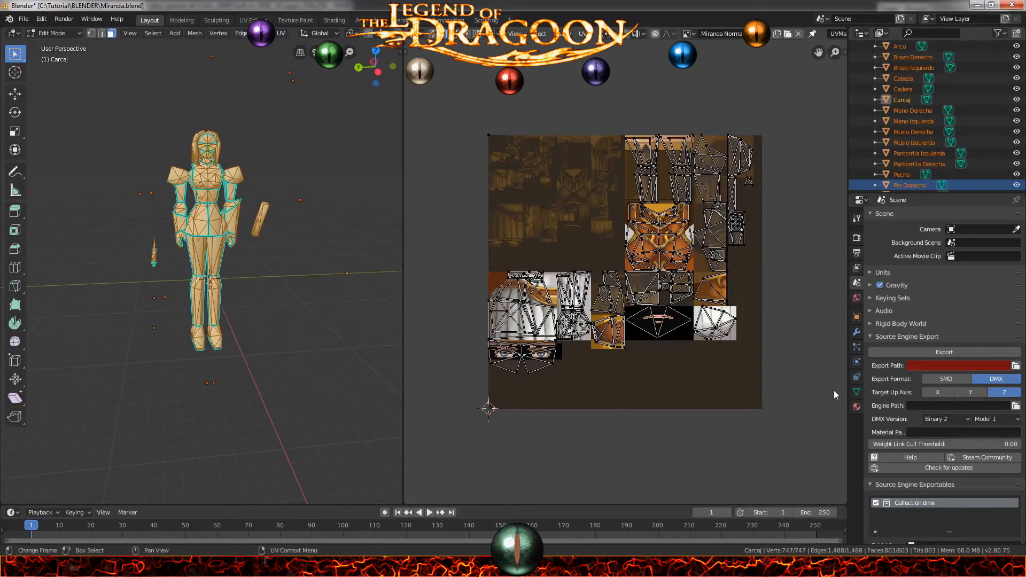
# Split the UV Editor horizontally and switch the lower area to the Shader Editor
pyautogui.click(402, 241)
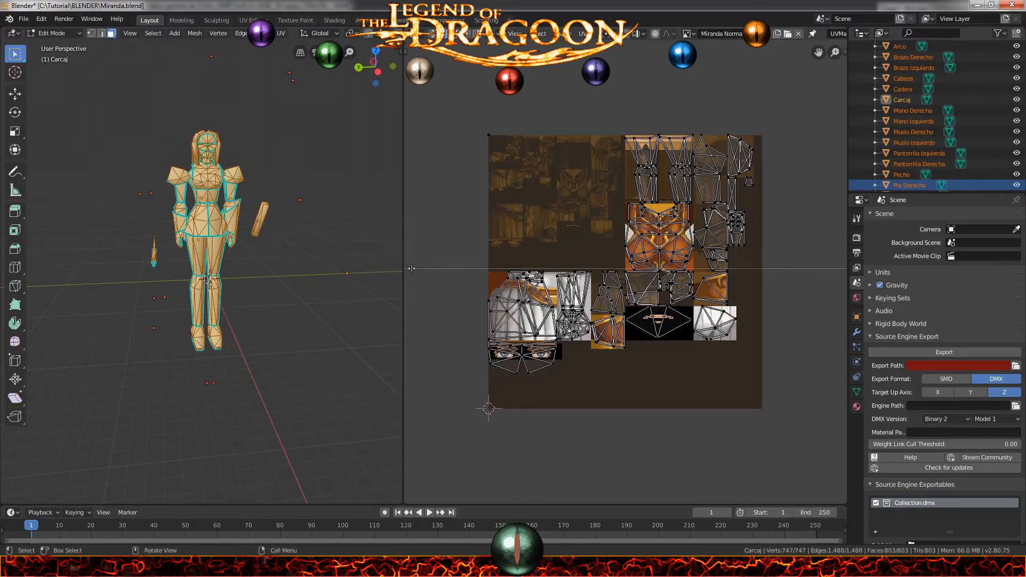
pyautogui.click(414, 276)
pyautogui.click(417, 285)
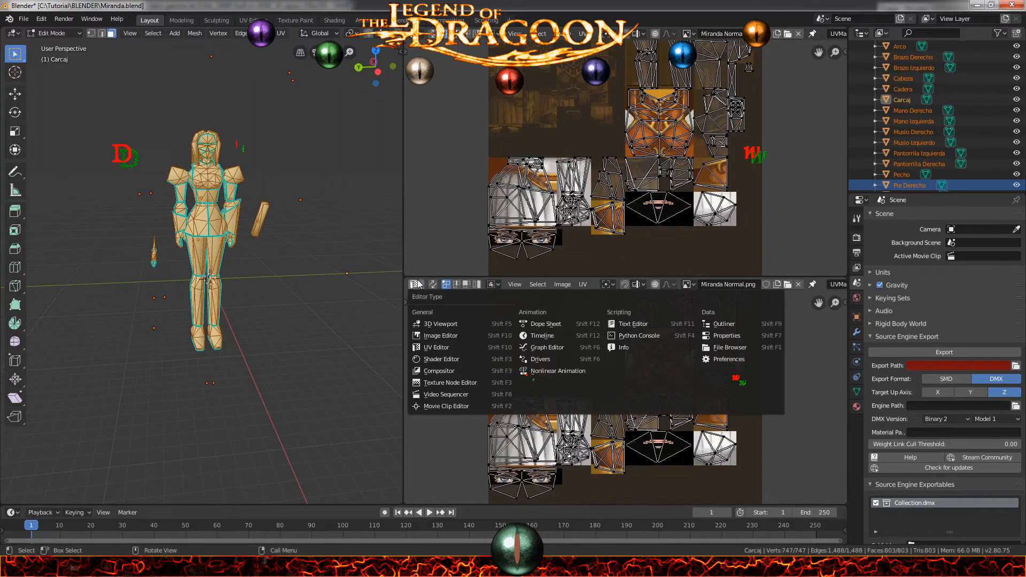
pyautogui.click(433, 359)
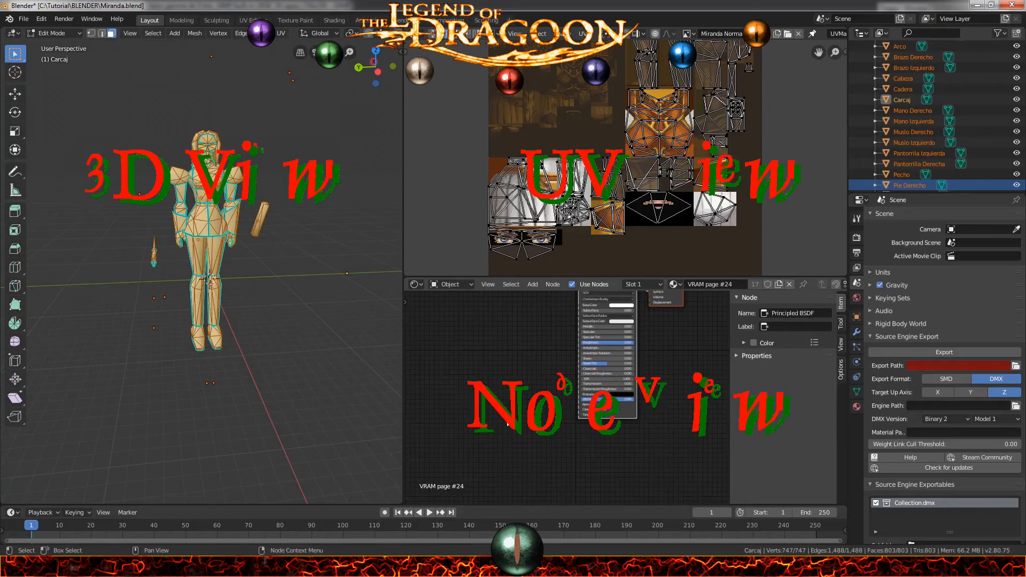
# Add an Image Texture node and connect its Color output to the Principled BSDF's Base Color
pyautogui.moveTo(498, 364); pyautogui.dragTo(497, 407, button='middle')
pyautogui.scroll(5, 498, 372)
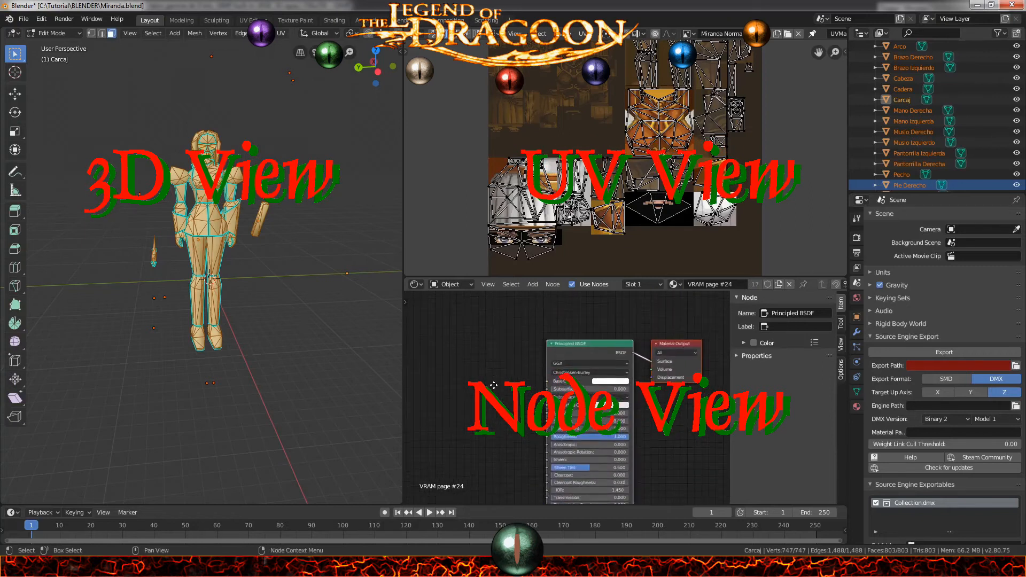
pyautogui.scroll(-3, 498, 402)
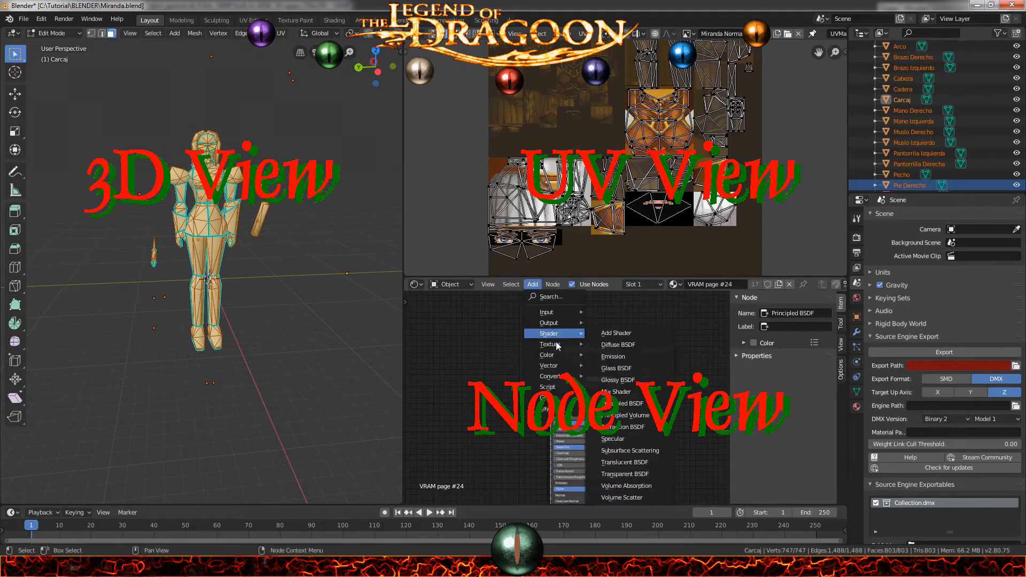
pyautogui.moveTo(556, 345)
pyautogui.click(632, 406)
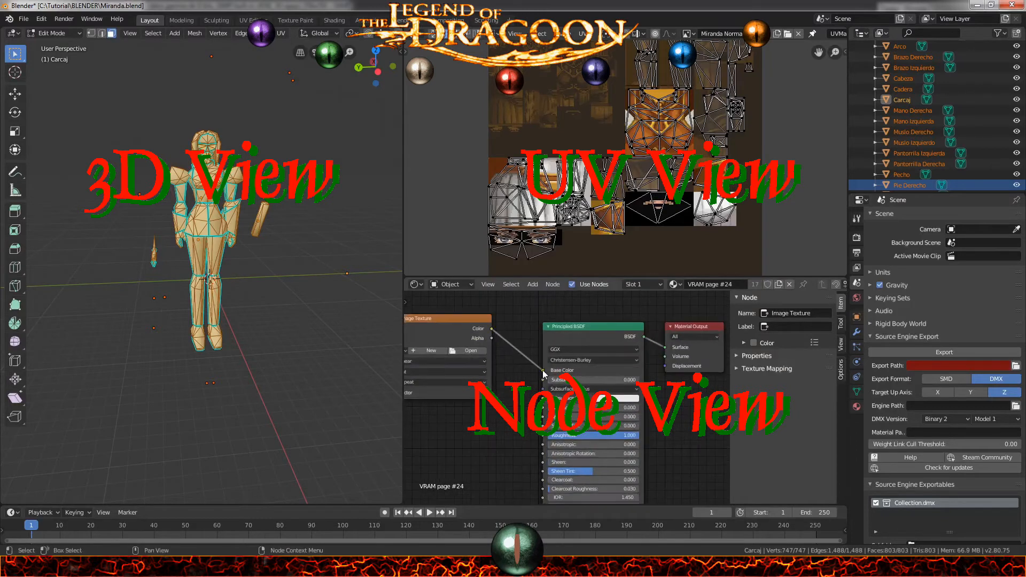
# Load Miranda Normal.png into the Image Texture node
pyautogui.moveTo(674, 351); pyautogui.dragTo(726, 337, button='middle')
pyautogui.click(528, 337)
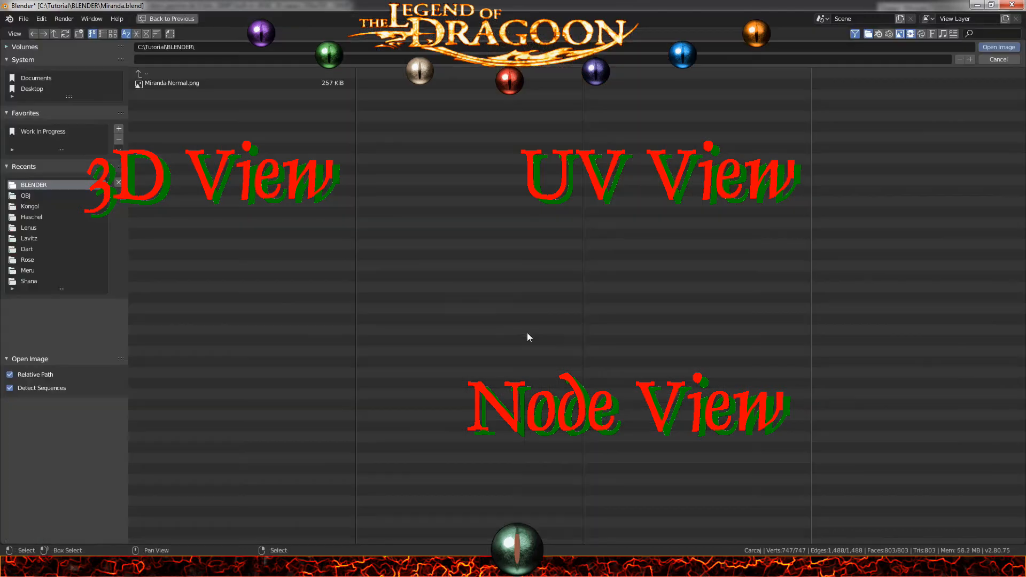
pyautogui.doubleClick(179, 82)
# Clear the face selection and select a single face on the Brazo Izquierdo forearm
pyautogui.moveTo(215, 241); pyautogui.dragTo(279, 214, button='middle')
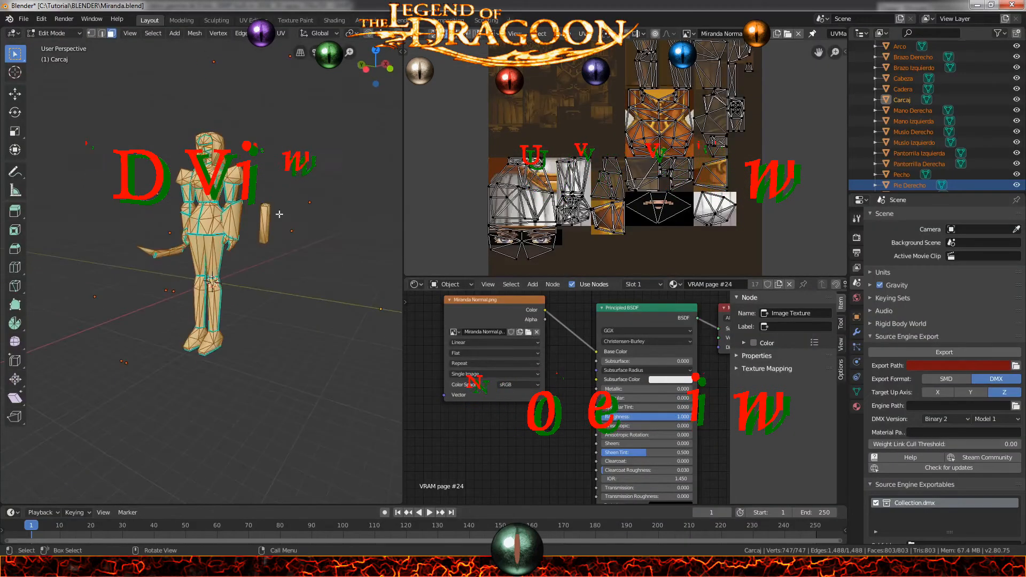
pyautogui.hotkey('alt', 'a')
pyautogui.click(236, 229)
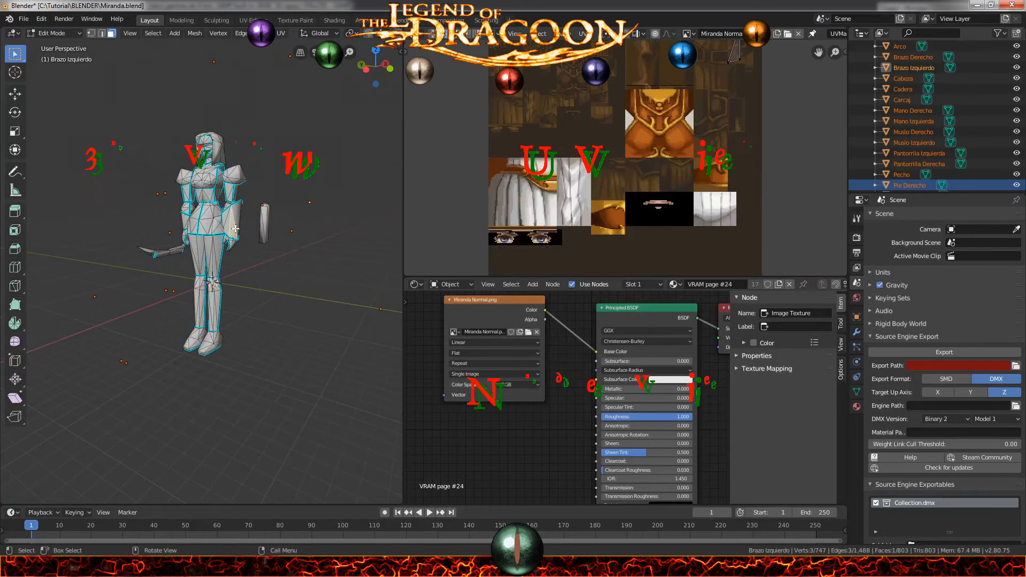
# Add an Image Texture node with Miranda Normal.png to the Untextured faces material and connect its Color output to Base Color
pyautogui.click(875, 67)
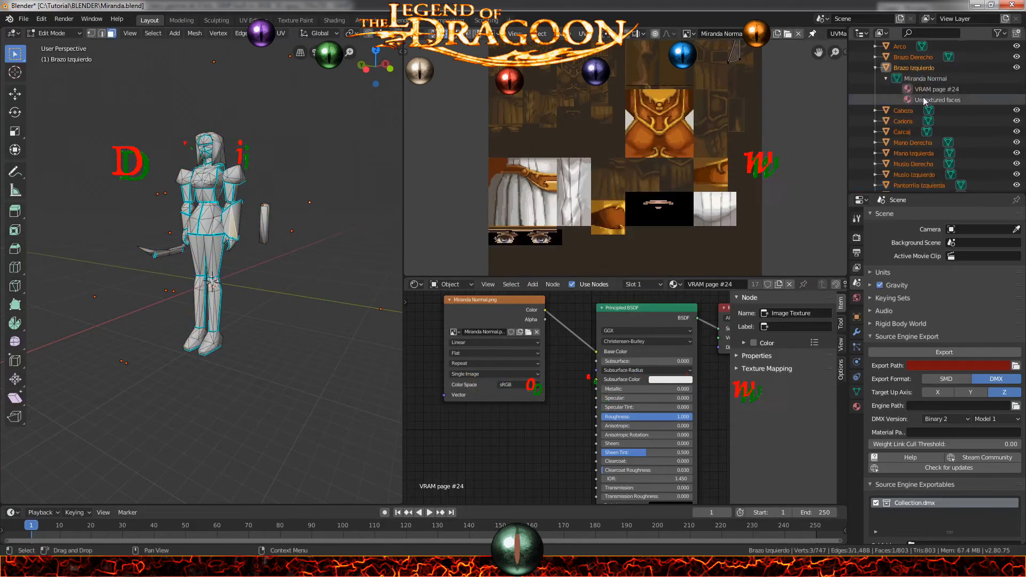
pyautogui.doubleClick(928, 101)
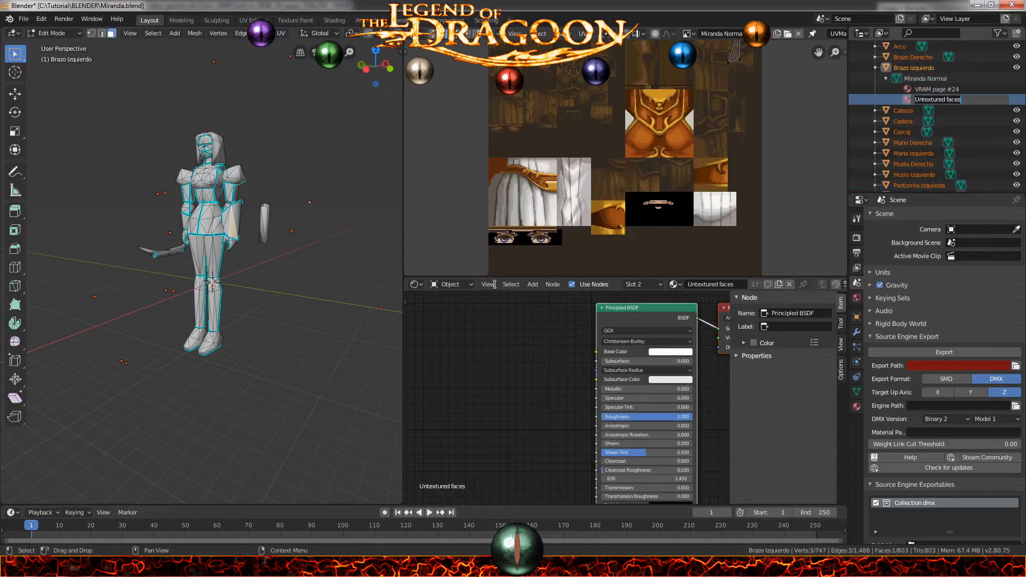
pyautogui.moveTo(563, 337)
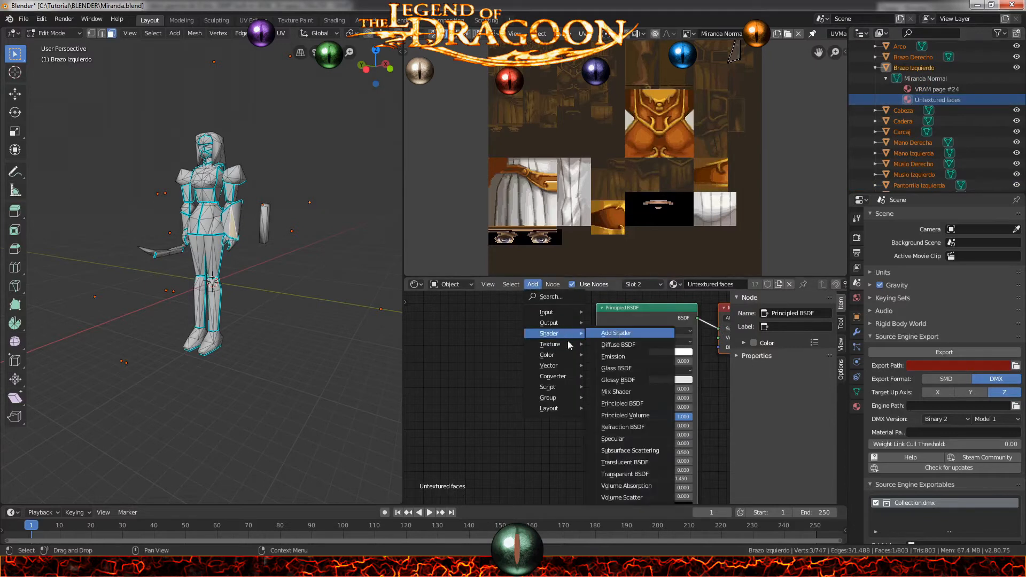
pyautogui.click(624, 402)
pyautogui.click(450, 316)
pyautogui.click(517, 349)
pyautogui.doubleClick(236, 83)
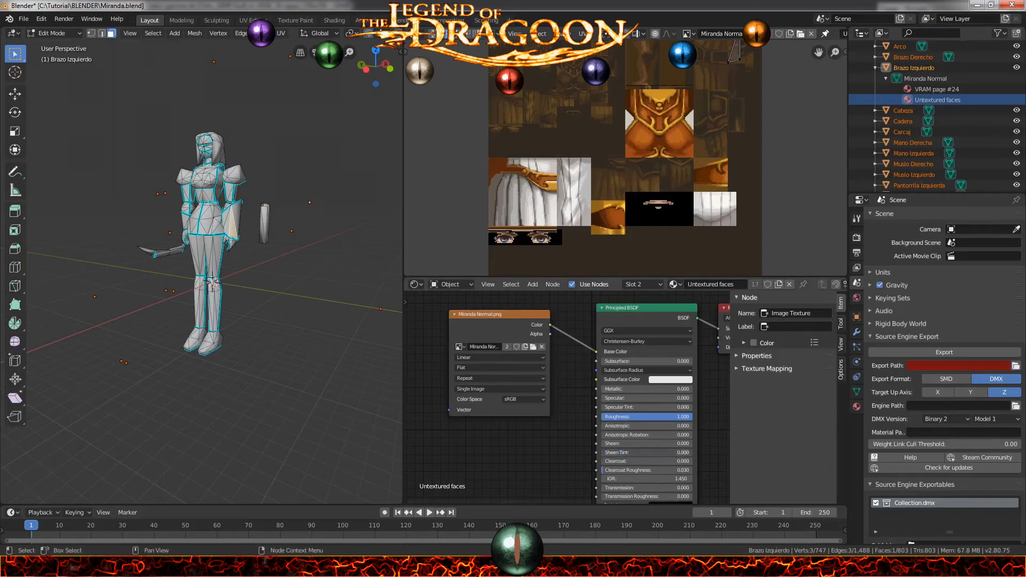
# Close the Shader Editor area so that the UV Editor takes up its space again
pyautogui.press('a')
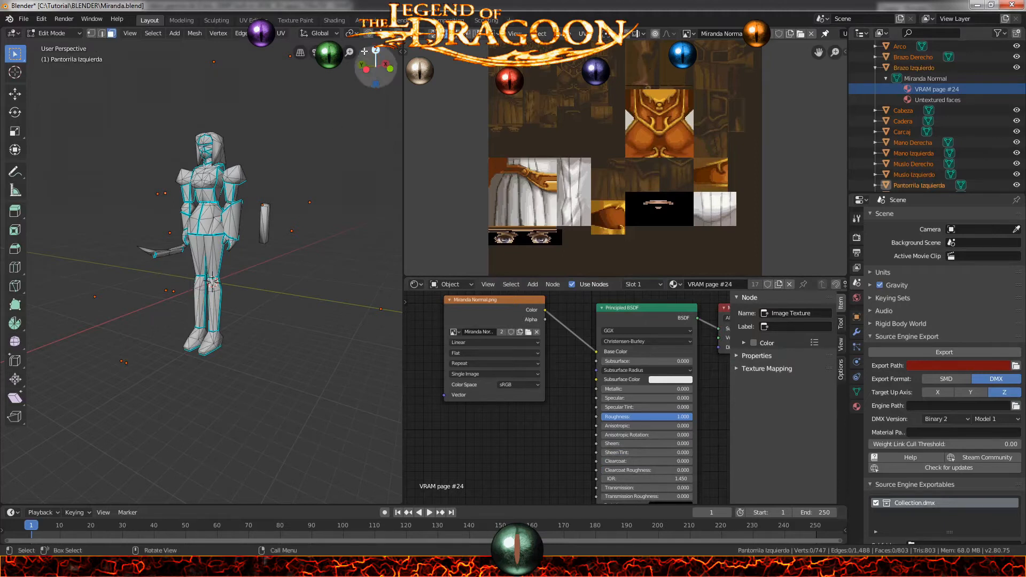
pyautogui.scroll(5, 289, 187)
pyautogui.keyDown('shift'); pyautogui.moveTo(272, 145); pyautogui.dragTo(275, 300, button='middle'); pyautogui.keyUp('shift')
pyautogui.moveTo(275, 294); pyautogui.dragTo(224, 268, button='middle')
pyautogui.click(484, 288)
pyautogui.click(483, 321)
# Examine the textured body parts, selecting faces on several of them to check where their UVs fall on the texture
pyautogui.moveTo(299, 257); pyautogui.dragTo(289, 235, button='middle')
pyautogui.click(244, 189)
pyautogui.moveTo(250, 199); pyautogui.dragTo(214, 267, button='middle')
pyautogui.click(187, 308)
pyautogui.press('a')
pyautogui.moveTo(251, 306); pyautogui.dragTo(276, 331, button='middle')
pyautogui.hotkey('alt', 'a')
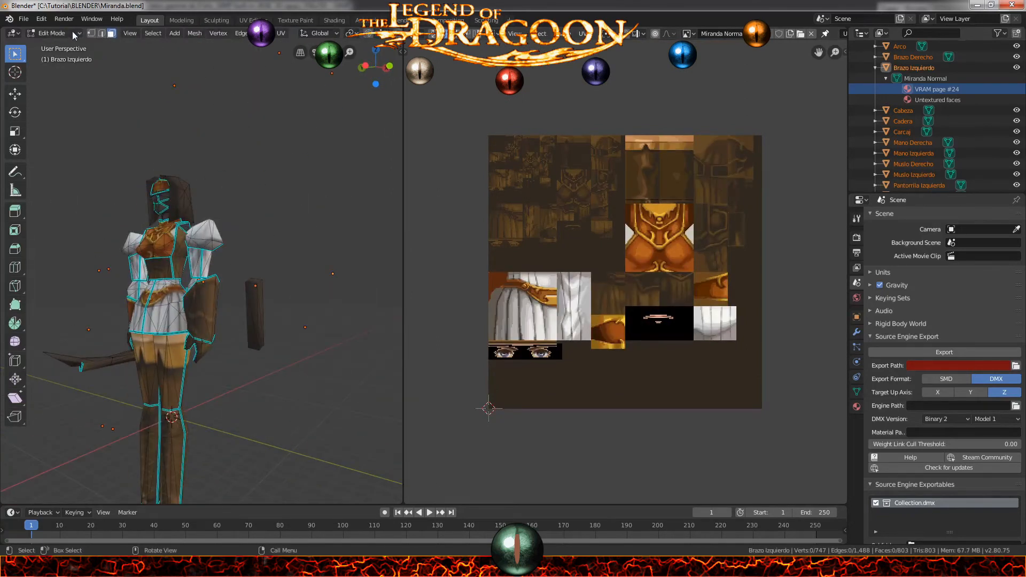
pyautogui.moveTo(127, 323); pyautogui.dragTo(321, 304, button='middle')
pyautogui.keyDown('shift'); pyautogui.click(290, 332); pyautogui.keyUp('shift')
pyautogui.click(275, 327)
pyautogui.keyDown('shift'); pyautogui.click(281, 333); pyautogui.keyUp('shift')
pyautogui.moveTo(278, 343); pyautogui.dragTo(355, 375, button='middle')
pyautogui.click(238, 436)
pyautogui.moveTo(229, 427); pyautogui.dragTo(130, 319, button='middle')
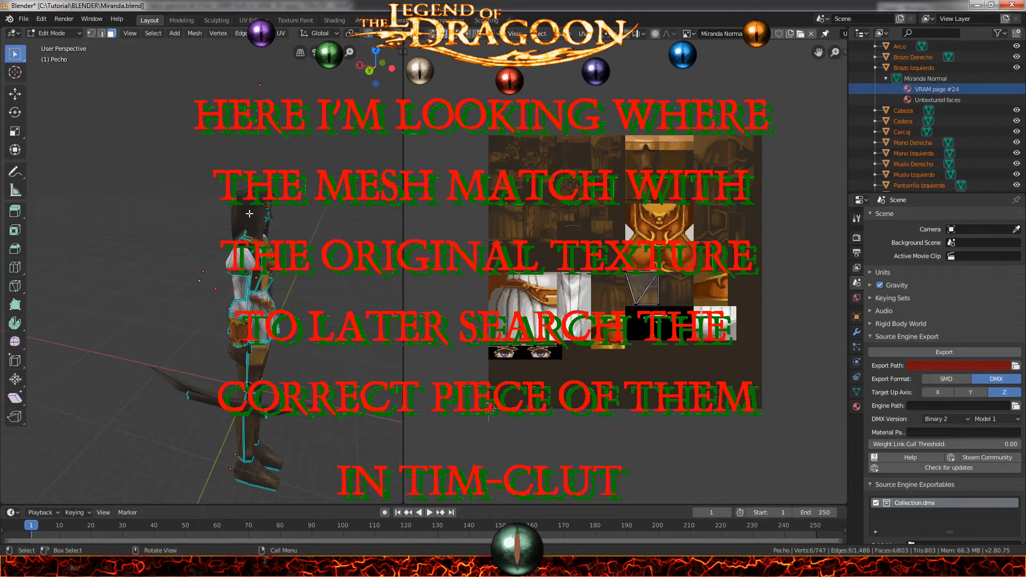
pyautogui.click(249, 214)
pyautogui.moveTo(249, 213); pyautogui.dragTo(184, 203, button='middle')
pyautogui.scroll(5, 251, 248)
pyautogui.moveTo(240, 156); pyautogui.dragTo(193, 281, button='middle')
pyautogui.scroll(-4, 229, 291)
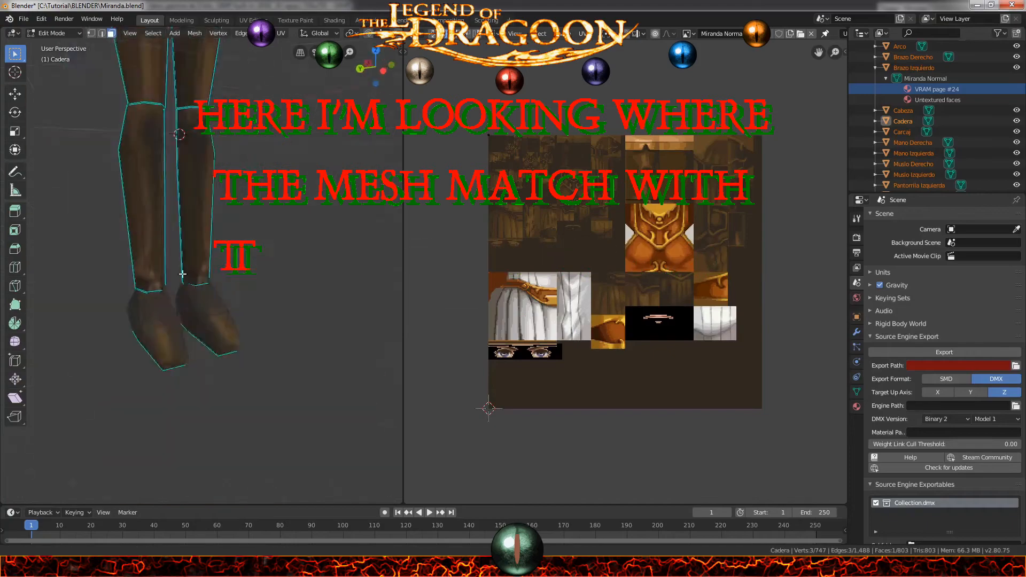
pyautogui.scroll(4, 203, 240)
pyautogui.scroll(-4, 204, 240)
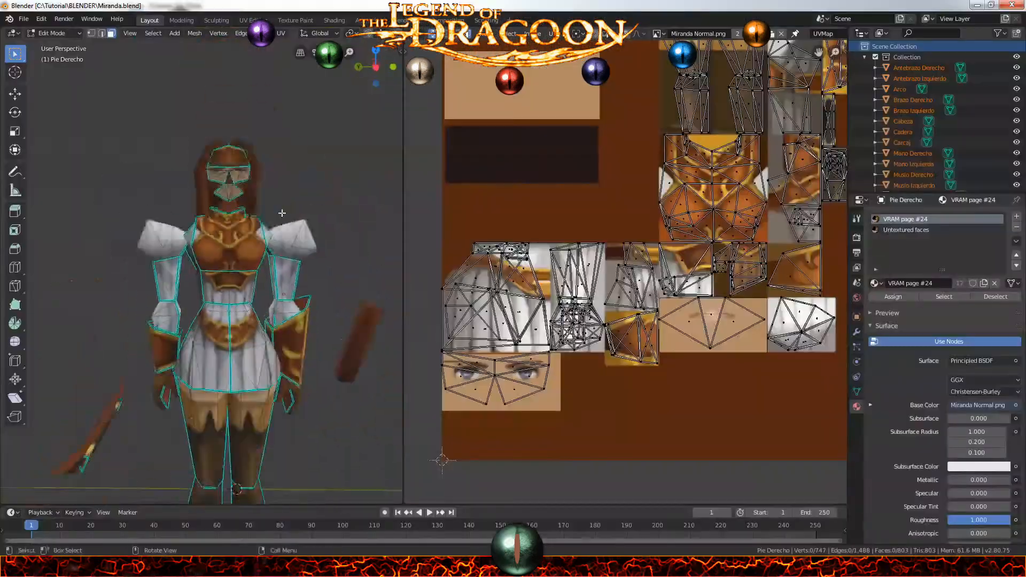
# Unwrap the sole faces of Pie Izquierdo and shrink their UVs to fit the dark brown swatch
pyautogui.moveTo(282, 214); pyautogui.dragTo(250, 159, button='middle')
pyautogui.scroll(4, 256, 181)
pyautogui.scroll(-4, 256, 182)
pyautogui.click(248, 166)
pyautogui.press('u')
pyautogui.click(251, 168)
pyautogui.scroll(-4, 629, 218)
pyautogui.press('s')
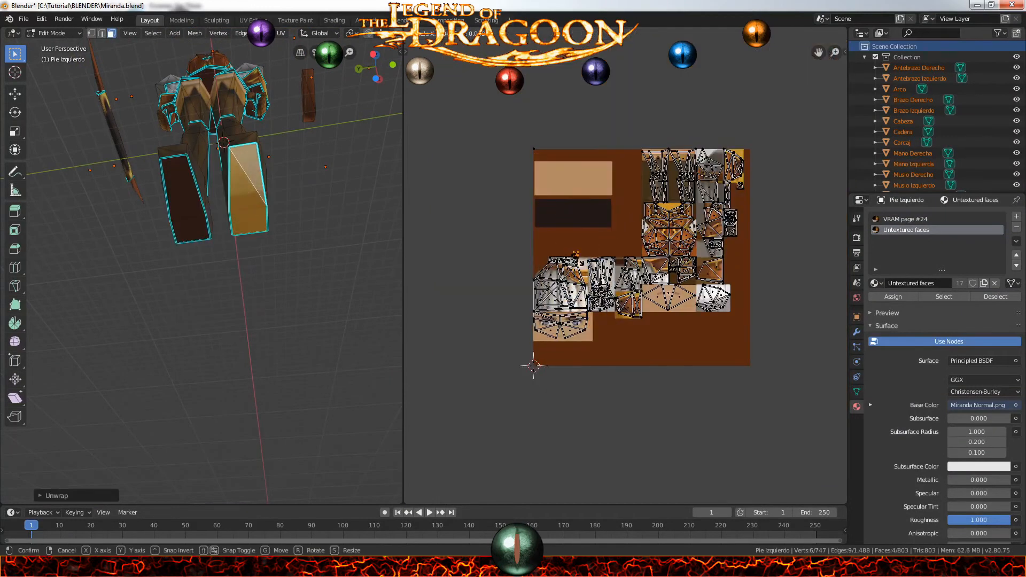
pyautogui.click(577, 254)
pyautogui.scroll(5, 490, 255)
# Unwrap the sole faces of Pie Derecho, shrink their UVs and move them to the dark brown swatch
pyautogui.press('u')
pyautogui.click(188, 202)
pyautogui.scroll(-3, 593, 253)
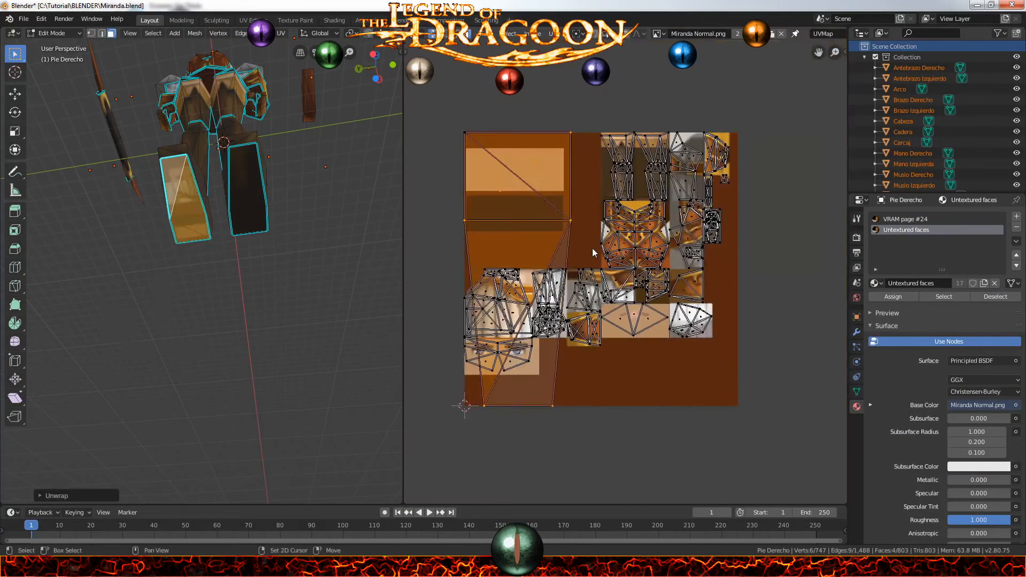
pyautogui.click(464, 407)
pyautogui.scroll(3, 486, 183)
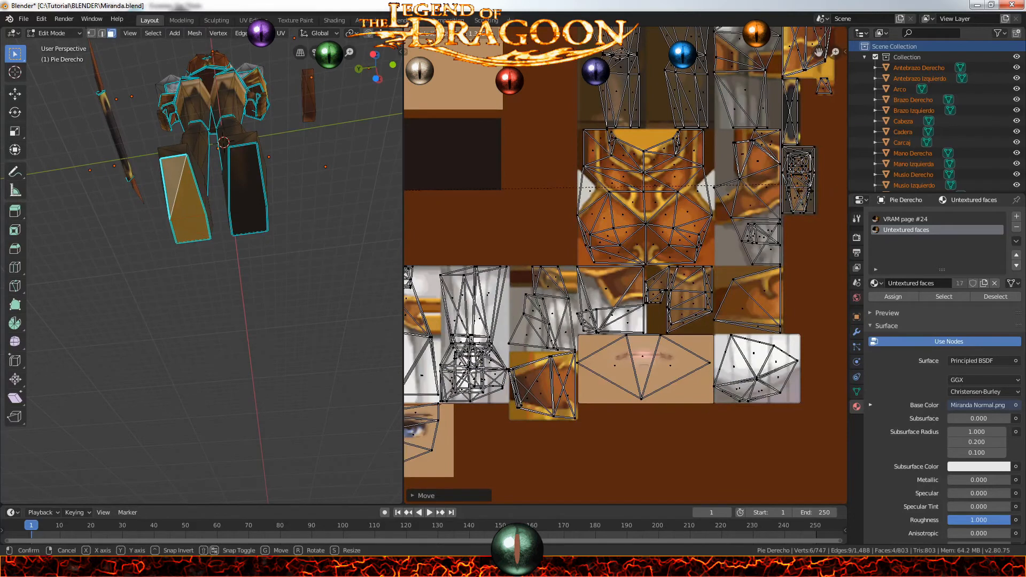
pyautogui.click(780, 185)
pyautogui.scroll(-3, 625, 192)
# Select the untextured faces on the end of the Arco bow's grip
pyautogui.scroll(5, 289, 273)
pyautogui.moveTo(228, 309); pyautogui.dragTo(188, 267, button='middle')
pyautogui.press('l')
pyautogui.scroll(2, 286, 293)
pyautogui.moveTo(321, 268); pyautogui.dragTo(241, 262, button='middle')
pyautogui.click(150, 292)
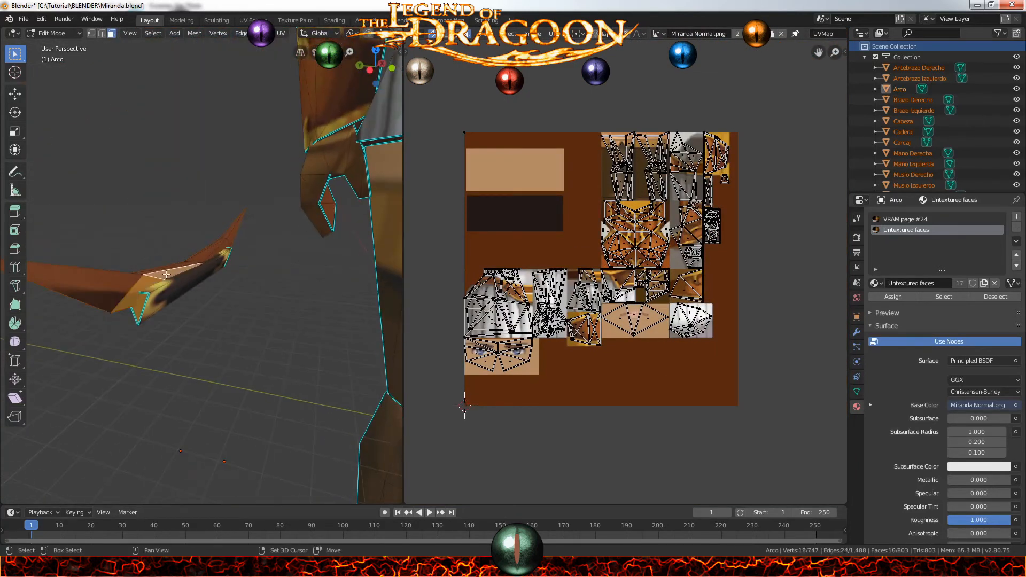
pyautogui.moveTo(150, 292); pyautogui.dragTo(299, 278, button='middle')
pyautogui.keyDown('shift'); pyautogui.click(181, 259); pyautogui.keyUp('shift')
# Unwrap the selected Arco faces, scale their UVs down and move them into the dark brown swatch
pyautogui.press('u')
pyautogui.press('s')
pyautogui.press('g')
pyautogui.scroll(3, 537, 226)
pyautogui.moveTo(538, 226); pyautogui.dragTo(749, 332, button='middle')
pyautogui.press('s')
pyautogui.click(627, 273)
pyautogui.press('g')
pyautogui.click(680, 251)
# Unwrap the faces along the Arco bow's limbs, place their UVs in the dark brown swatch, rotate them and clear the selection
pyautogui.moveTo(331, 251); pyautogui.dragTo(223, 265, button='middle')
pyautogui.keyDown('shift'); pyautogui.click(296, 206); pyautogui.keyUp('shift')
pyautogui.moveTo(296, 206); pyautogui.dragTo(310, 250, button='middle')
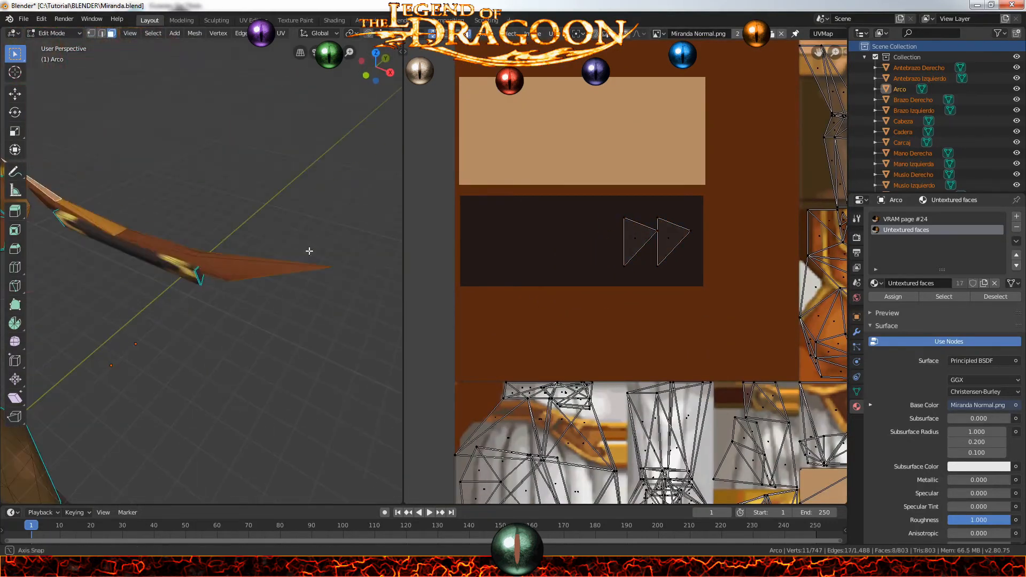
pyautogui.moveTo(189, 252); pyautogui.dragTo(251, 248, button='middle')
pyautogui.keyDown('shift'); pyautogui.click(247, 278); pyautogui.keyUp('shift')
pyautogui.scroll(-4, 248, 284)
pyautogui.click(281, 34)
pyautogui.click(292, 45)
pyautogui.scroll(-4, 666, 248)
pyautogui.click(574, 320)
pyautogui.scroll(8, 577, 280)
pyautogui.press('r')
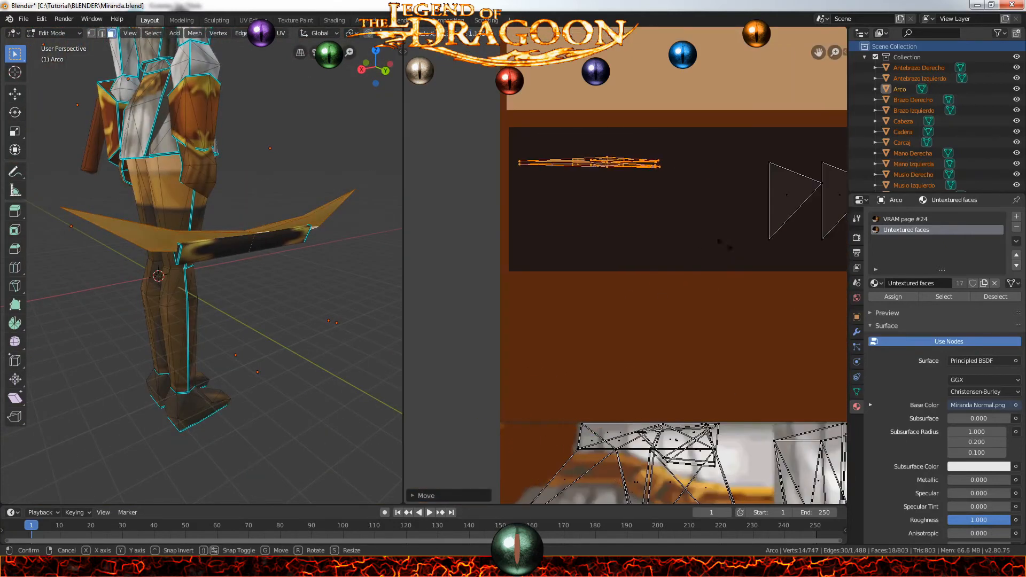
pyautogui.hotkey('alt', 'a')
# Select six remaining faces on the Arco bow and split them from the surrounding mesh
pyautogui.moveTo(214, 249); pyautogui.dragTo(342, 238, button='middle')
pyautogui.scroll(-5, 692, 219)
pyautogui.moveTo(719, 214); pyautogui.dragTo(626, 230, button='middle')
pyautogui.scroll(5, 254, 267)
pyautogui.moveTo(230, 262); pyautogui.dragTo(340, 279, button='middle')
pyautogui.keyDown('shift'); pyautogui.click(369, 218); pyautogui.keyUp('shift')
pyautogui.keyDown('shift'); pyautogui.click(287, 242); pyautogui.keyUp('shift')
pyautogui.keyDown('shift'); pyautogui.click(182, 276); pyautogui.keyUp('shift')
pyautogui.keyDown('shift'); pyautogui.click(369, 258); pyautogui.keyUp('shift')
pyautogui.keyDown('shift'); pyautogui.click(332, 256); pyautogui.keyUp('shift')
pyautogui.keyDown('shift'); pyautogui.click(357, 284); pyautogui.keyUp('shift')
pyautogui.press('y')
# Unwrap the six split Arco faces, shrink their UVs and move them into the dark brown swatch
pyautogui.scroll(-3, 276, 260)
pyautogui.moveTo(275, 260); pyautogui.dragTo(229, 280, button='middle')
pyautogui.press('u')
pyautogui.click(229, 280)
pyautogui.scroll(-1, 628, 274)
pyautogui.press('s')
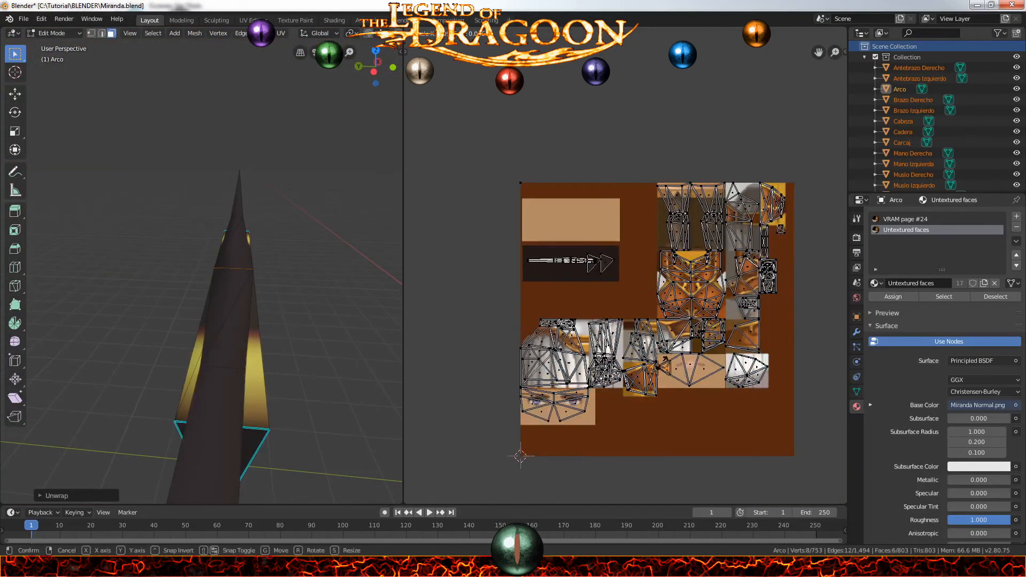
pyautogui.click(560, 266)
pyautogui.scroll(9, 544, 270)
pyautogui.press('g')
pyautogui.click(575, 220)
pyautogui.scroll(-8, 232, 339)
# Select the three untextured inner faces of Mano Derecha and unwrap them
pyautogui.scroll(-4, 625, 271)
pyautogui.scroll(8, 235, 229)
pyautogui.moveTo(235, 230); pyautogui.dragTo(291, 143, button='middle')
pyautogui.click(291, 137)
pyautogui.keyDown('shift'); pyautogui.click(321, 114); pyautogui.keyUp('shift')
pyautogui.keyDown('shift'); pyautogui.click(305, 94); pyautogui.keyUp('shift')
pyautogui.moveTo(304, 94); pyautogui.dragTo(183, 263, button='middle')
pyautogui.press('u')
pyautogui.click(183, 263)
# Shrink the unwrapped Mano Derecha UVs and position them on the brown hand area of the texture
pyautogui.scroll(-5, 628, 270)
pyautogui.moveTo(743, 334); pyautogui.dragTo(604, 301, button='middle')
pyautogui.scroll(2, 604, 301)
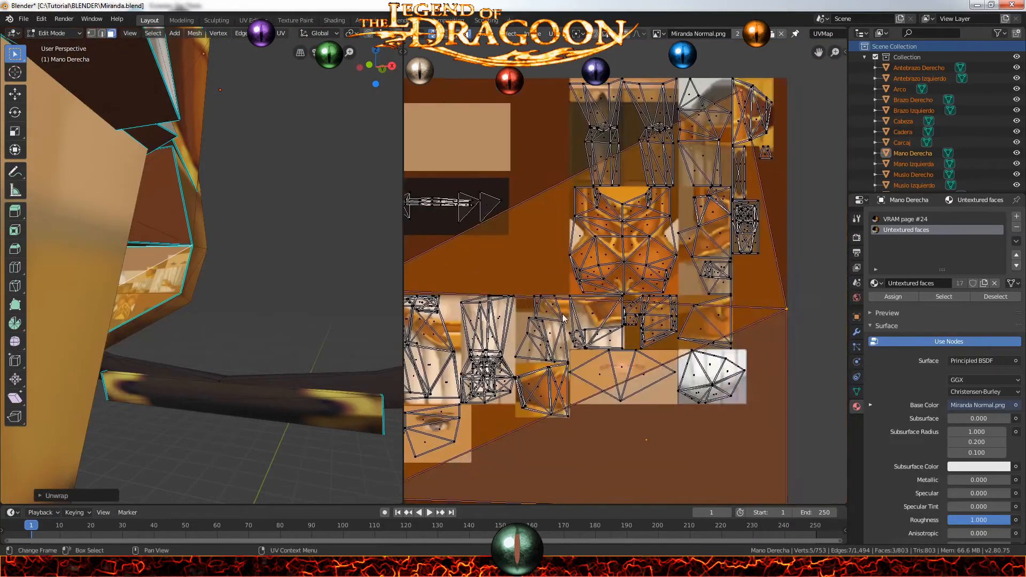
pyautogui.press('s')
pyautogui.click(573, 302)
pyautogui.scroll(2, 614, 331)
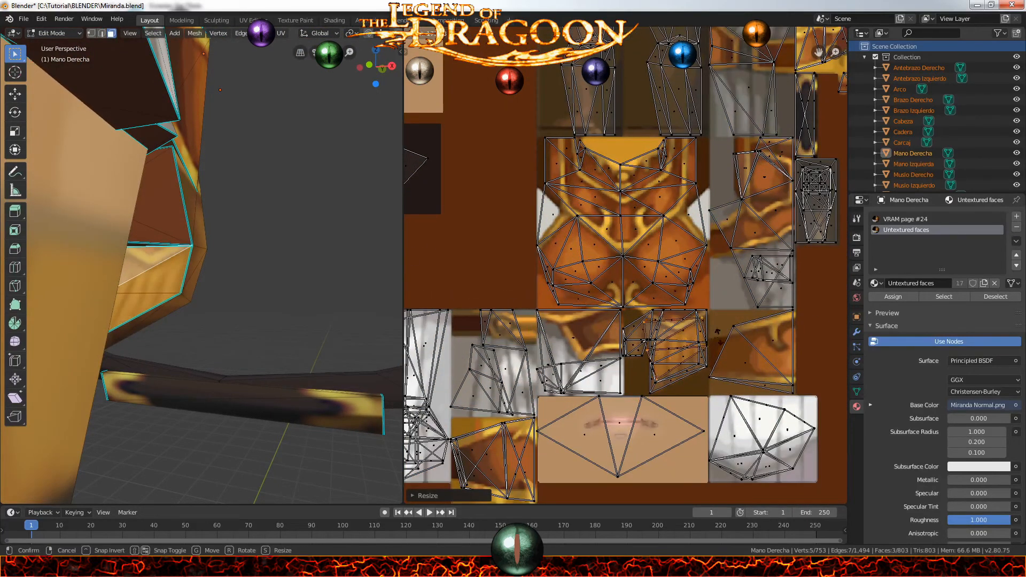
pyautogui.click(715, 357)
# Unwrap the wrist faces of Mano Derecha and shrink their UVs over the brown hand area of the texture
pyautogui.moveTo(224, 240); pyautogui.dragTo(213, 199, button='middle')
pyautogui.click(70, 179)
pyautogui.keyDown('shift'); pyautogui.click(80, 152); pyautogui.keyUp('shift')
pyautogui.moveTo(80, 152); pyautogui.dragTo(116, 299, button='middle')
pyautogui.keyDown('shift'); pyautogui.click(42, 188); pyautogui.keyUp('shift')
pyautogui.press('u')
pyautogui.click(117, 301)
pyautogui.scroll(-1, 465, 321)
pyautogui.press('s')
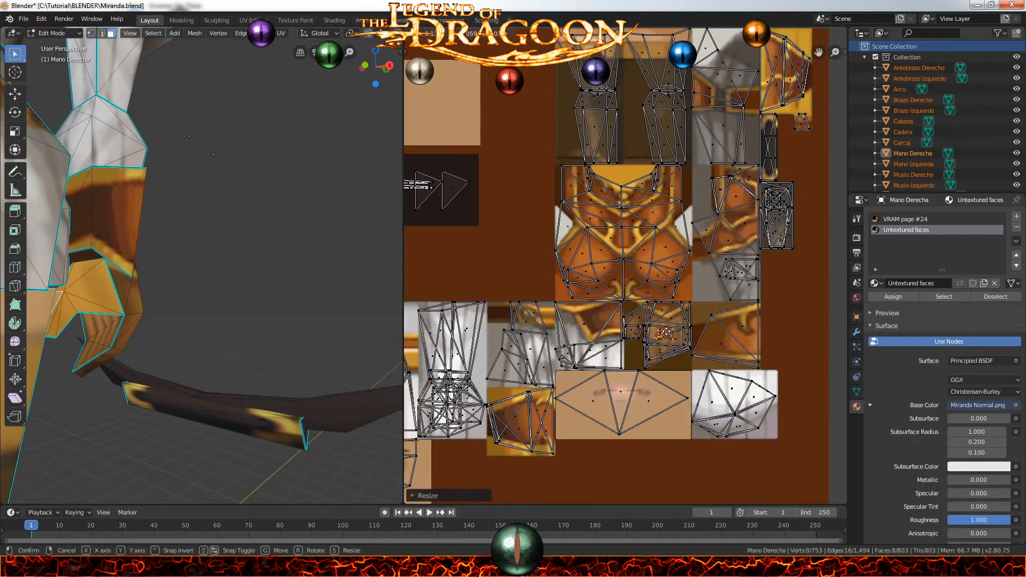
pyautogui.click(666, 332)
pyautogui.scroll(6, 695, 327)
pyautogui.press('s')
pyautogui.moveTo(299, 278); pyautogui.dragTo(273, 274, button='middle')
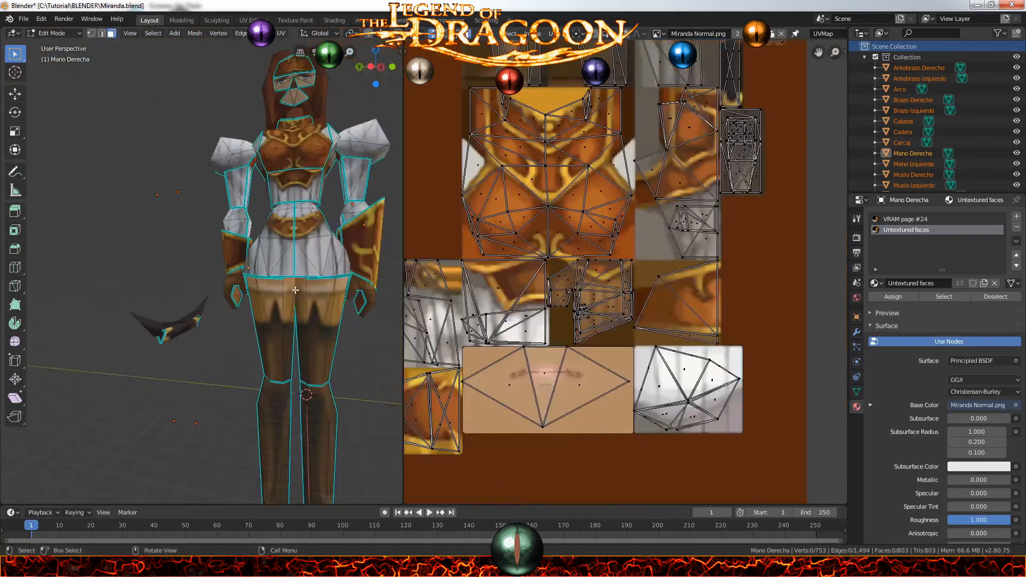
# Move the unwrapped UVs of Mano Izquierda's three inner faces onto the brown hand area and scale them down
pyautogui.moveTo(295, 290); pyautogui.dragTo(213, 286, button='middle')
pyautogui.keyDown('shift'); pyautogui.moveTo(214, 286); pyautogui.dragTo(267, 230, button='middle'); pyautogui.keyUp('shift')
pyautogui.scroll(3, 225, 257)
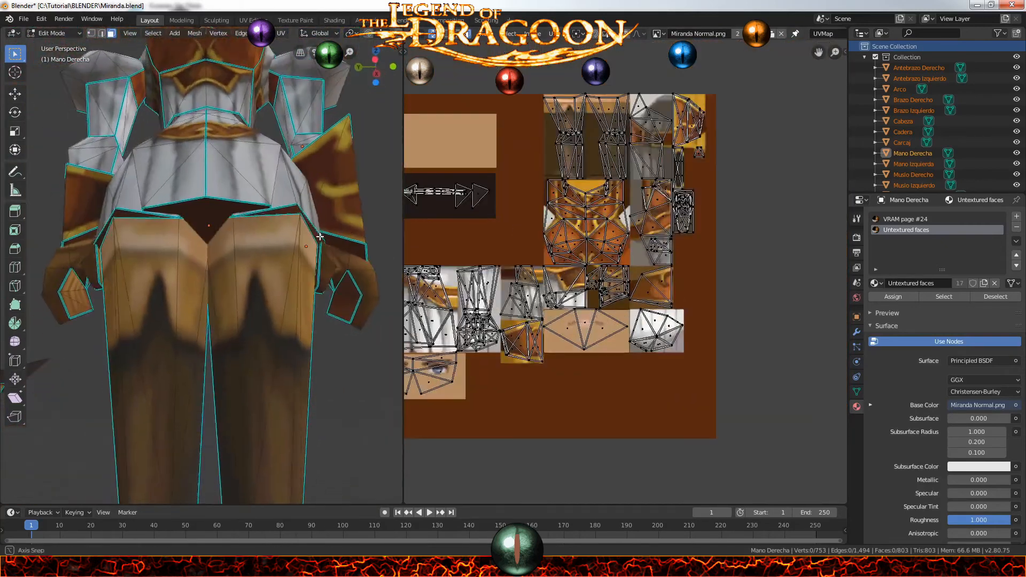
pyautogui.moveTo(214, 268); pyautogui.dragTo(283, 281, button='middle')
pyautogui.press('g')
pyautogui.click(557, 271)
pyautogui.scroll(4, 557, 271)
pyautogui.press('g')
pyautogui.click(695, 302)
pyautogui.press('s')
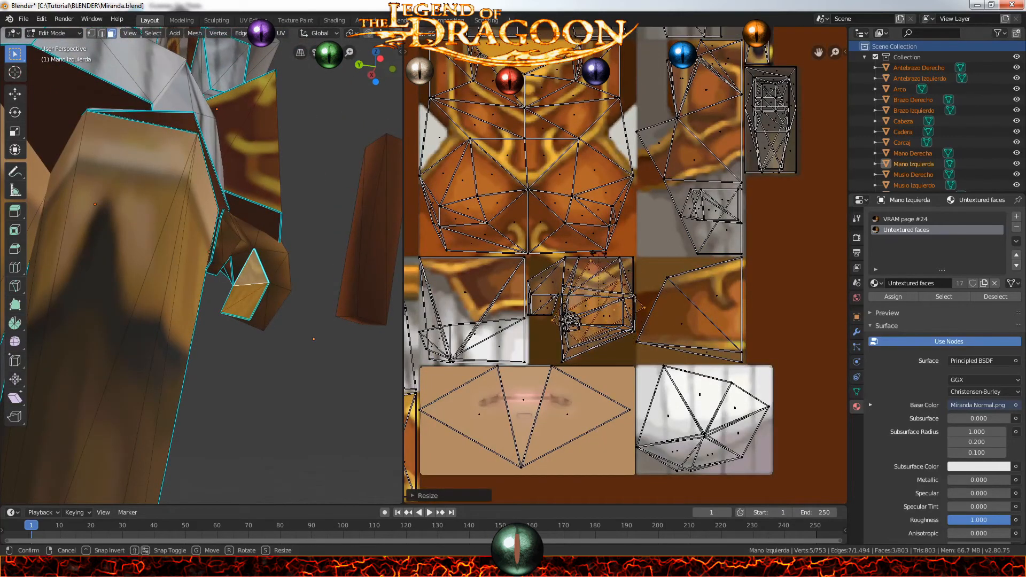
pyautogui.click(619, 292)
# Unwrap the wrist faces of Mano Izquierda, shrink their UVs and move them onto the brown hand area of the texture
pyautogui.moveTo(342, 316); pyautogui.dragTo(319, 350, button='middle')
pyautogui.click(342, 300)
pyautogui.keyDown('shift'); pyautogui.click(387, 265); pyautogui.keyUp('shift')
pyautogui.keyDown('shift'); pyautogui.click(254, 342); pyautogui.keyUp('shift')
pyautogui.press('u')
pyautogui.click(320, 351)
pyautogui.press('s')
pyautogui.click(523, 282)
pyautogui.press('g')
pyautogui.click(603, 290)
pyautogui.scroll(7, 599, 292)
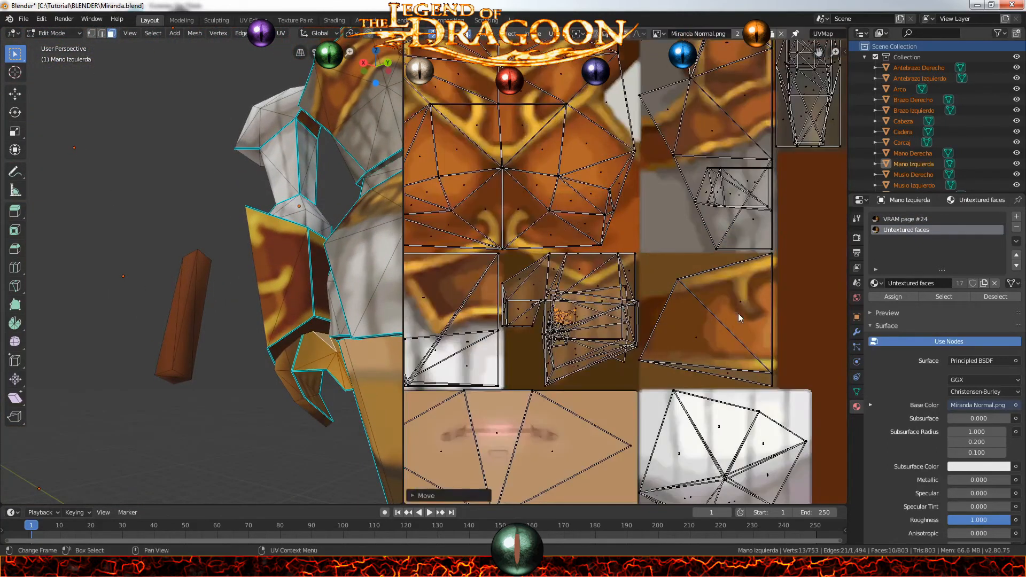
# Reposition the wrist UVs of Mano Izquierda within the brown hand area of the texture and clear the selection
pyautogui.press('g')
pyautogui.click(497, 344)
pyautogui.scroll(-4, 321, 390)
pyautogui.moveTo(320, 390); pyautogui.dragTo(236, 316, button='middle')
pyautogui.scroll(-9, 267, 329)
pyautogui.hotkey('alt', 'a')
pyautogui.scroll(7, 287, 344)
pyautogui.scroll(-4, 235, 316)
pyautogui.scroll(-6, 599, 289)
# Unwrap the linked untextured faces at the left forearm guard's opening and shrink their UVs
pyautogui.moveTo(575, 294); pyautogui.dragTo(565, 409, button='middle')
pyautogui.moveTo(321, 369); pyautogui.dragTo(289, 369, button='middle')
pyautogui.click(376, 376)
pyautogui.press('l')
pyautogui.scroll(7, 374, 376)
pyautogui.press('l')
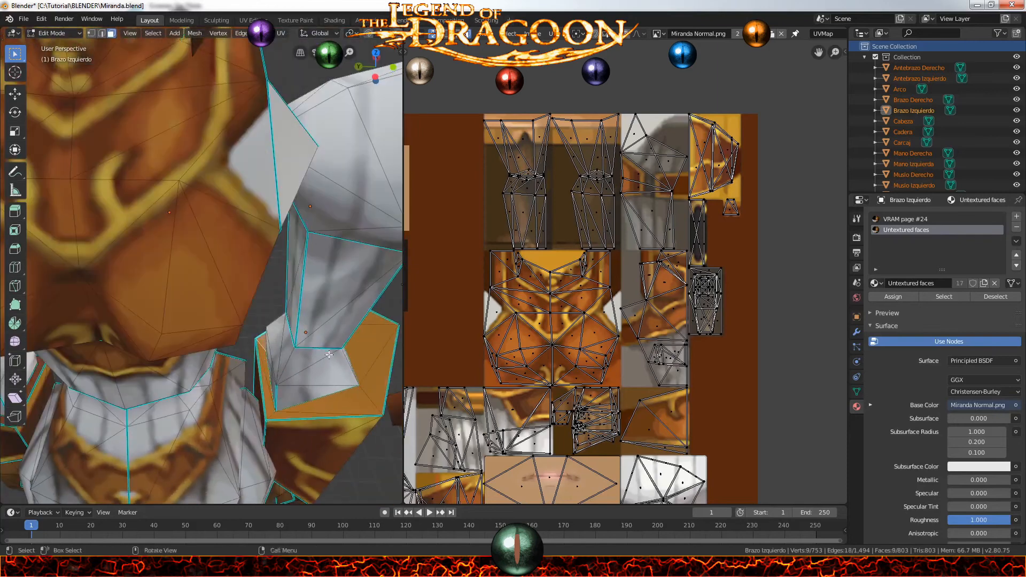
pyautogui.scroll(-4, 273, 353)
pyautogui.press('u')
pyautogui.scroll(-5, 599, 299)
pyautogui.press('s')
pyautogui.click(583, 299)
# Move the left forearm guard opening's UVs onto the plain yellow area beside the guard texture
pyautogui.scroll(4, 583, 298)
pyautogui.press('g')
pyautogui.click(754, 138)
pyautogui.scroll(5, 649, 336)
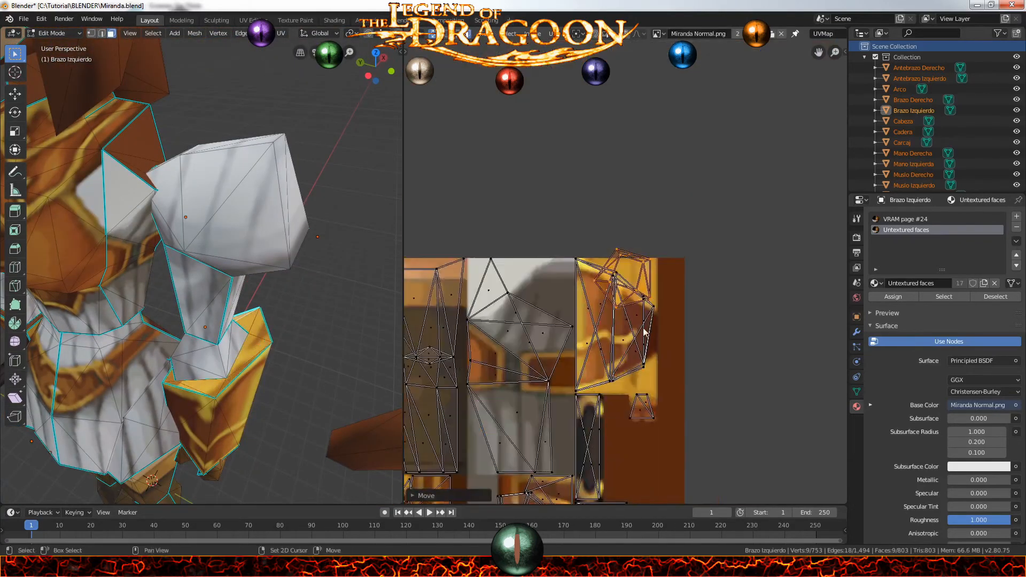
pyautogui.scroll(-5, 256, 321)
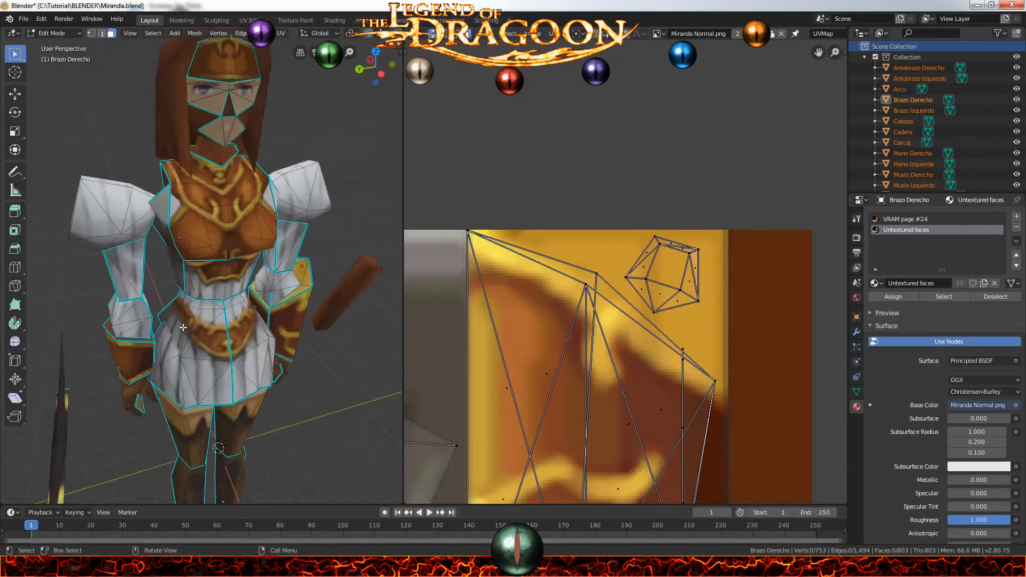
# Select the untextured faces at the right forearm guard's opening and place their UVs on the yellow edge of the guard texture
pyautogui.moveTo(183, 328); pyautogui.dragTo(205, 348, button='middle')
pyautogui.scroll(5, 230, 302)
pyautogui.keyDown('shift'); pyautogui.moveTo(235, 297); pyautogui.dragTo(188, 235, button='middle'); pyautogui.keyUp('shift')
pyautogui.keyDown('shift'); pyautogui.click(186, 379); pyautogui.keyUp('shift')
pyautogui.scroll(-5, 225, 299)
pyautogui.moveTo(149, 336); pyautogui.dragTo(348, 251, button='middle')
pyautogui.scroll(5, 278, 268)
pyautogui.keyDown('shift'); pyautogui.click(357, 254); pyautogui.keyUp('shift')
pyautogui.scroll(-6, 440, 284)
pyautogui.press('g')
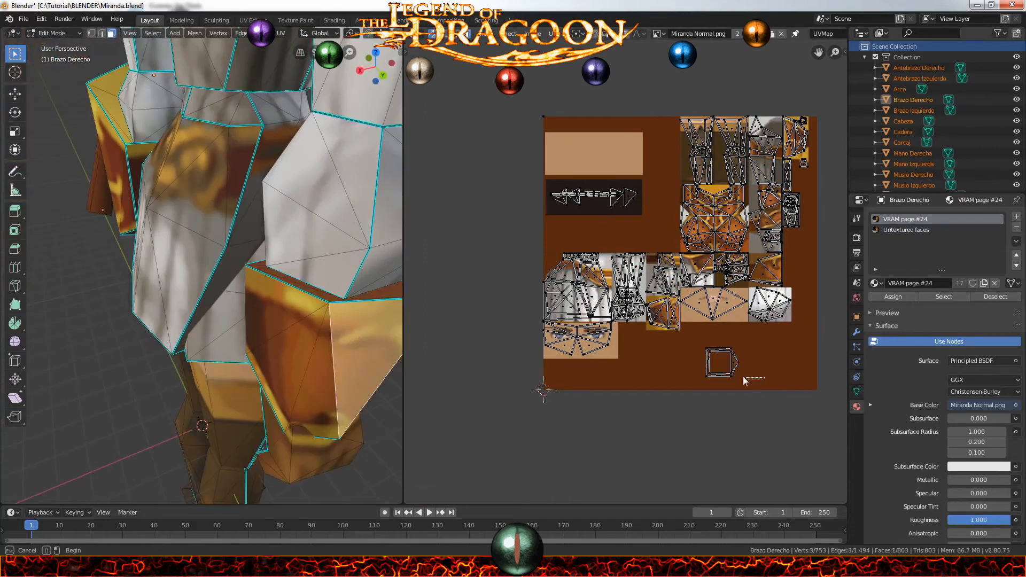
pyautogui.scroll(3, 749, 395)
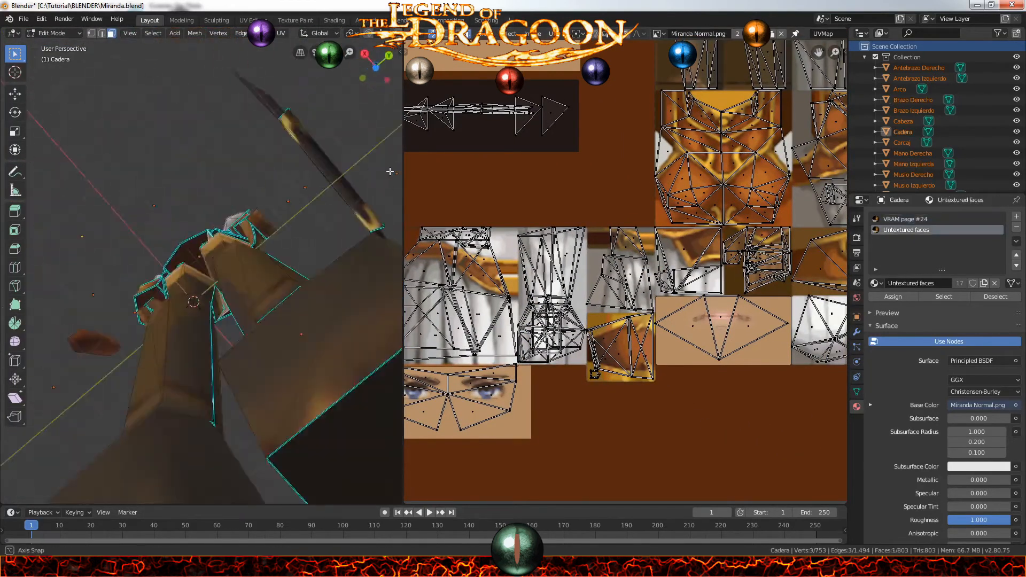
# Unwrap the untextured faces underneath Cadera, shrink their UVs and place them on the white skirt area of the texture
pyautogui.scroll(6, 197, 245)
pyautogui.moveTo(197, 244); pyautogui.dragTo(227, 262, button='middle')
pyautogui.scroll(-5, 202, 268)
pyautogui.scroll(5, 229, 300)
pyautogui.keyDown('shift'); pyautogui.click(225, 305); pyautogui.keyUp('shift')
pyautogui.scroll(-8, 256, 278)
pyautogui.press('u')
pyautogui.click(214, 279)
pyautogui.press('s')
pyautogui.scroll(2, 584, 263)
pyautogui.moveTo(583, 263); pyautogui.dragTo(716, 218, button='middle')
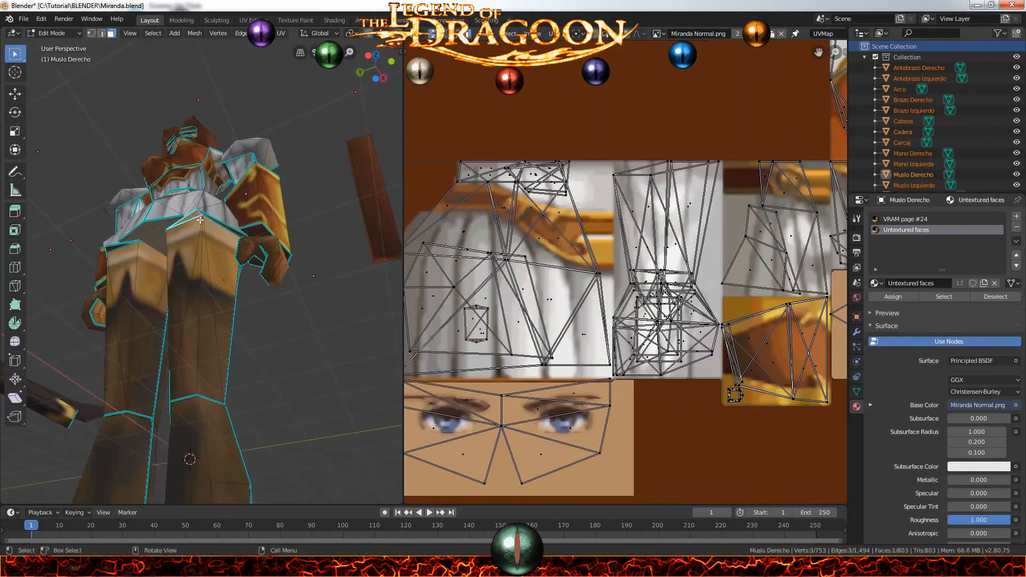
# Select the untextured faces at the top of Muslo Derecho and unwrap them
pyautogui.moveTo(206, 244); pyautogui.dragTo(357, 256, button='middle')
pyautogui.scroll(5, 192, 204)
pyautogui.keyDown('shift'); pyautogui.click(192, 204); pyautogui.keyUp('shift')
pyautogui.moveTo(192, 204); pyautogui.dragTo(62, 167, button='middle')
pyautogui.scroll(-4, 62, 167)
pyautogui.moveTo(210, 197); pyautogui.dragTo(263, 236, button='middle')
pyautogui.scroll(-4, 264, 236)
pyautogui.press('u')
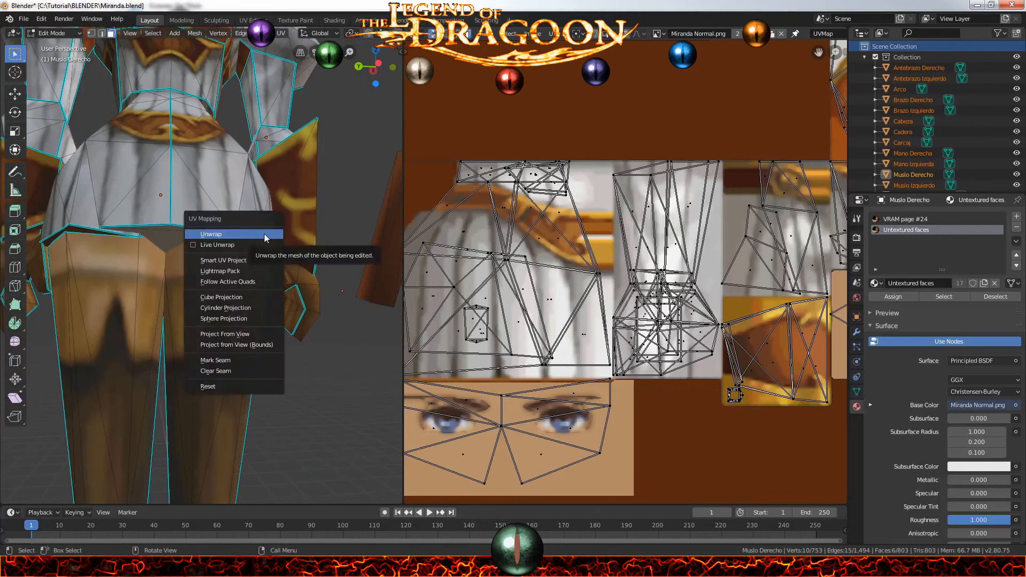
pyautogui.click(263, 234)
# Shrink the UVs of Muslo Derecho's top faces and move them onto the white skirt area
pyautogui.scroll(-4, 775, 385)
pyautogui.press('s')
pyautogui.click(675, 228)
pyautogui.press('g')
pyautogui.scroll(4, 552, 298)
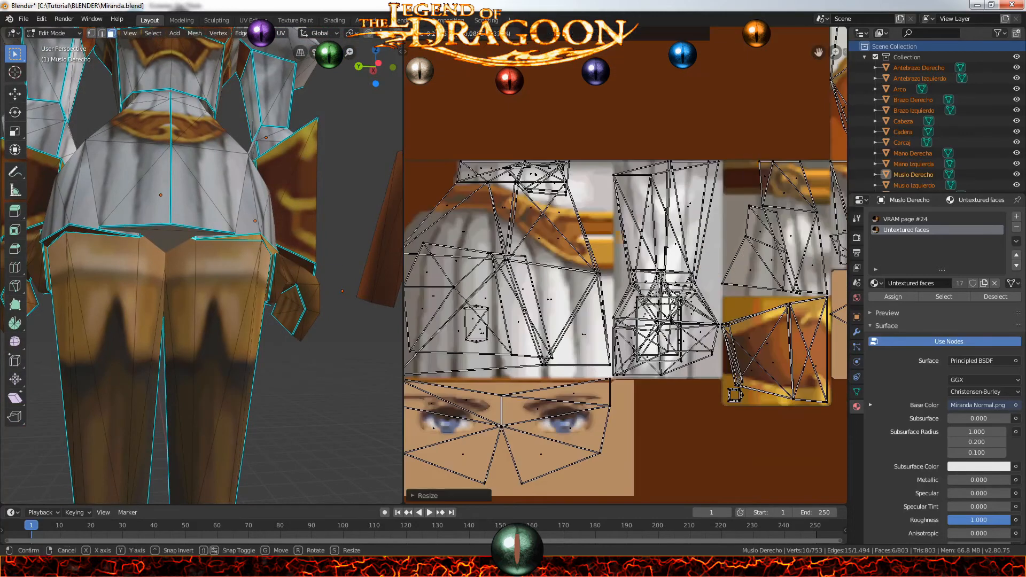
# Unwrap the remaining untextured face of Muslo Derecho, shrink its UVs and move them onto the white skirt area
pyautogui.moveTo(147, 230); pyautogui.dragTo(195, 240, button='middle')
pyautogui.scroll(4, 249, 222)
pyautogui.click(251, 194)
pyautogui.press('u')
pyautogui.press('s')
pyautogui.click(517, 210)
pyautogui.scroll(4, 620, 272)
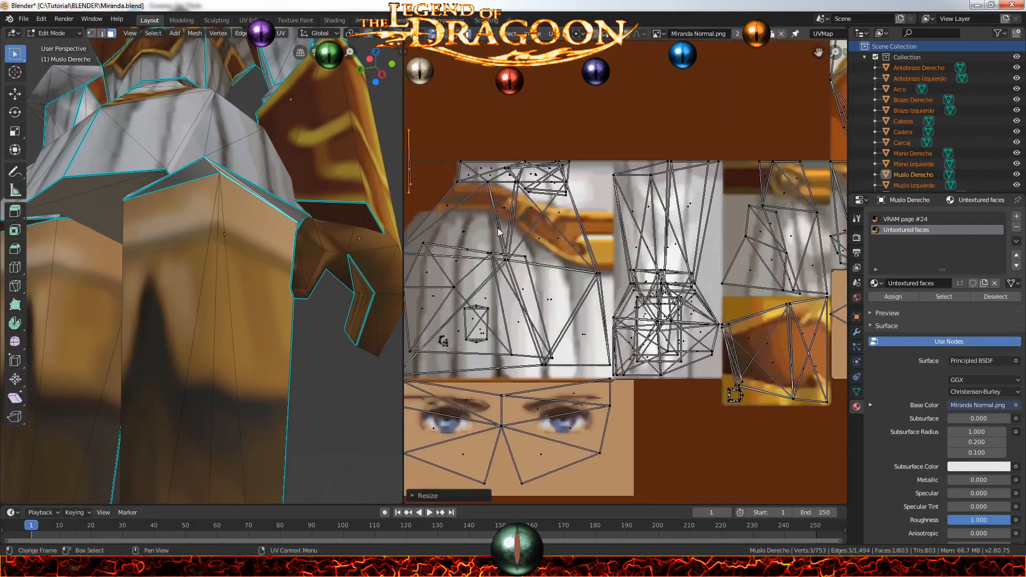
pyautogui.moveTo(502, 231); pyautogui.dragTo(611, 249, button='middle')
pyautogui.press('g')
pyautogui.click(578, 376)
# Select the untextured top faces of Muslo Izquierdo, shrink their unwrapped UVs and place them on the white skirt area
pyautogui.scroll(-5, 277, 250)
pyautogui.scroll(5, 198, 208)
pyautogui.click(126, 140)
pyautogui.scroll(4, 198, 208)
pyautogui.moveTo(198, 209); pyautogui.dragTo(139, 321, button='middle')
pyautogui.keyDown('shift'); pyautogui.click(214, 161); pyautogui.keyUp('shift')
pyautogui.keyDown('shift'); pyautogui.click(235, 278); pyautogui.keyUp('shift')
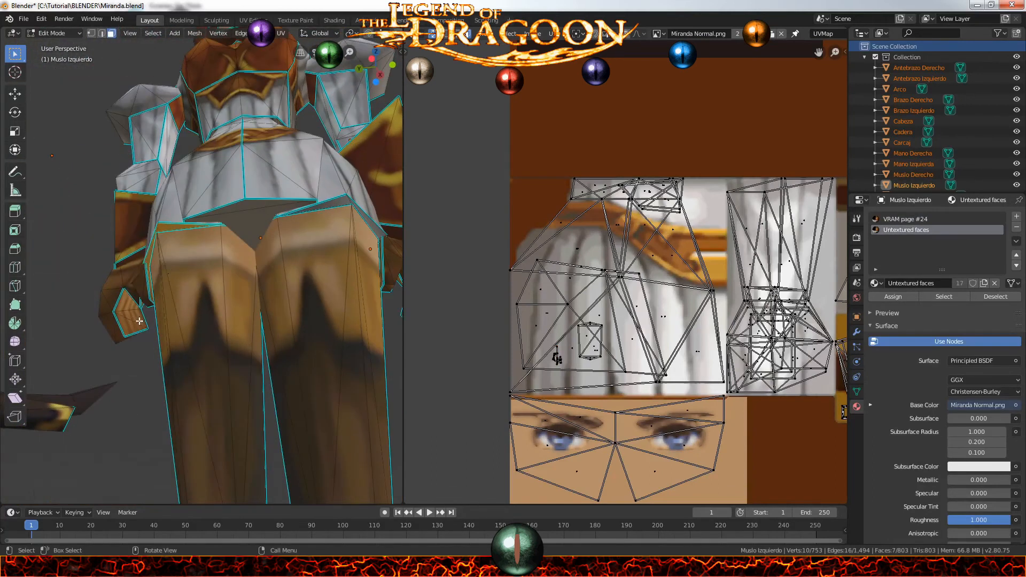
pyautogui.scroll(-5, 642, 263)
pyautogui.press('s')
pyautogui.click(626, 263)
pyautogui.scroll(4, 626, 263)
pyautogui.press('g')
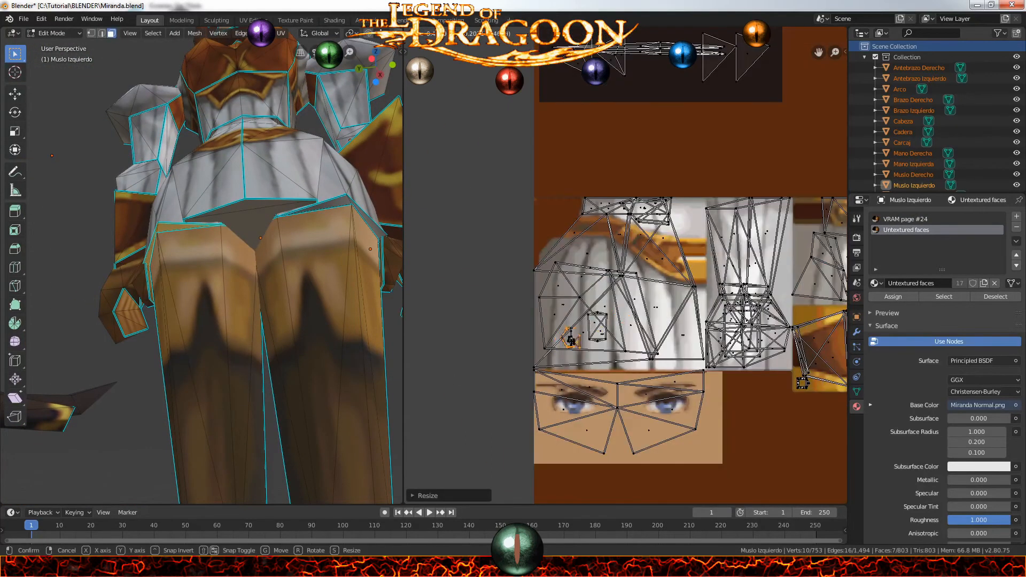
pyautogui.click(564, 363)
pyautogui.scroll(5, 563, 363)
pyautogui.press('s')
pyautogui.moveTo(200, 246)
pyautogui.mouseDown(button='middle')
pyautogui.moveTo(209, 235)
pyautogui.moveTo(195, 238)
pyautogui.mouseUp(button='middle')
pyautogui.scroll(5, 211, 211)
pyautogui.click(176, 79)
pyautogui.scroll(-14, 688, 195)
pyautogui.scroll(5, 690, 196)
pyautogui.moveTo(689, 196); pyautogui.dragTo(605, 230, button='middle')
pyautogui.moveTo(160, 148); pyautogui.dragTo(161, 226, button='middle')
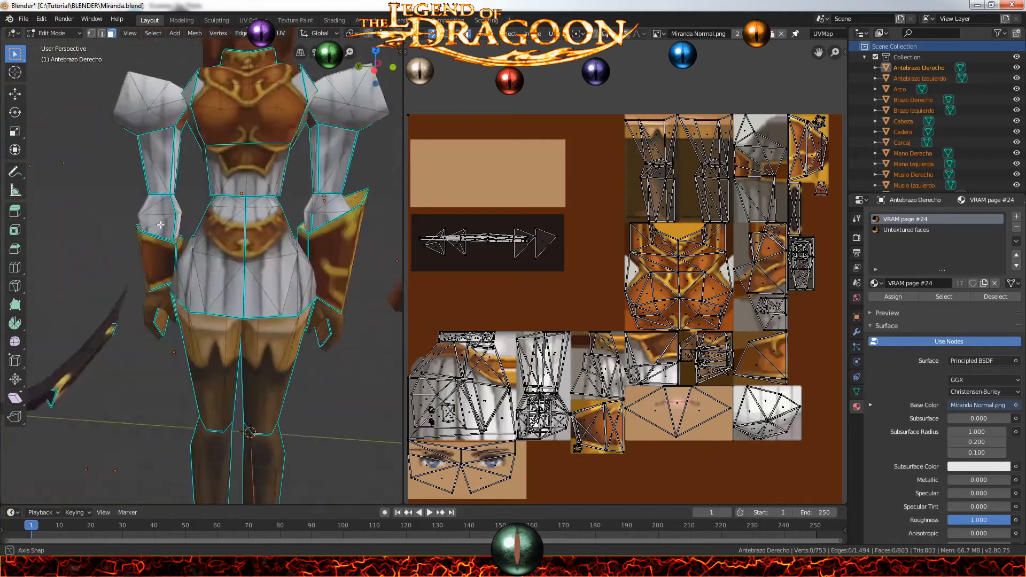
pyautogui.keyDown('shift'); pyautogui.moveTo(247, 285); pyautogui.dragTo(207, 385, button='middle'); pyautogui.keyUp('shift')
# Select the untextured collar faces and place their UVs on the yellow area at the top of the torso texture
pyautogui.scroll(7, 207, 170)
pyautogui.click(235, 235)
pyautogui.moveTo(214, 192); pyautogui.dragTo(62, 235, button='middle')
pyautogui.keyDown('shift'); pyautogui.click(255, 243); pyautogui.keyUp('shift')
pyautogui.keyDown('shift'); pyautogui.click(60, 197); pyautogui.keyUp('shift')
pyautogui.moveTo(298, 220); pyautogui.dragTo(272, 285, button='middle')
pyautogui.click(680, 233)
# Unwrap the untextured neck faces, shrink their UVs and move them onto the plain skin-coloured area of the texture
pyautogui.moveTo(251, 203); pyautogui.dragTo(160, 214, button='middle')
pyautogui.keyDown('shift'); pyautogui.click(157, 289); pyautogui.keyUp('shift')
pyautogui.keyDown('shift'); pyautogui.click(140, 256); pyautogui.keyUp('shift')
pyautogui.keyDown('shift'); pyautogui.click(162, 321); pyautogui.keyUp('shift')
pyautogui.press('u')
pyautogui.click(162, 265)
pyautogui.press('s')
pyautogui.click(608, 335)
pyautogui.press('g')
pyautogui.click(550, 194)
# Unwrap the untextured inner faces of Cabeza around the chin and neck, and shrink their UVs for the skin-coloured area
pyautogui.scroll(-4, 225, 267)
pyautogui.click(257, 190)
pyautogui.keyDown('shift'); pyautogui.click(213, 229); pyautogui.keyUp('shift')
pyautogui.scroll(4, 231, 215)
pyautogui.keyDown('shift'); pyautogui.click(232, 216); pyautogui.keyUp('shift')
pyautogui.keyDown('shift'); pyautogui.click(262, 213); pyautogui.keyUp('shift')
pyautogui.keyDown('shift'); pyautogui.click(232, 193); pyautogui.keyUp('shift')
pyautogui.keyDown('shift'); pyautogui.click(149, 224); pyautogui.keyUp('shift')
pyautogui.keyDown('shift'); pyautogui.click(123, 94); pyautogui.keyUp('shift')
pyautogui.keyDown('shift'); pyautogui.click(160, 147); pyautogui.keyUp('shift')
pyautogui.moveTo(161, 146); pyautogui.dragTo(278, 220, button='middle')
pyautogui.scroll(-6, 278, 219)
pyautogui.press('u')
pyautogui.click(278, 219)
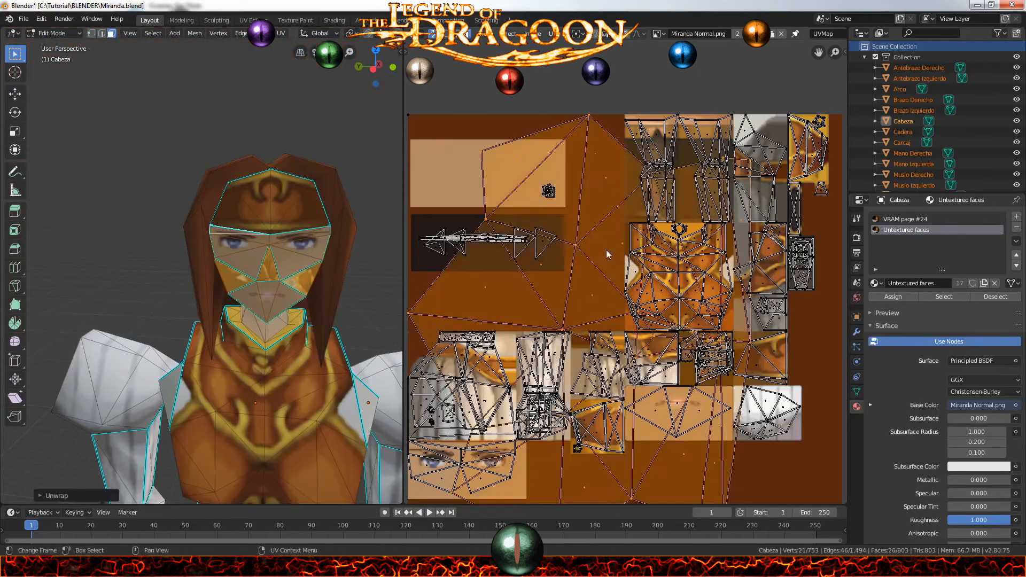
pyautogui.press('s')
pyautogui.click(585, 313)
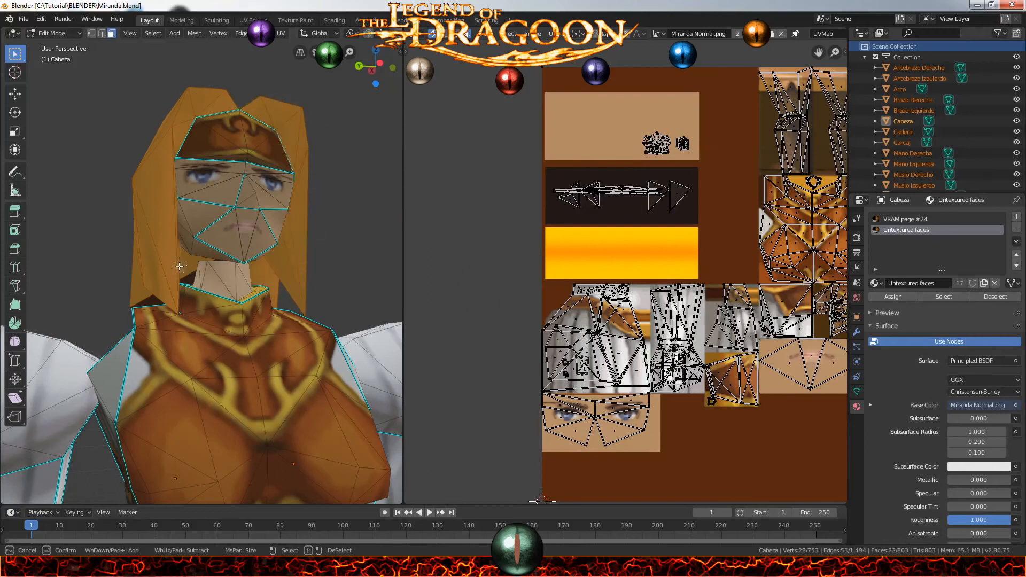
# Select the hair faces of Cabeza, leaving the face and neck faces out of the selection
pyautogui.click(186, 272)
pyautogui.rightClick(214, 269)
pyautogui.moveTo(234, 267); pyautogui.dragTo(160, 268, button='middle')
pyautogui.press('l')
pyautogui.moveTo(355, 182); pyautogui.dragTo(94, 188, button='middle')
pyautogui.click(71, 299)
pyautogui.rightClick(71, 298)
pyautogui.moveTo(71, 298); pyautogui.dragTo(286, 206, button='middle')
pyautogui.scroll(-5, 184, 101)
pyautogui.moveTo(240, 177); pyautogui.dragTo(222, 182)
pyautogui.moveTo(222, 208); pyautogui.dragTo(214, 129, button='middle')
# Try to unwrap the hair faces, shrink their UVs and place them on the yellow hair strip of the texture
pyautogui.press('u')
pyautogui.click(225, 131)
pyautogui.scroll(-2, 699, 247)
pyautogui.press('s')
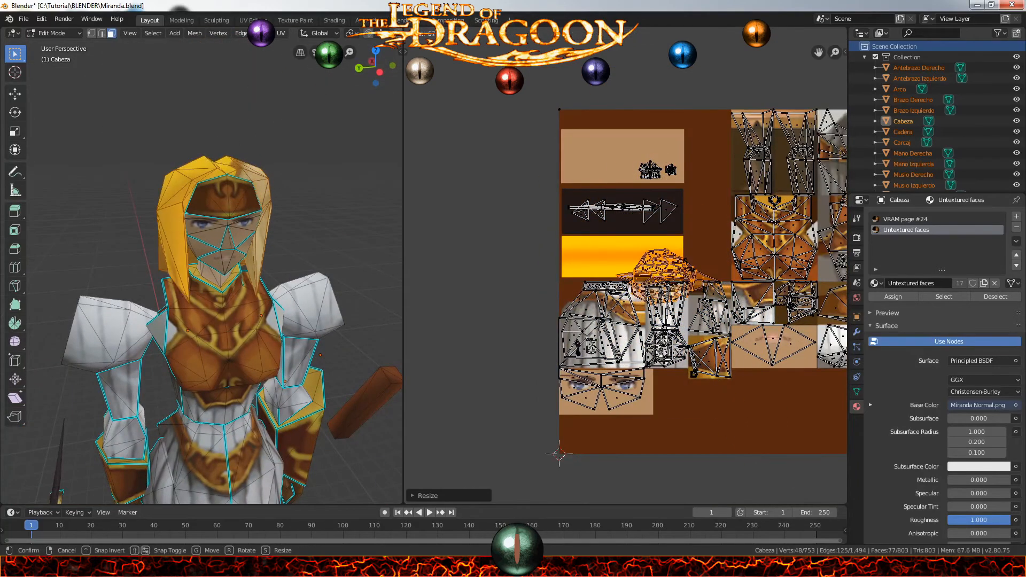
pyautogui.click(640, 252)
pyautogui.moveTo(230, 241); pyautogui.dragTo(131, 216, button='middle')
pyautogui.scroll(4, 676, 235)
pyautogui.click(658, 228)
pyautogui.moveTo(262, 254); pyautogui.dragTo(7, 260, button='middle')
# Undo the unwrapping, scaling and moving of the hair UVs
pyautogui.hotkey('ctrl', 'z')
pyautogui.hotkey('ctrl', 'z')
pyautogui.hotkey('ctrl', 'z')
pyautogui.scroll(-4, 281, 209)
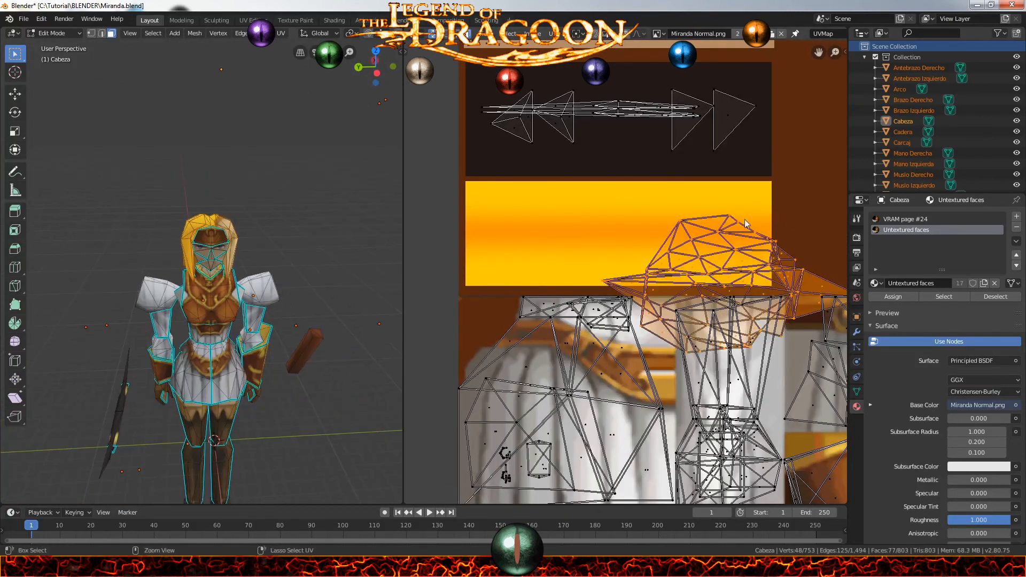
pyautogui.scroll(-3, 626, 271)
pyautogui.scroll(1, 625, 270)
pyautogui.press('g')
pyautogui.hotkey('ctrl', 'z')
# Separate the selected hair faces of Cabeza into their own object
pyautogui.moveTo(270, 221)
pyautogui.mouseDown(button='middle')
pyautogui.moveTo(289, 222)
pyautogui.moveTo(300, 204)
pyautogui.moveTo(378, 171)
pyautogui.moveTo(277, 219)
pyautogui.mouseUp(button='middle')
pyautogui.scroll(5, 300, 204)
pyautogui.scroll(-3, 277, 219)
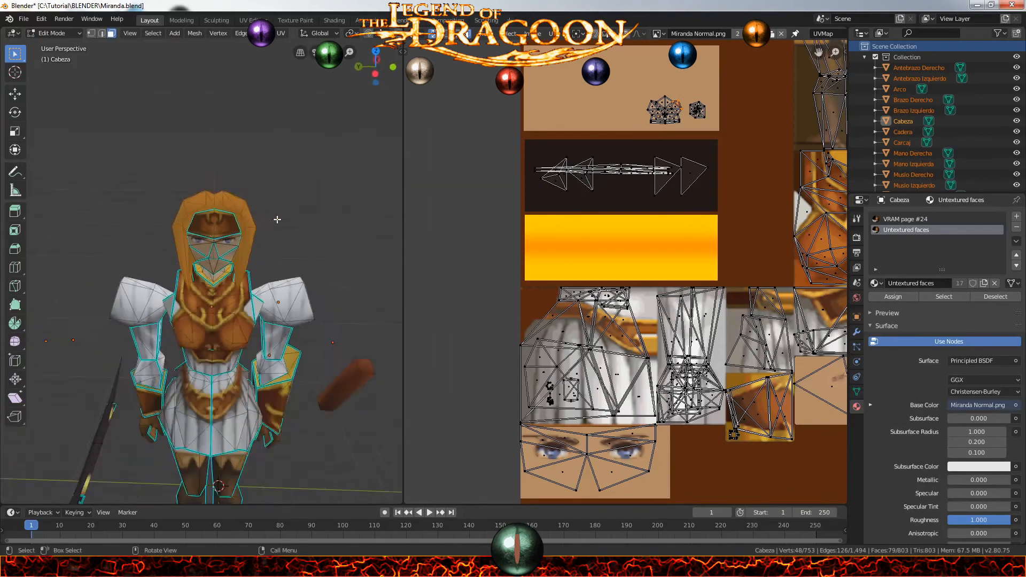
pyautogui.scroll(3, 277, 219)
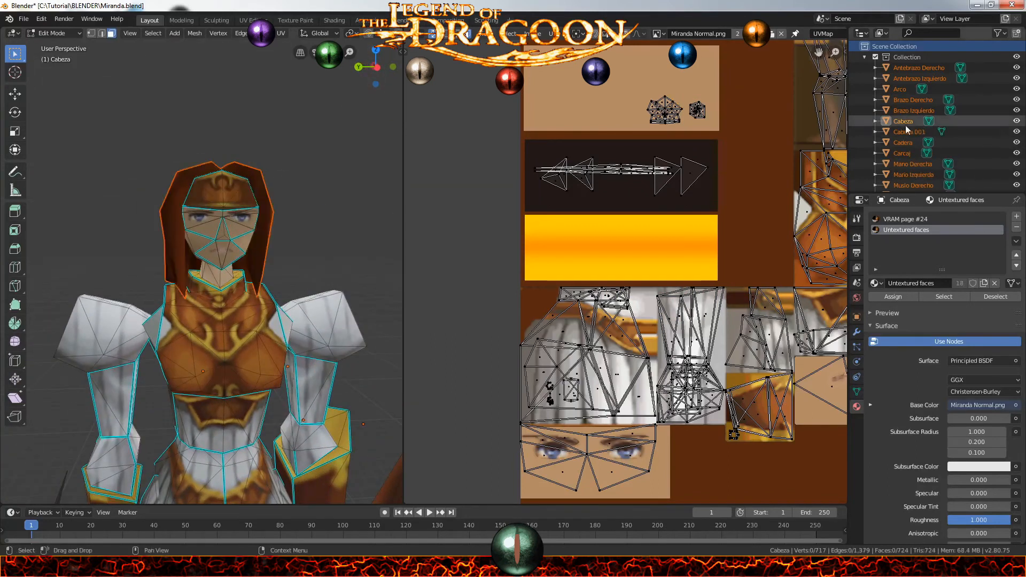
# Rename the separated hair object as Pelo and hide the other body parts
pyautogui.scroll(-3, 906, 134)
pyautogui.click(900, 160)
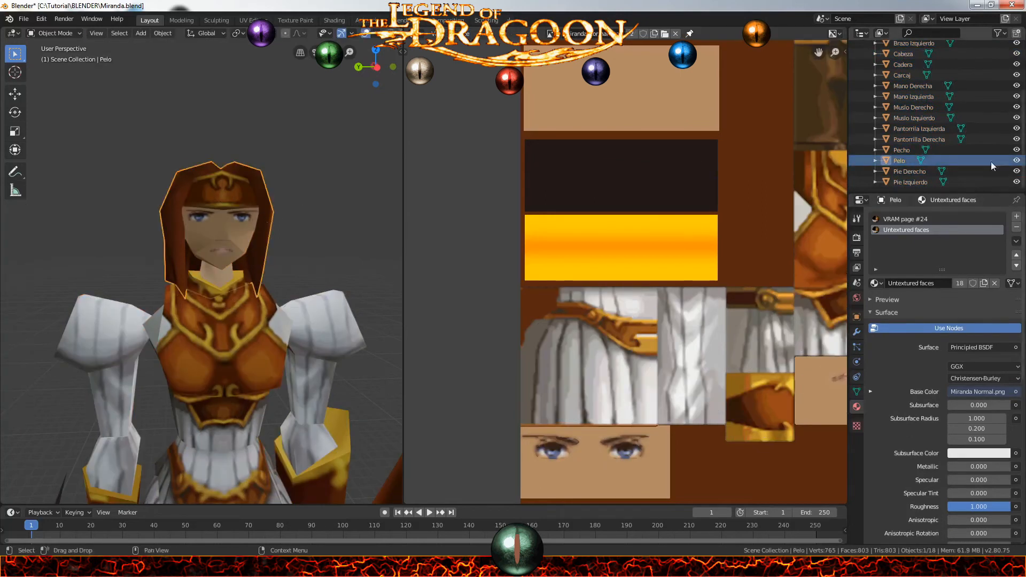
pyautogui.click(797, 241)
pyautogui.scroll(-3, 1001, 161)
pyautogui.click(1016, 161)
pyautogui.scroll(3, 1010, 144)
pyautogui.rightClick(905, 56)
pyautogui.click(1017, 57)
pyautogui.scroll(-3, 1010, 69)
pyautogui.scroll(4, 253, 199)
pyautogui.scroll(-3, 254, 199)
# Separate the leftover skin faces from the Pelo mesh into an object named Cabeza1
pyautogui.moveTo(254, 198); pyautogui.dragTo(266, 137, button='middle')
pyautogui.click(225, 214)
pyautogui.moveTo(225, 214); pyautogui.dragTo(204, 226, button='middle')
pyautogui.press('Tab')
pyautogui.scroll(4, 203, 227)
pyautogui.click(167, 259)
pyautogui.moveTo(166, 259); pyautogui.dragTo(208, 251, button='middle')
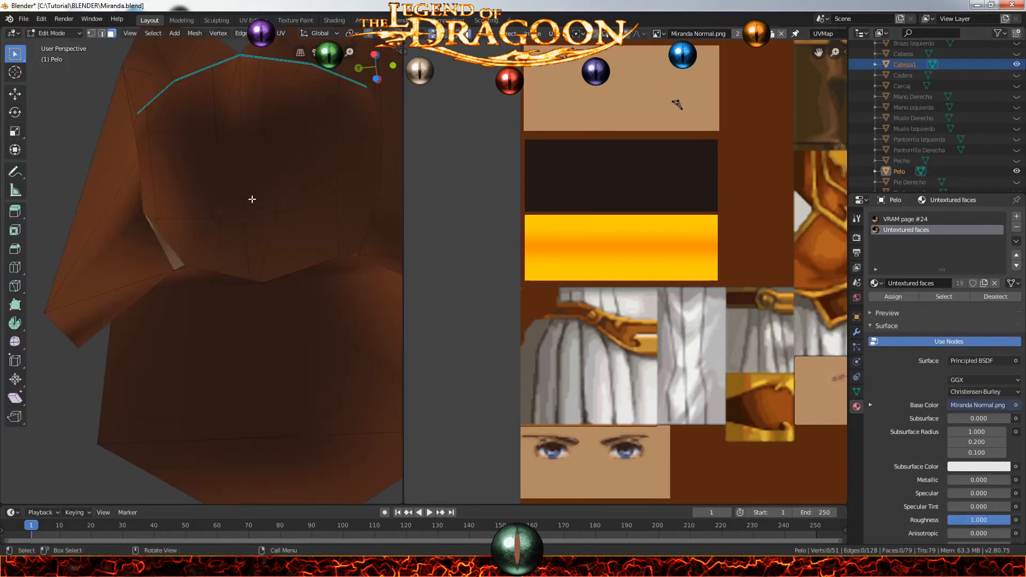
pyautogui.press('Tab')
# Show Cabeza again, hide Pelo, and join Cabeza with Cabeza1 into one head object
pyautogui.click(904, 55)
pyautogui.click(1016, 54)
pyautogui.scroll(-4, 229, 224)
pyautogui.moveTo(230, 225); pyautogui.dragTo(230, 300, button='middle')
pyautogui.scroll(-1, 986, 99)
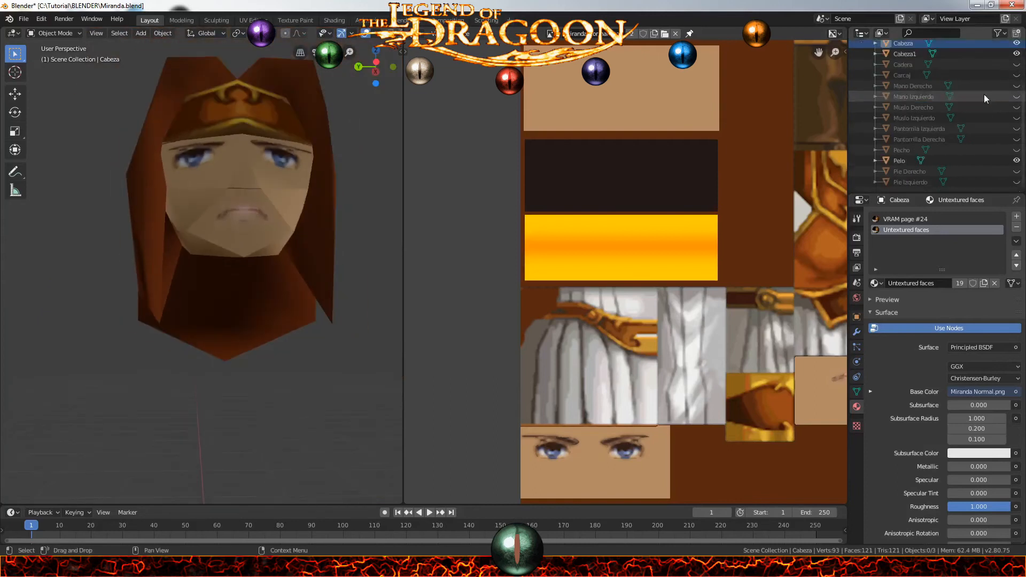
pyautogui.click(1017, 160)
pyautogui.scroll(5, 911, 79)
pyautogui.moveTo(156, 154); pyautogui.dragTo(201, 217, button='middle')
pyautogui.hotkey('ctrl', 'j')
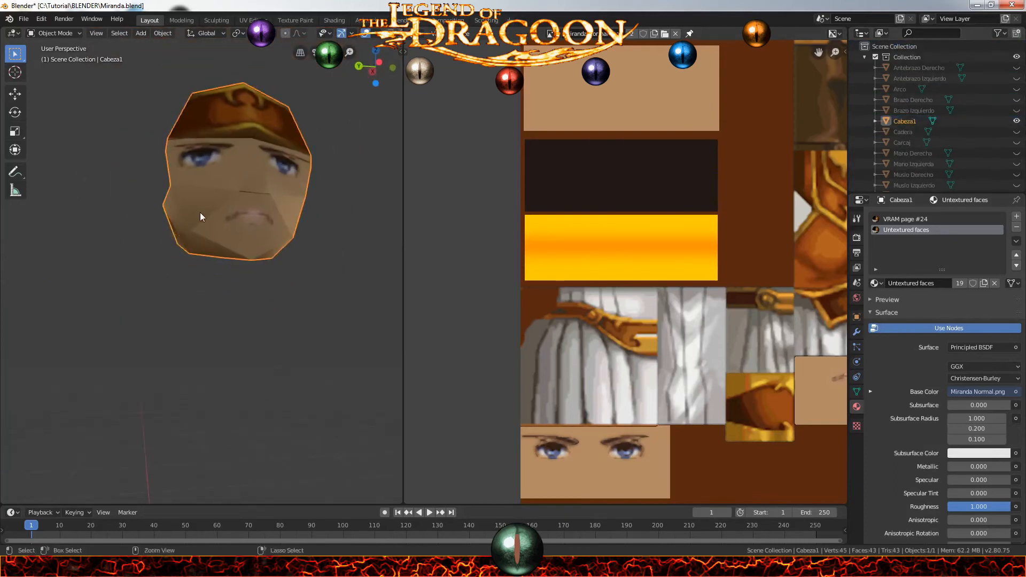
# Rename the joined head object as Cabeza and save the file with only Pelo visible
pyautogui.scroll(-5, 926, 127)
pyautogui.click(1017, 134)
pyautogui.click(1017, 121)
pyautogui.click(24, 18)
pyautogui.click(33, 92)
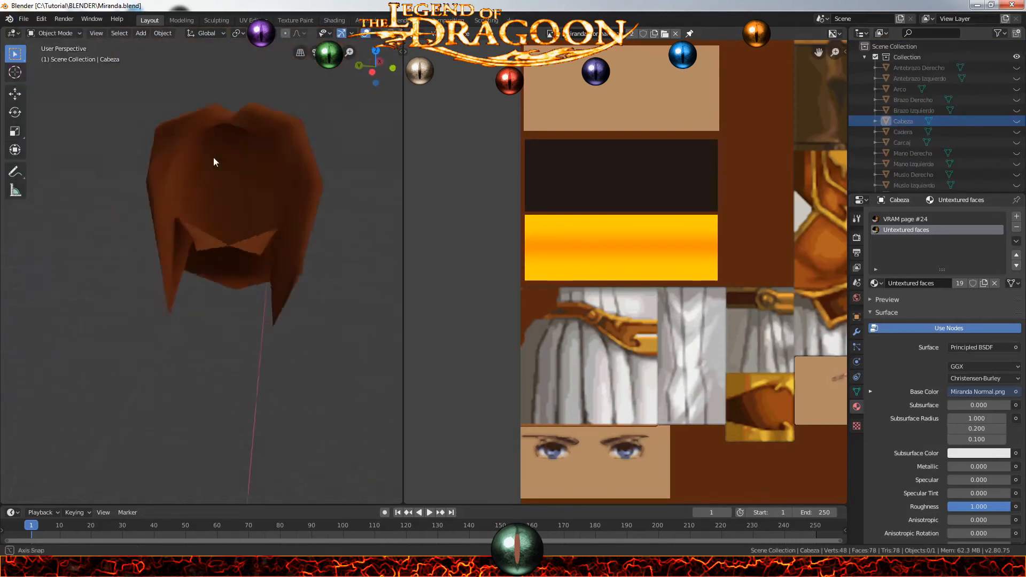
# Unwrap the inner faces of Pelo's two side strands, shrink their UVs and place them on the yellow hair strip
pyautogui.click(213, 161)
pyautogui.press('Tab')
pyautogui.moveTo(213, 161); pyautogui.dragTo(197, 116, button='middle')
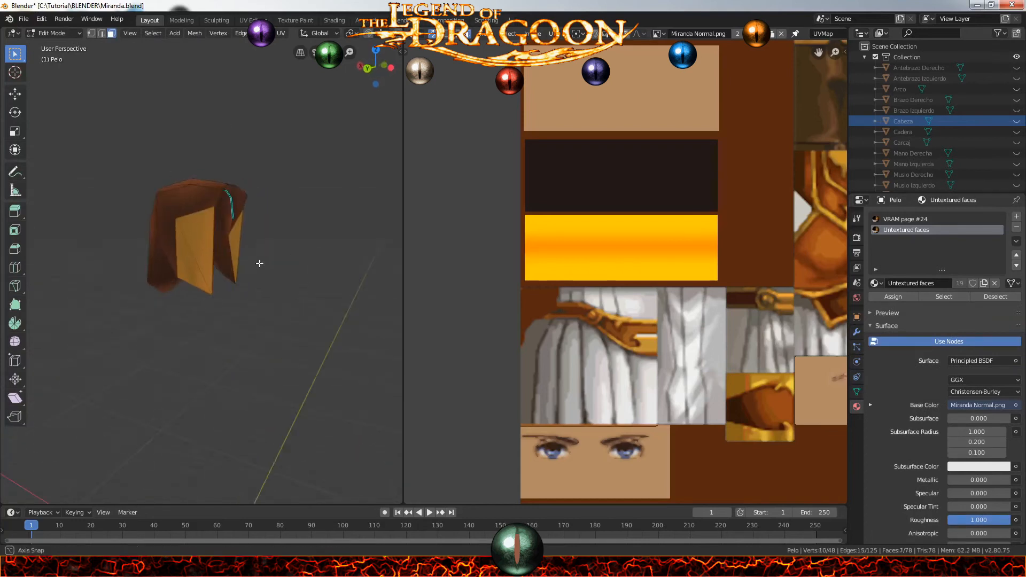
pyautogui.press('u')
pyautogui.click(233, 266)
pyautogui.scroll(-6, 695, 273)
pyautogui.press('r')
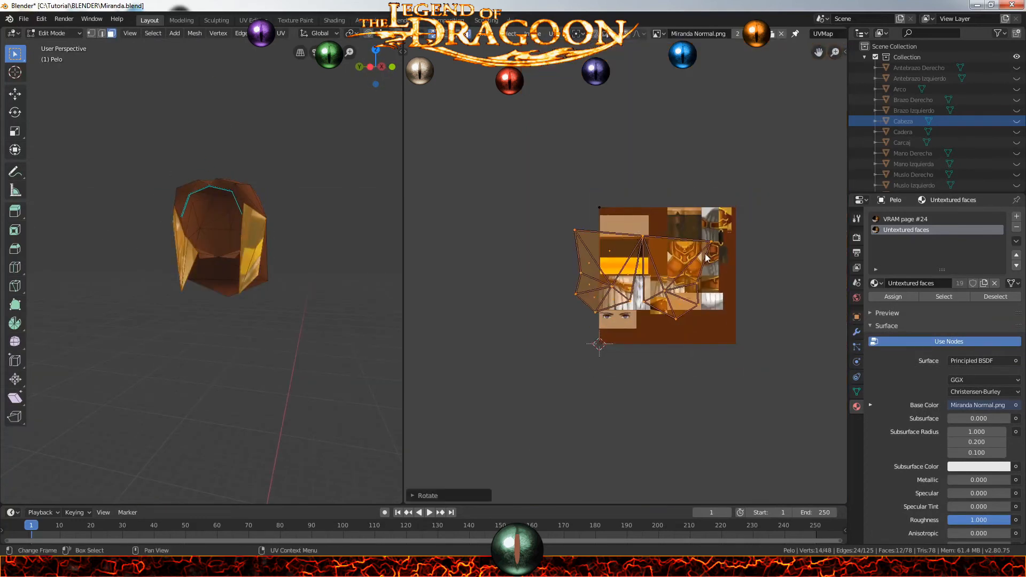
pyautogui.press('s')
pyautogui.click(689, 273)
pyautogui.scroll(5, 703, 272)
pyautogui.press('g')
pyautogui.click(667, 250)
pyautogui.scroll(3, 671, 253)
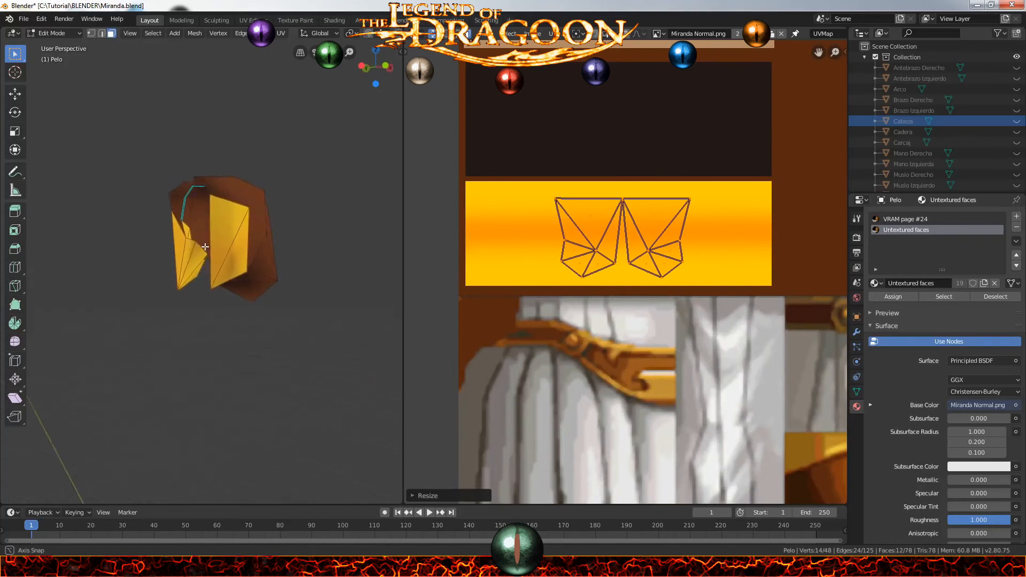
# Try to shrink and rotate the side strand UVs within the yellow hair strip
pyautogui.moveTo(205, 246); pyautogui.dragTo(203, 247, button='middle')
pyautogui.press('r')
pyautogui.click(641, 227)
pyautogui.press('r')
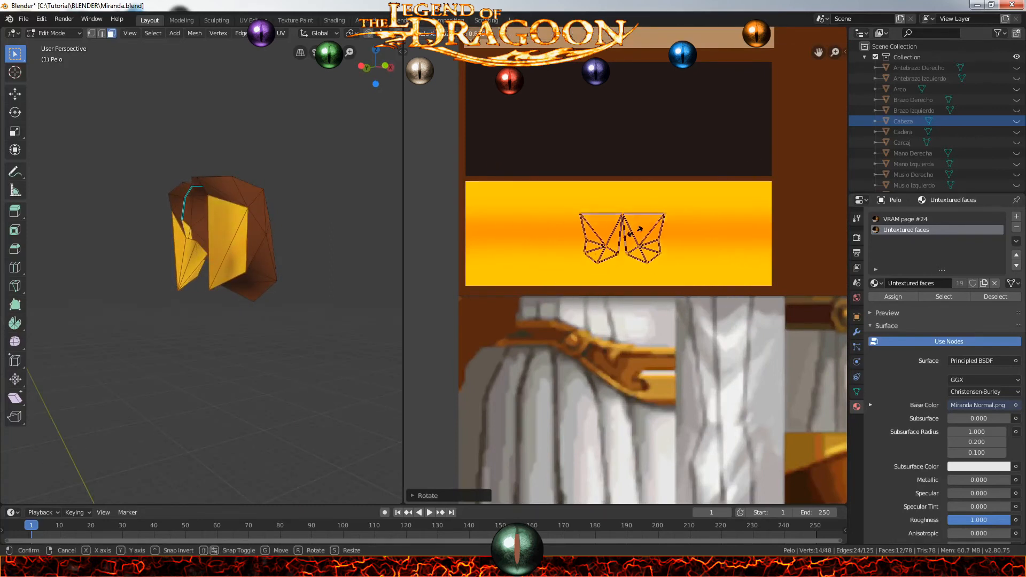
pyautogui.rightClick(636, 231)
pyautogui.scroll(3, 633, 234)
pyautogui.click(555, 202)
# Undo the last resizing and rotation of the side strand UVs
pyautogui.hotkey('ctrl', 'z')
pyautogui.hotkey('ctrl', 'z')
pyautogui.hotkey('ctrl', 'z')
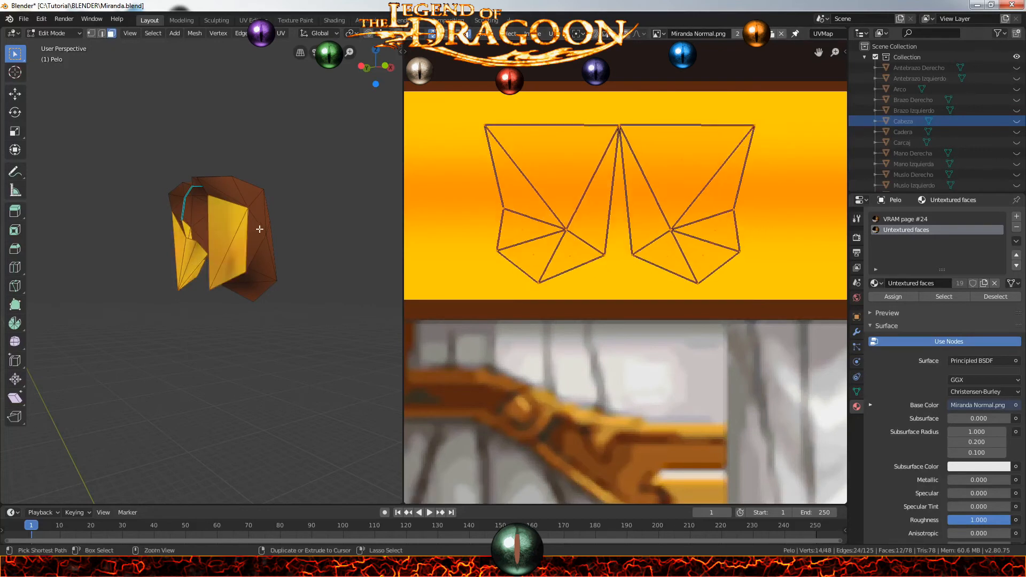
# Unwrap the two large faces of one side strand, shrink their UVs and rotate them upright on the yellow strip
pyautogui.scroll(-6, 628, 272)
pyautogui.moveTo(306, 190); pyautogui.dragTo(270, 243, button='middle')
pyautogui.press('u')
pyautogui.press('s')
pyautogui.click(649, 279)
pyautogui.scroll(3, 656, 277)
pyautogui.press('g')
pyautogui.click(575, 221)
pyautogui.press('r')
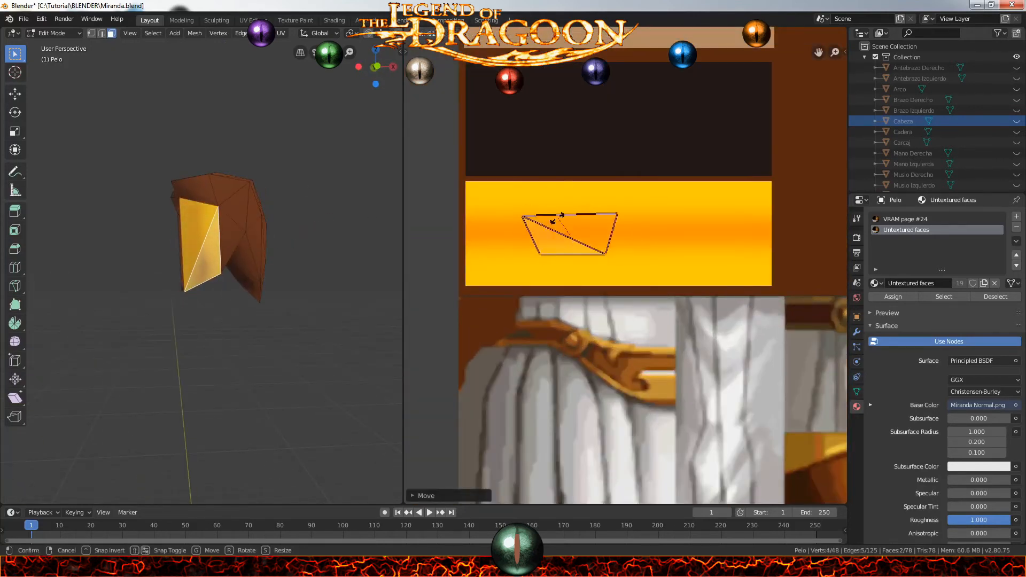
pyautogui.click(590, 213)
# Select the two matching large faces of the opposite side strand and unwrap them
pyautogui.scroll(2, 267, 235)
pyautogui.click(161, 238)
pyautogui.moveTo(257, 241); pyautogui.dragTo(390, 243, button='middle')
pyautogui.keyDown('shift'); pyautogui.click(233, 235); pyautogui.keyUp('shift')
pyautogui.moveTo(306, 233); pyautogui.dragTo(261, 232, button='middle')
pyautogui.press('u')
pyautogui.scroll(-5, 629, 273)
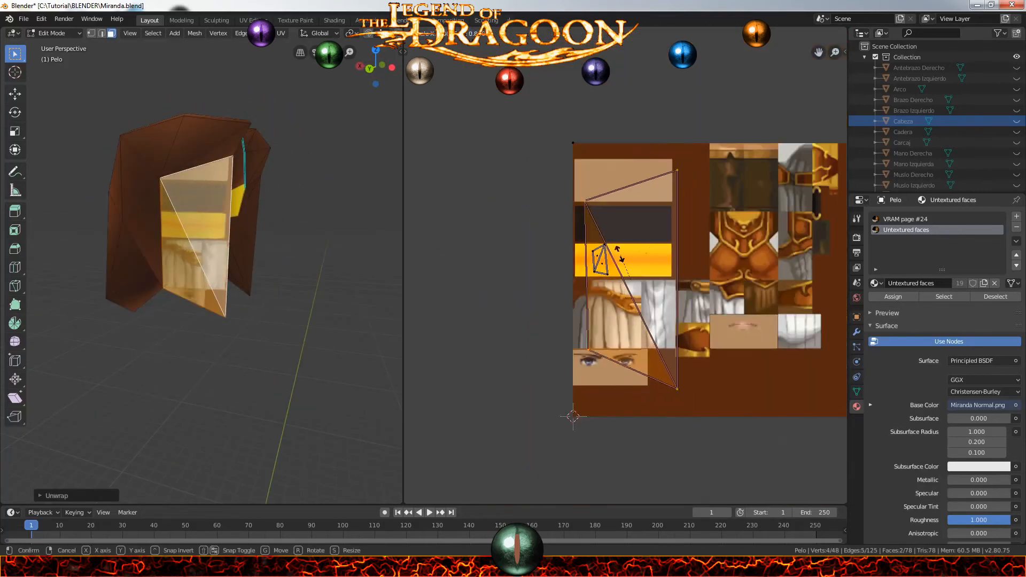
# Shrink, rotate and move the opposite strand's UVs so they overlap the first pair on the yellow strip
pyautogui.press('s')
pyautogui.scroll(4, 655, 275)
pyautogui.moveTo(665, 268); pyautogui.dragTo(718, 325, button='middle')
pyautogui.press('g')
pyautogui.scroll(4, 639, 275)
pyautogui.press('r')
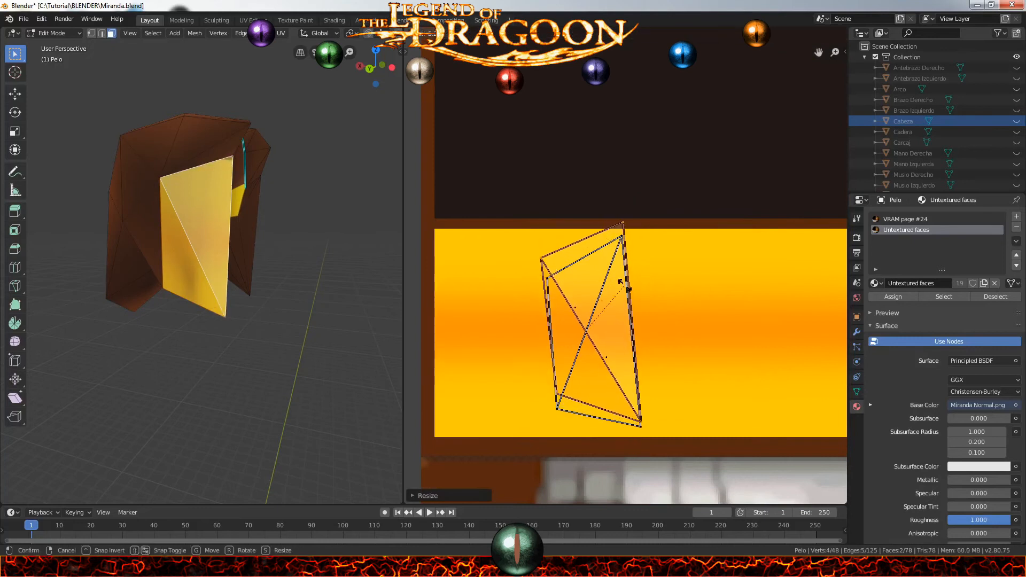
pyautogui.click(607, 289)
pyautogui.press('g')
pyautogui.click(618, 292)
# Select the front hair faces framing the face opening on both side strands of Pelo
pyautogui.moveTo(267, 194); pyautogui.dragTo(240, 161, button='middle')
pyautogui.scroll(4, 148, 187)
pyautogui.scroll(-3, 152, 214)
pyautogui.click(154, 231)
pyautogui.keyDown('shift'); pyautogui.click(169, 236); pyautogui.keyUp('shift')
pyautogui.keyDown('shift'); pyautogui.click(152, 169); pyautogui.keyUp('shift')
pyautogui.keyDown('shift'); pyautogui.click(140, 170); pyautogui.keyUp('shift')
pyautogui.keyDown('shift'); pyautogui.click(187, 99); pyautogui.keyUp('shift')
pyautogui.keyDown('shift'); pyautogui.click(316, 109); pyautogui.keyUp('shift')
pyautogui.moveTo(314, 188); pyautogui.dragTo(336, 195, button='middle')
pyautogui.keyDown('shift'); pyautogui.click(312, 182); pyautogui.keyUp('shift')
pyautogui.keyDown('shift'); pyautogui.click(290, 256); pyautogui.keyUp('shift')
pyautogui.moveTo(286, 233)
pyautogui.mouseDown(button='middle')
pyautogui.moveTo(254, 214)
pyautogui.moveTo(283, 221)
pyautogui.mouseUp(button='middle')
pyautogui.keyDown('shift'); pyautogui.click(176, 230); pyautogui.keyUp('shift')
# Unwrap the selected front hair faces, shrink their UVs and place them on the yellow strip beside the first islands
pyautogui.press('u')
pyautogui.click(179, 233)
pyautogui.scroll(-5, 214, 241)
pyautogui.scroll(-7, 627, 271)
pyautogui.press('s')
pyautogui.click(709, 308)
pyautogui.scroll(5, 714, 310)
pyautogui.press('g')
pyautogui.click(622, 235)
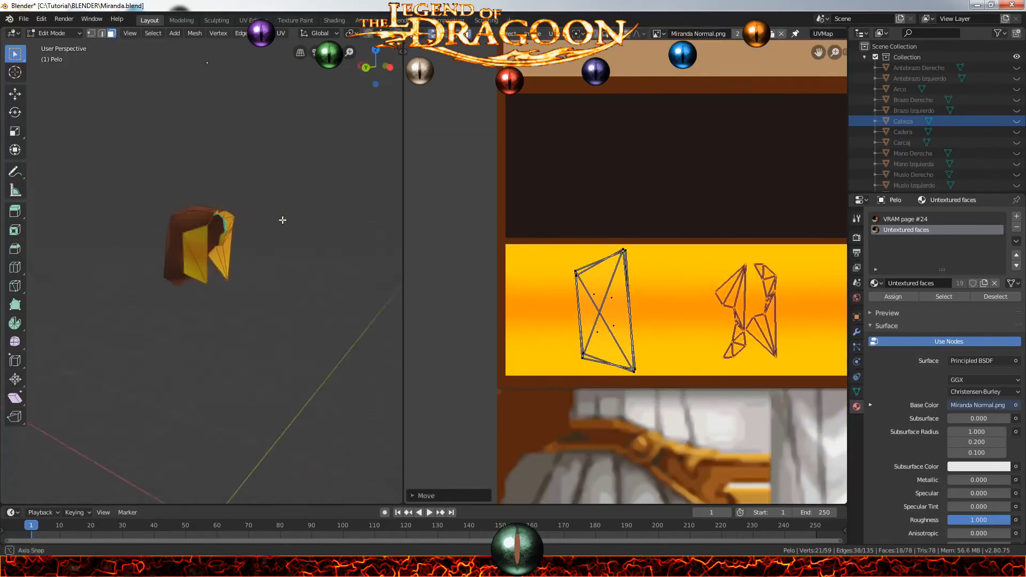
# Select the underside faces of the hair below the face opening
pyautogui.moveTo(206, 191); pyautogui.dragTo(214, 155, button='middle')
pyautogui.scroll(5, 219, 213)
pyautogui.moveTo(222, 235); pyautogui.dragTo(249, 256, button='middle')
pyautogui.keyDown('shift'); pyautogui.click(249, 278); pyautogui.keyUp('shift')
pyautogui.keyDown('shift'); pyautogui.click(318, 283); pyautogui.keyUp('shift')
pyautogui.keyDown('shift'); pyautogui.click(155, 272); pyautogui.keyUp('shift')
pyautogui.keyDown('shift'); pyautogui.click(210, 332); pyautogui.keyUp('shift')
pyautogui.keyDown('shift'); pyautogui.click(230, 409); pyautogui.keyUp('shift')
pyautogui.keyDown('shift'); pyautogui.click(296, 345); pyautogui.keyUp('shift')
pyautogui.moveTo(297, 345); pyautogui.dragTo(307, 383, button='middle')
# Unwrap the selected underside faces, shrink their UVs and place them near the end of the yellow strip
pyautogui.press('u')
pyautogui.click(307, 383)
pyautogui.scroll(-7, 695, 299)
pyautogui.press('s')
pyautogui.click(708, 293)
pyautogui.scroll(5, 625, 271)
pyautogui.press('g')
pyautogui.click(753, 289)
pyautogui.scroll(4, 754, 289)
pyautogui.press('g')
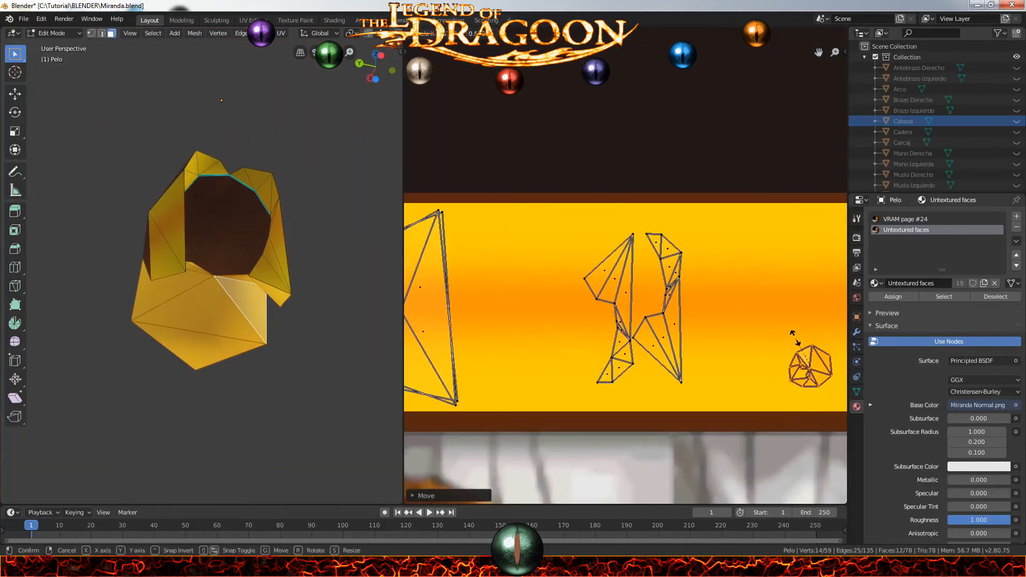
pyautogui.click(772, 337)
# Unwrap the five outer faces above one side strand, shrink their UVs and move them onto the yellow strip
pyautogui.moveTo(214, 288); pyautogui.dragTo(224, 303, button='middle')
pyautogui.keyDown('shift'); pyautogui.click(172, 173); pyautogui.keyUp('shift')
pyautogui.press('u')
pyautogui.click(192, 162)
pyautogui.scroll(-9, 727, 299)
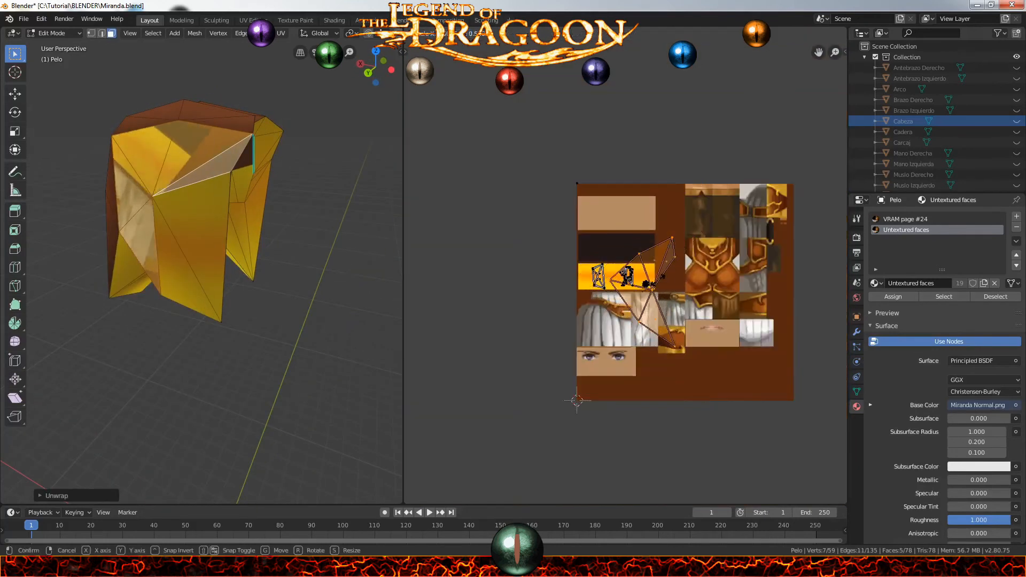
pyautogui.press('s')
pyautogui.click(695, 311)
pyautogui.scroll(5, 694, 313)
pyautogui.press('g')
pyautogui.click(549, 274)
# Unwrap the five matching outer faces on the opposite side and fit their UVs inside the yellow strip
pyautogui.moveTo(278, 240); pyautogui.dragTo(299, 241, button='middle')
pyautogui.keyDown('shift'); pyautogui.click(176, 153); pyautogui.keyUp('shift')
pyautogui.press('u')
pyautogui.click(179, 156)
pyautogui.scroll(-4, 719, 276)
pyautogui.press('s')
pyautogui.click(653, 302)
pyautogui.scroll(4, 715, 342)
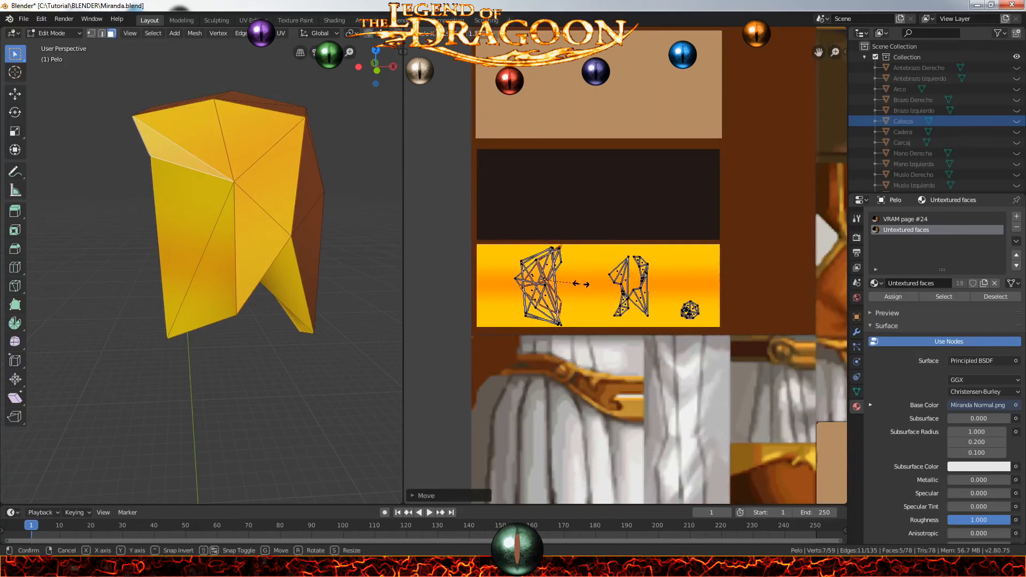
pyautogui.click(581, 284)
pyautogui.scroll(3, 513, 275)
pyautogui.press('s')
# Select the remaining brown faces across the crown, sides and back of Pelo
pyautogui.moveTo(331, 229); pyautogui.dragTo(203, 213, button='middle')
pyautogui.click(110, 235)
pyautogui.keyDown('shift'); pyautogui.click(214, 166); pyautogui.keyUp('shift')
pyautogui.moveTo(250, 169); pyautogui.dragTo(331, 198, button='middle')
pyautogui.keyDown('shift'); pyautogui.click(238, 214); pyautogui.keyUp('shift')
pyautogui.moveTo(268, 203); pyautogui.dragTo(160, 219, button='middle')
pyautogui.keyDown('shift'); pyautogui.click(148, 234); pyautogui.keyUp('shift')
pyautogui.keyDown('shift'); pyautogui.click(209, 148); pyautogui.keyUp('shift')
pyautogui.keyDown('shift'); pyautogui.click(115, 150); pyautogui.keyUp('shift')
pyautogui.moveTo(115, 149); pyautogui.dragTo(224, 182, button='middle')
pyautogui.keyDown('shift'); pyautogui.click(283, 193); pyautogui.keyUp('shift')
pyautogui.scroll(-4, 224, 183)
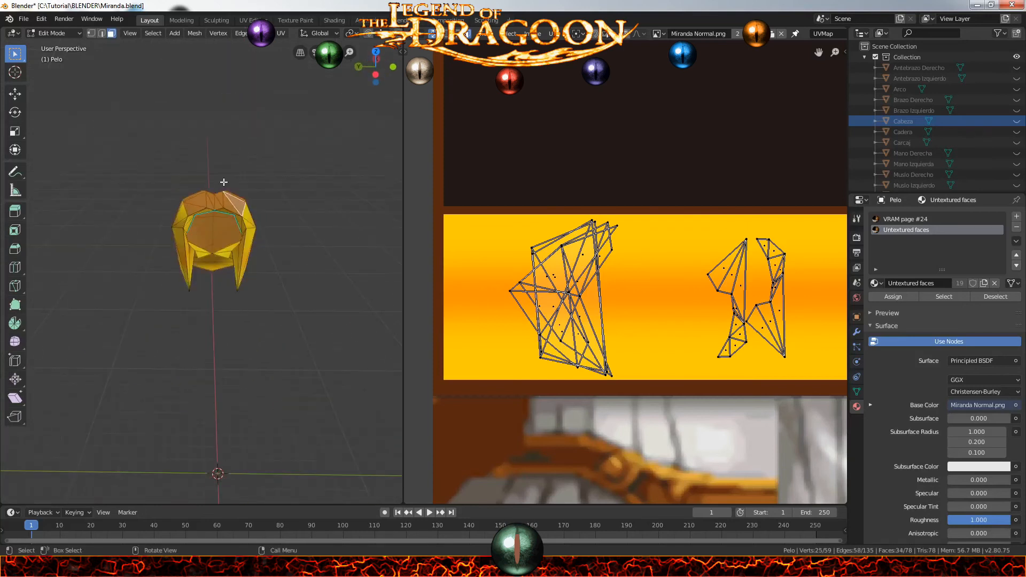
# Unwrap the selected crown, side and back faces of Pelo, shrink their UVs and place them across the yellow strip
pyautogui.press('u')
pyautogui.click(224, 185)
pyautogui.scroll(-6, 711, 326)
pyautogui.press('s')
pyautogui.click(759, 363)
pyautogui.press('g')
pyautogui.click(644, 276)
# Reposition and rotate the UVs of the outer faces on one side of the hair within the yellow strip
pyautogui.moveTo(294, 153); pyautogui.dragTo(259, 213, button='middle')
pyautogui.scroll(6, 626, 272)
pyautogui.click(160, 143)
pyautogui.keyDown('shift'); pyautogui.click(142, 179); pyautogui.keyUp('shift')
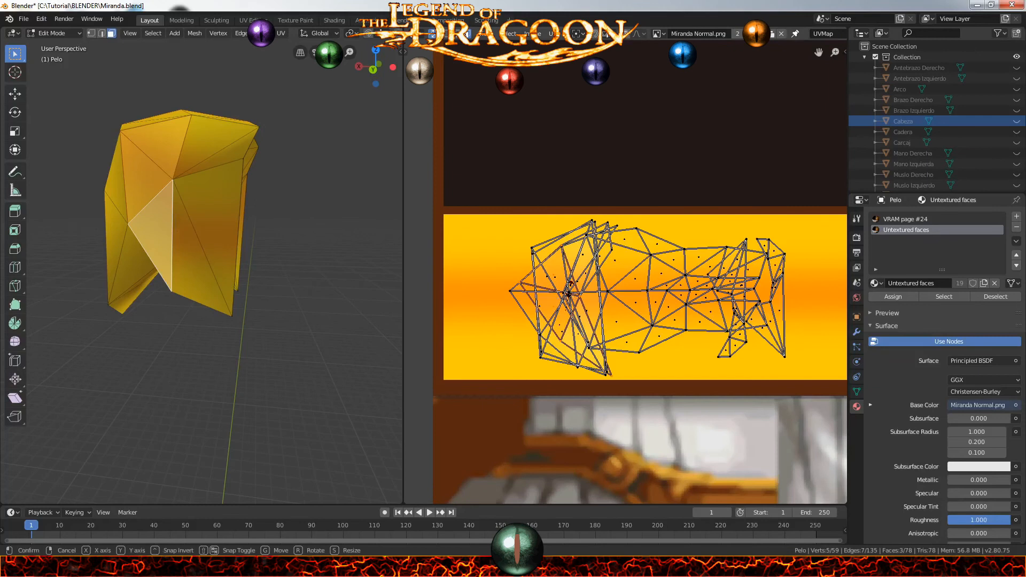
pyautogui.click(585, 299)
pyautogui.press('g')
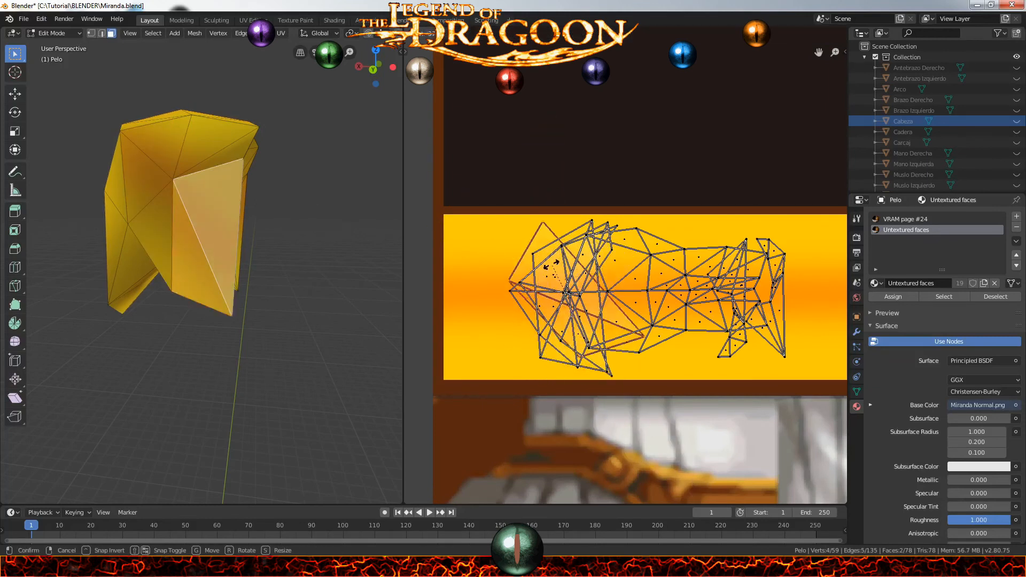
# Select the two matching outer faces on the opposite side of the hair and rotate their UVs on the yellow strip
pyautogui.moveTo(331, 214); pyautogui.dragTo(134, 220, button='middle')
pyautogui.click(213, 273)
pyautogui.keyDown('shift'); pyautogui.click(187, 219); pyautogui.keyUp('shift')
pyautogui.press('r')
pyautogui.click(527, 265)
pyautogui.hotkey('alt', 'a')
# Check the hair's shading in Object Mode, and rotate the UVs of the two large faces on one side strand
pyautogui.moveTo(235, 210)
pyautogui.mouseDown(button='middle')
pyautogui.moveTo(218, 207)
pyautogui.moveTo(236, 225)
pyautogui.mouseUp(button='middle')
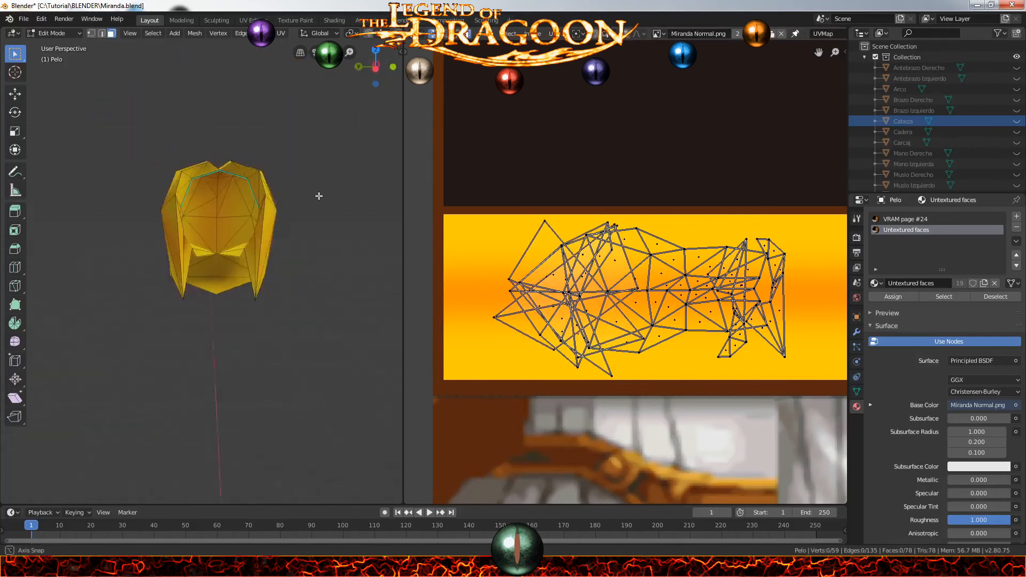
pyautogui.moveTo(325, 257); pyautogui.dragTo(319, 227, button='middle')
pyautogui.scroll(-2, 235, 170)
pyautogui.scroll(2, 243, 181)
pyautogui.press('Tab')
pyautogui.moveTo(250, 192); pyautogui.dragTo(343, 174, button='middle')
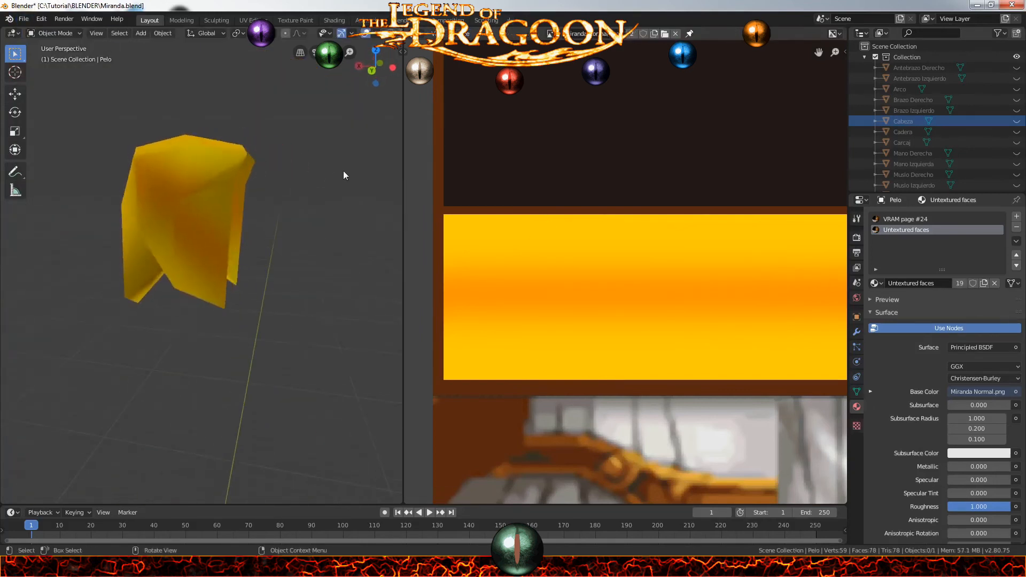
pyautogui.press('Tab')
pyautogui.click(210, 240)
pyautogui.keyDown('shift'); pyautogui.click(187, 267); pyautogui.keyUp('shift')
pyautogui.press('r')
pyautogui.click(539, 219)
pyautogui.hotkey('alt', 'a')
pyautogui.press('Tab')
# Refine the UV rotation of the same two side-strand faces so the orange band follows the hair
pyautogui.press('Tab')
pyautogui.click(211, 233)
pyautogui.keyDown('shift'); pyautogui.click(184, 271); pyautogui.keyUp('shift')
pyautogui.press('r')
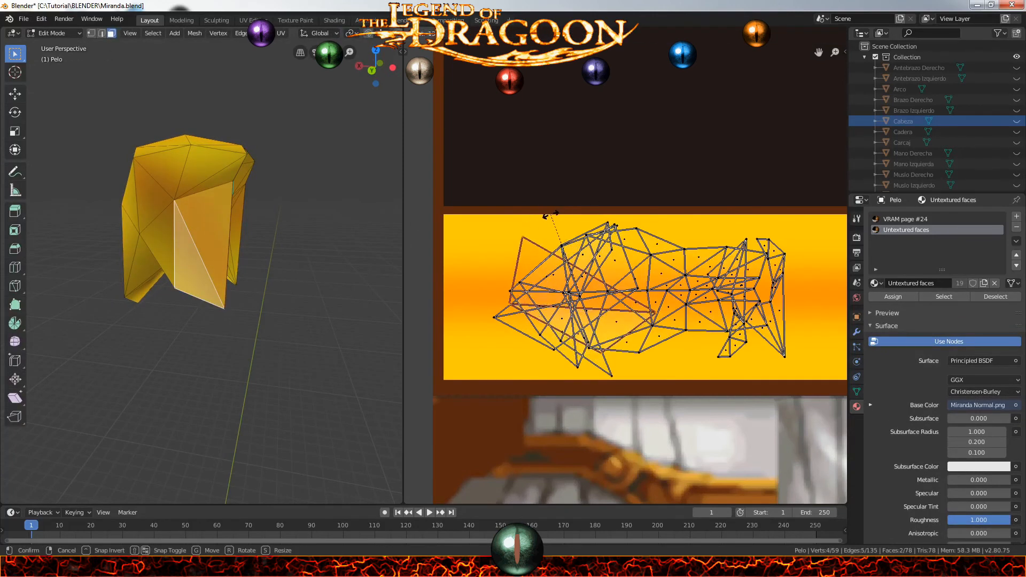
pyautogui.click(551, 214)
pyautogui.click(263, 217)
pyautogui.press('Tab')
# Rotate the UVs of the two corresponding faces on the other side strand to match
pyautogui.moveTo(264, 218); pyautogui.dragTo(234, 236, button='middle')
pyautogui.press('Tab')
pyautogui.click(214, 235)
pyautogui.keyDown('shift'); pyautogui.click(226, 261); pyautogui.keyUp('shift')
pyautogui.press('r')
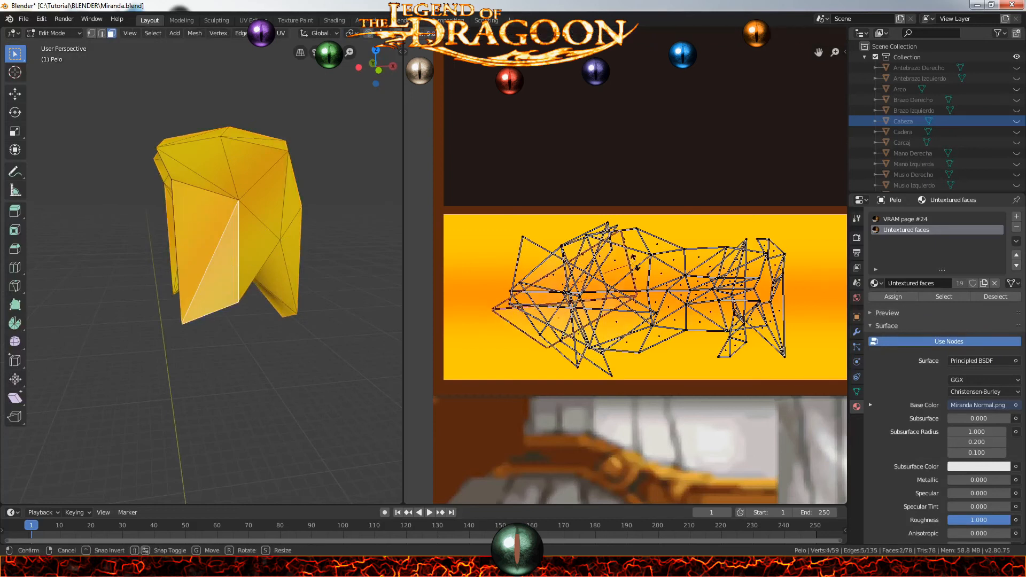
pyautogui.click(629, 261)
pyautogui.hotkey('alt', 'a')
pyautogui.press('Tab')
# Save the Miranda.blend file
pyautogui.moveTo(193, 270); pyautogui.dragTo(279, 235, button='middle')
pyautogui.scroll(-5, 117, 163)
pyautogui.click(24, 18)
pyautogui.click(38, 89)
# Unhide all the hidden body parts and accessories of the character in the outliner
pyautogui.scroll(-3, 1017, 102)
pyautogui.moveTo(1017, 70); pyautogui.dragTo(1018, 183)
pyautogui.scroll(-1, 1017, 125)
pyautogui.scroll(-5, 305, 214)
# Add a Sun light to the scene and move it along the Z axis
pyautogui.moveTo(300, 292); pyautogui.dragTo(274, 297, button='middle')
pyautogui.click(141, 34)
pyautogui.moveTo(166, 163)
pyautogui.click(225, 176)
pyautogui.press('g')
pyautogui.press('z')
pyautogui.click(370, 236)
pyautogui.moveTo(342, 236); pyautogui.dragTo(101, 178, button='middle')
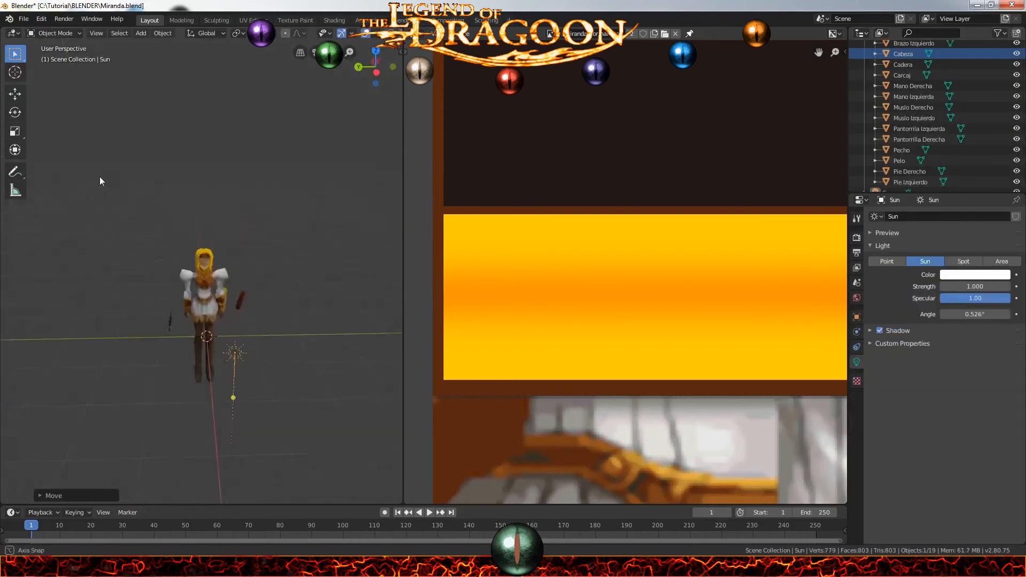
# Edit the head object Cabeza and adjust the mouth faces' upper UV corners at the edge of the skin patch
pyautogui.scroll(7, 214, 214)
pyautogui.rightClick(403, 193)
pyautogui.scroll(5, 278, 240)
pyautogui.click(222, 240)
pyautogui.moveTo(278, 257); pyautogui.dragTo(257, 222, button='middle')
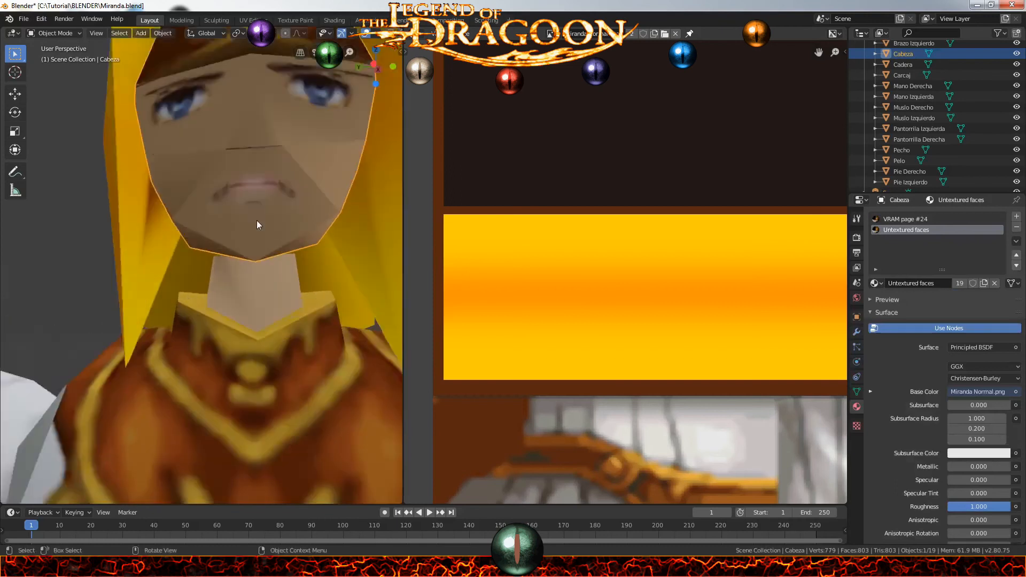
pyautogui.press('Tab')
pyautogui.click(256, 178)
pyautogui.keyDown('shift'); pyautogui.click(217, 206); pyautogui.keyUp('shift')
pyautogui.keyDown('shift'); pyautogui.click(299, 206); pyautogui.keyUp('shift')
pyautogui.scroll(-4, 300, 209)
pyautogui.scroll(-5, 728, 369)
pyautogui.scroll(7, 588, 320)
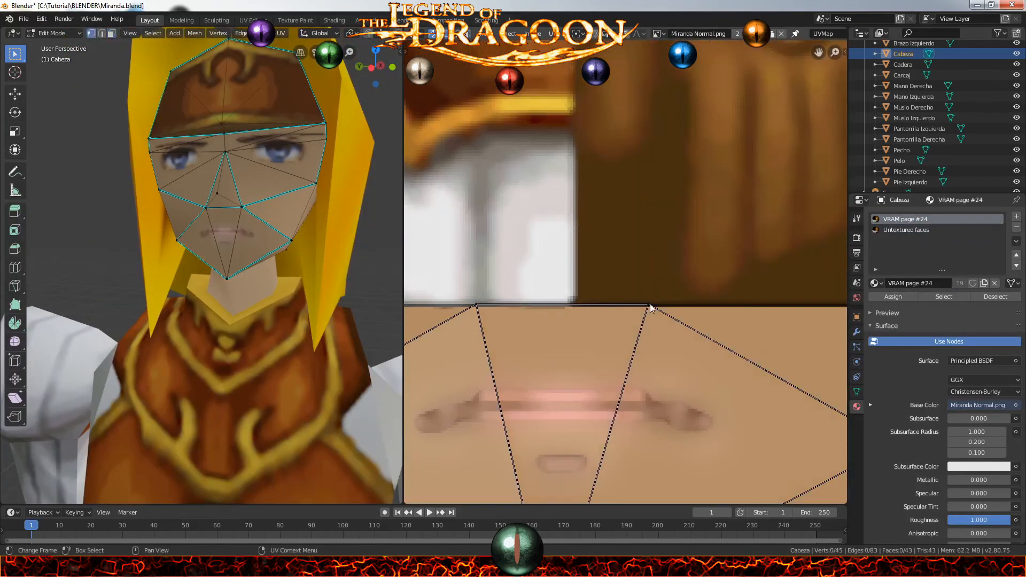
pyautogui.click(495, 315)
pyautogui.press('Tab')
# Select the three mouth faces of the head and move them along the X axis
pyautogui.moveTo(232, 250); pyautogui.dragTo(275, 247, button='middle')
pyautogui.scroll(-3, 536, 311)
pyautogui.press('Tab')
pyautogui.keyDown('shift'); pyautogui.click(279, 235); pyautogui.keyUp('shift')
pyautogui.keyDown('shift'); pyautogui.click(225, 237); pyautogui.keyUp('shift')
pyautogui.moveTo(203, 235); pyautogui.dragTo(245, 230, button='middle')
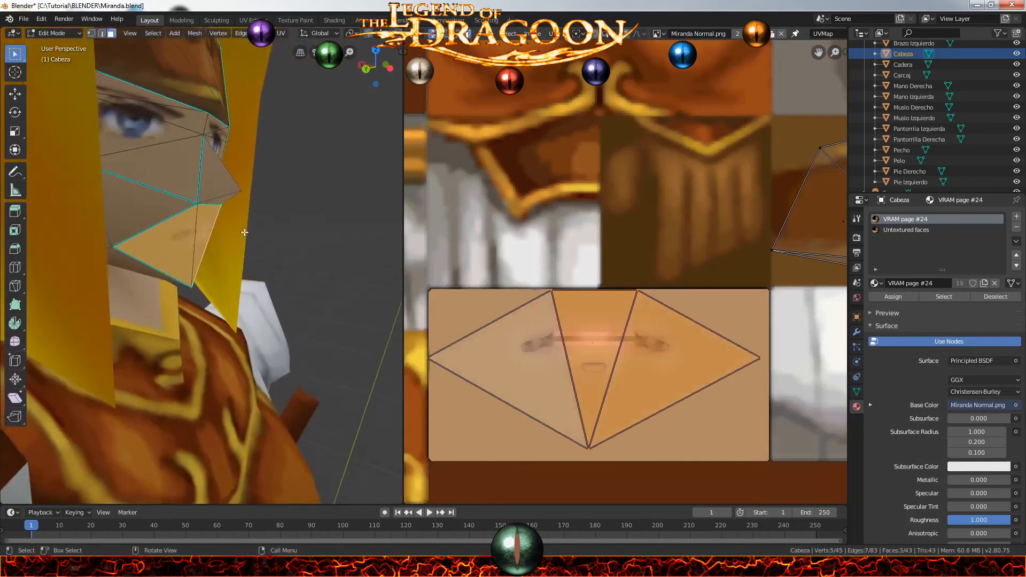
pyautogui.scroll(3, 225, 236)
pyautogui.press('g')
pyautogui.press('x')
pyautogui.click(196, 253)
# Select the eye and cheek faces of the head and move them along the X axis
pyautogui.scroll(-4, 196, 253)
pyautogui.scroll(-4, 599, 262)
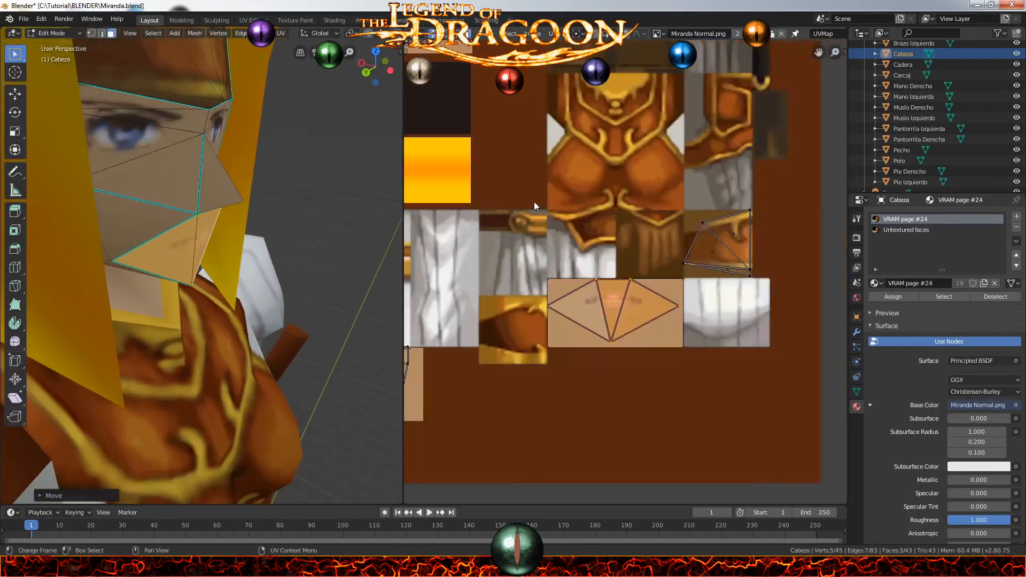
pyautogui.click(177, 160)
pyautogui.keyDown('shift'); pyautogui.click(160, 115); pyautogui.keyUp('shift')
pyautogui.scroll(-3, 653, 240)
pyautogui.scroll(3, 652, 240)
pyautogui.moveTo(184, 158); pyautogui.dragTo(194, 232, button='middle')
pyautogui.scroll(4, 195, 232)
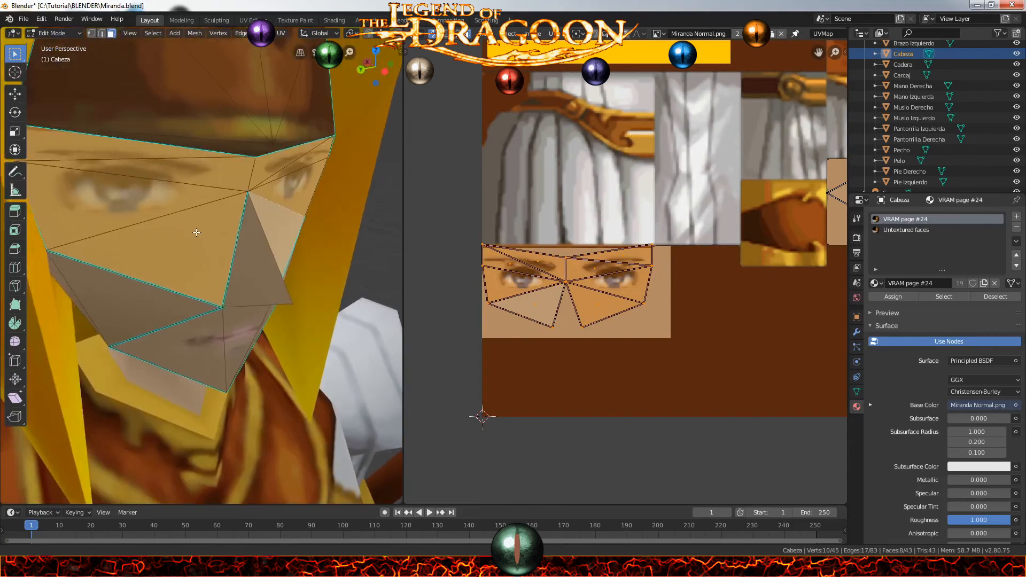
pyautogui.press('g')
pyautogui.press('x')
pyautogui.click(205, 234)
pyautogui.scroll(-4, 312, 223)
pyautogui.press('Tab')
pyautogui.moveTo(312, 222); pyautogui.dragTo(235, 217, button='middle')
# Edit all the body parts together, select the quiver's faces and move their shrunken UVs onto the dark texture patch
pyautogui.scroll(-5, 233, 209)
pyautogui.scroll(-5, 612, 239)
pyautogui.scroll(1, 612, 239)
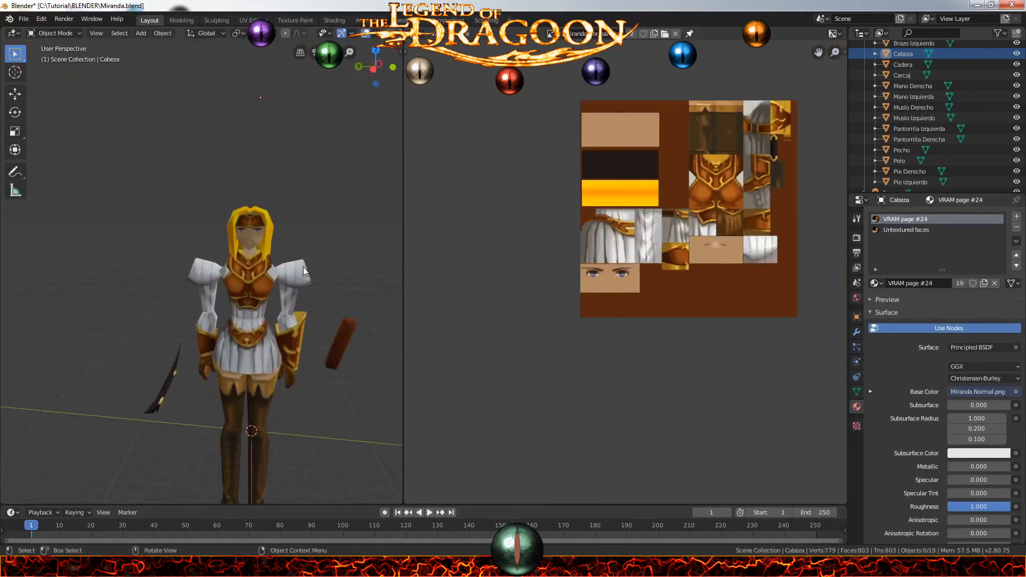
pyautogui.press('Tab')
pyautogui.scroll(1, 636, 257)
pyautogui.moveTo(631, 267); pyautogui.dragTo(622, 375, button='middle')
pyautogui.click(347, 348)
pyautogui.moveTo(346, 348); pyautogui.dragTo(133, 332, button='middle')
pyautogui.scroll(2, 123, 342)
pyautogui.press('c')
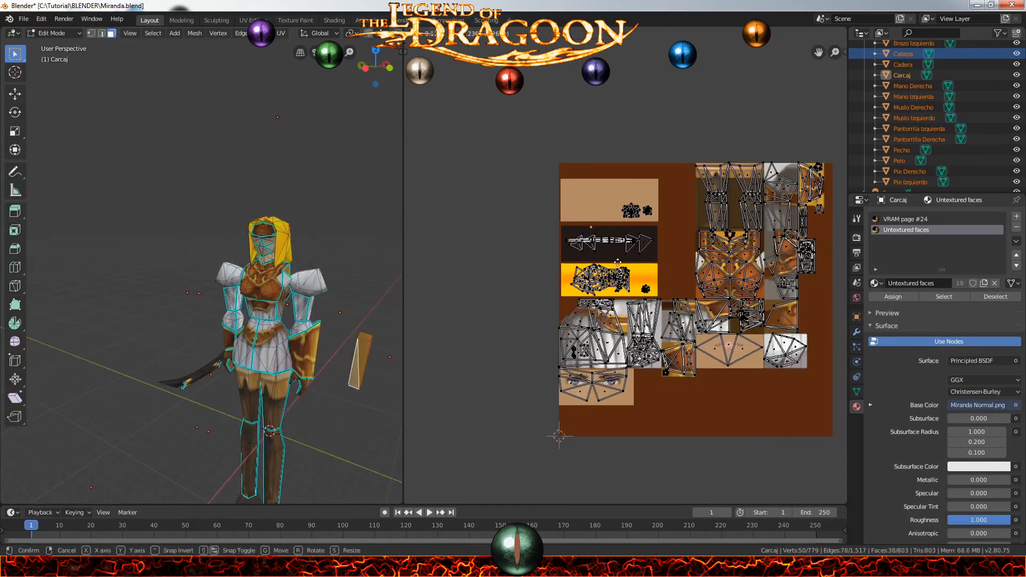
pyautogui.click(636, 286)
# Select the untextured chest faces behind one shoulder, shrink their UVs and place them on the dark brown edge of the torso texture
pyautogui.scroll(3, 344, 374)
pyautogui.moveTo(345, 369); pyautogui.dragTo(110, 342, button='middle')
pyautogui.scroll(-3, 107, 257)
pyautogui.click(107, 233)
pyautogui.moveTo(108, 233); pyautogui.dragTo(218, 207, button='middle')
pyautogui.scroll(3, 291, 273)
pyautogui.scroll(3, 291, 273)
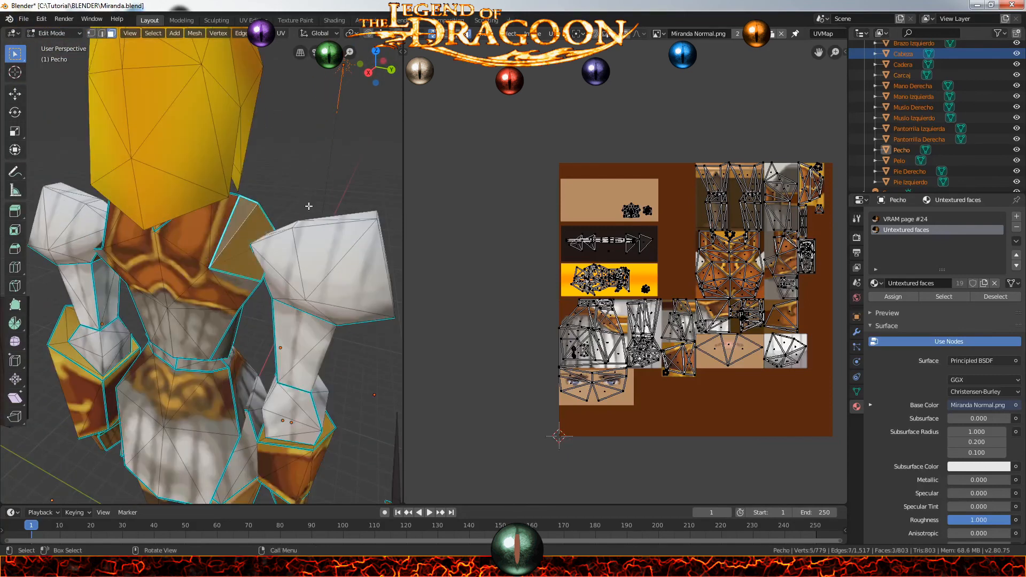
pyautogui.scroll(5, 718, 273)
pyautogui.press('s')
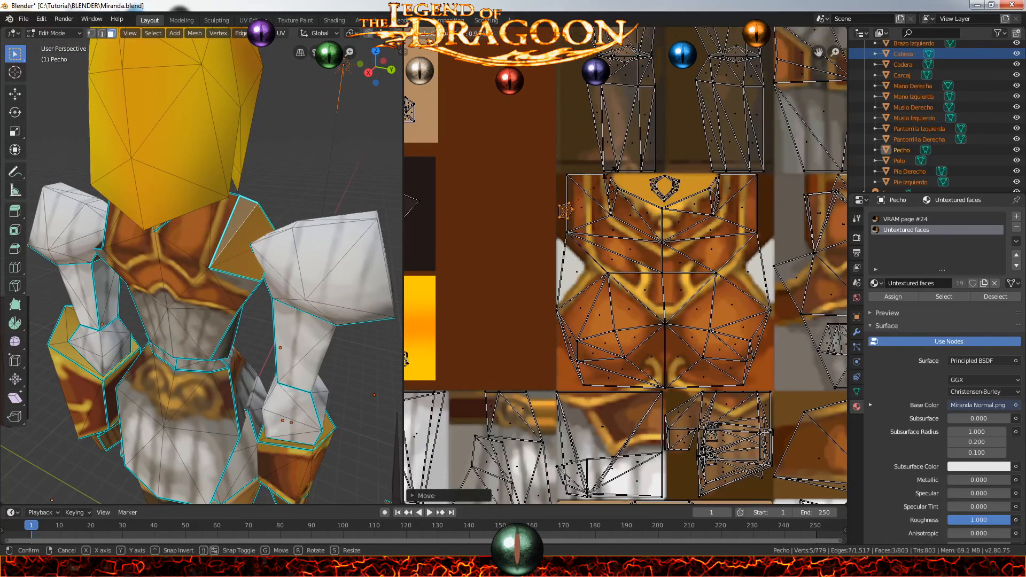
pyautogui.click(609, 173)
# Unwrap the matching untextured faces behind the other shoulder, shrink their UVs and move them towards the torso texture
pyautogui.moveTo(214, 256); pyautogui.dragTo(299, 235, button='middle')
pyautogui.click(267, 218)
pyautogui.scroll(-4, 265, 222)
pyautogui.press('u')
pyautogui.click(208, 229)
pyautogui.scroll(-1, 626, 266)
pyautogui.press('s')
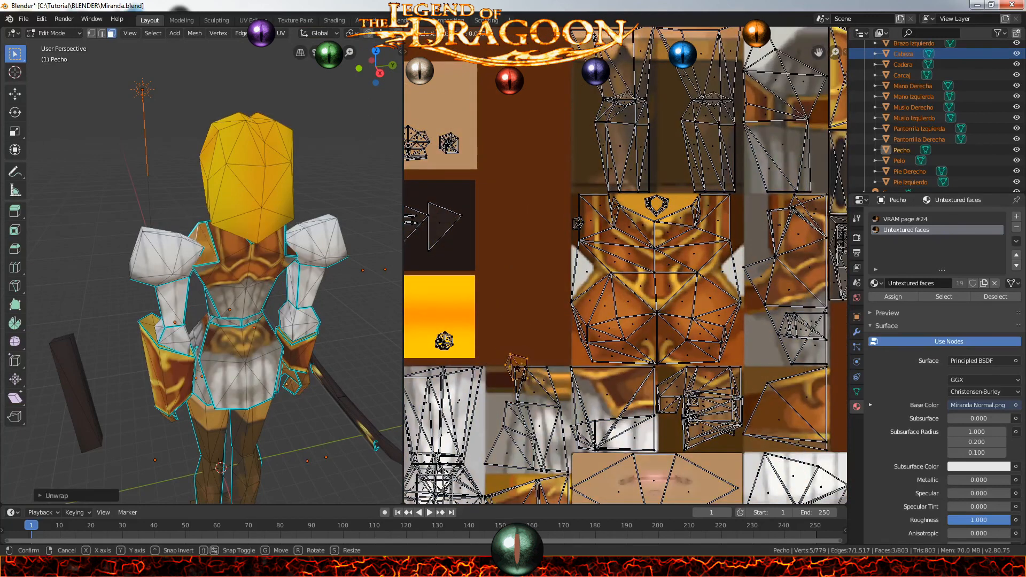
pyautogui.click(517, 369)
pyautogui.press('g')
pyautogui.click(739, 219)
# Scale and position those shoulder UVs on the dark brown edge of the torso texture, over the first shoulder's UVs
pyautogui.scroll(5, 739, 218)
pyautogui.moveTo(739, 218); pyautogui.dragTo(505, 314, button='middle')
pyautogui.press('s')
pyautogui.press('g')
pyautogui.moveTo(428, 248); pyautogui.dragTo(710, 260, button='middle')
pyautogui.press('s')
pyautogui.click(604, 241)
# Return to Object Mode and examine the fully textured character and the complete texture image
pyautogui.click(342, 235)
pyautogui.moveTo(278, 238); pyautogui.dragTo(42, 240, button='middle')
pyautogui.scroll(-5, 41, 240)
pyautogui.moveTo(152, 243); pyautogui.dragTo(203, 244, button='middle')
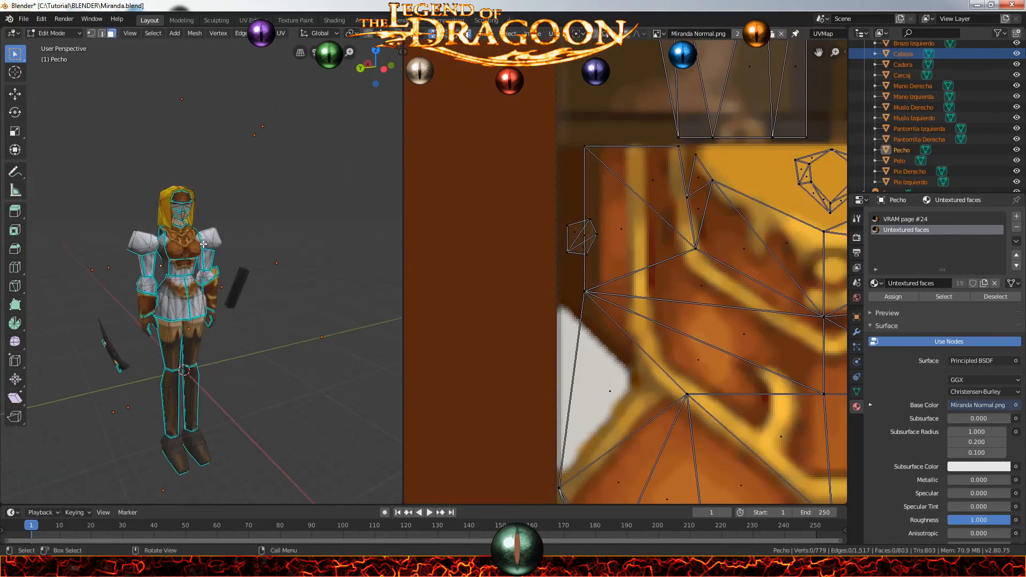
pyautogui.press('Tab')
pyautogui.scroll(-2, 223, 239)
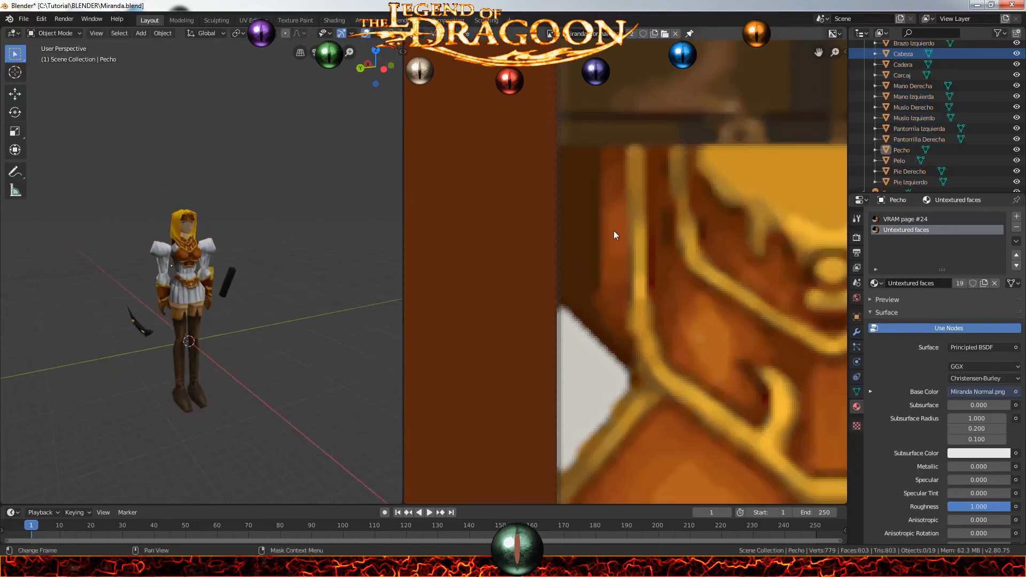
pyautogui.scroll(-13, 615, 233)
pyautogui.scroll(6, 613, 235)
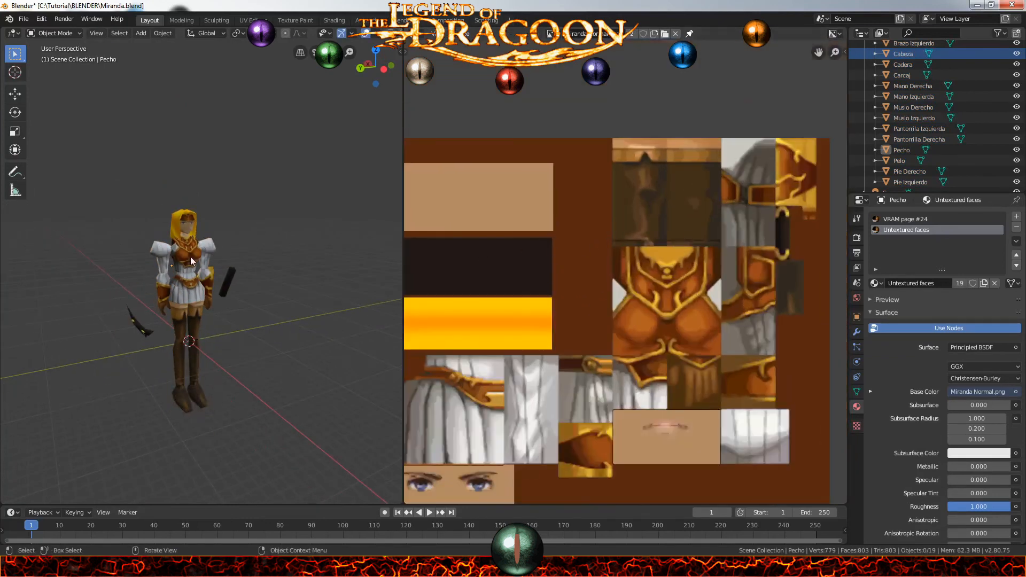
pyautogui.moveTo(212, 258); pyautogui.dragTo(164, 248, button='middle')
pyautogui.scroll(2, 191, 235)
pyautogui.scroll(2, 251, 255)
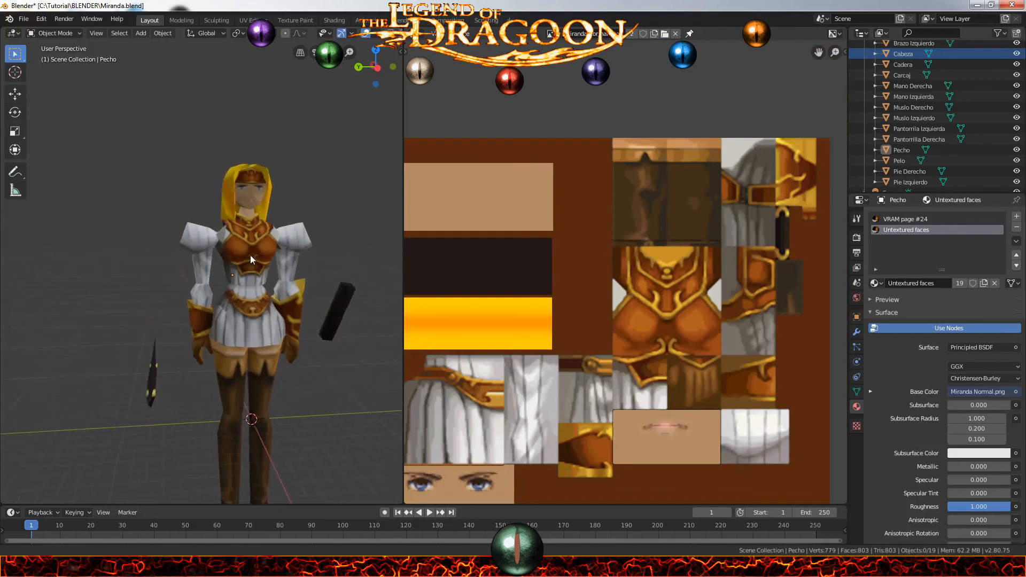
pyautogui.click(42, 20)
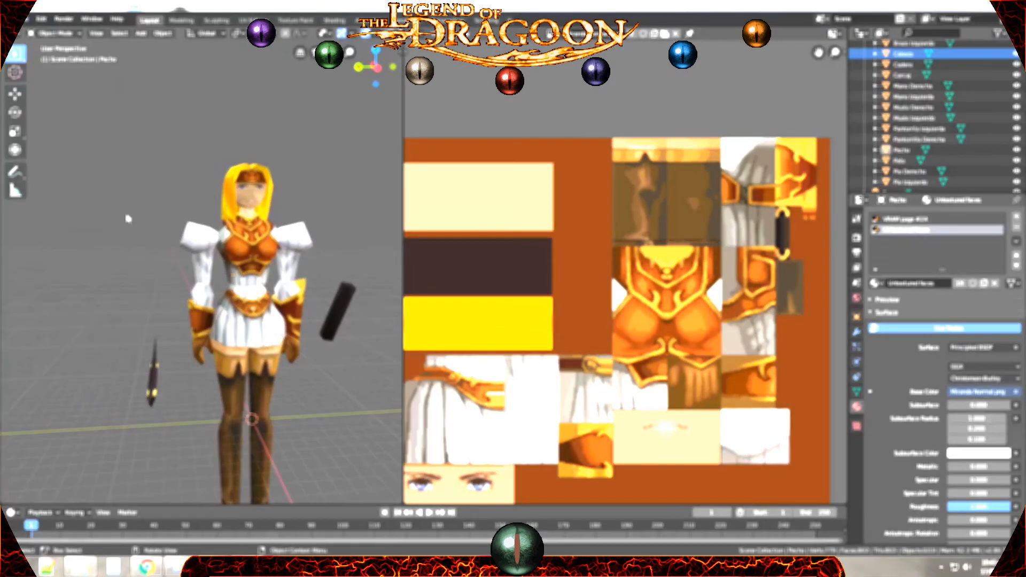